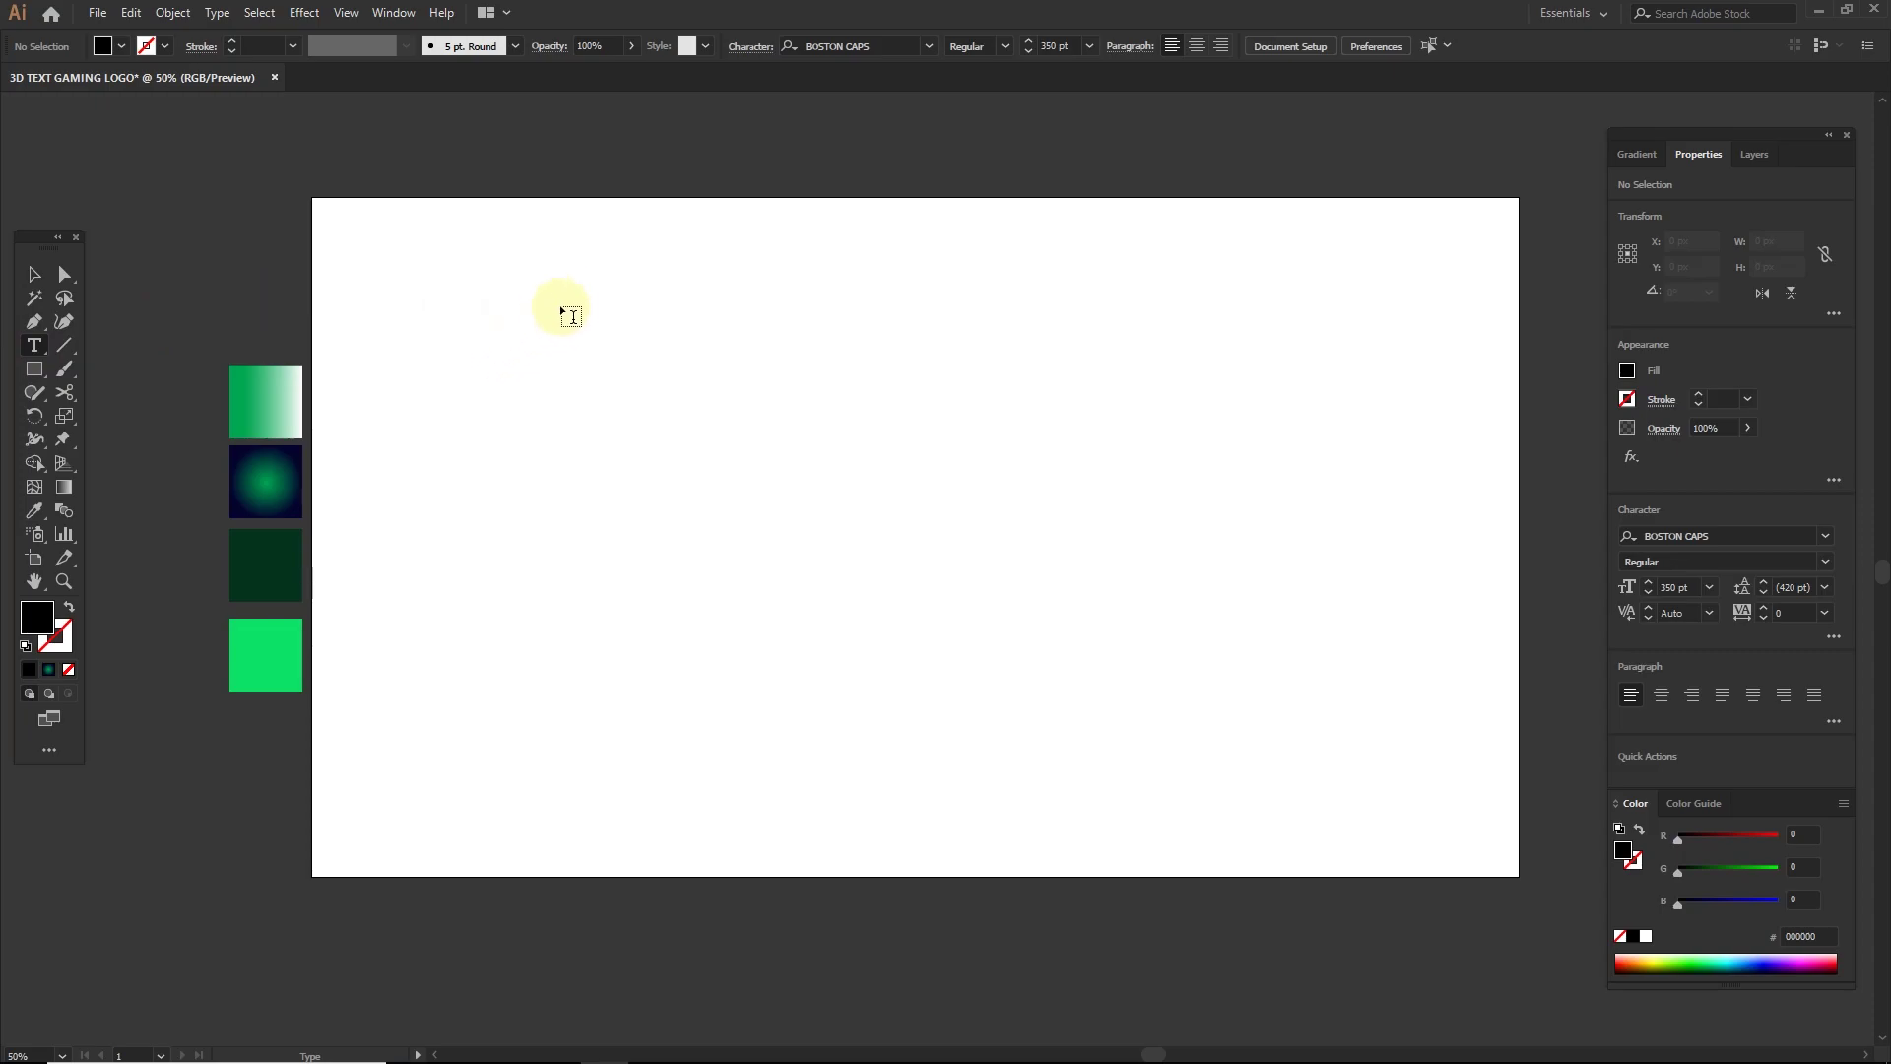
- Add the text GAMERS to the artboard in BOSTON CAPS Regular at 350 pt
click(835, 46)
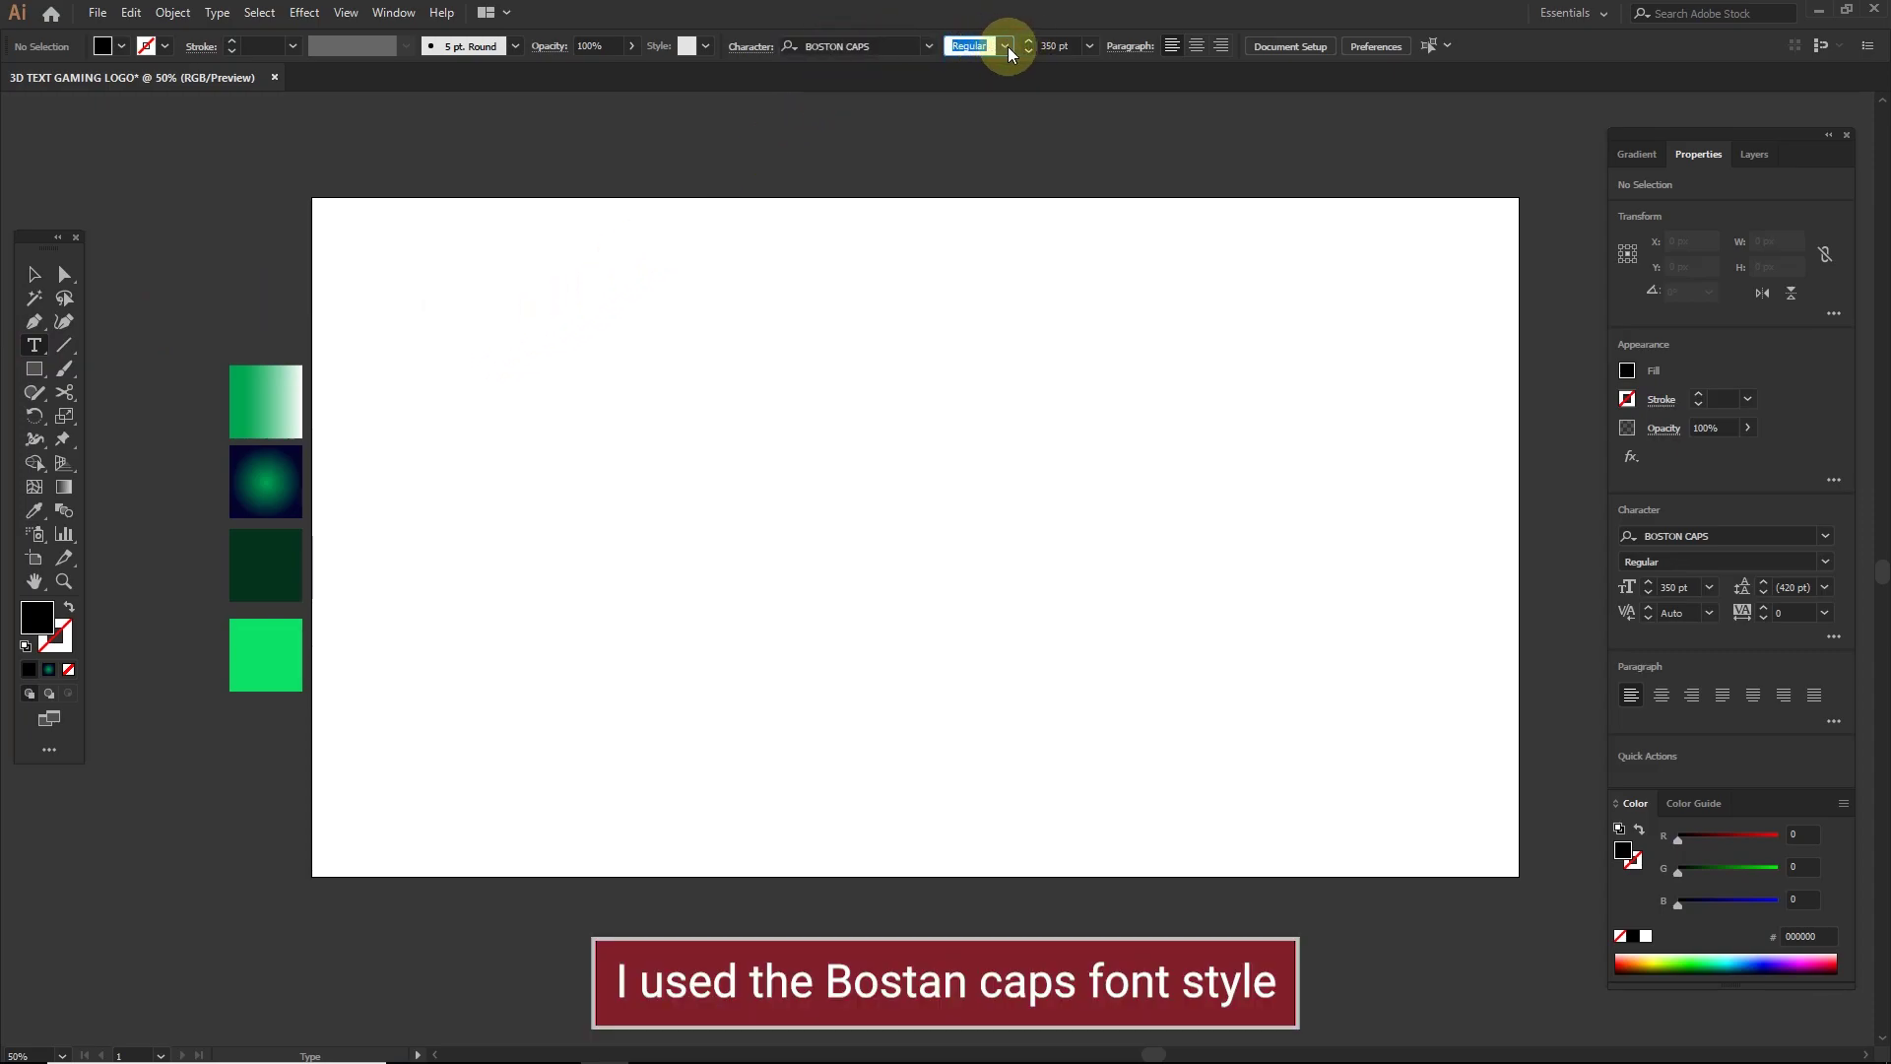
click(1046, 46)
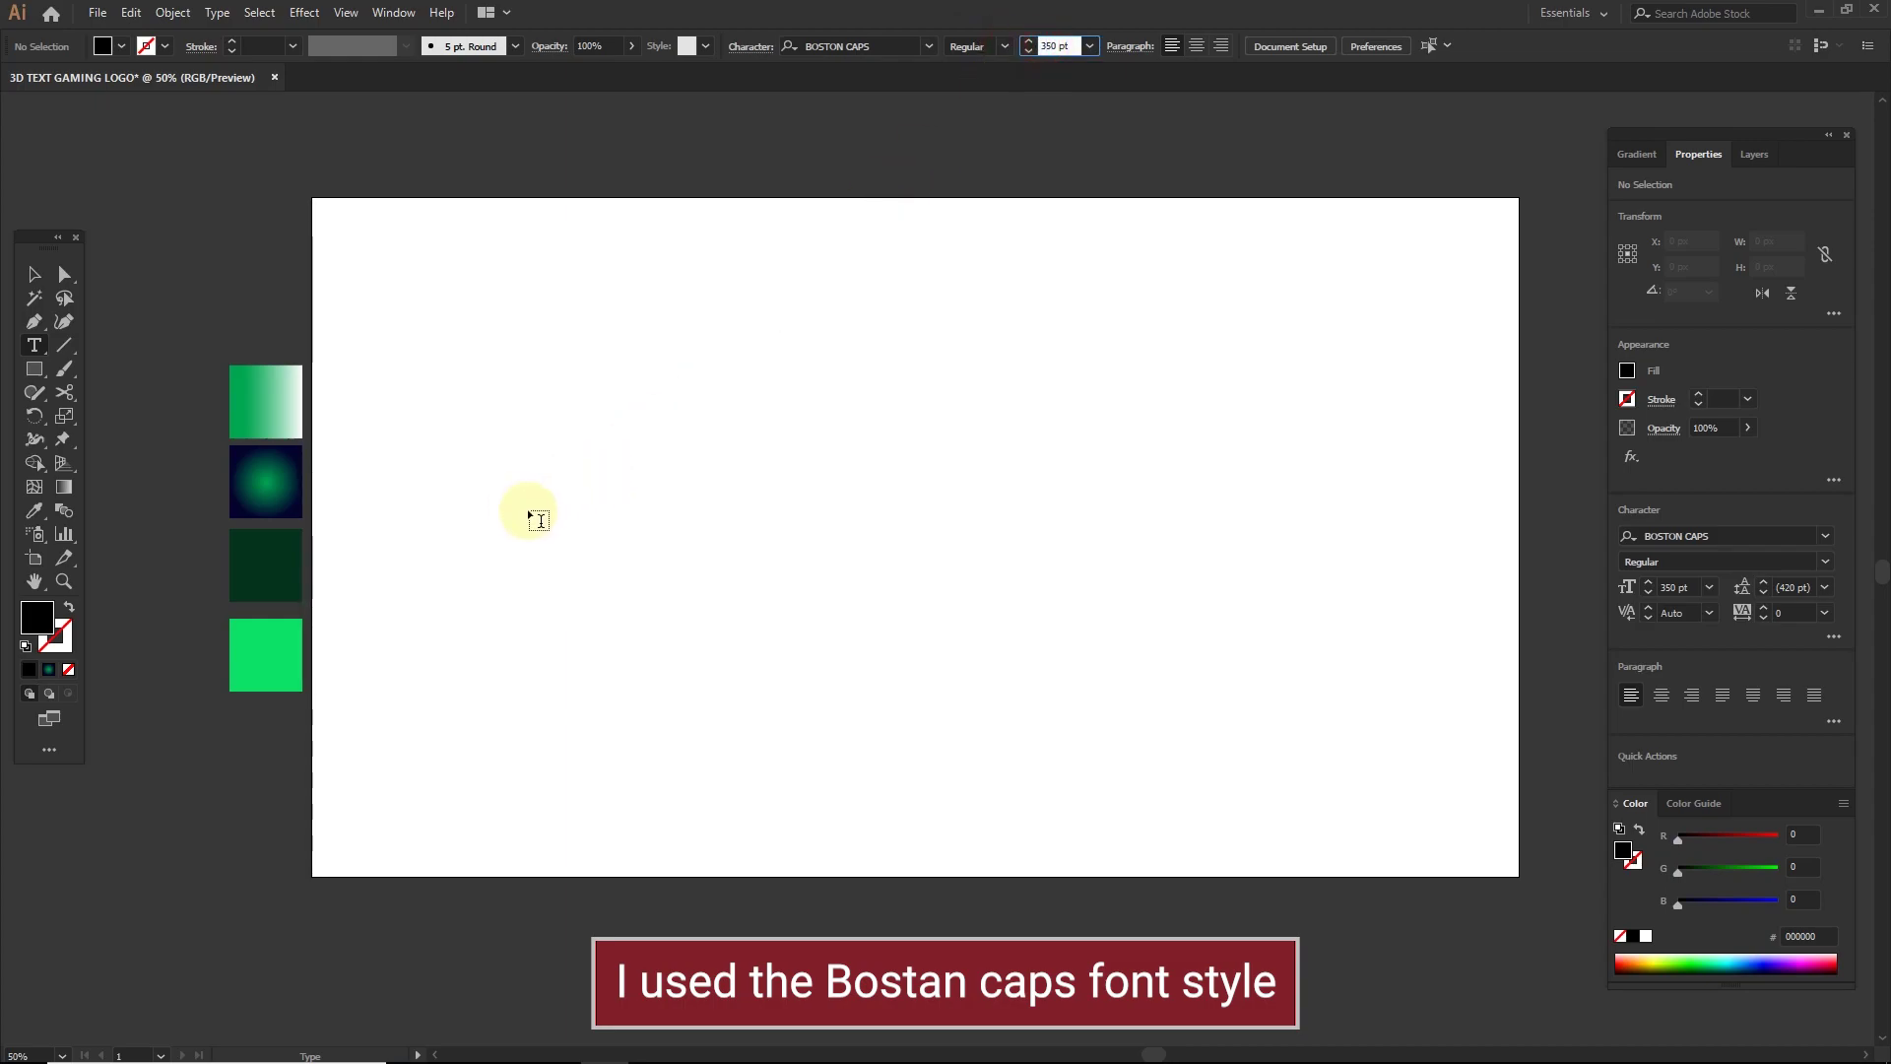
click(443, 530)
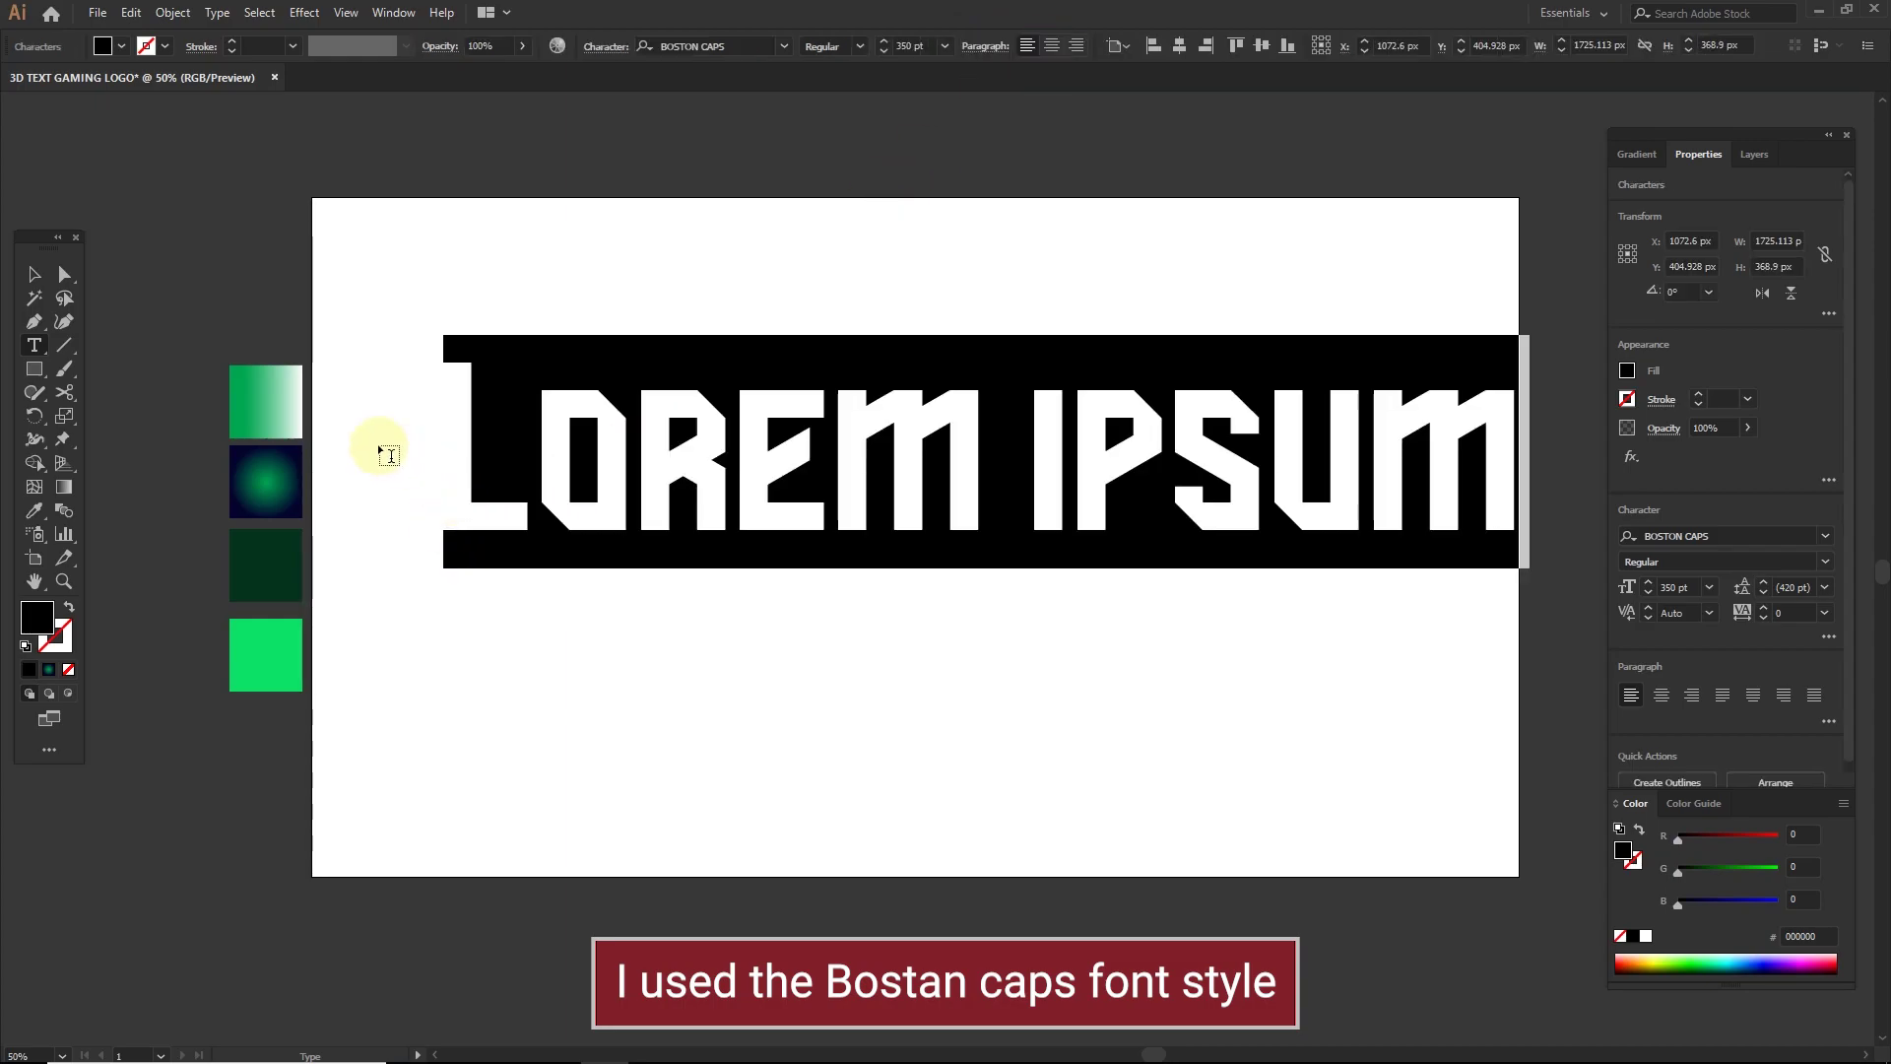
text(GA)
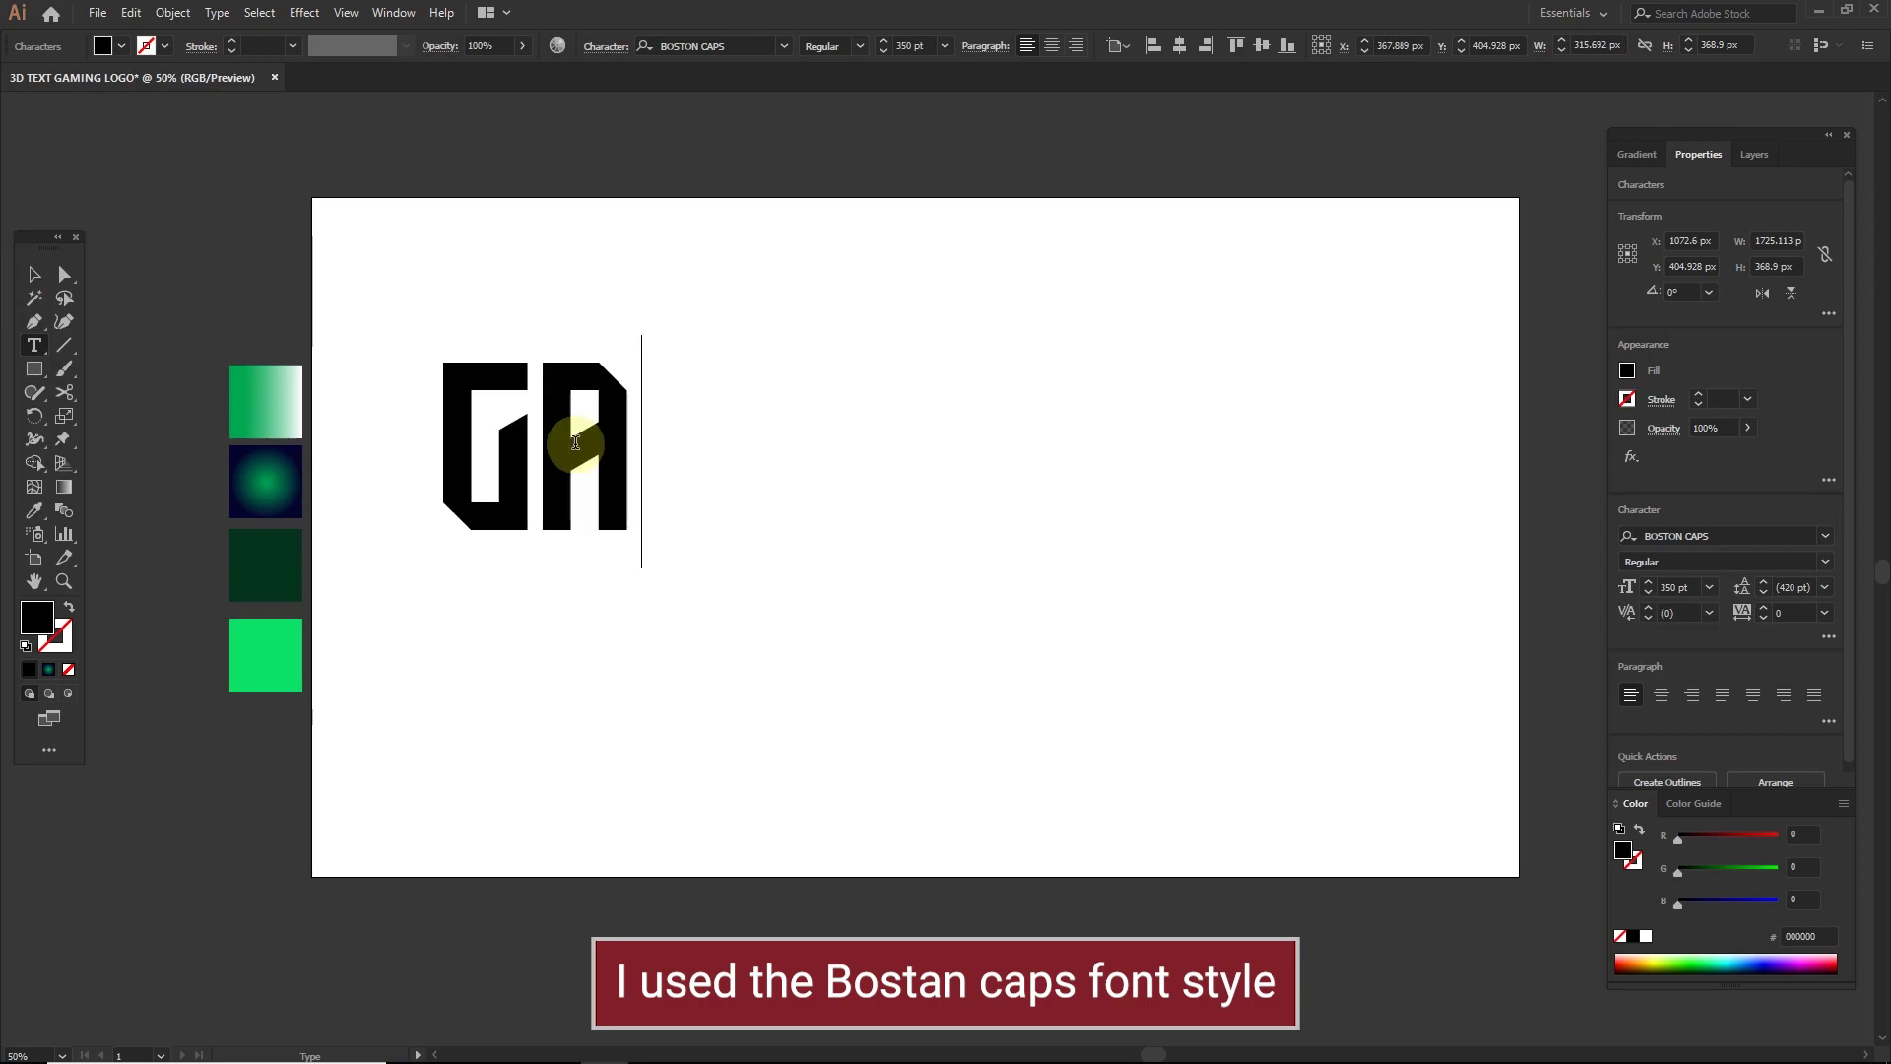
text(MERS)
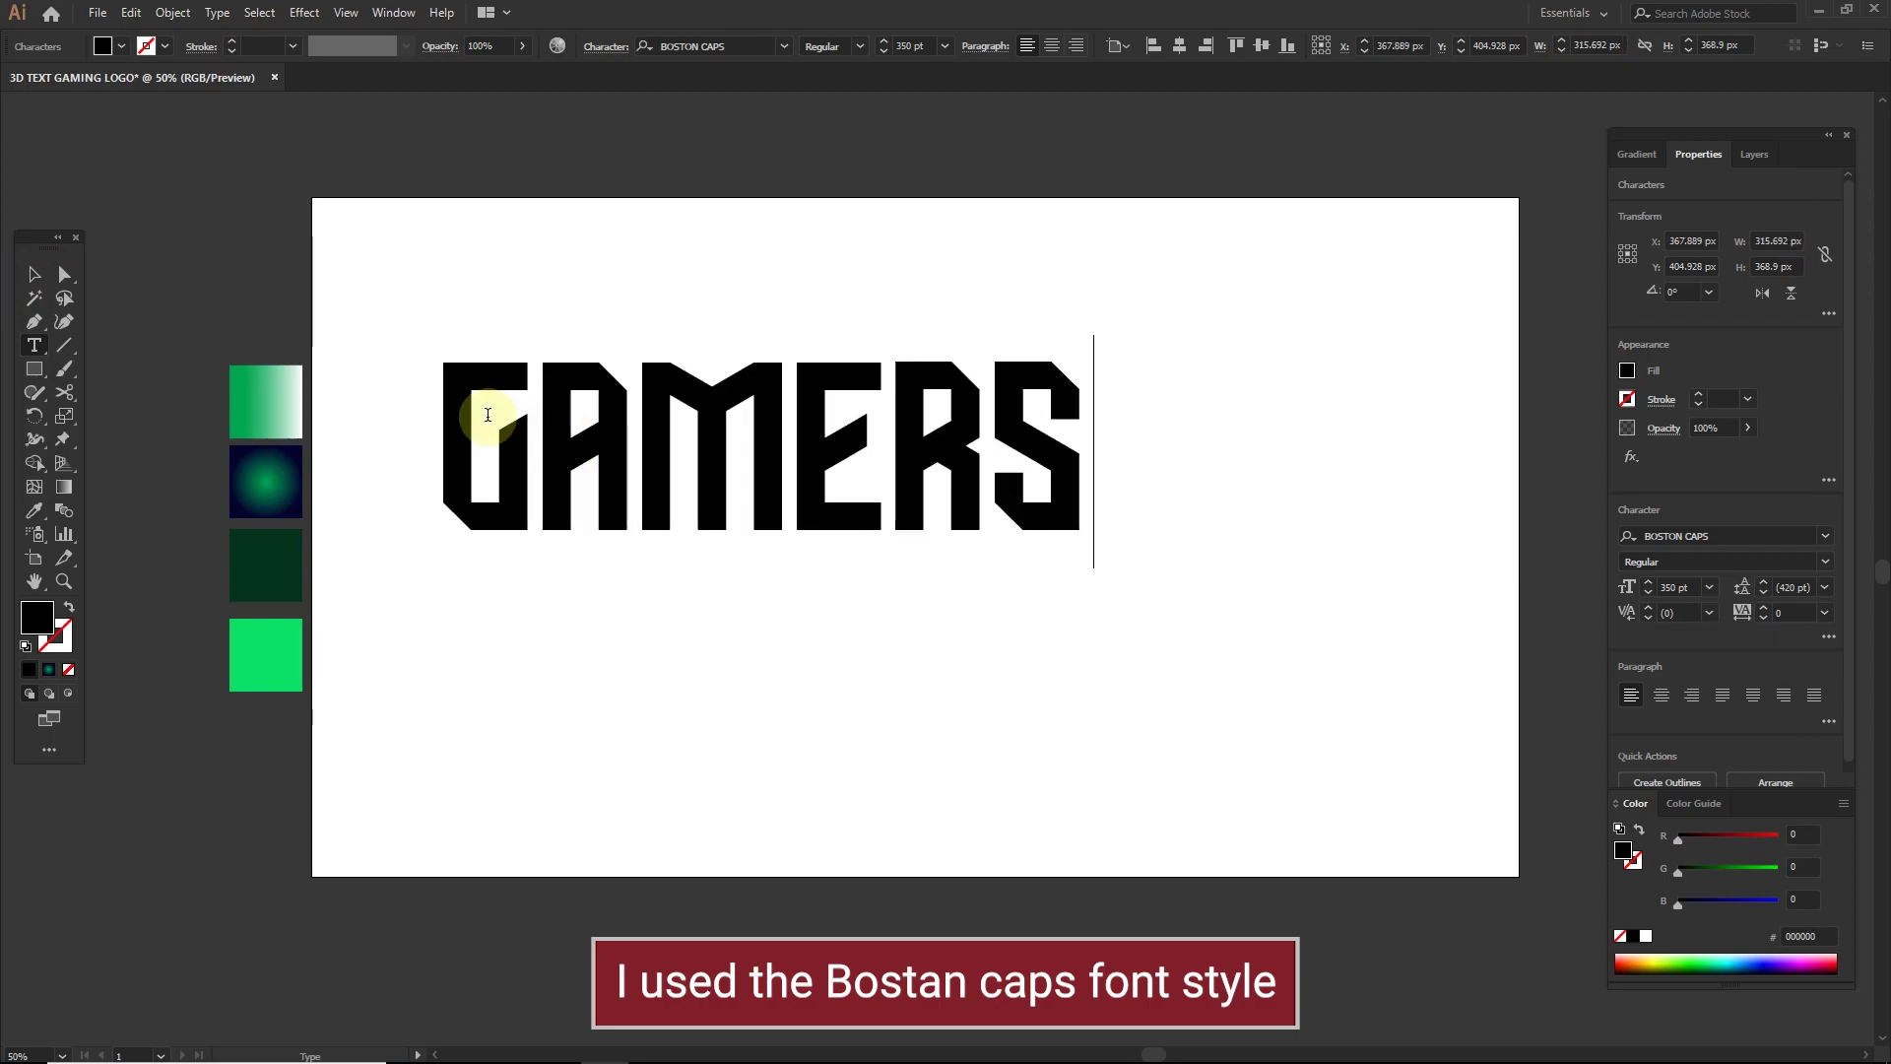
- Center the GAMERS text horizontally and vertically on the artboard
click(32, 273)
click(1220, 46)
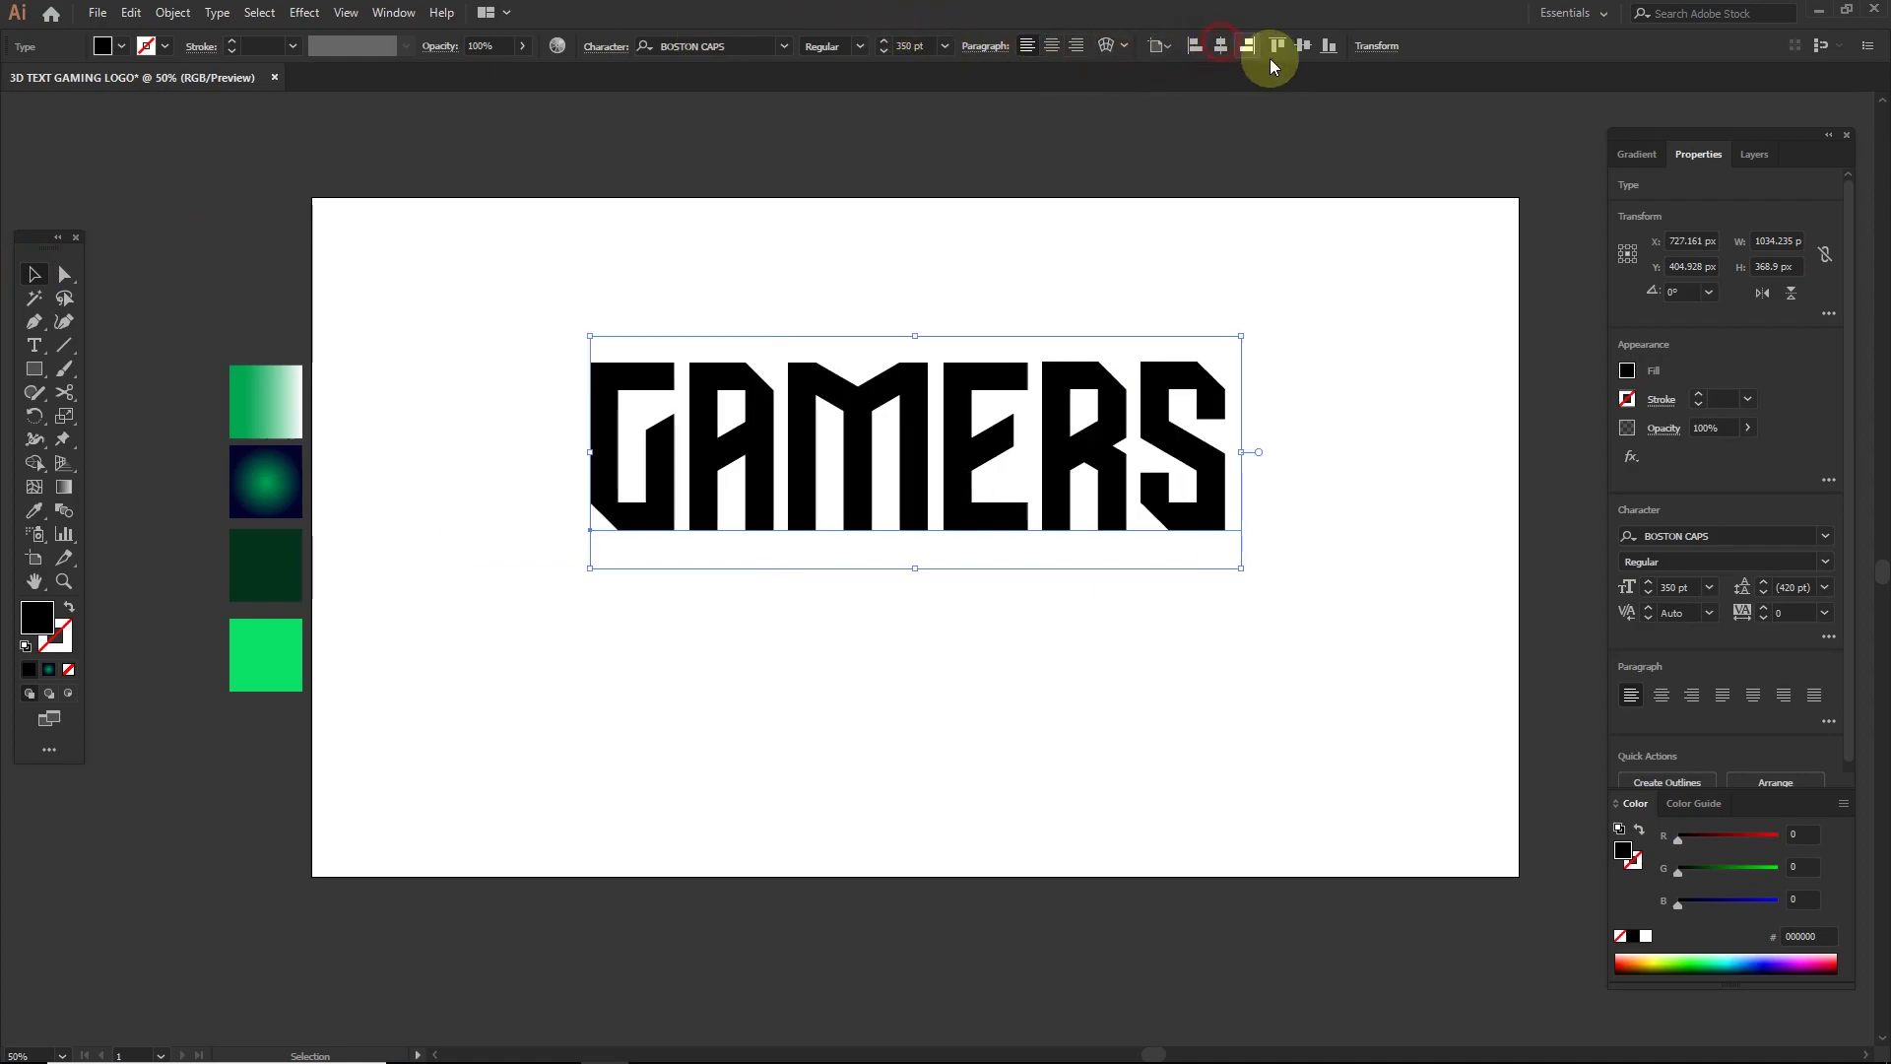
click(1306, 46)
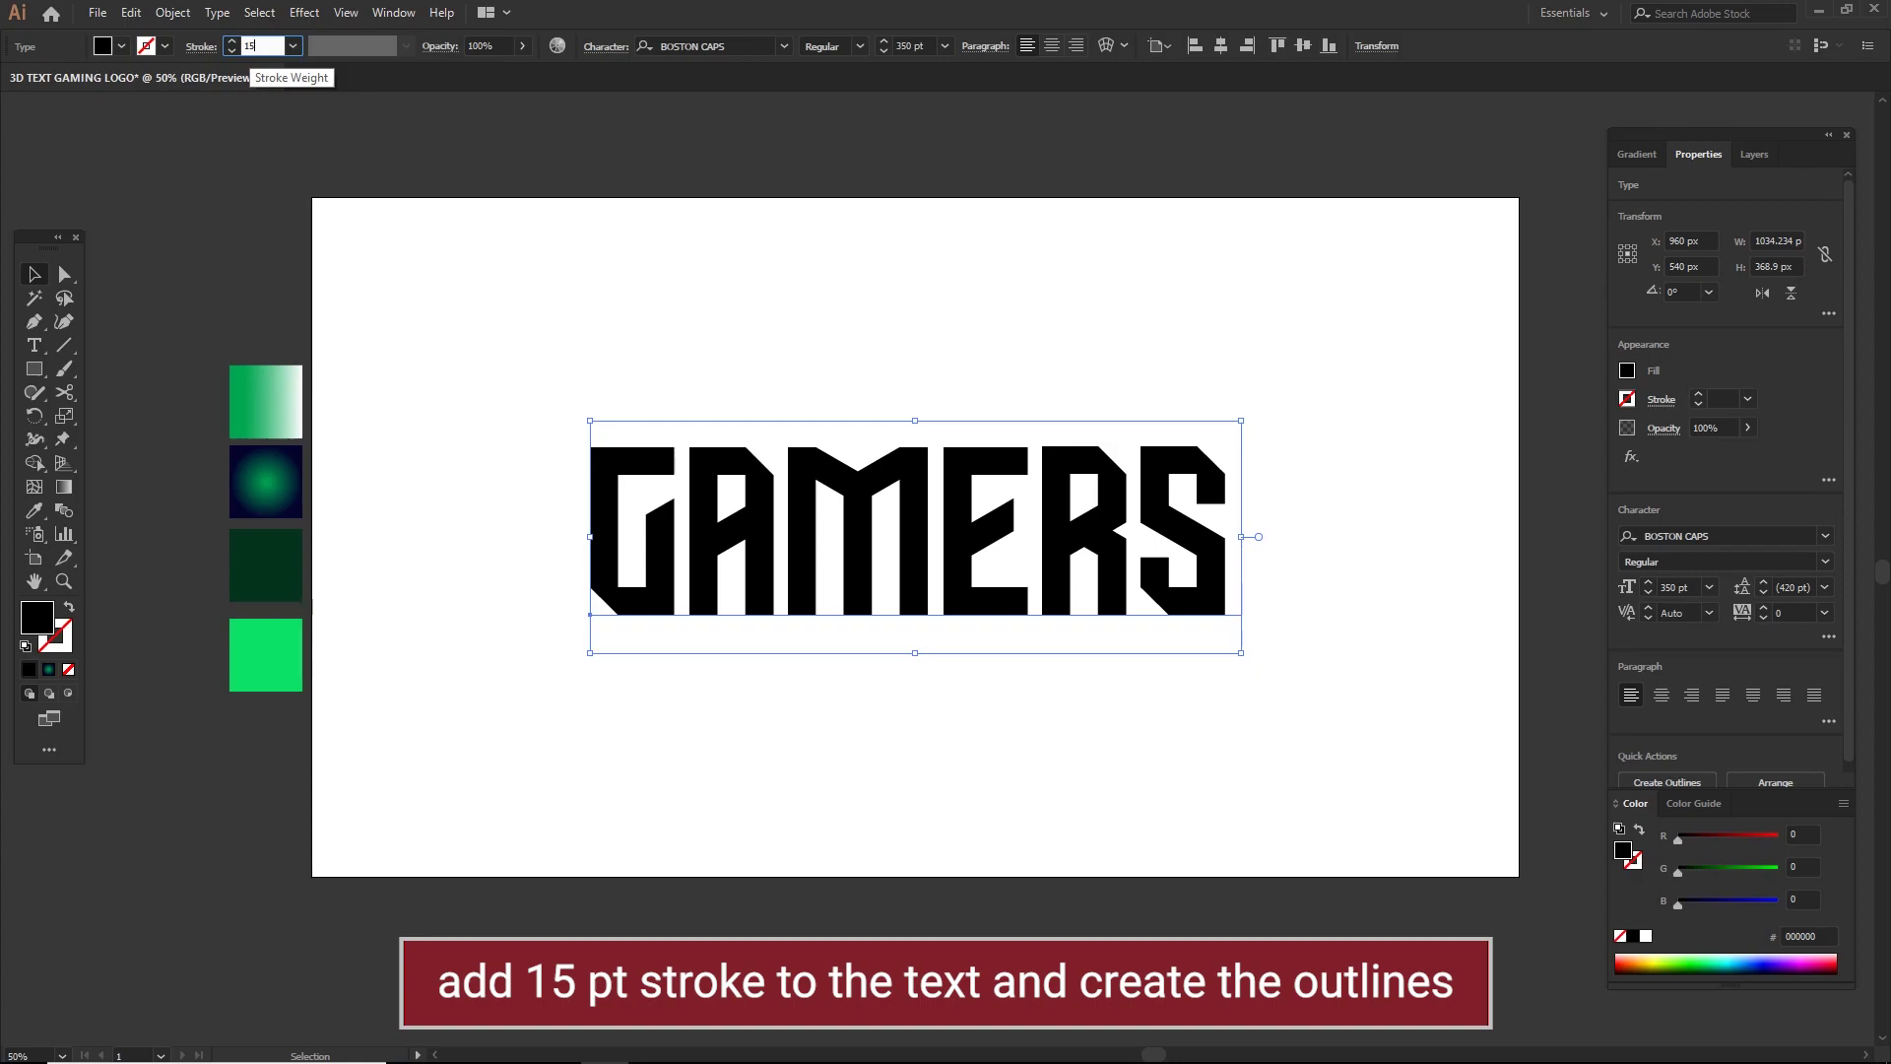
- Give the GAMERS text a 15 pt stroke
text(15)
key(Return)
click(518, 333)
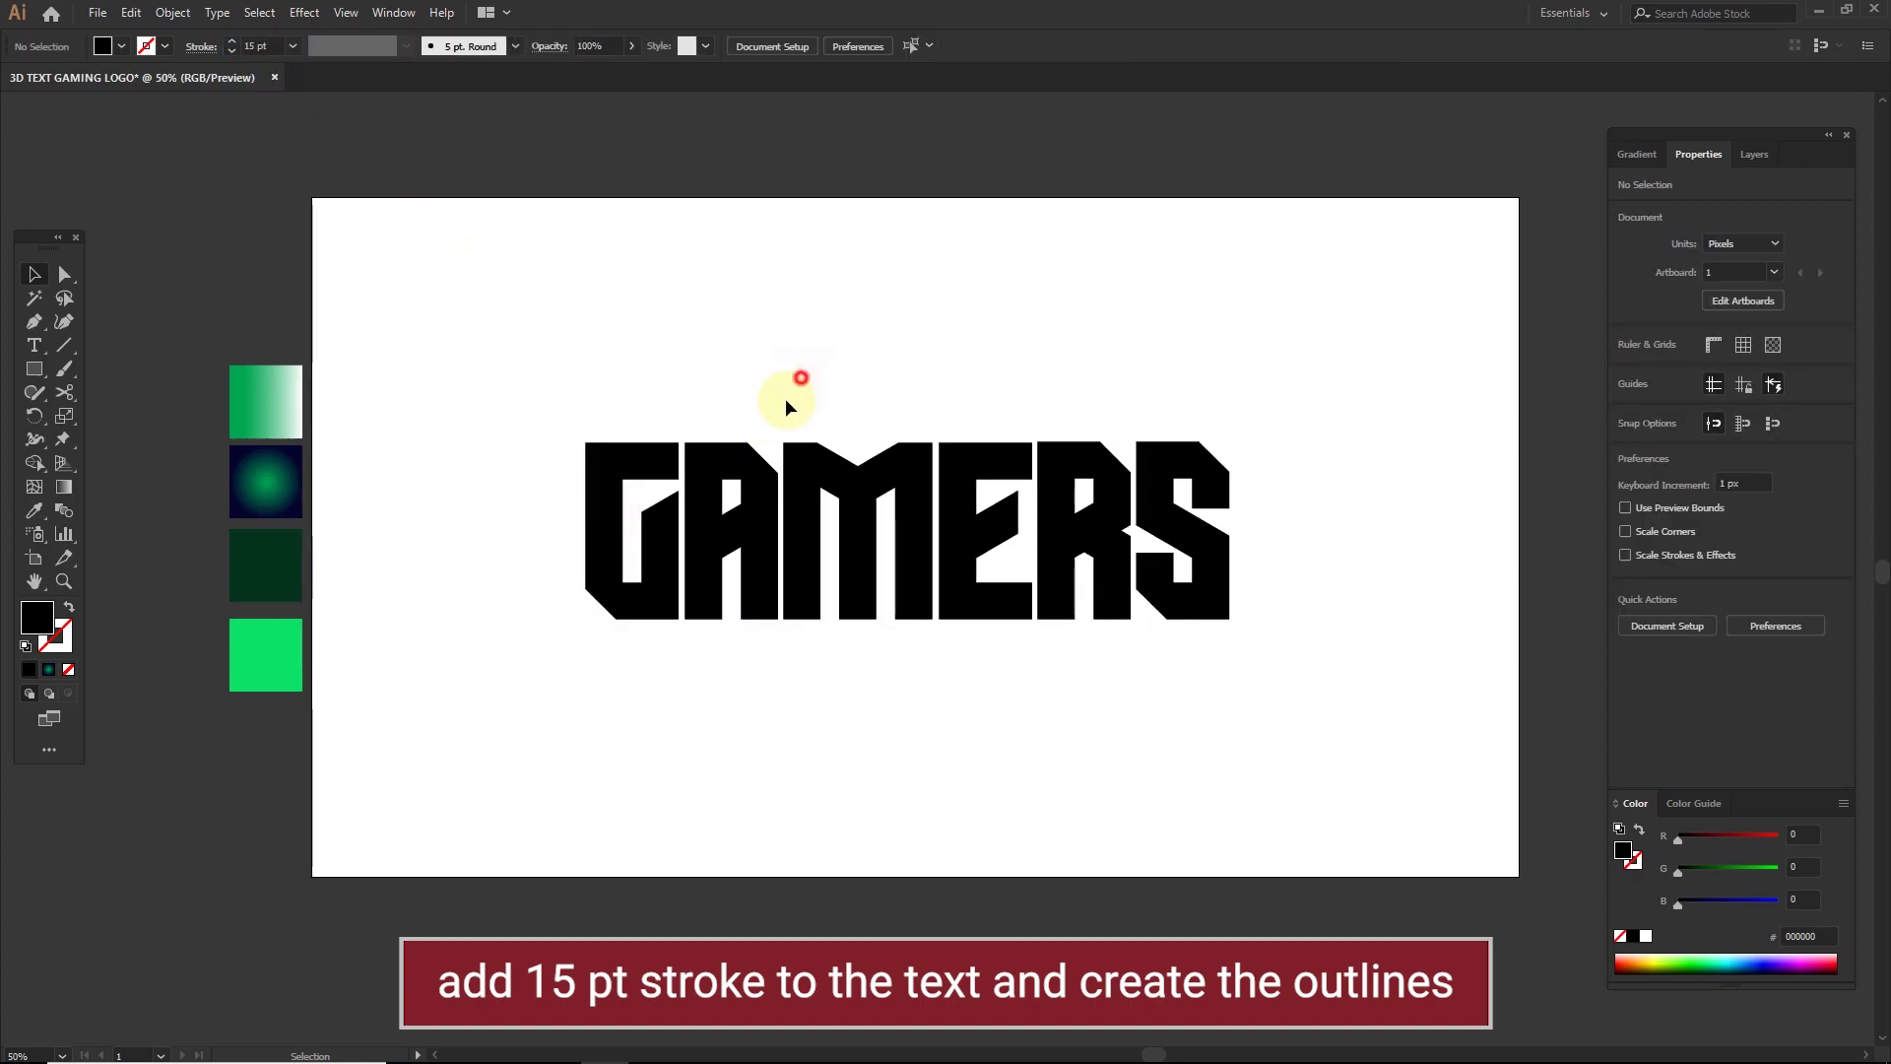
- Convert the stroked GAMERS text to outlines
drag(623, 583, 630, 579)
right_click(873, 508)
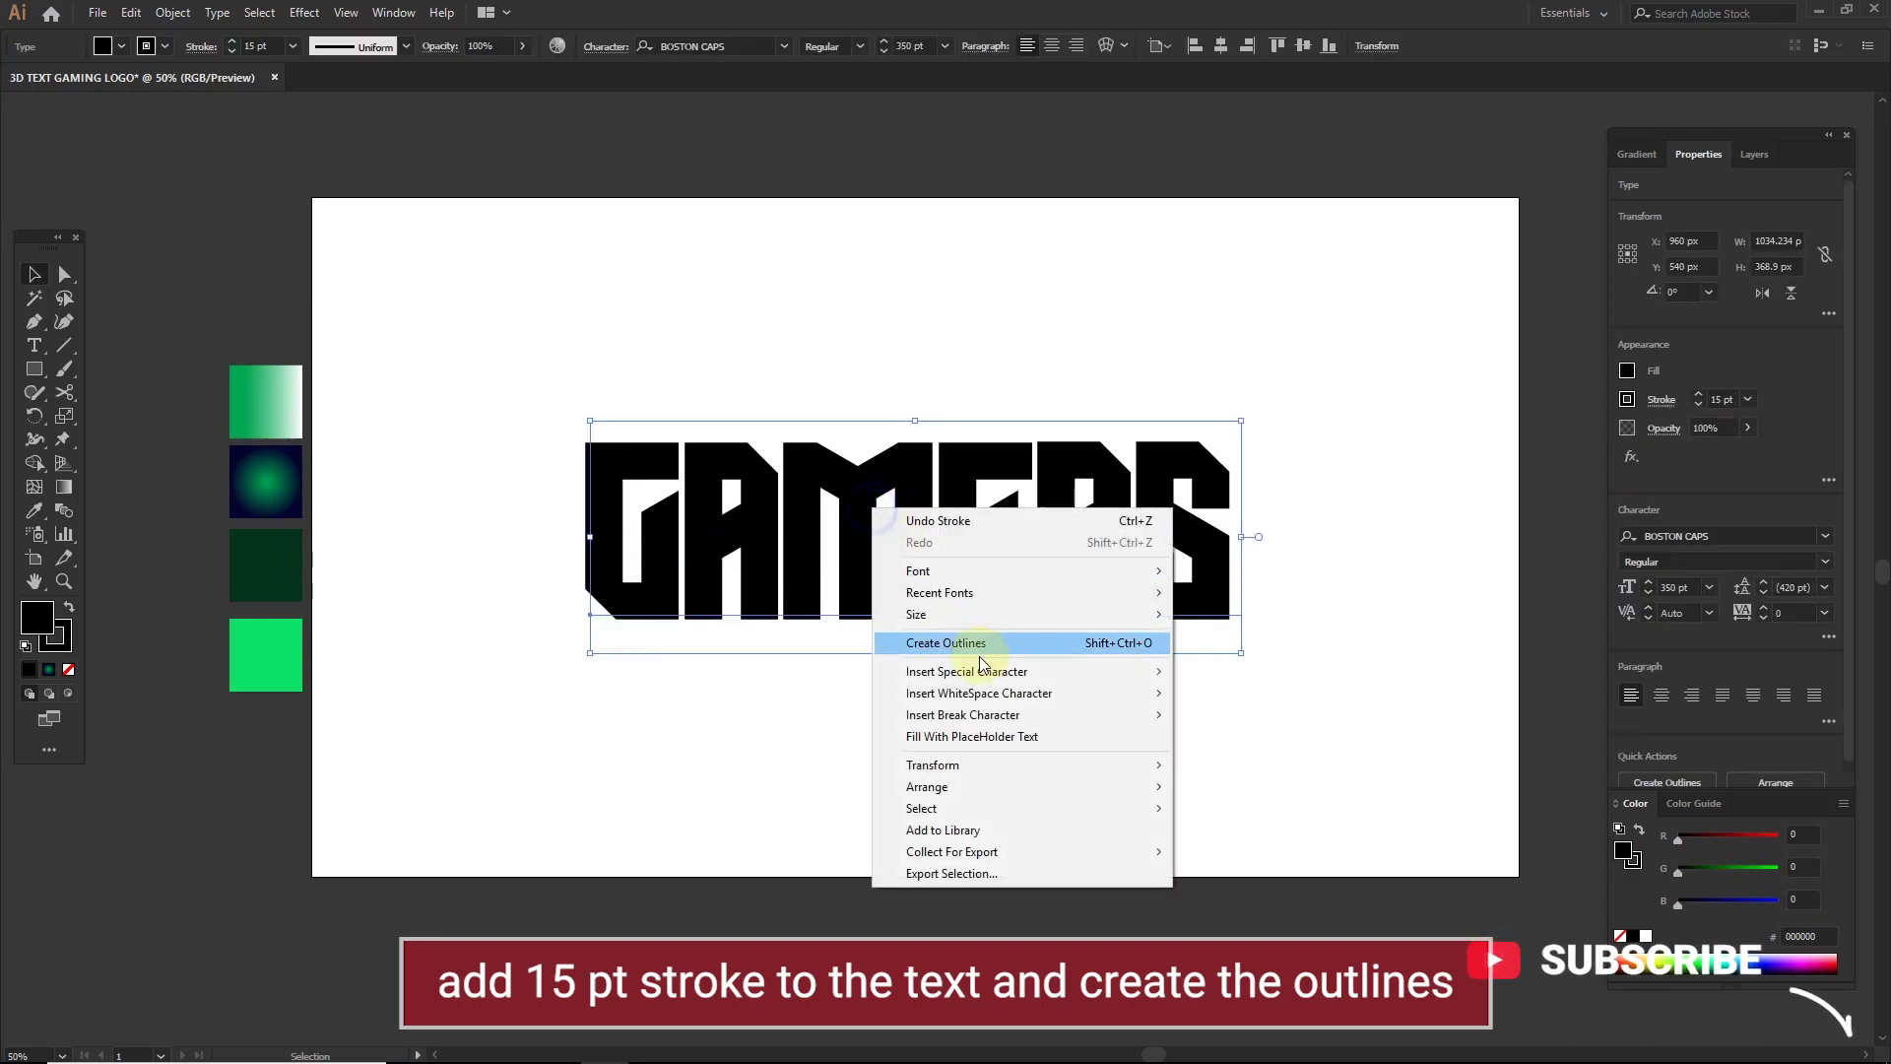
click(976, 650)
- Expand the fill and stroke of the outlined GAMERS letters and unite the resulting shapes with Pathfinder
drag(898, 389, 796, 548)
click(172, 12)
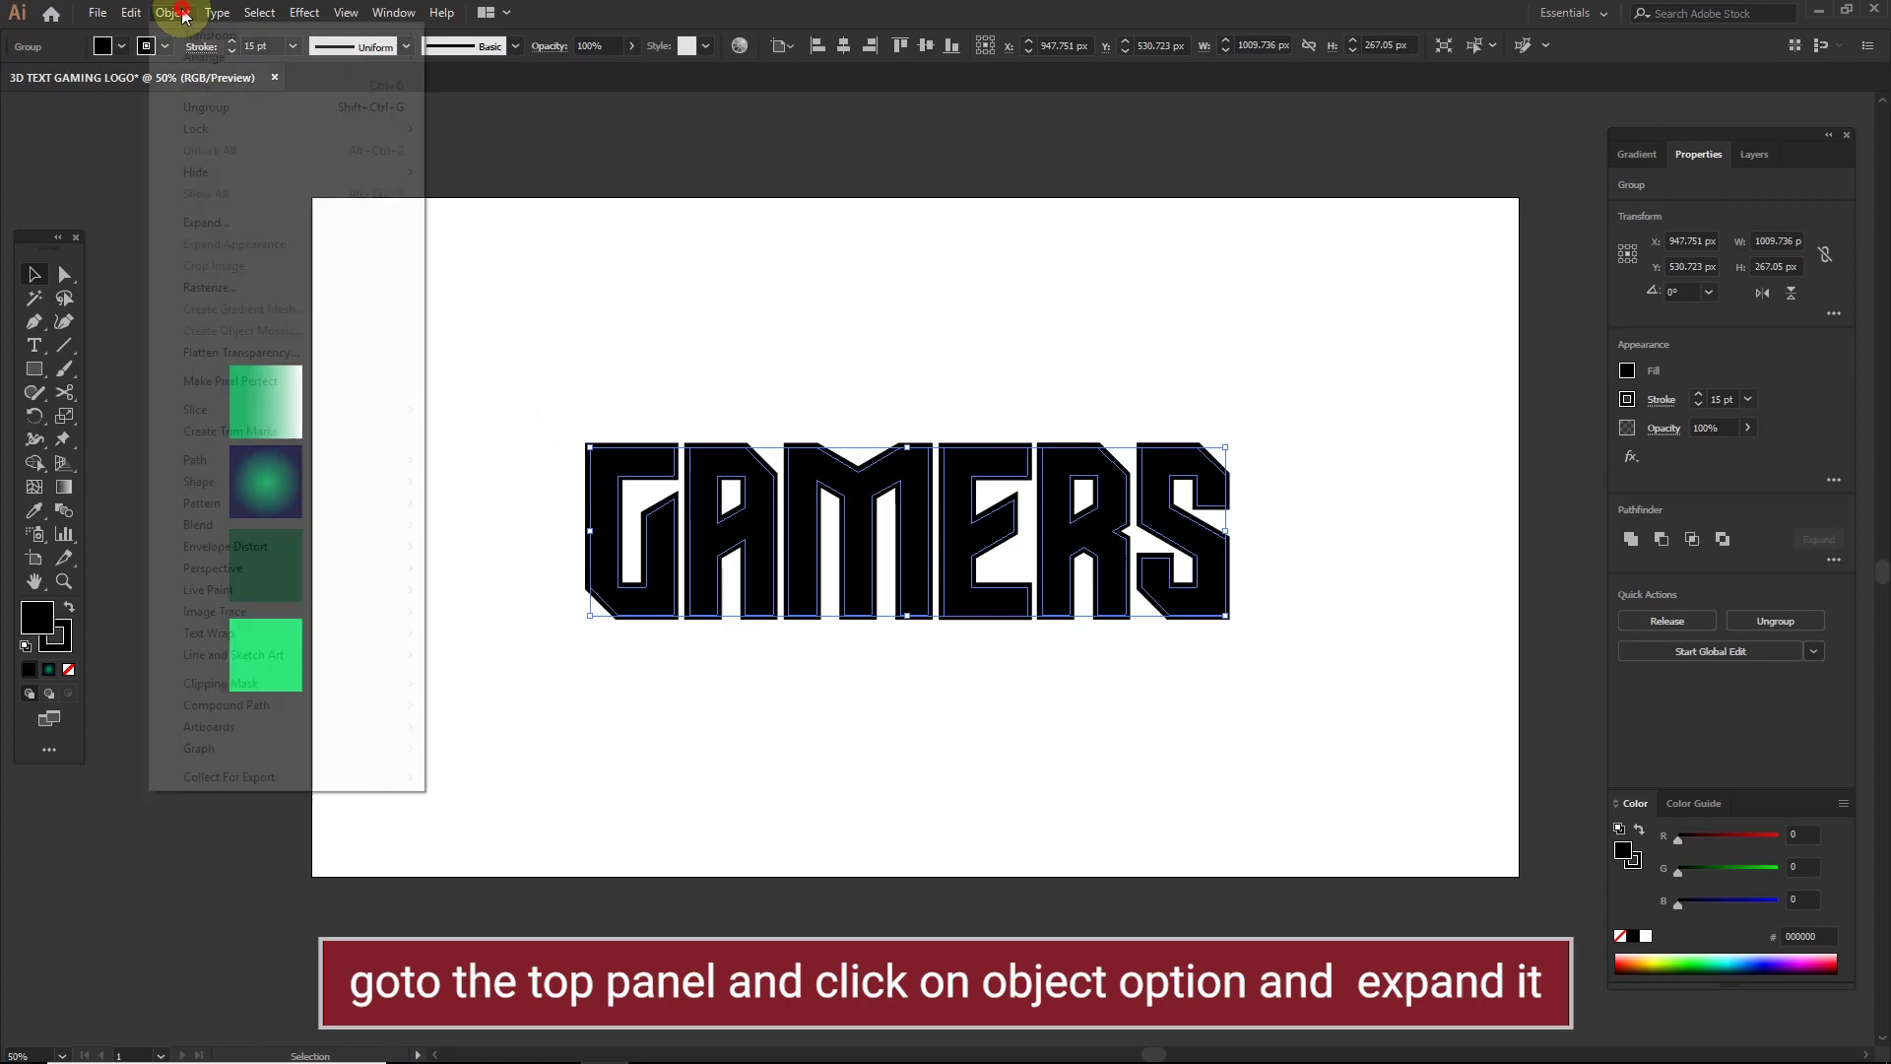
click(206, 224)
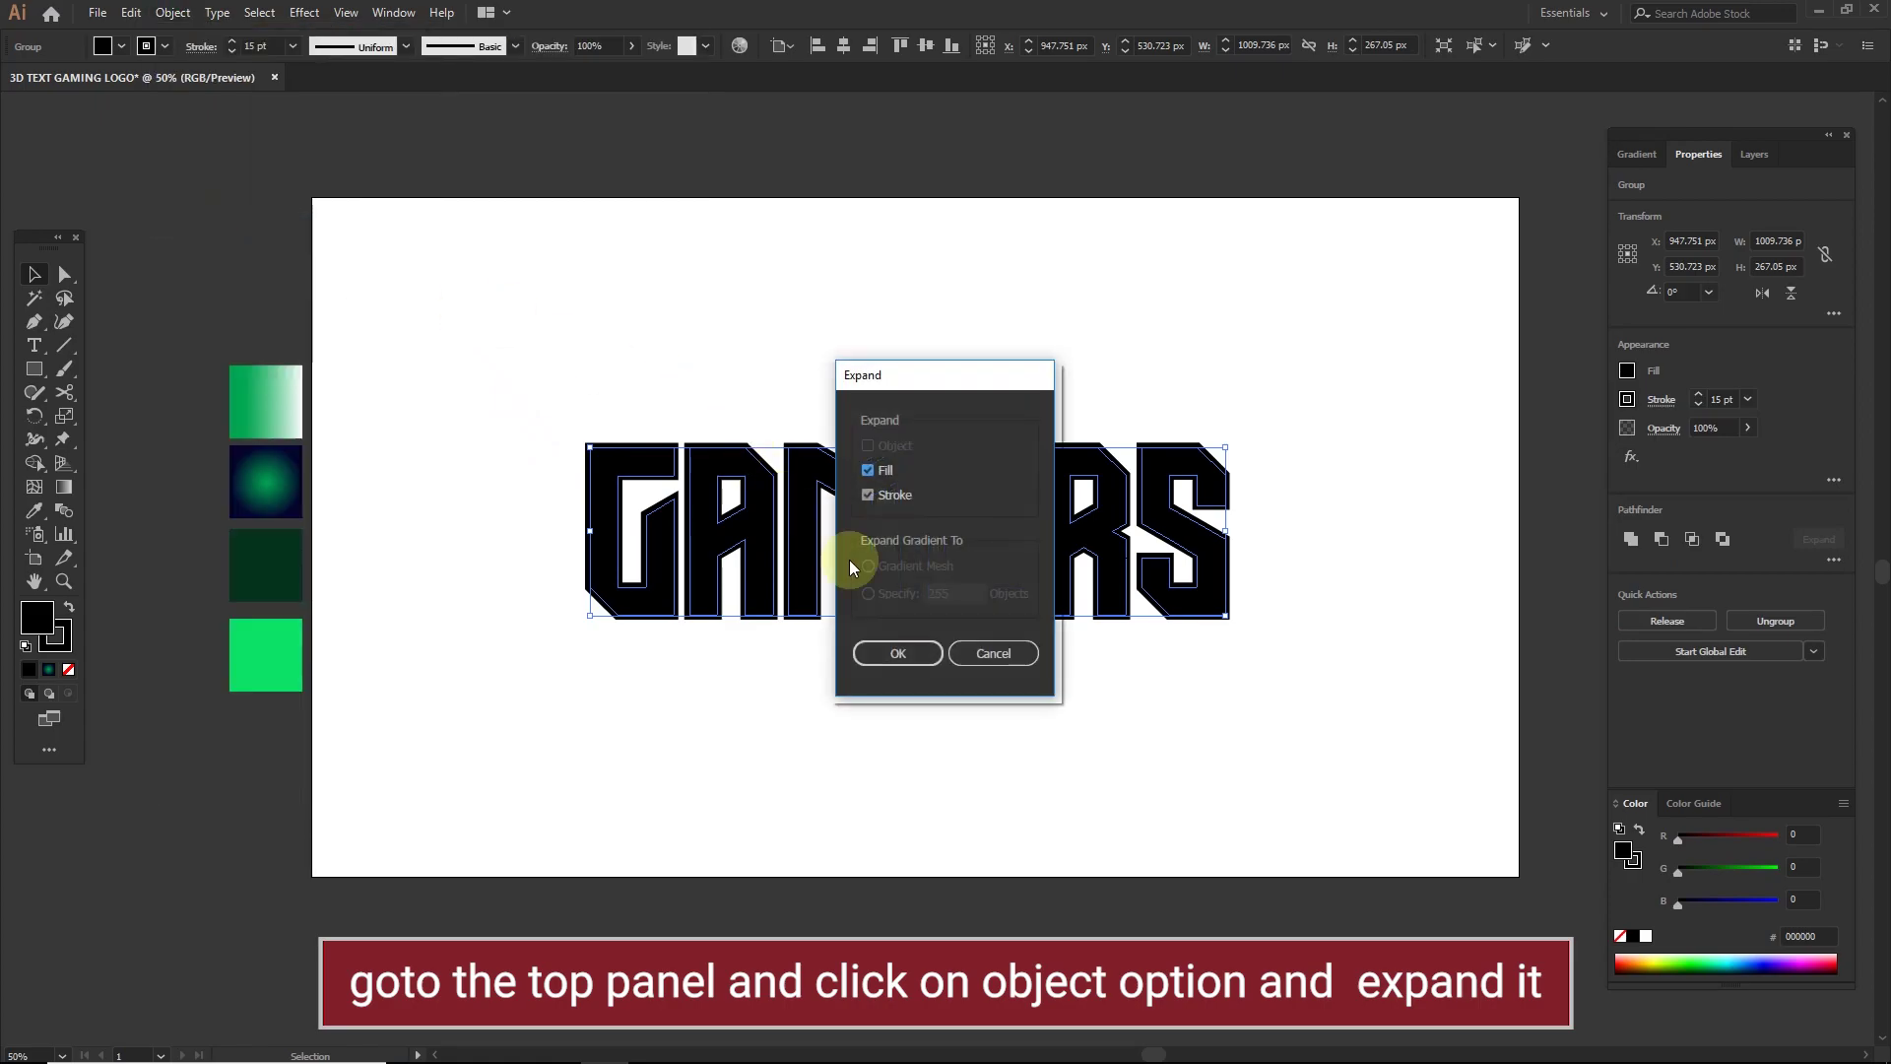
click(894, 655)
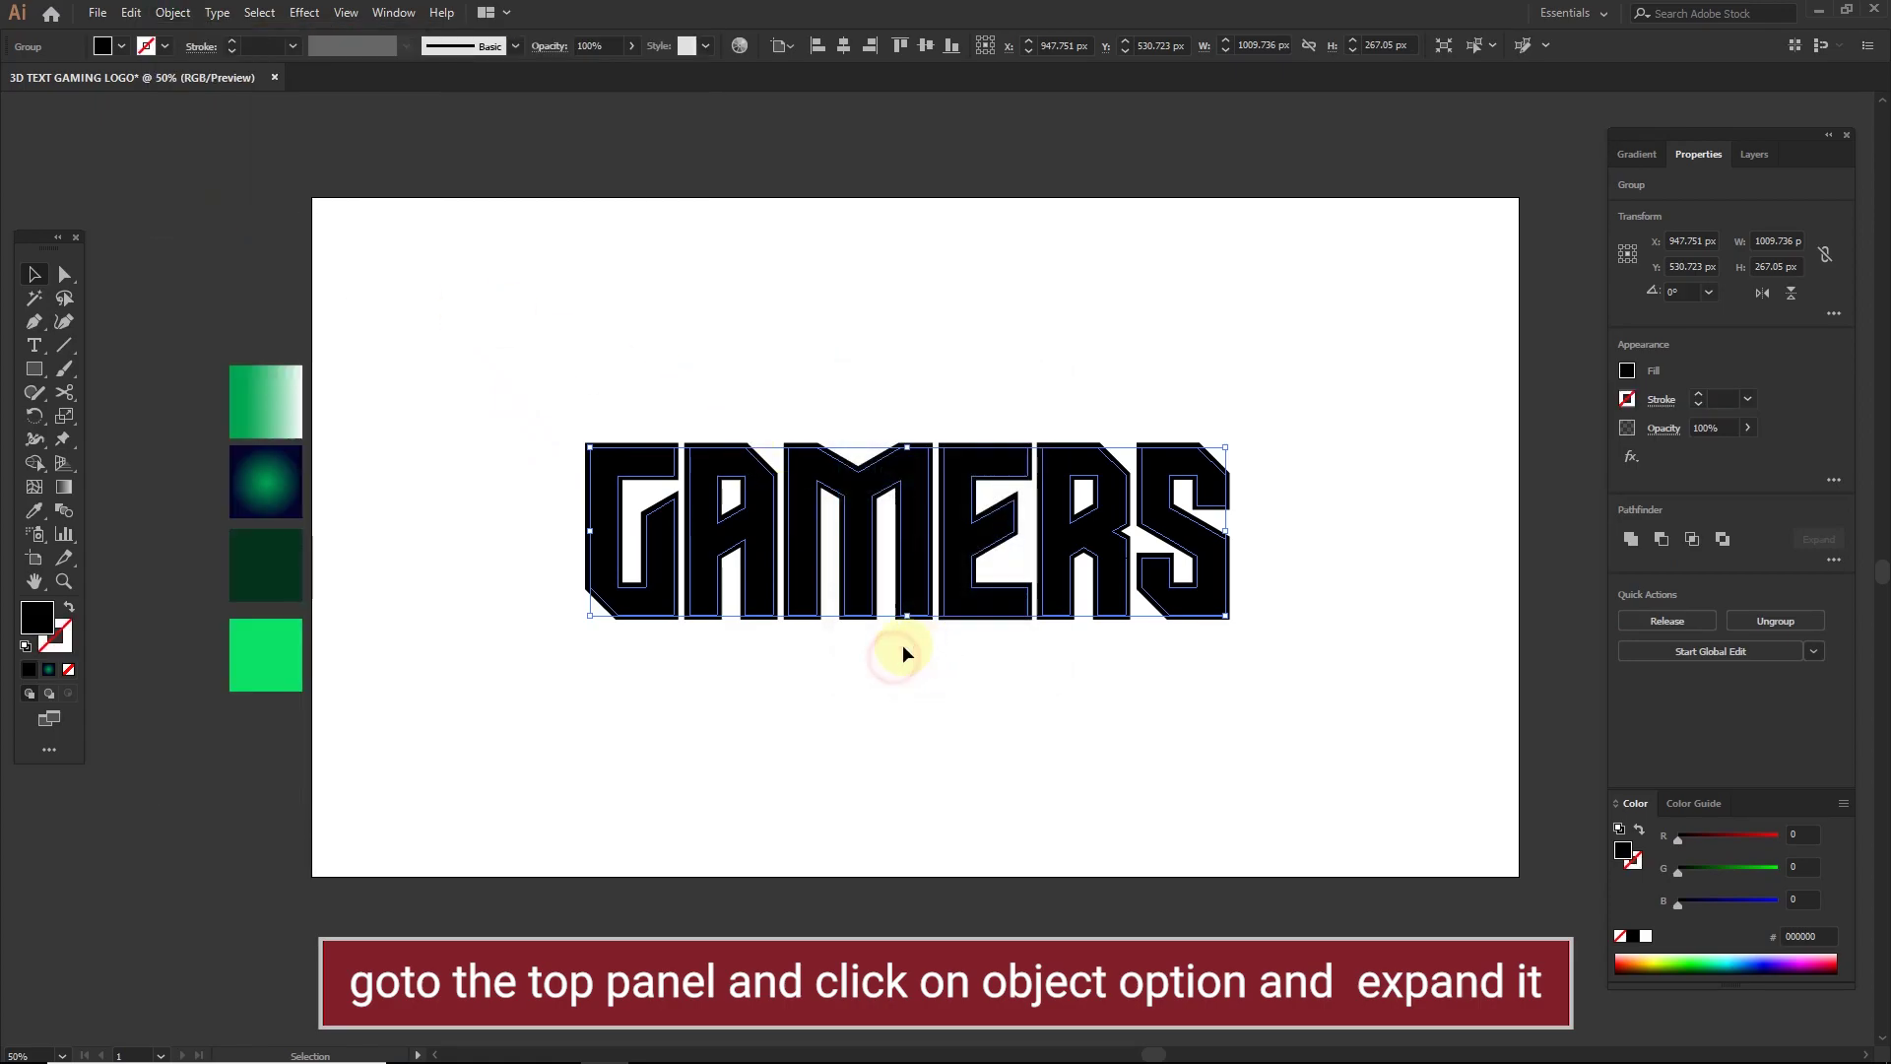
click(1633, 539)
click(1392, 498)
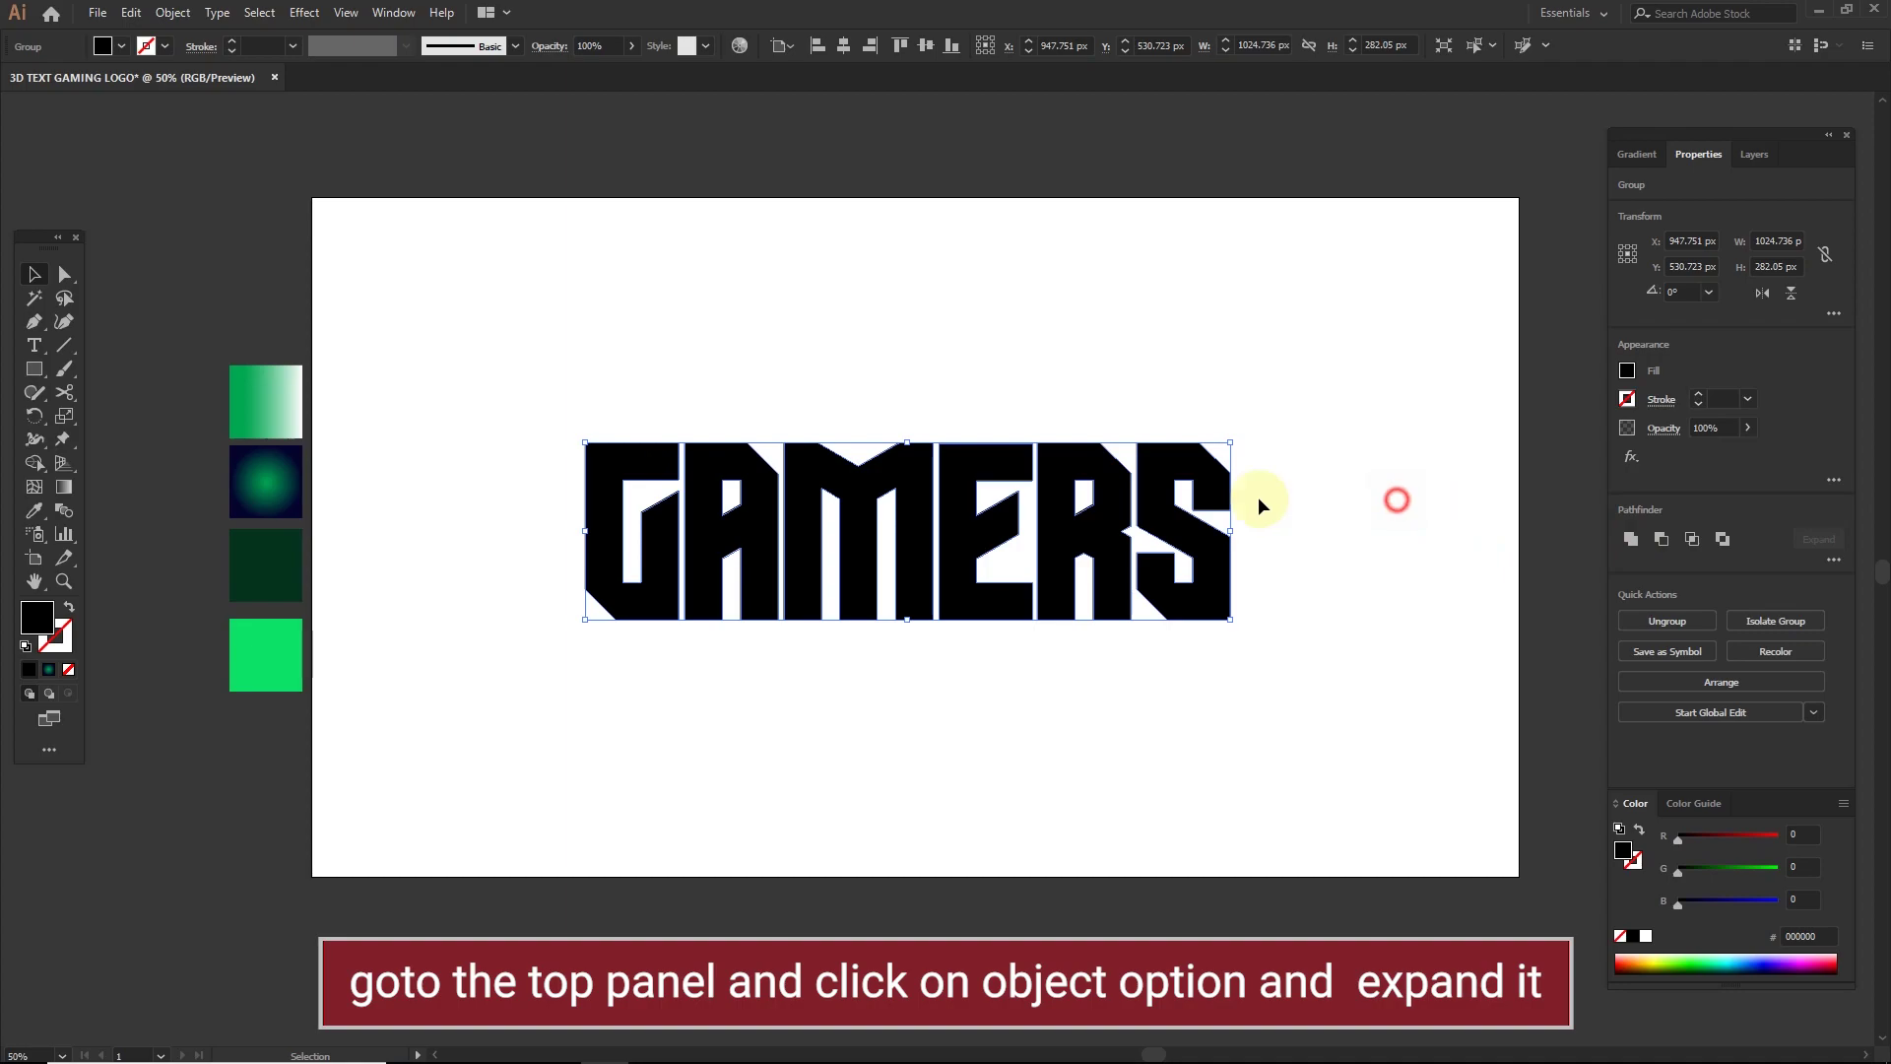
- Apply a horizontal Arc Lower warp to the GAMERS group with a bend of -11%
click(975, 537)
click(296, 13)
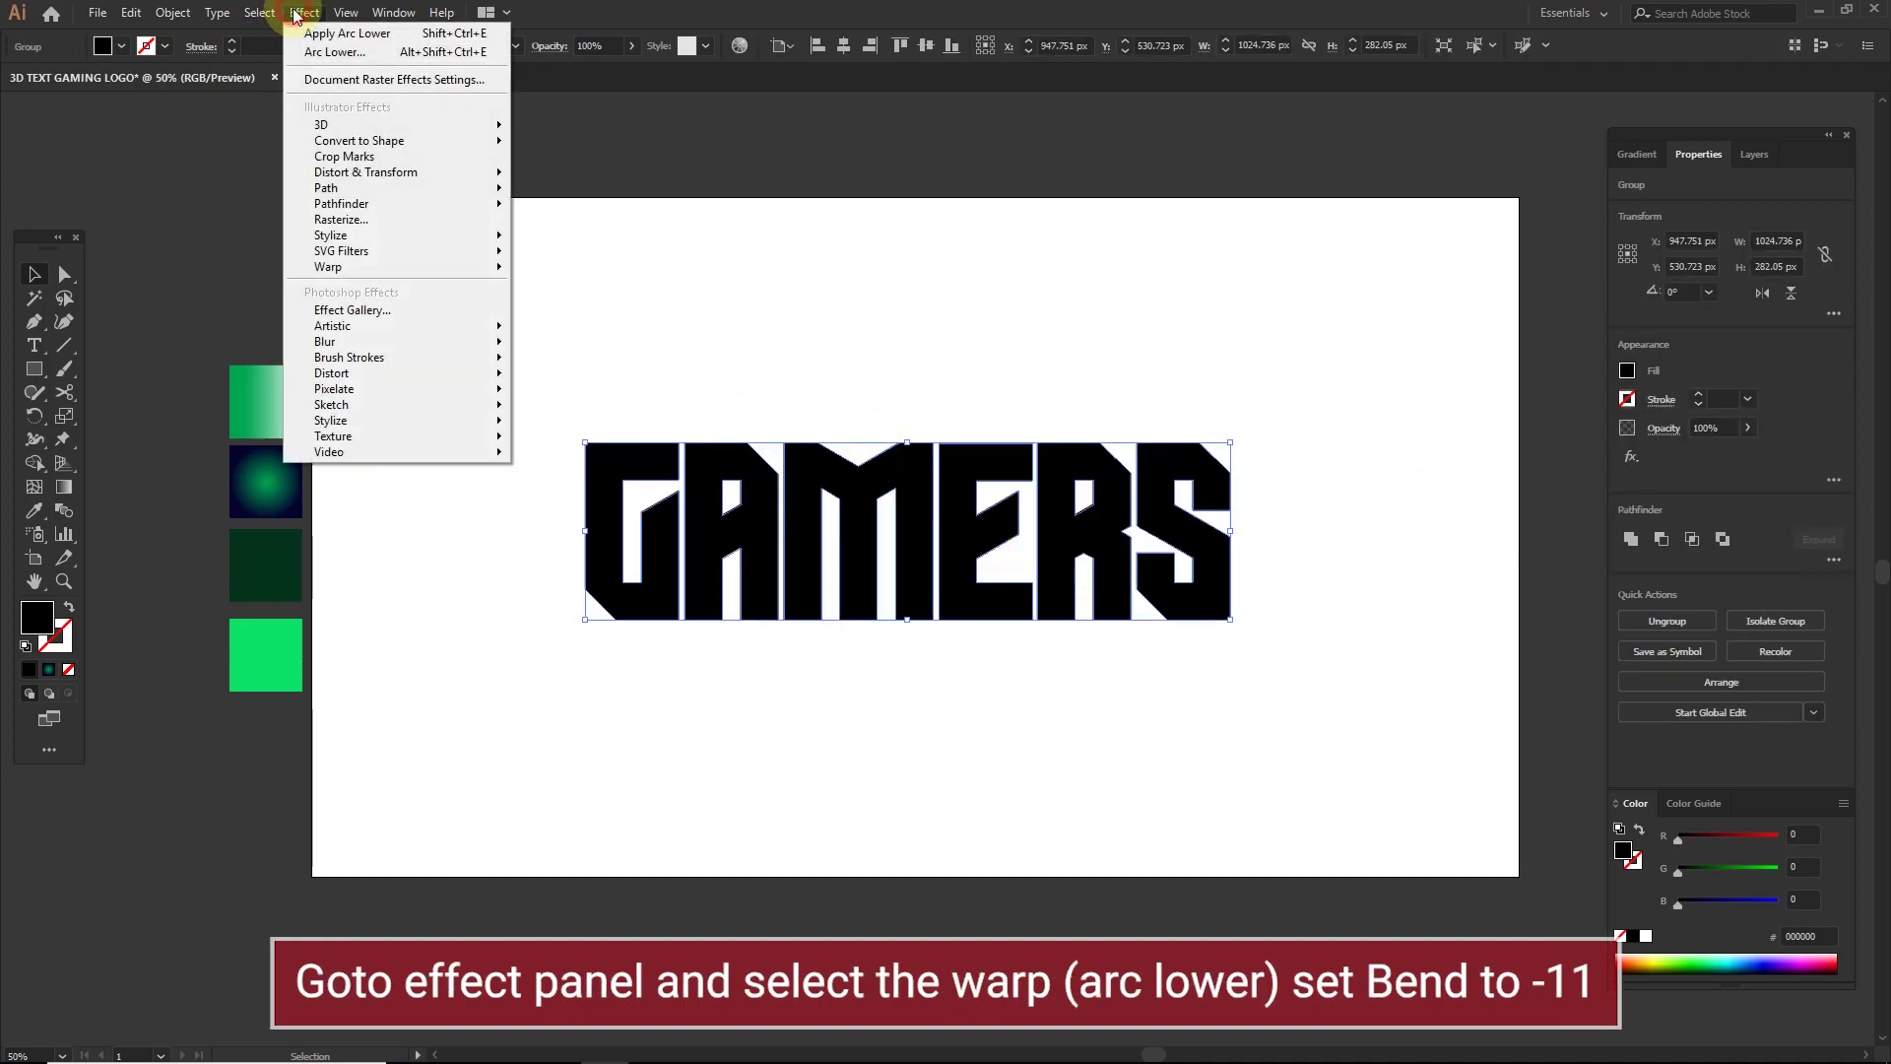
mouse_move(394, 266)
click(610, 291)
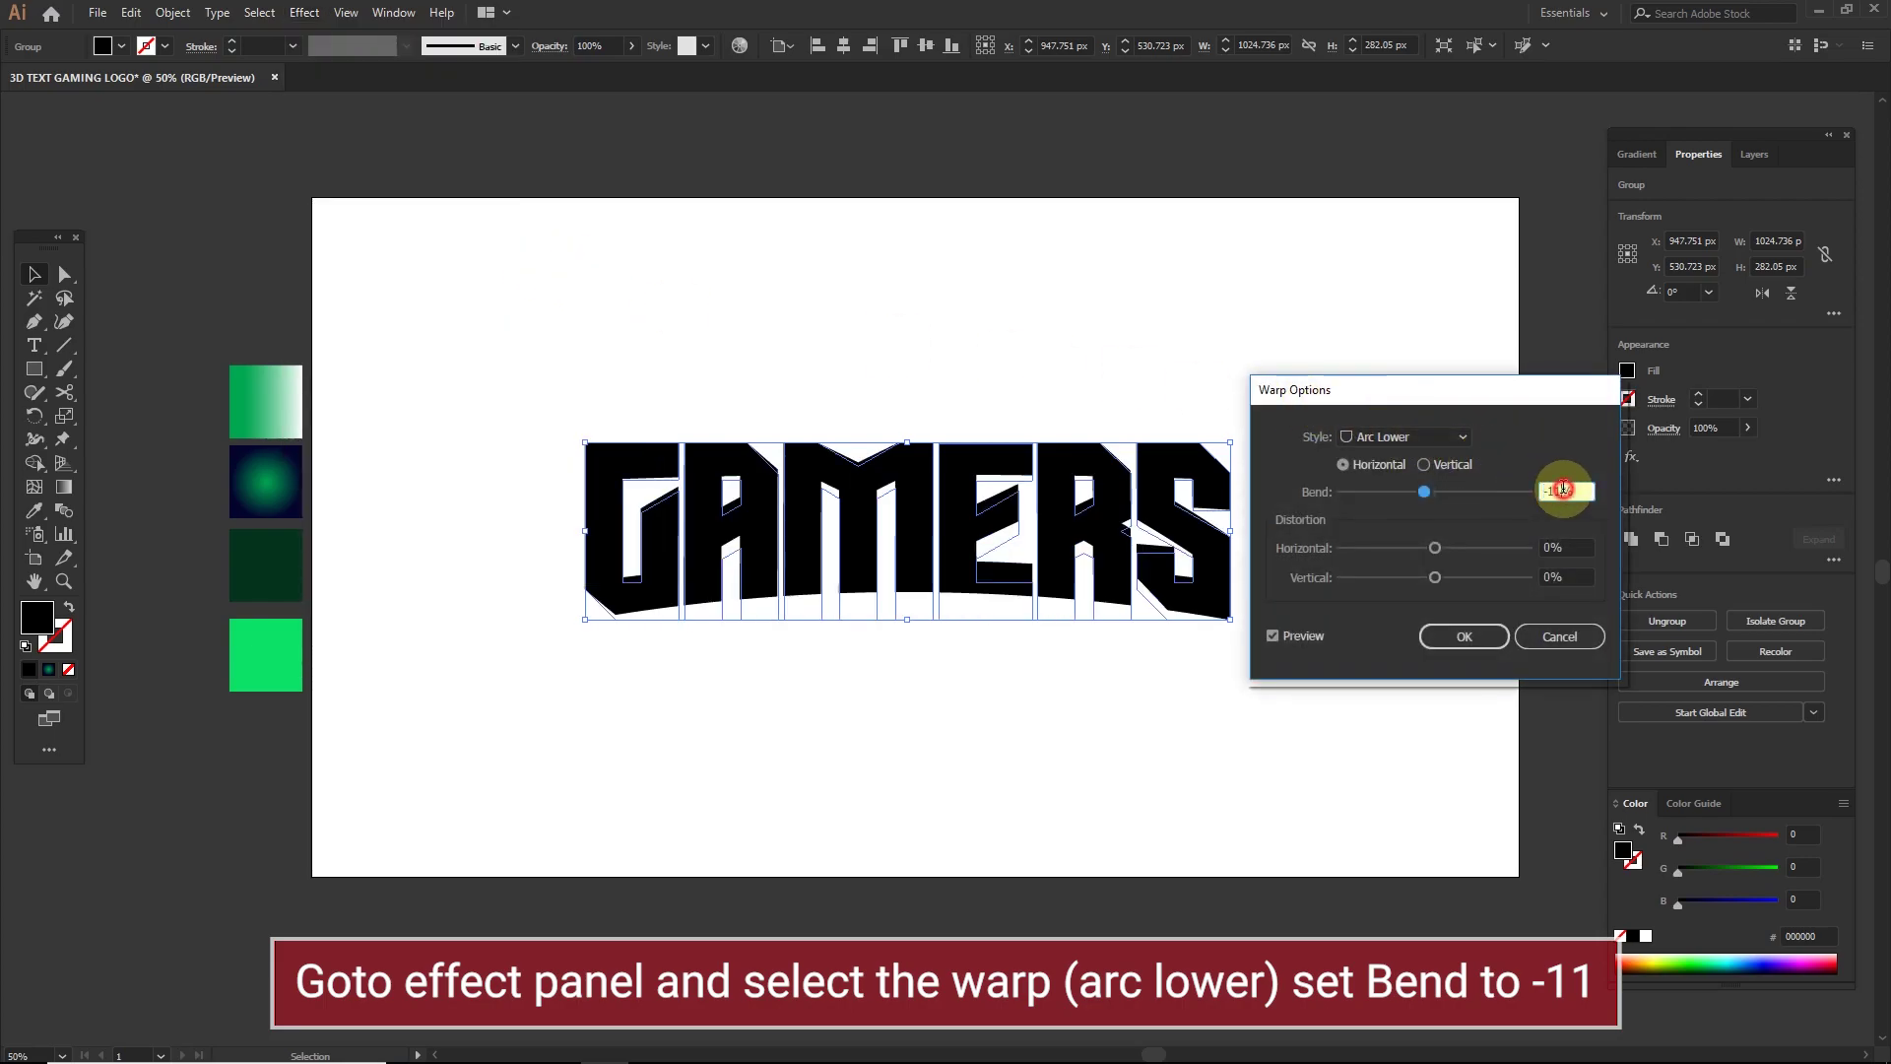
click(1464, 636)
- Expand the appearance of the warped GAMERS lettering
click(174, 13)
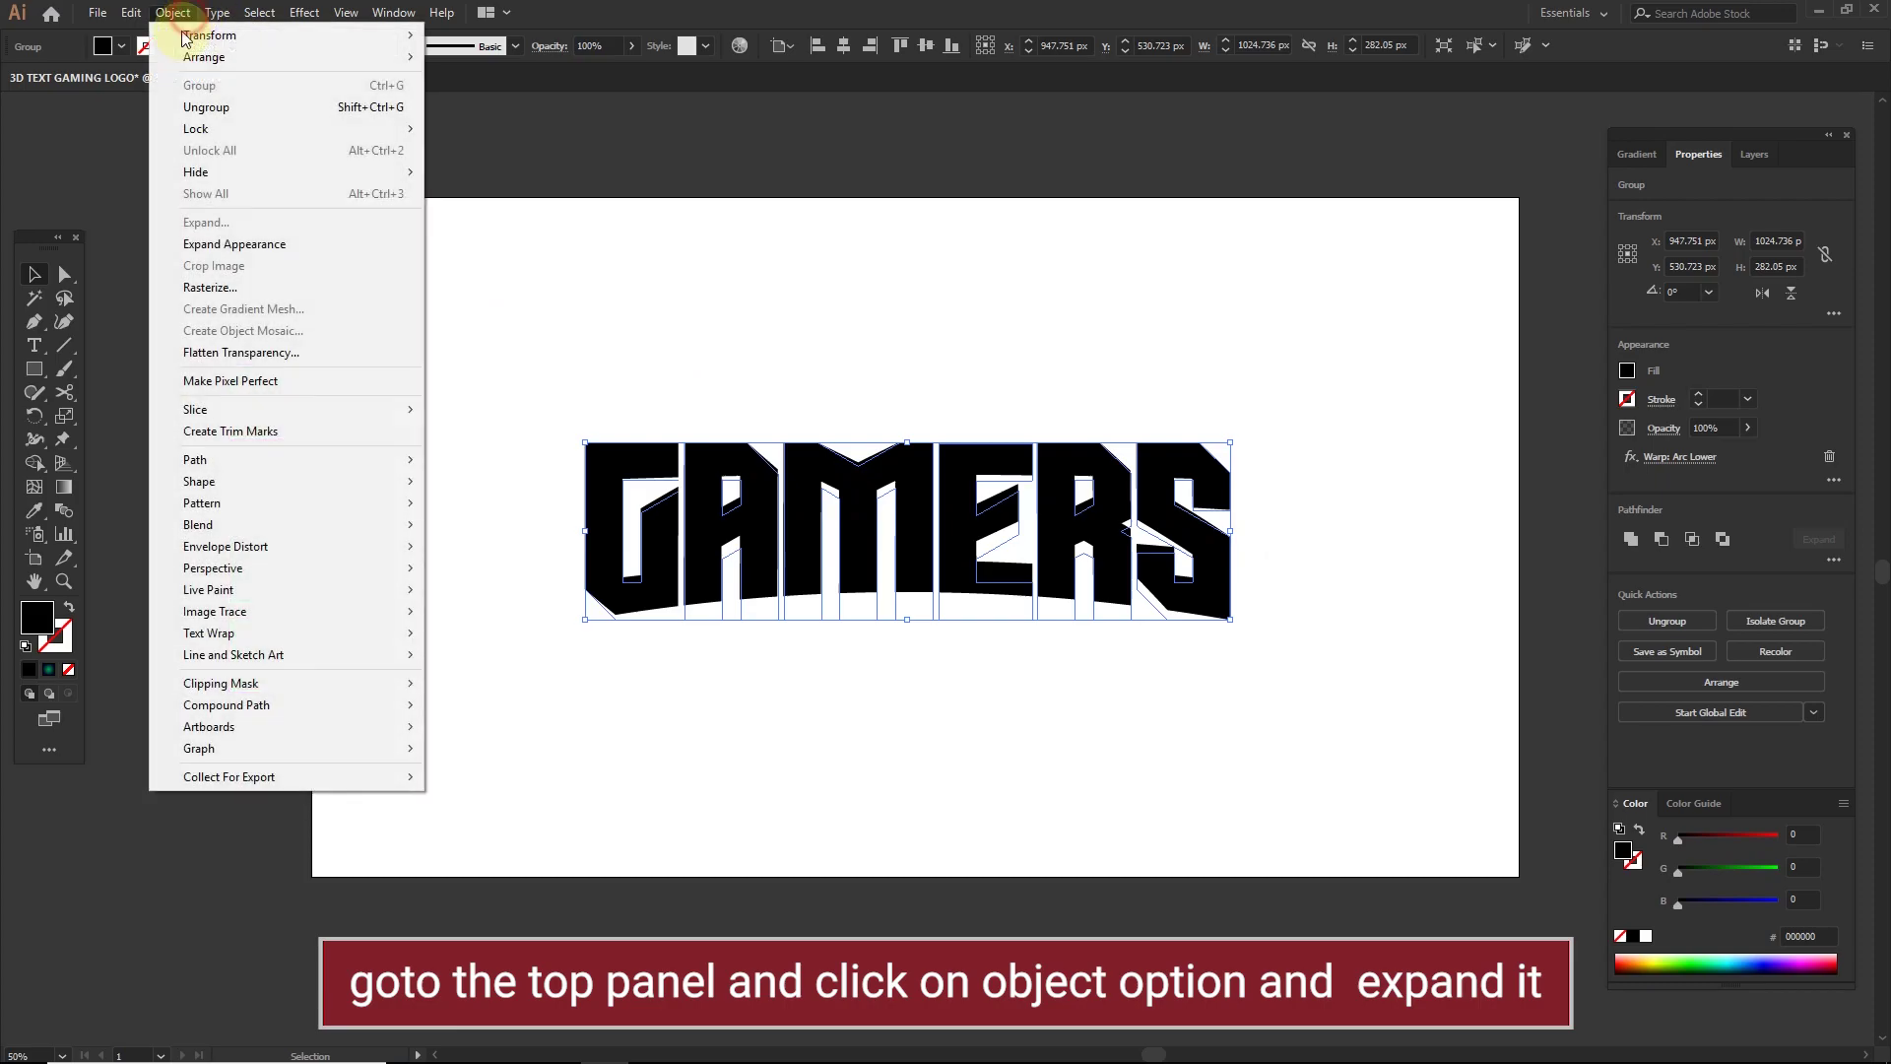
click(233, 245)
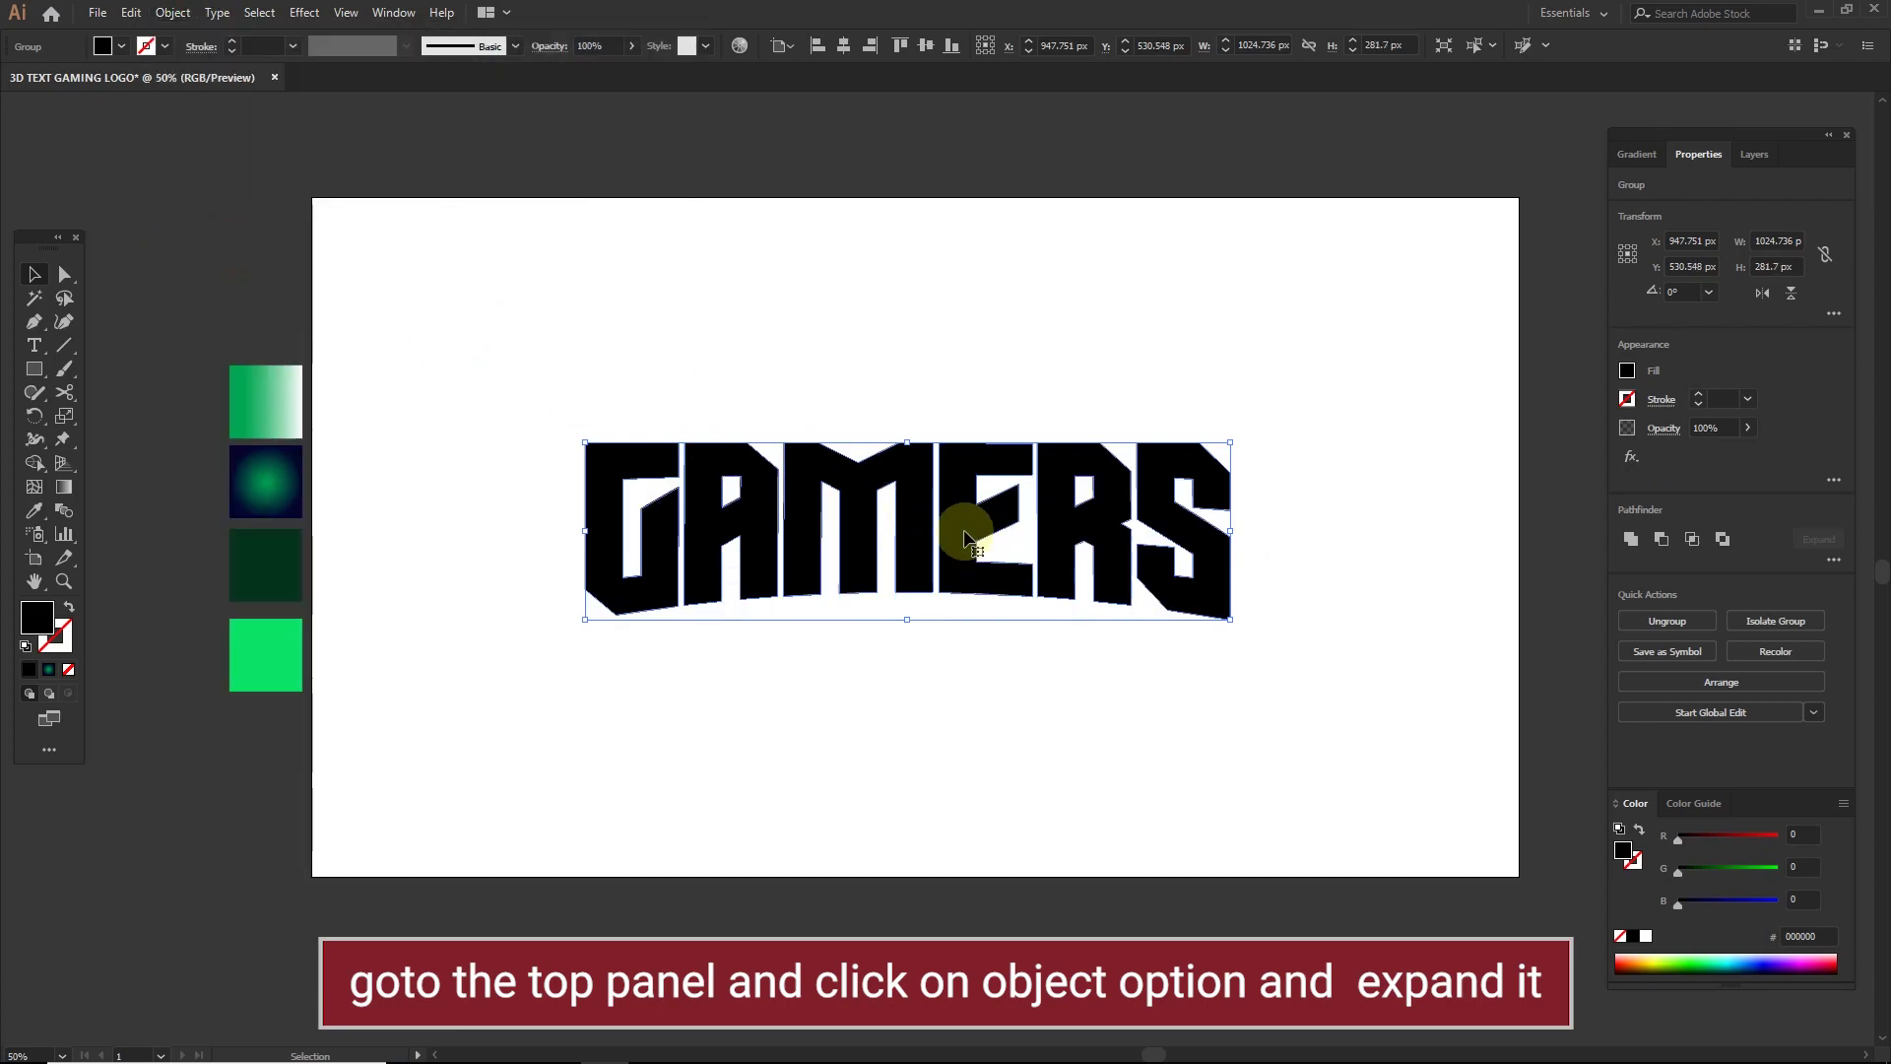
click(1014, 317)
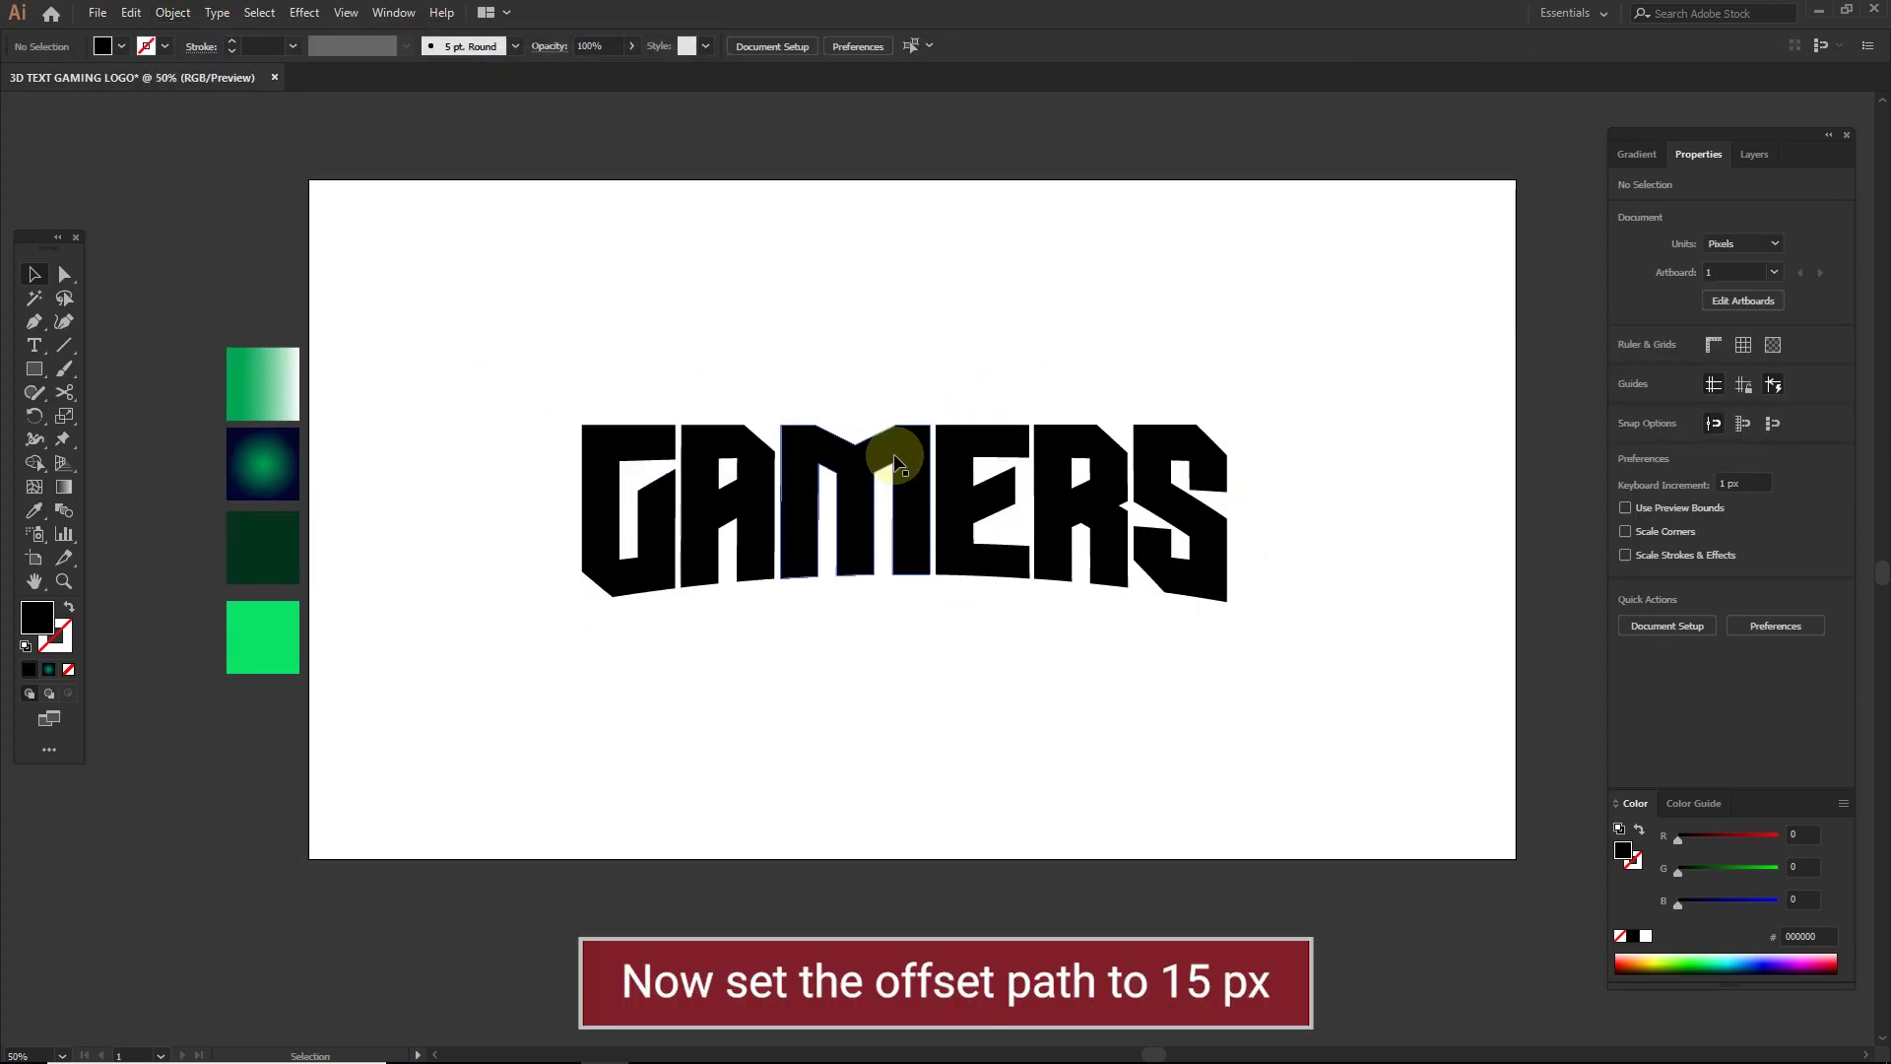
- Offset the path of the GAMERS lettering by 15 px with miter joins and a miter limit of 4
click(886, 449)
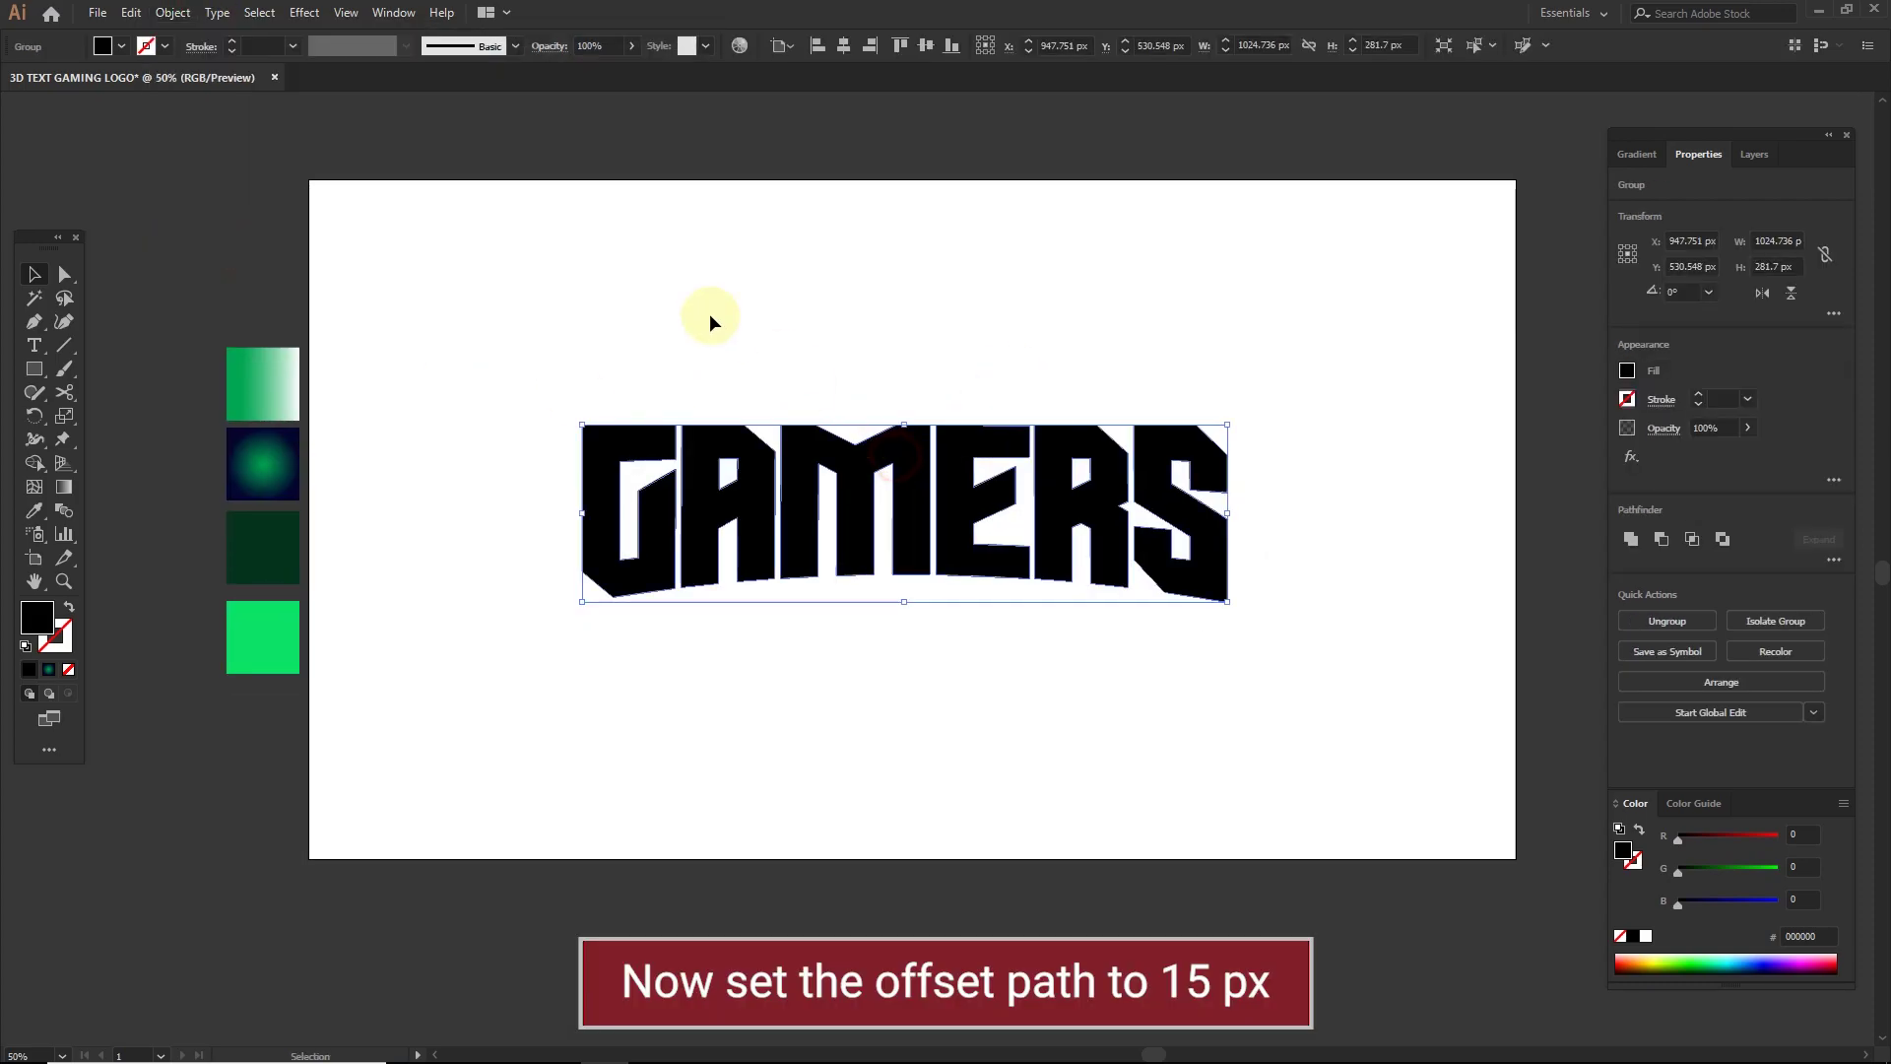
click(182, 13)
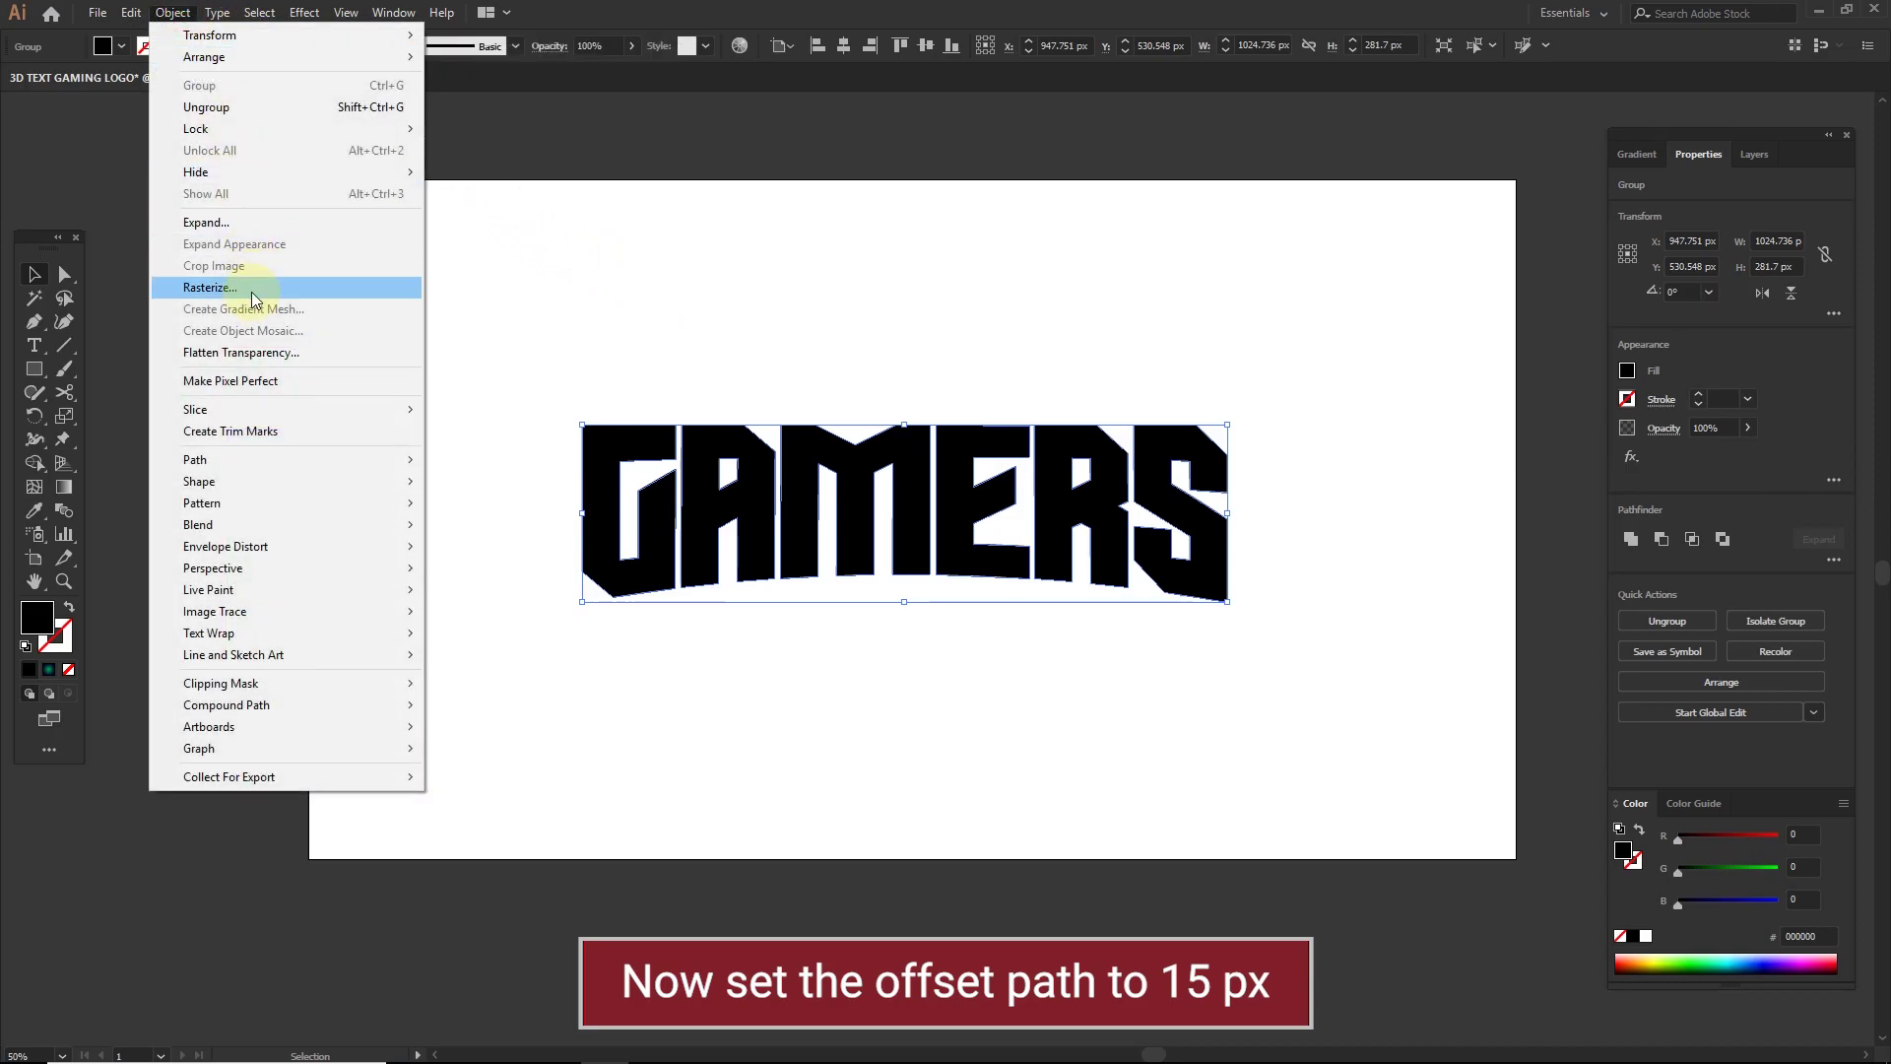
mouse_move(286, 460)
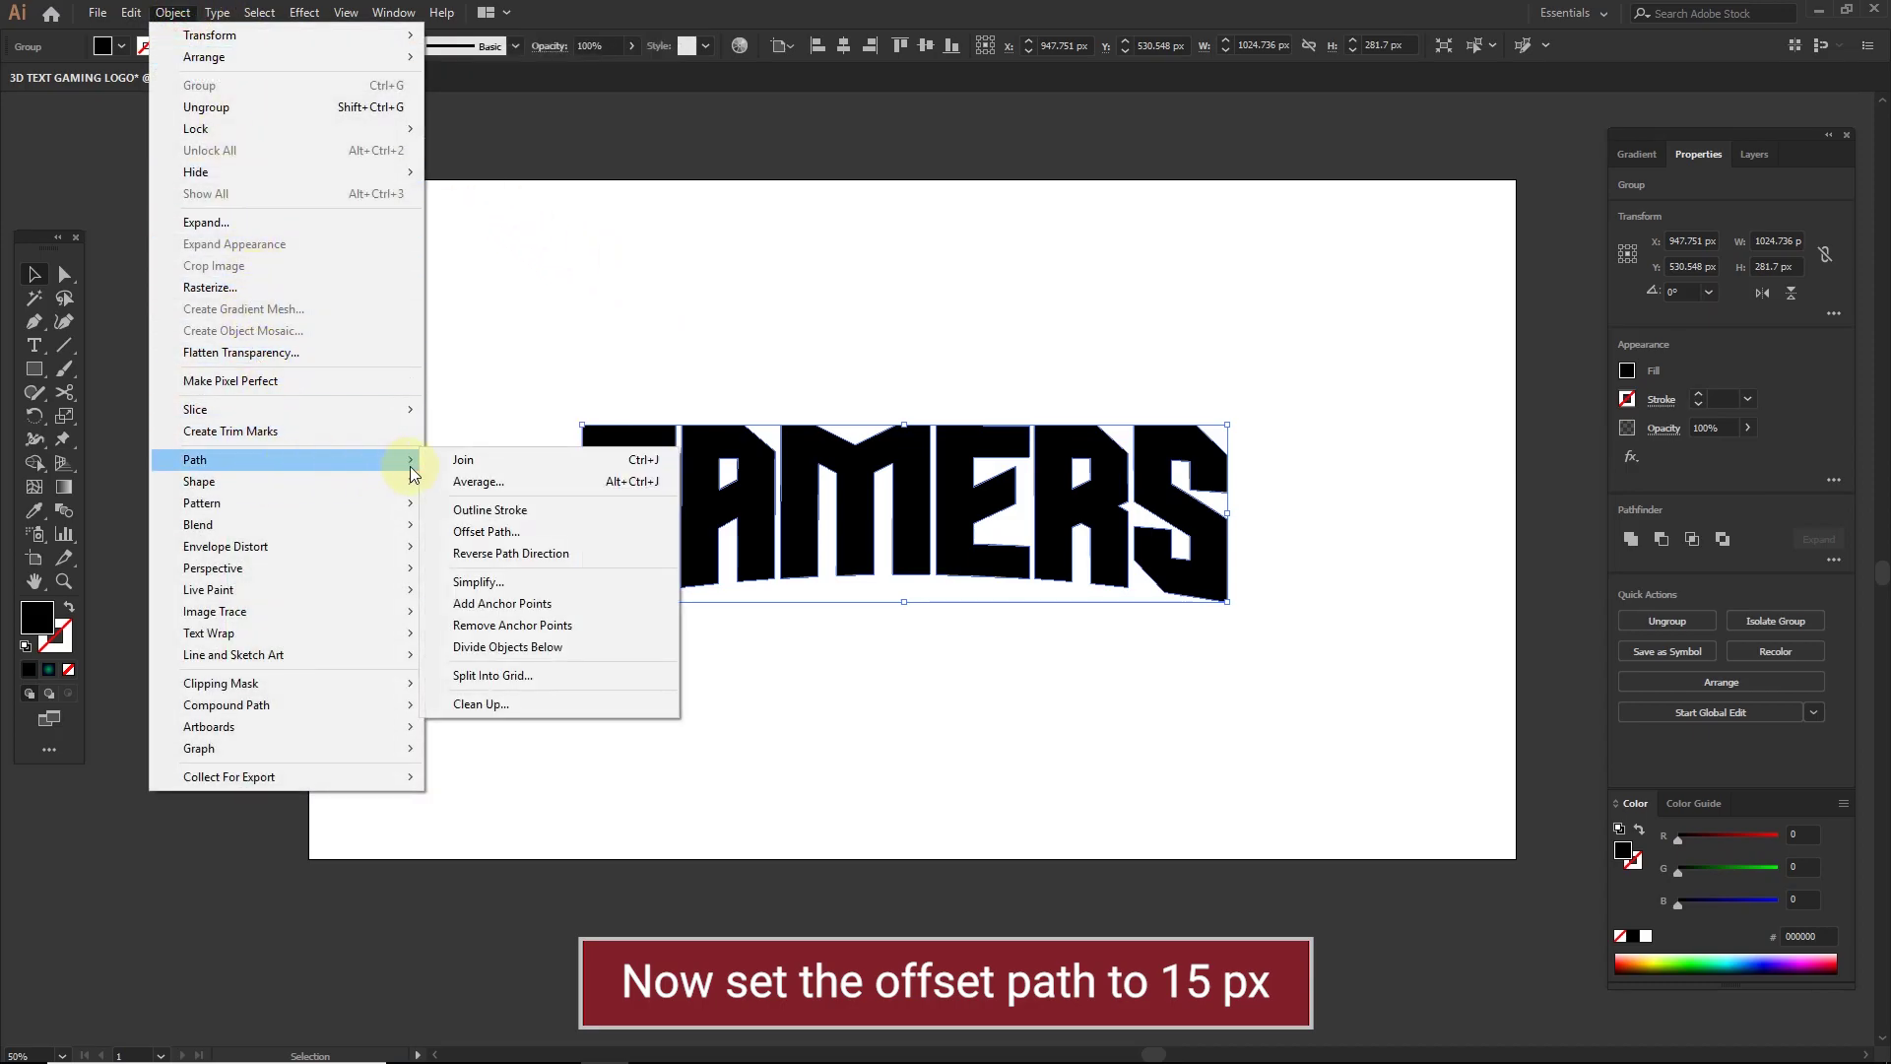
click(546, 531)
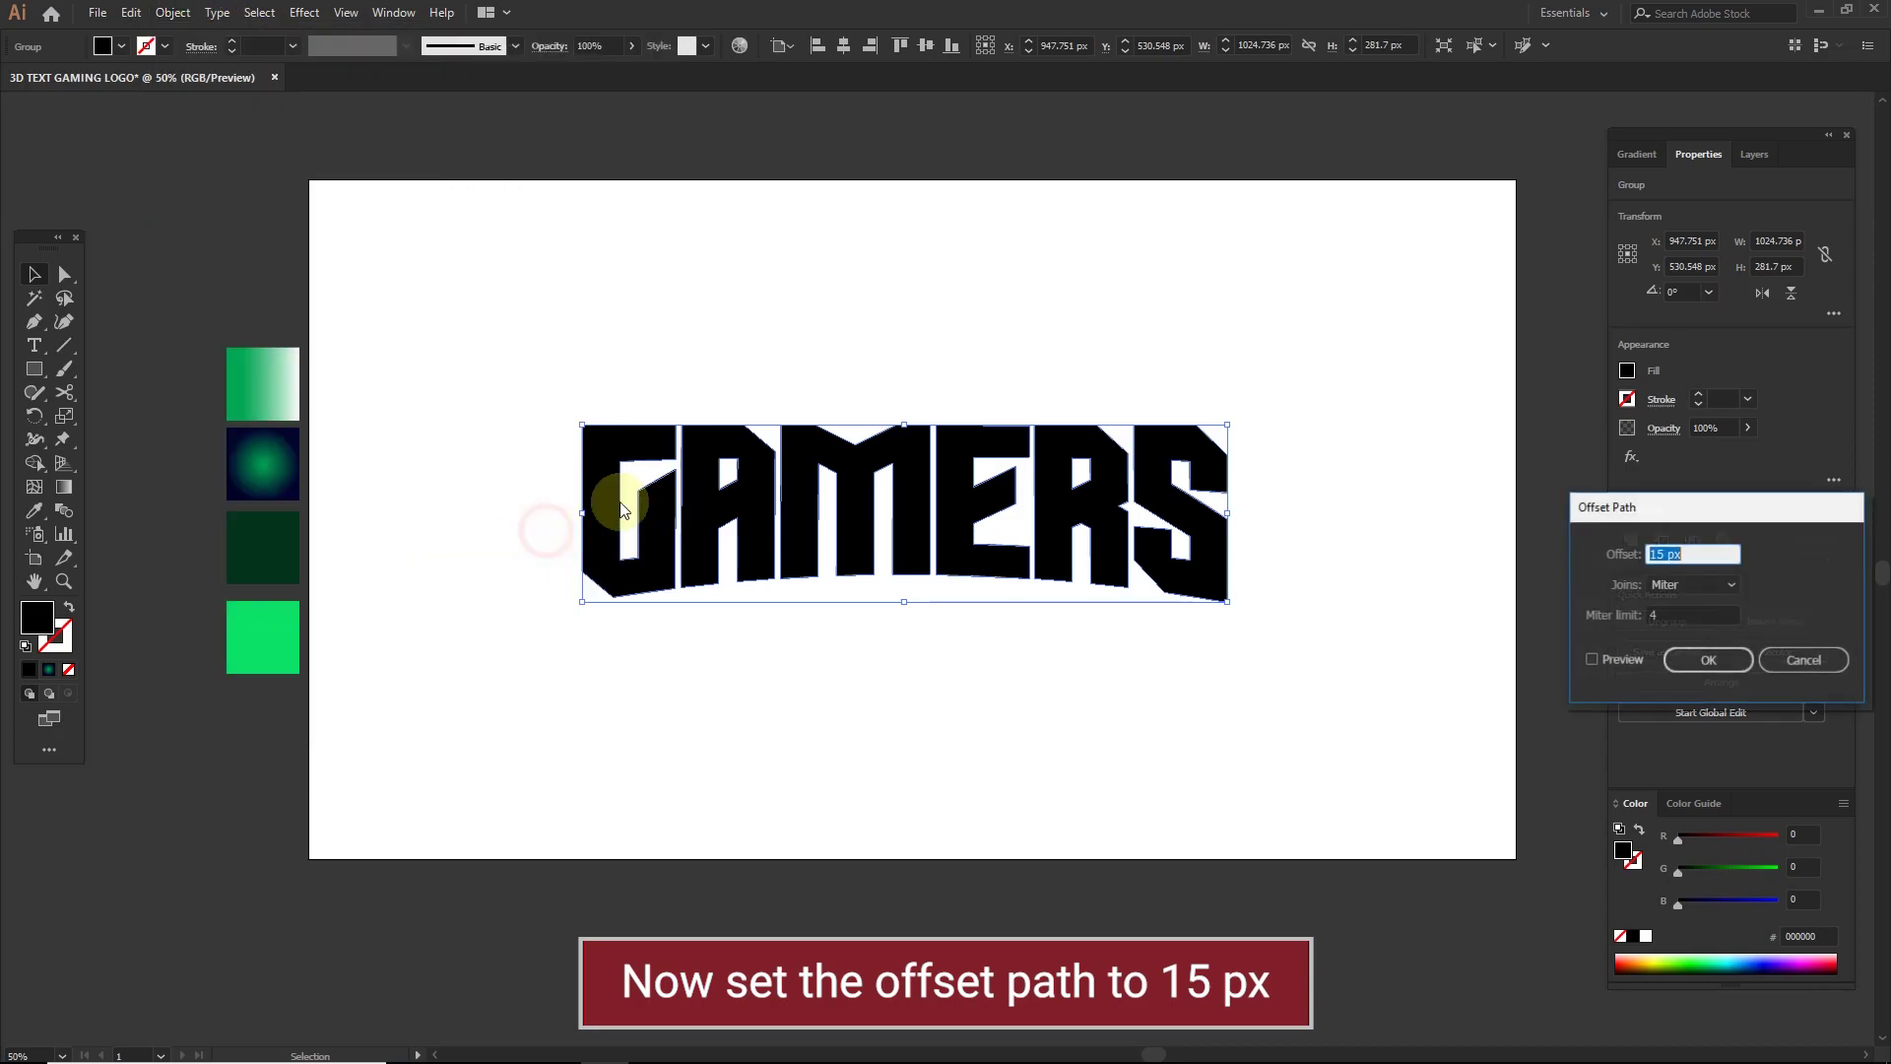
click(1601, 664)
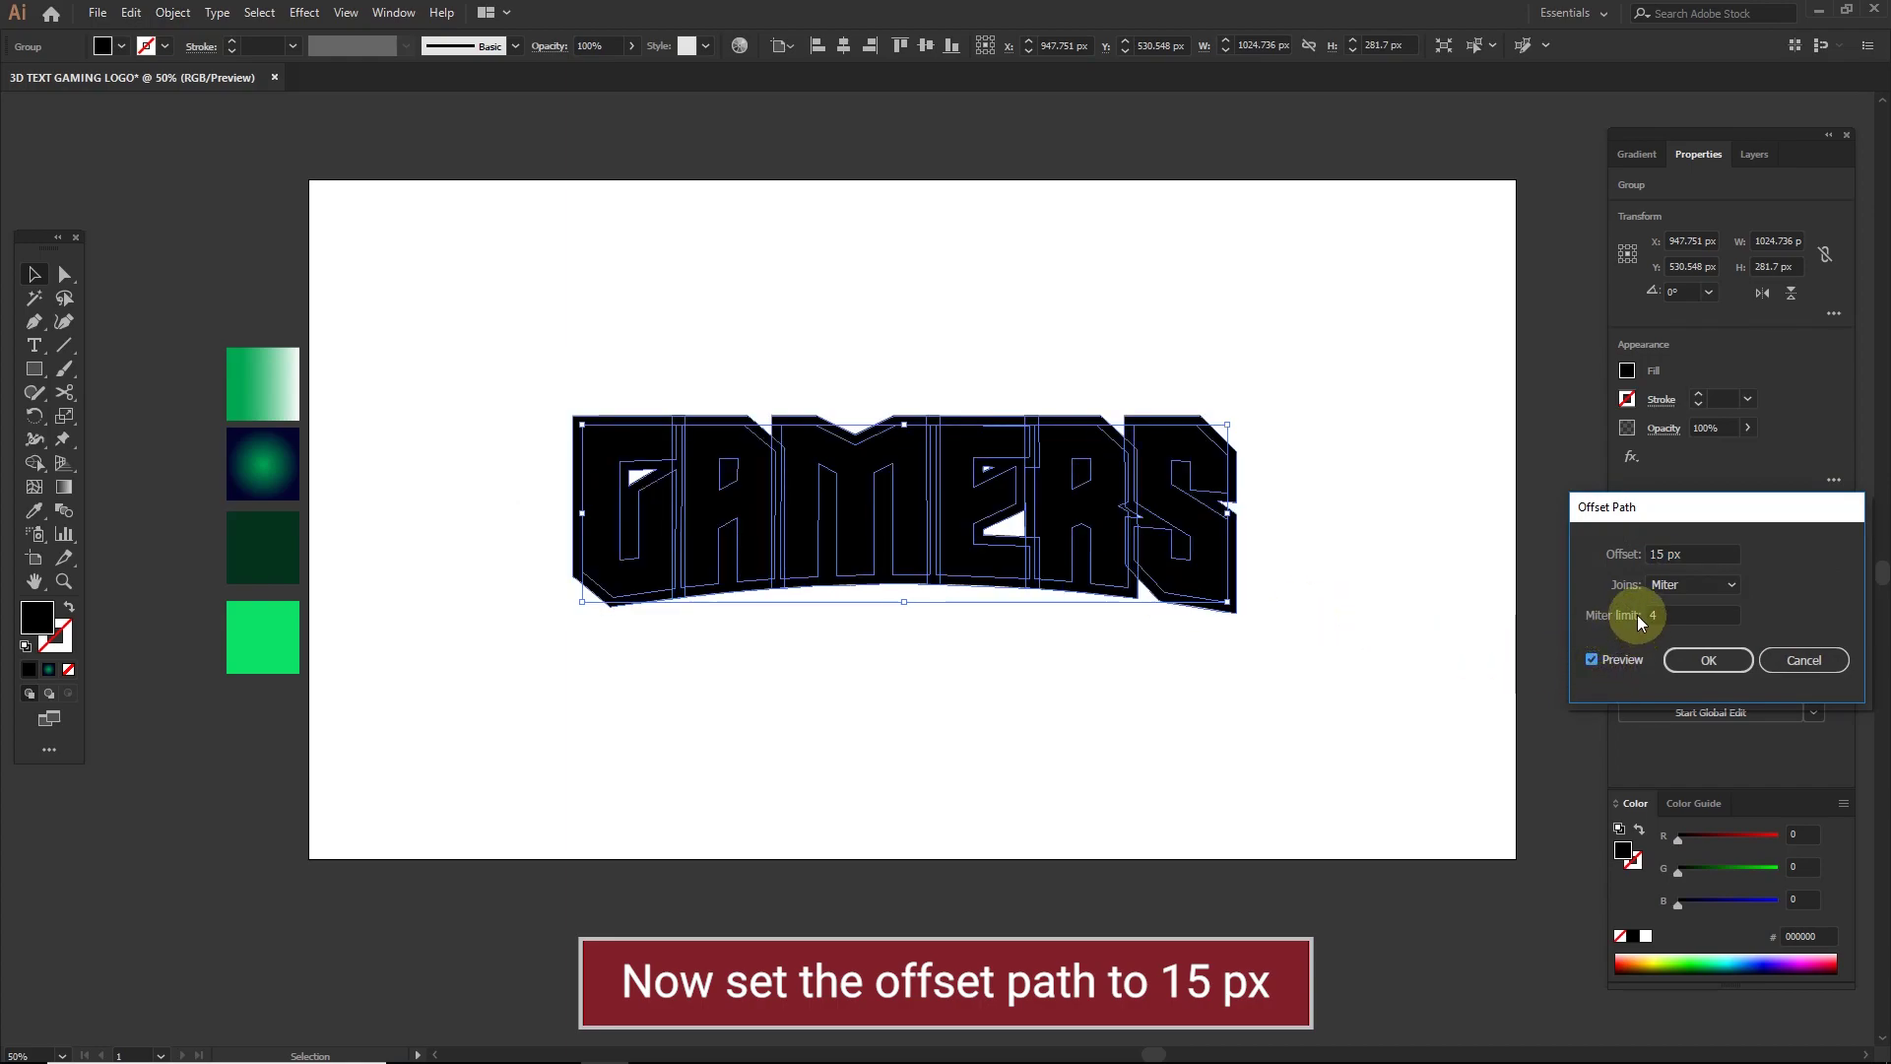
click(1694, 662)
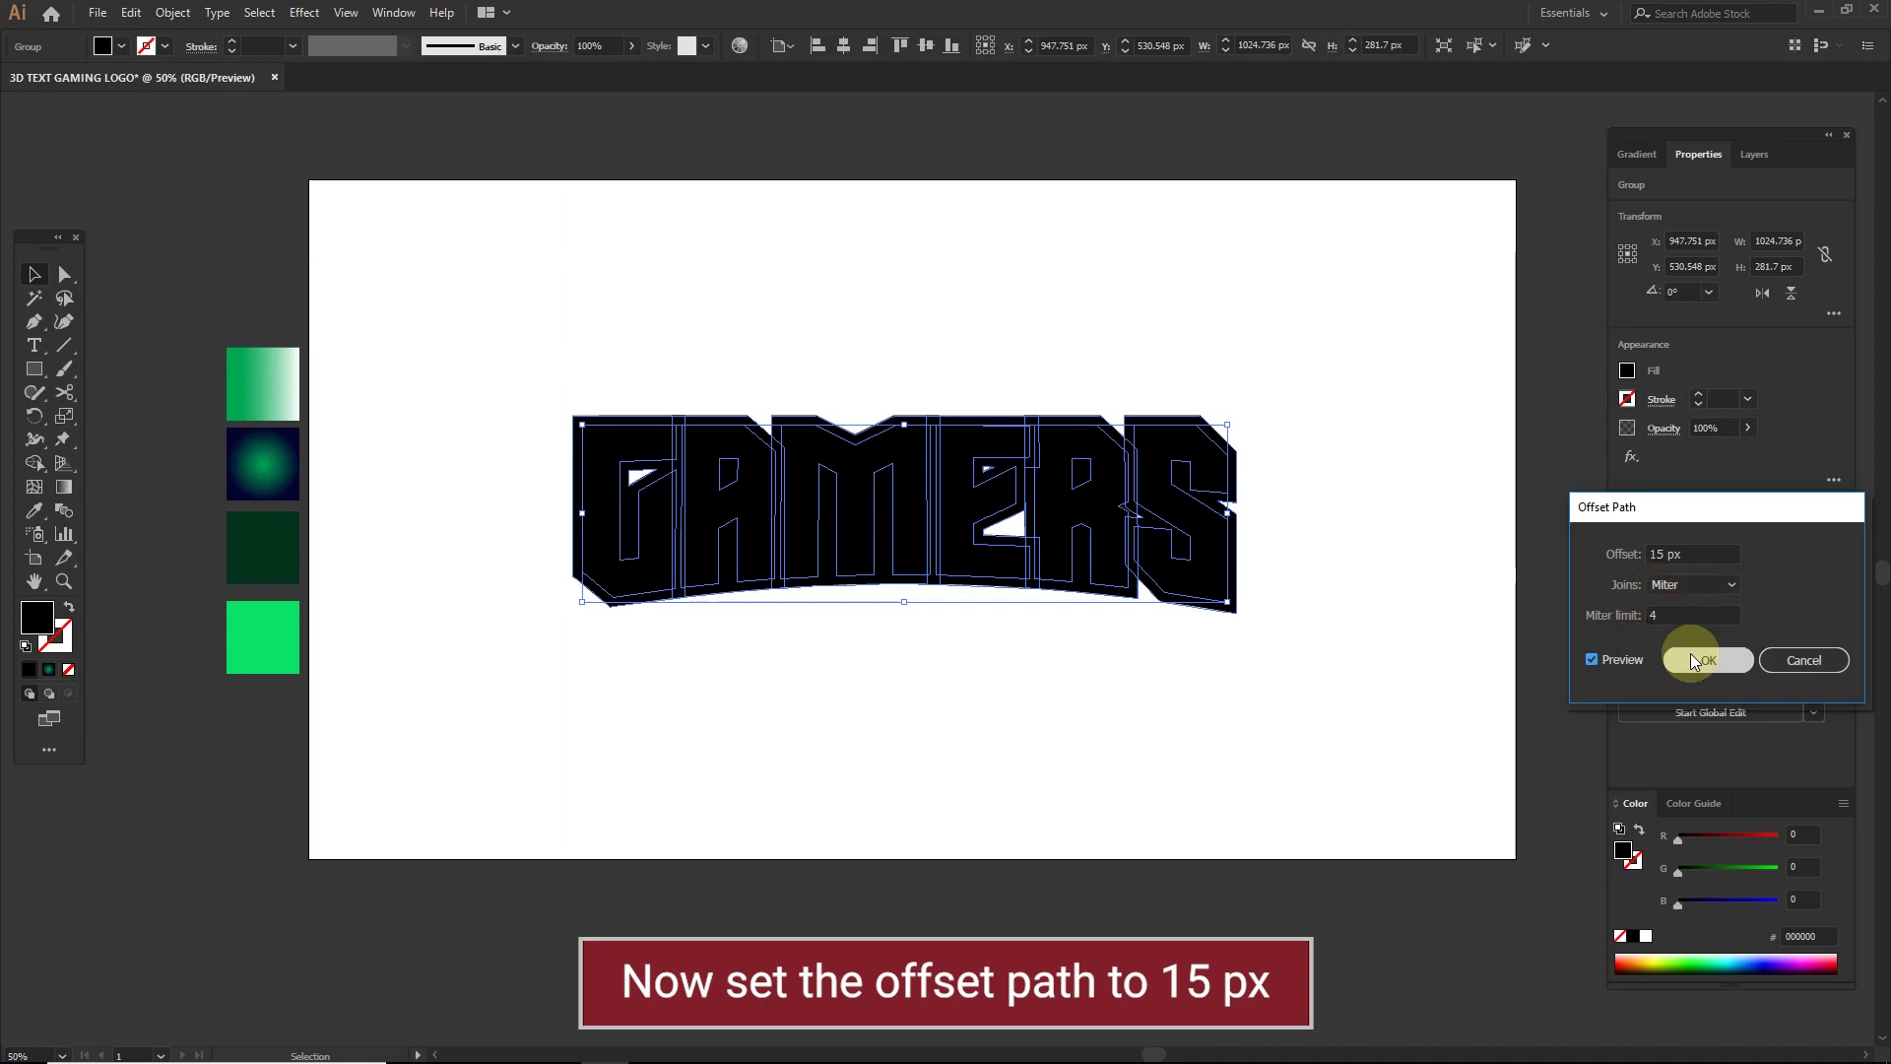
click(1279, 646)
- Ungroup the lettering to separate the inner letters from their offset outlines
click(902, 522)
right_click(902, 514)
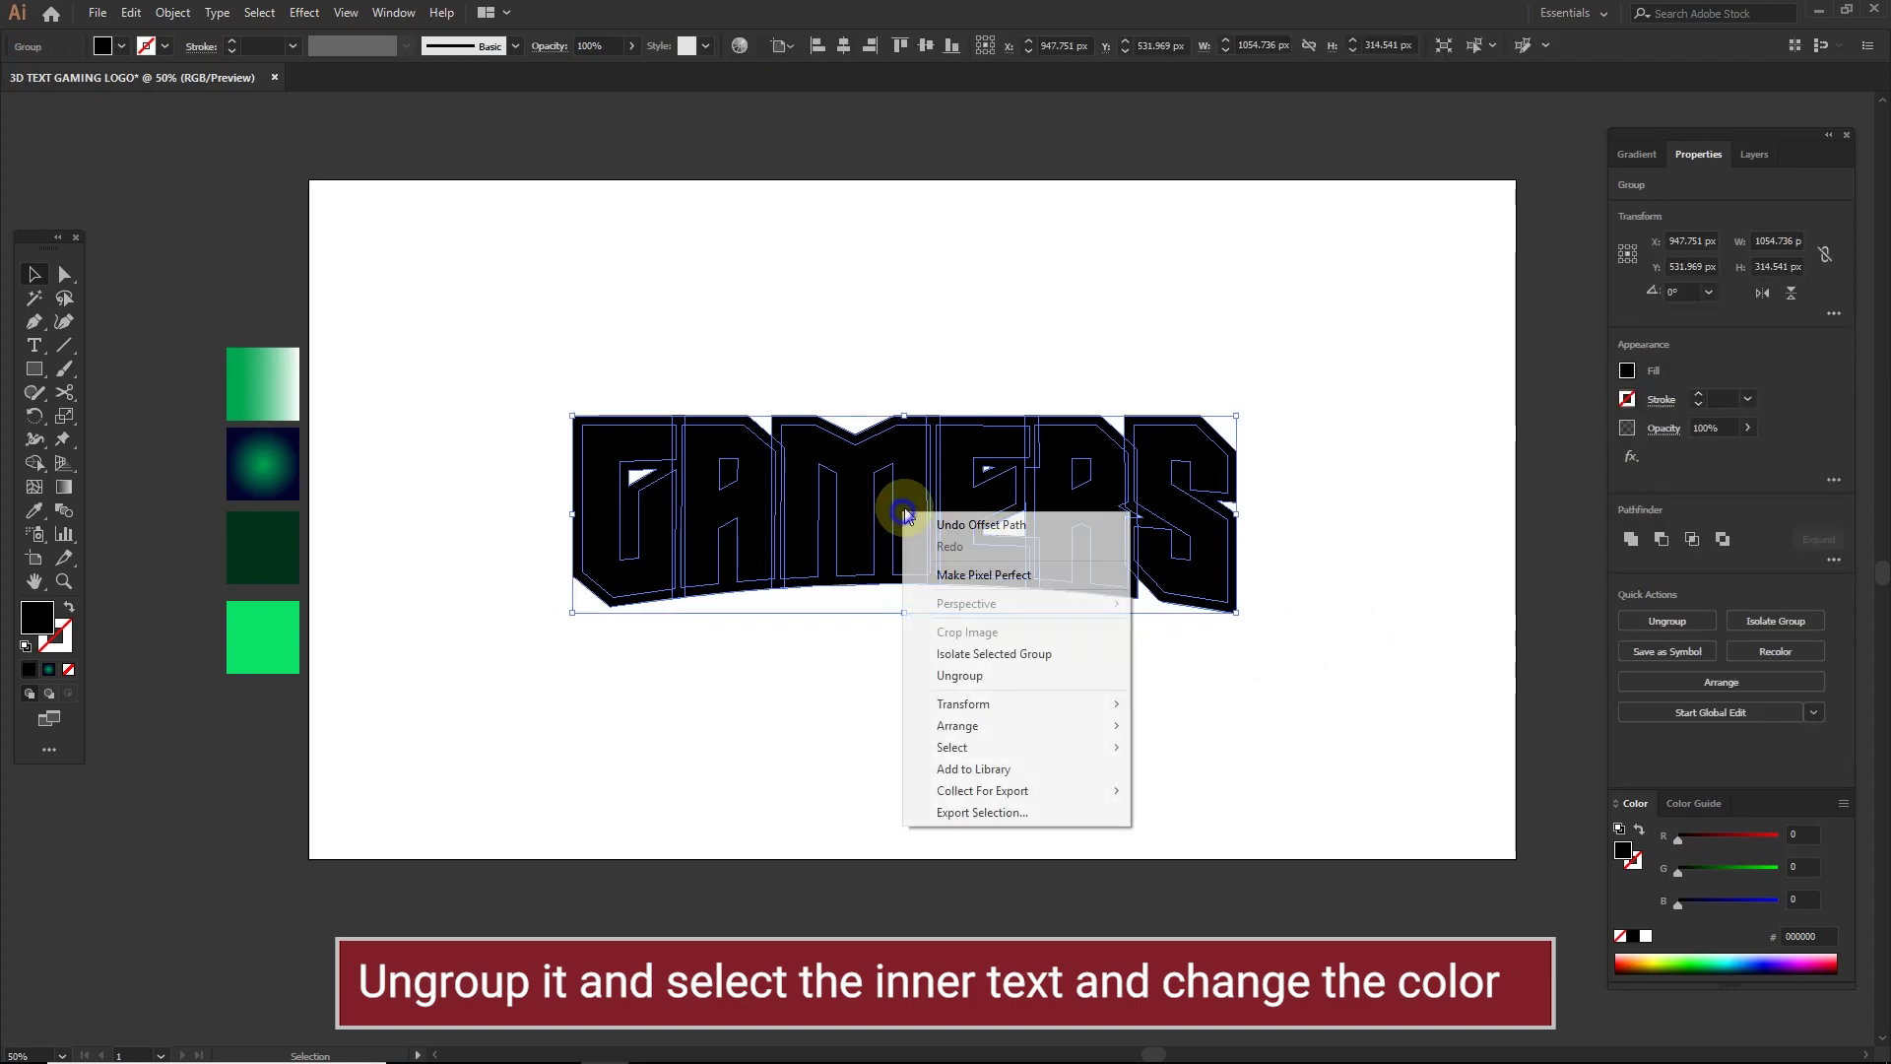
click(985, 675)
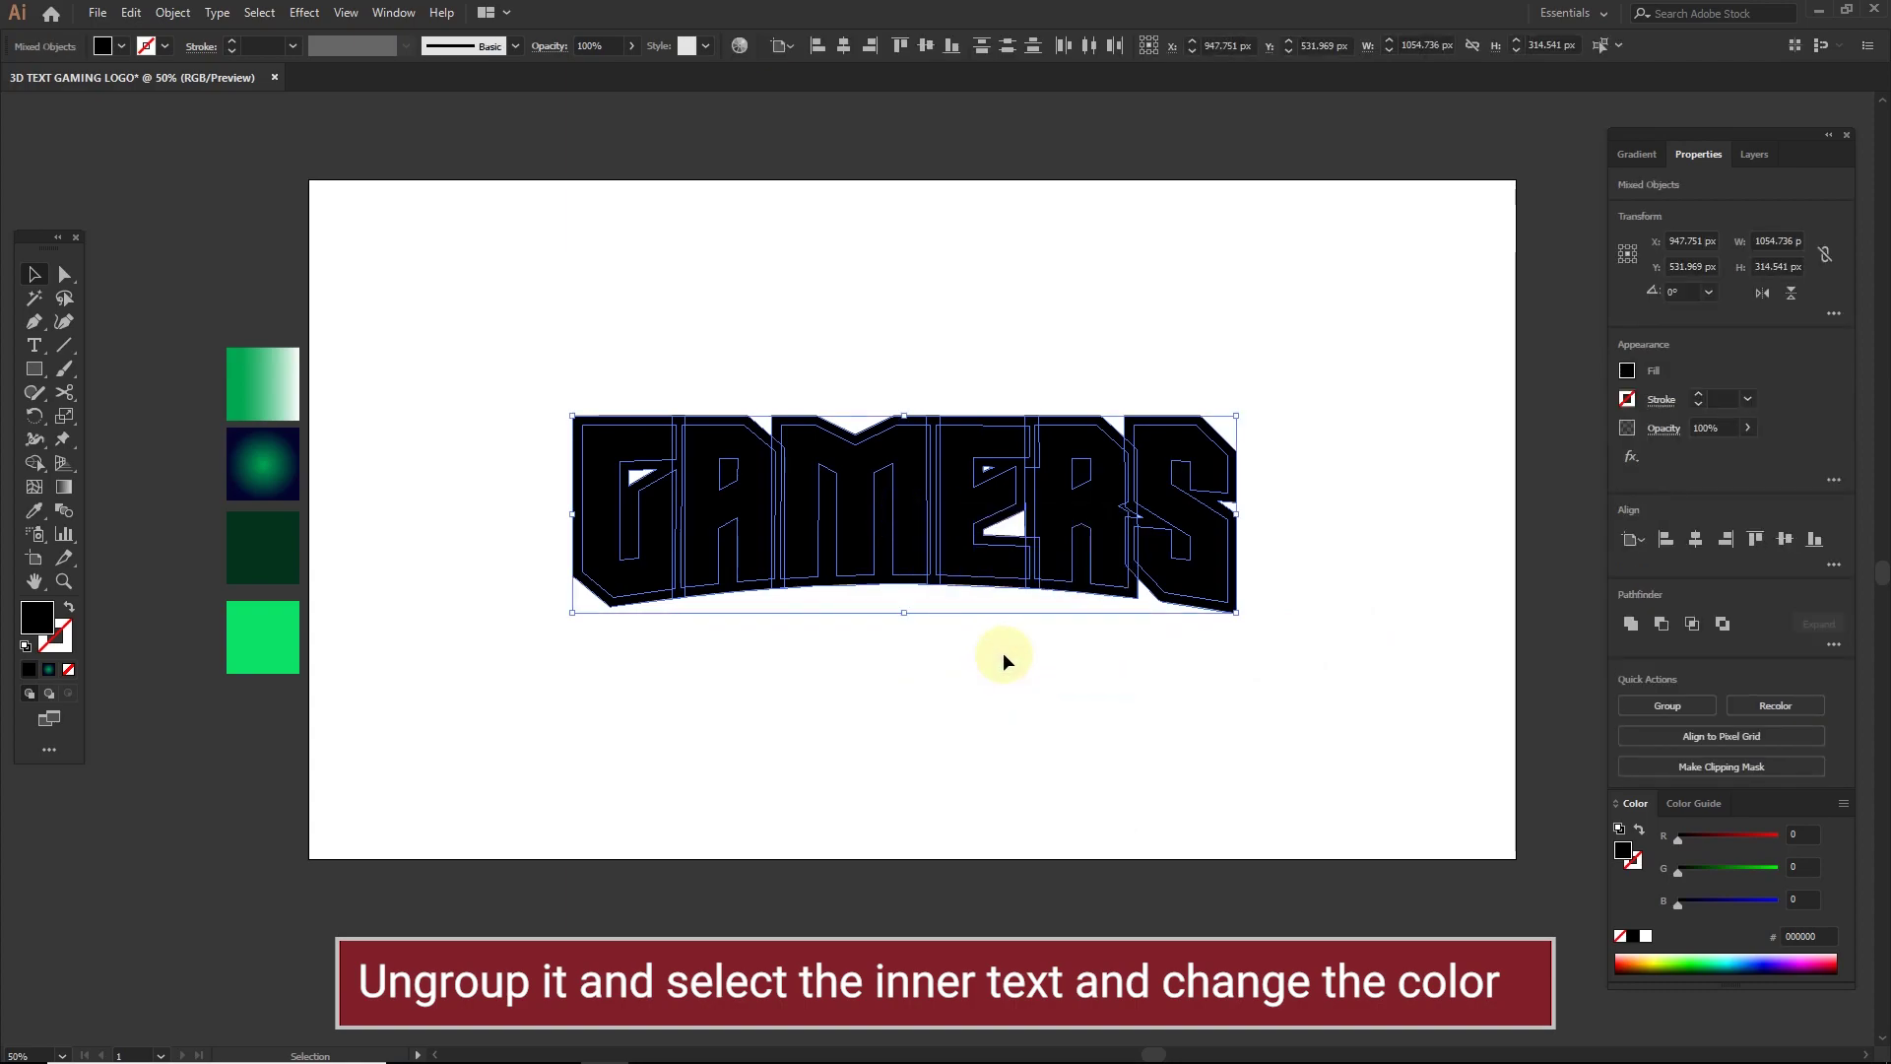
click(1005, 650)
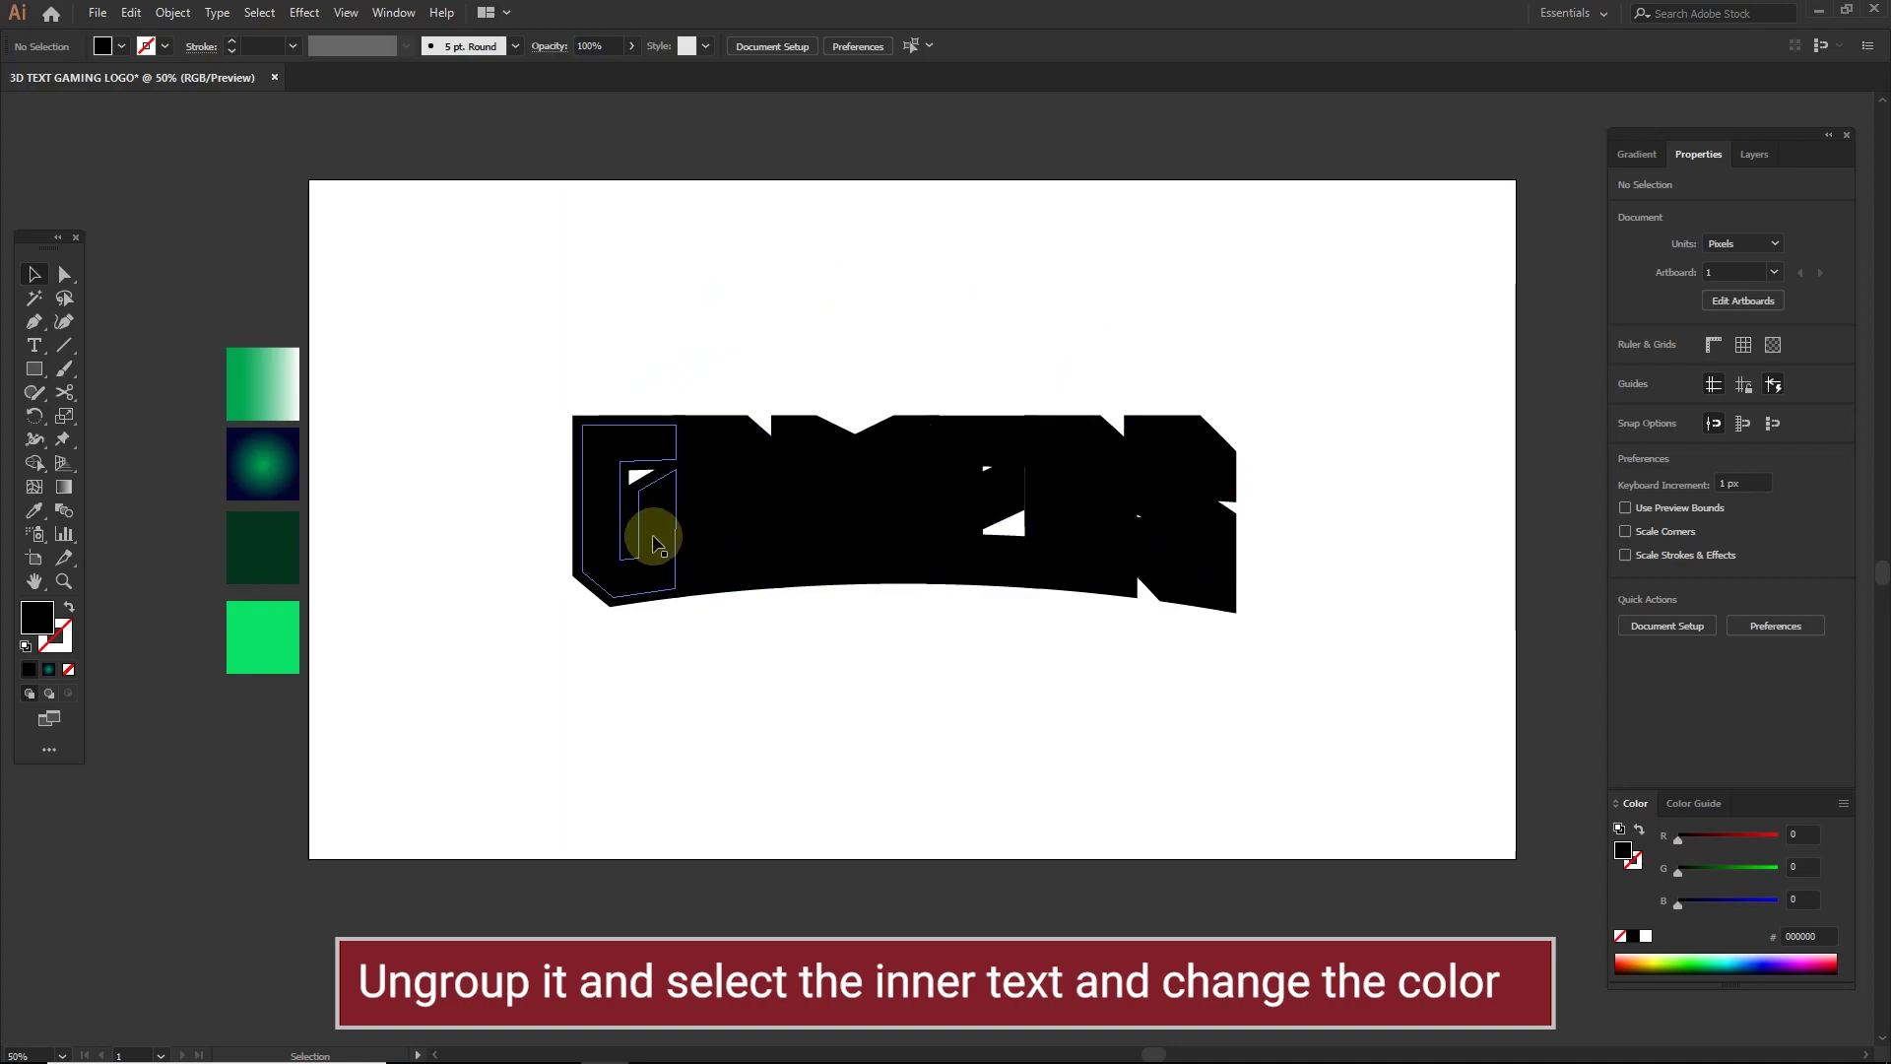
- Select all the inner GAMERS letters and fill them with white (FFFFFF)
click(651, 541)
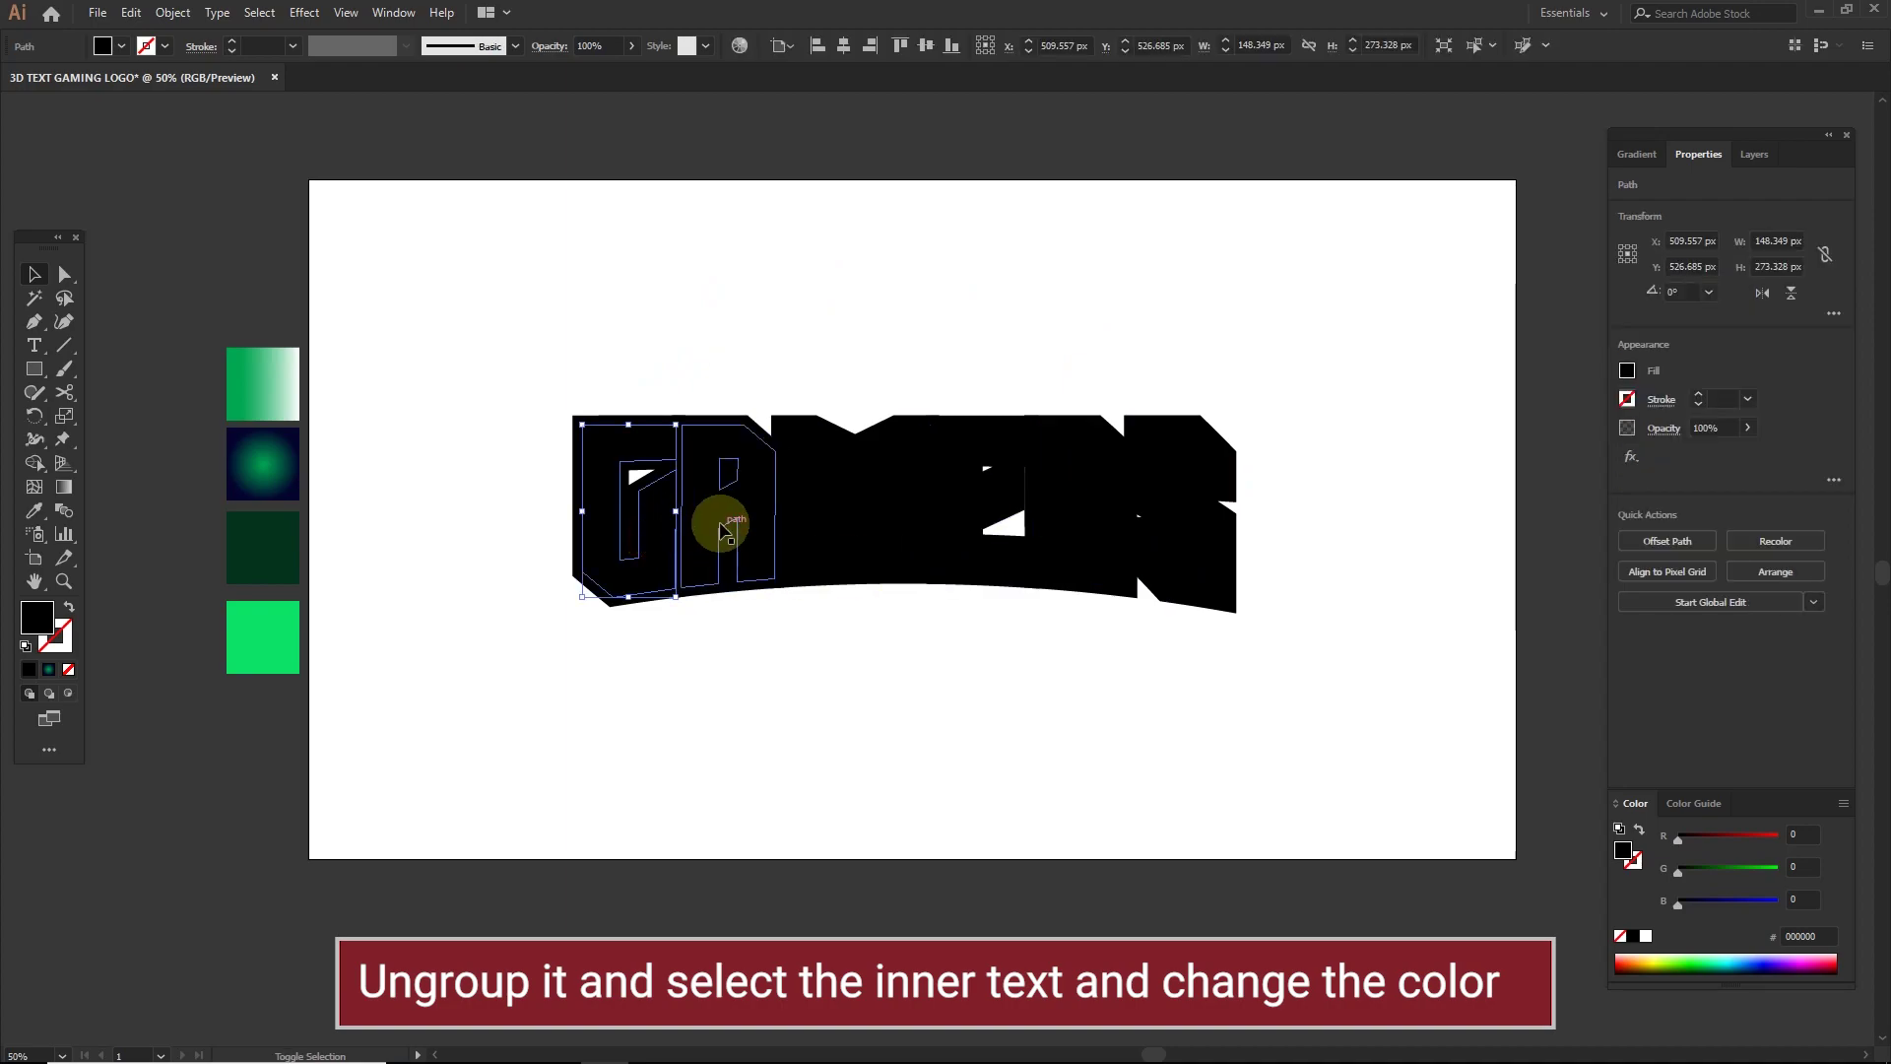
shift+click(722, 529)
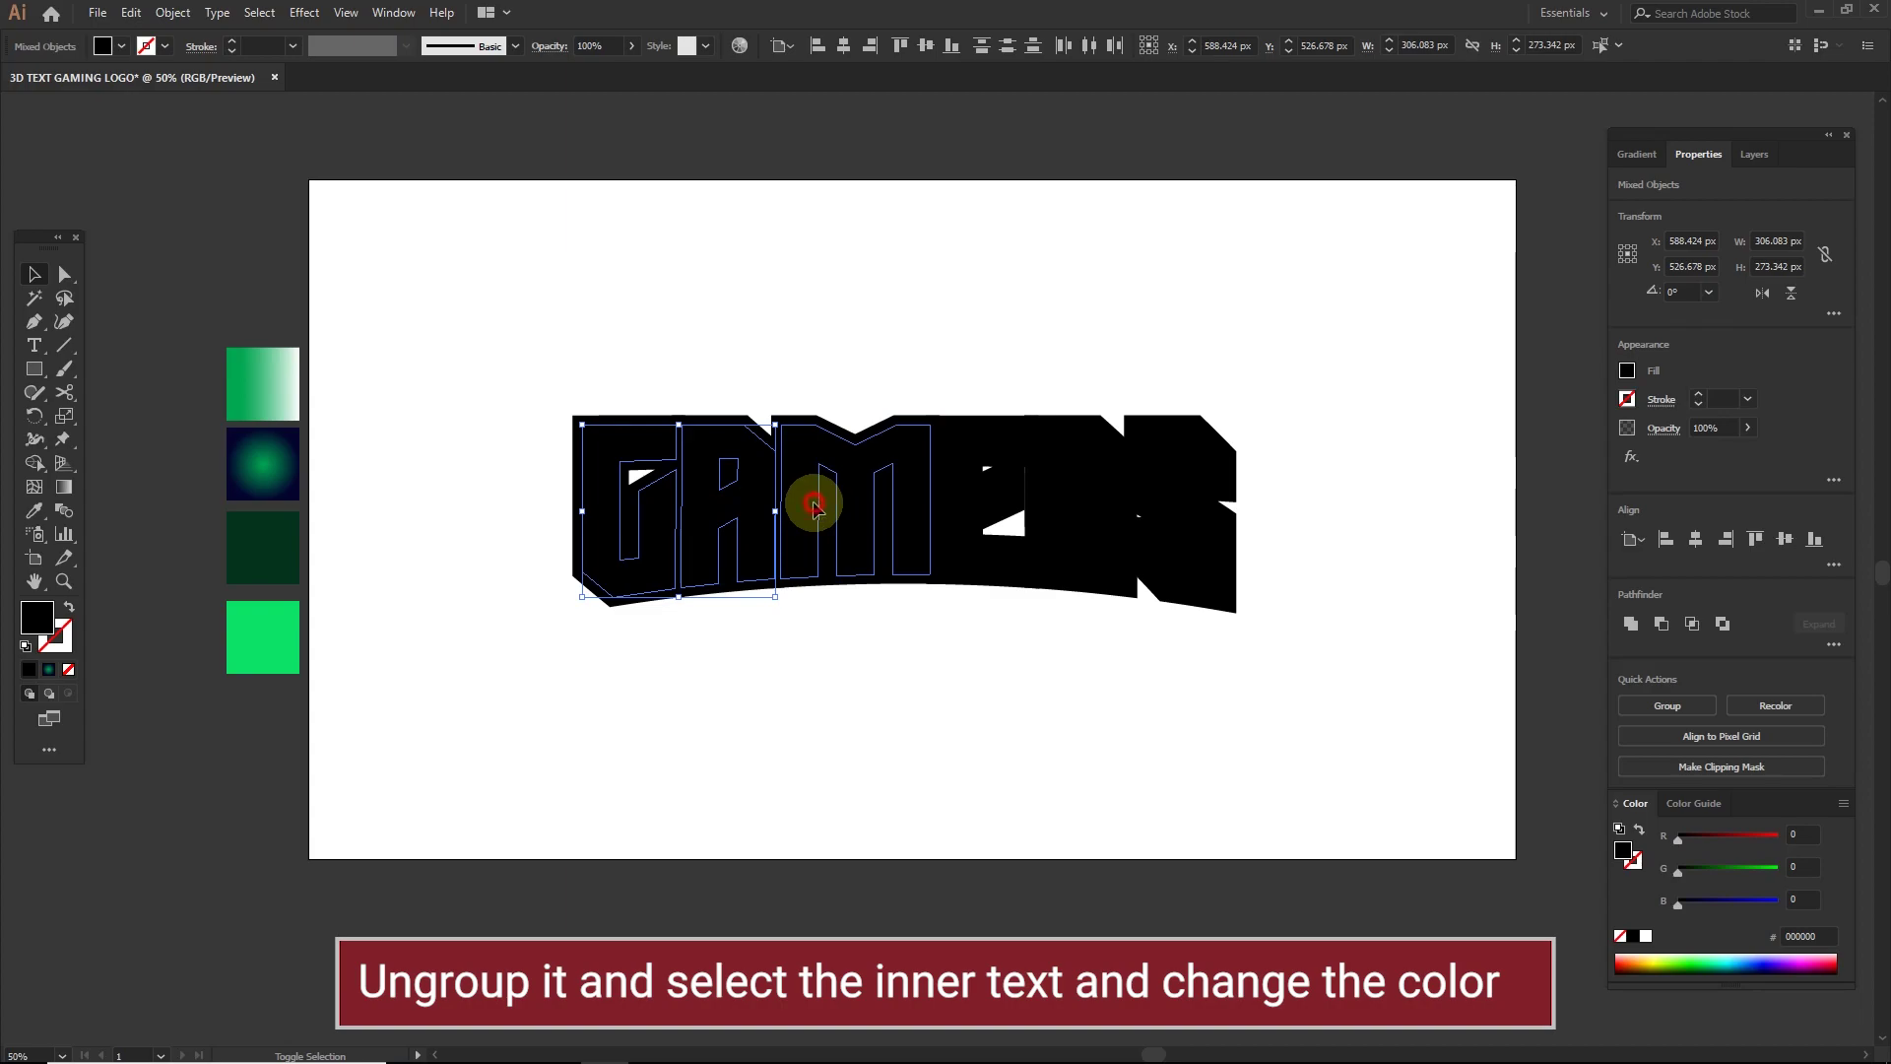
shift+click(813, 506)
shift+click(963, 494)
shift+click(1151, 475)
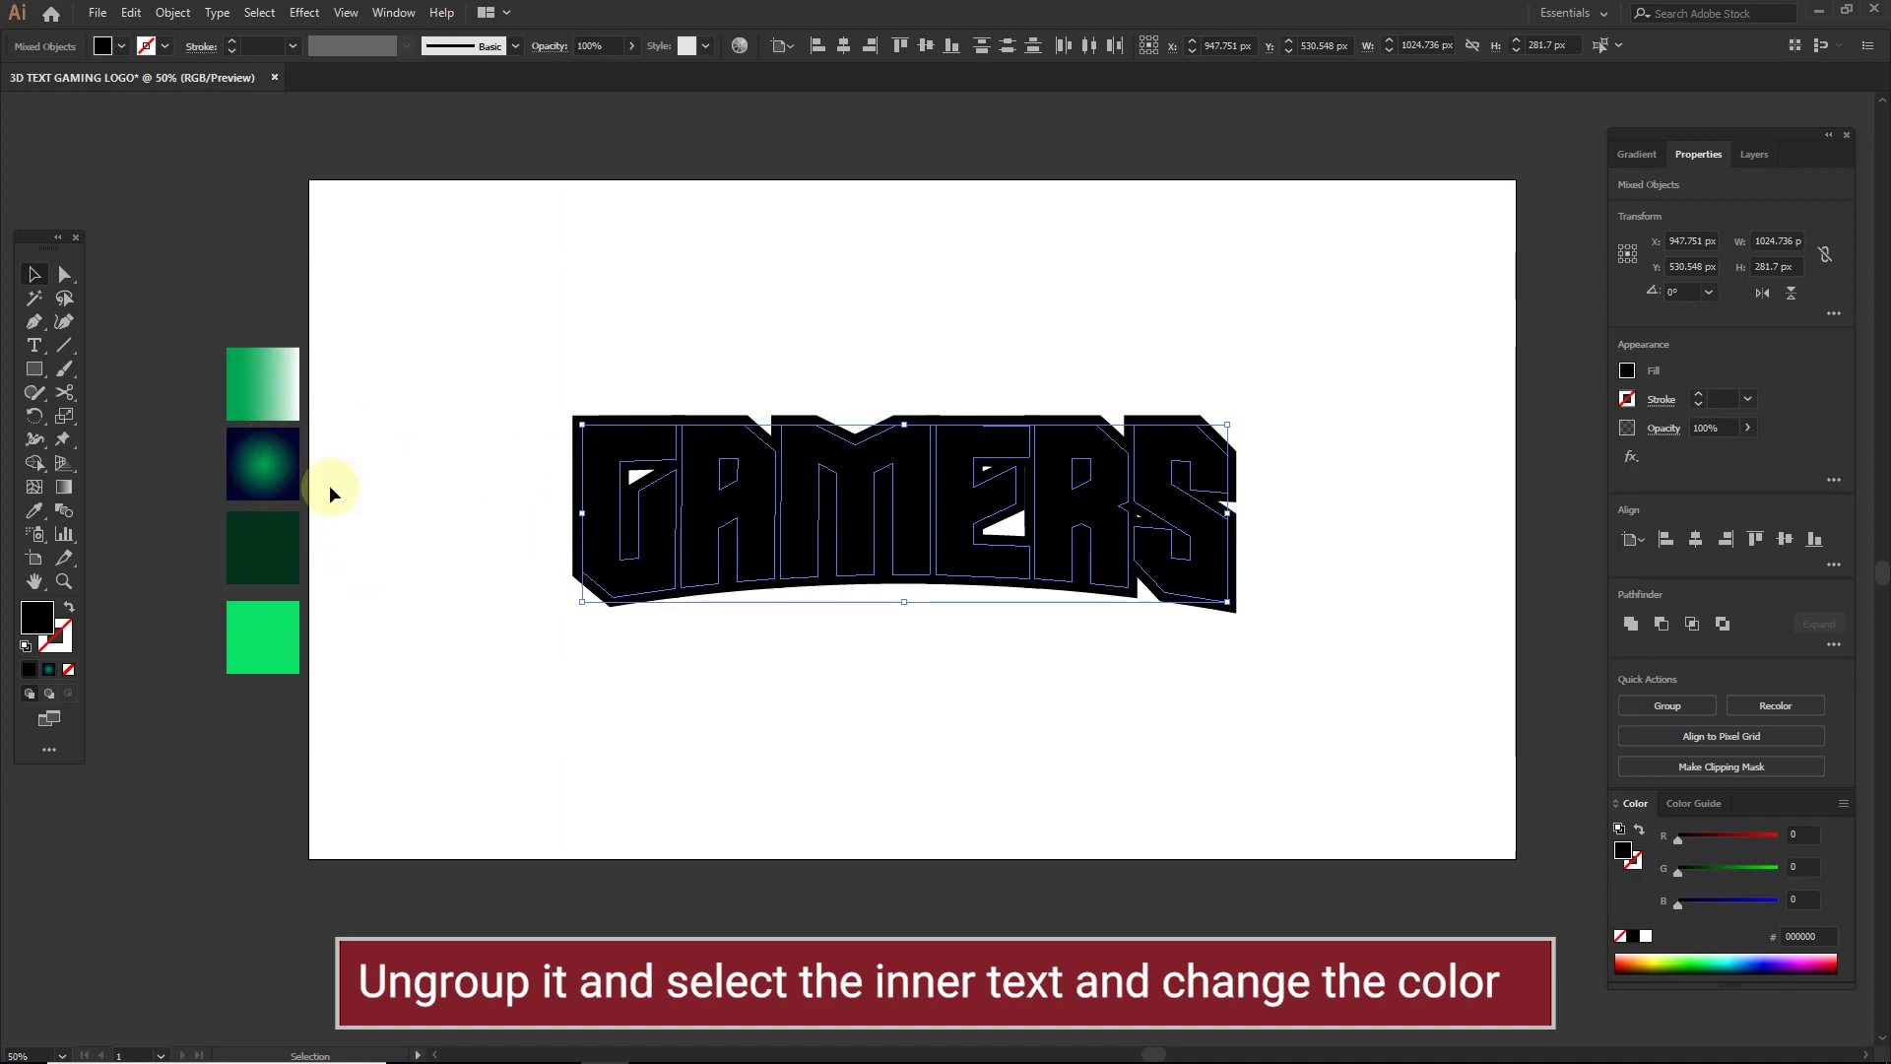
double_click(36, 622)
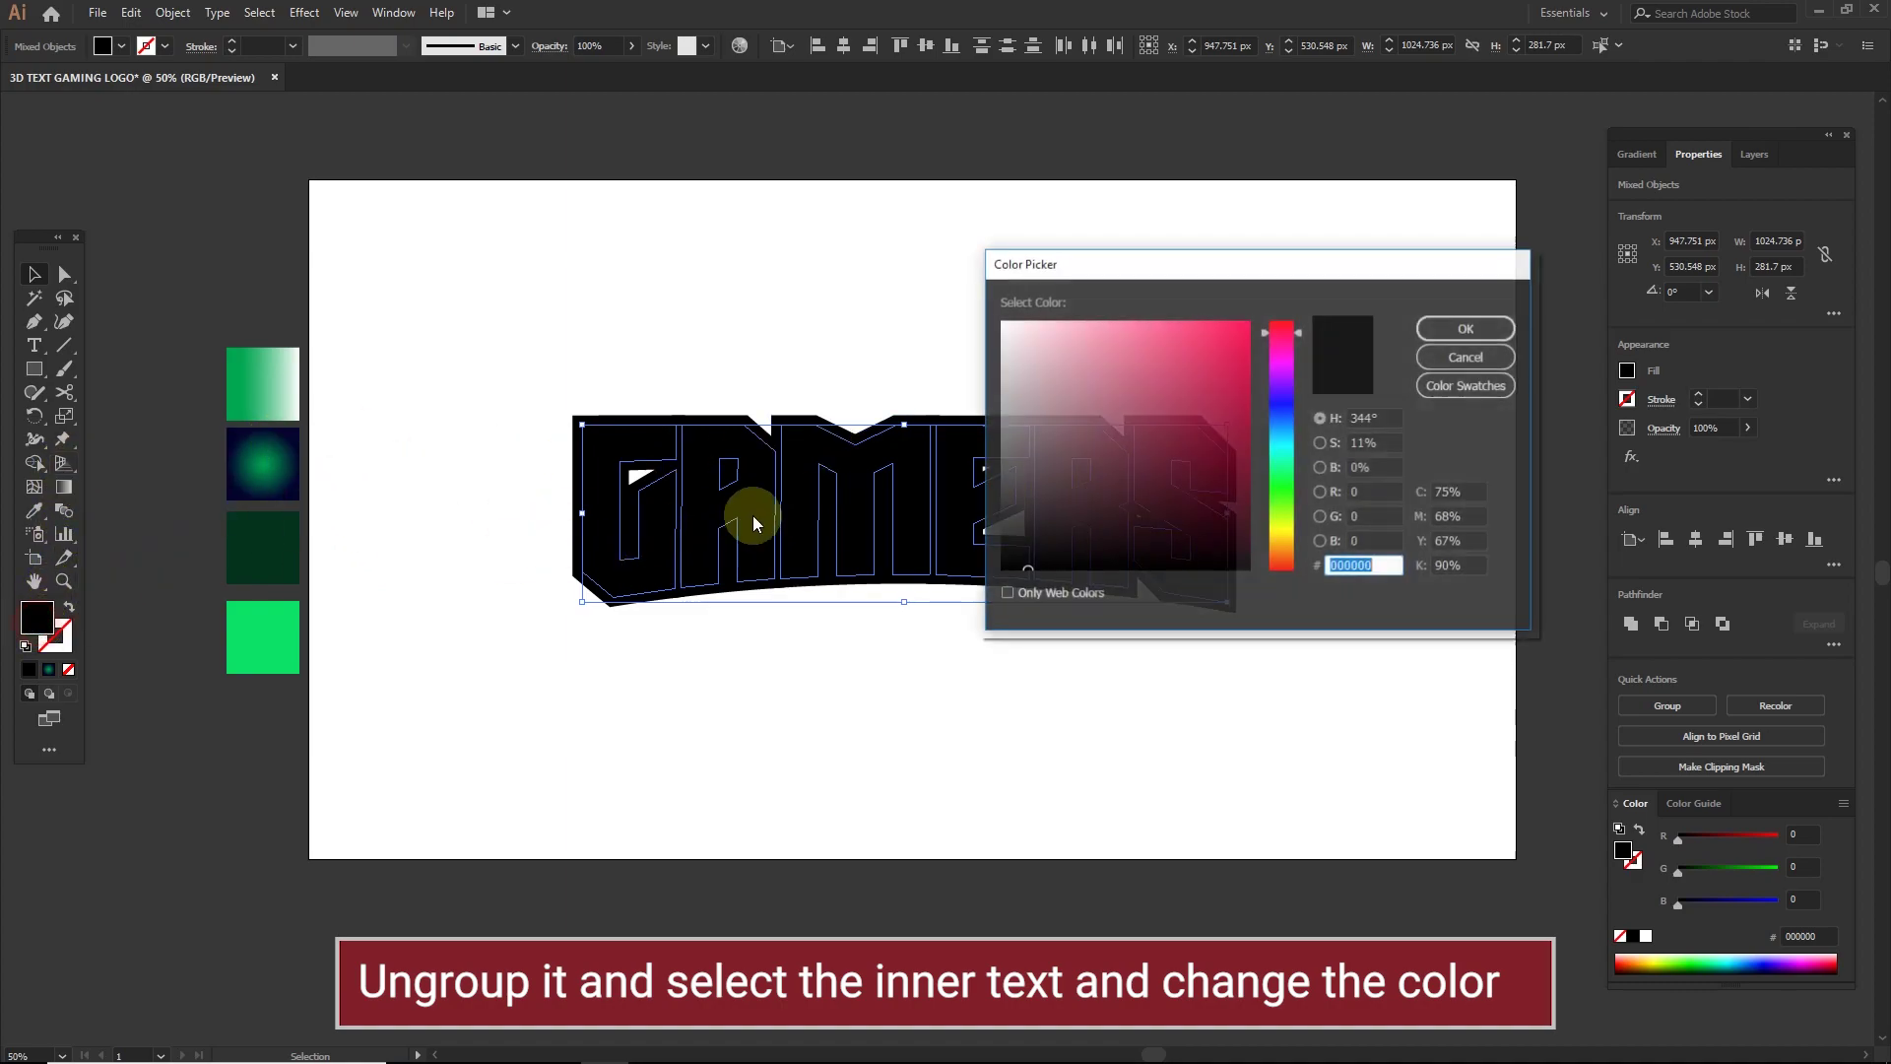
drag(1011, 317, 995, 308)
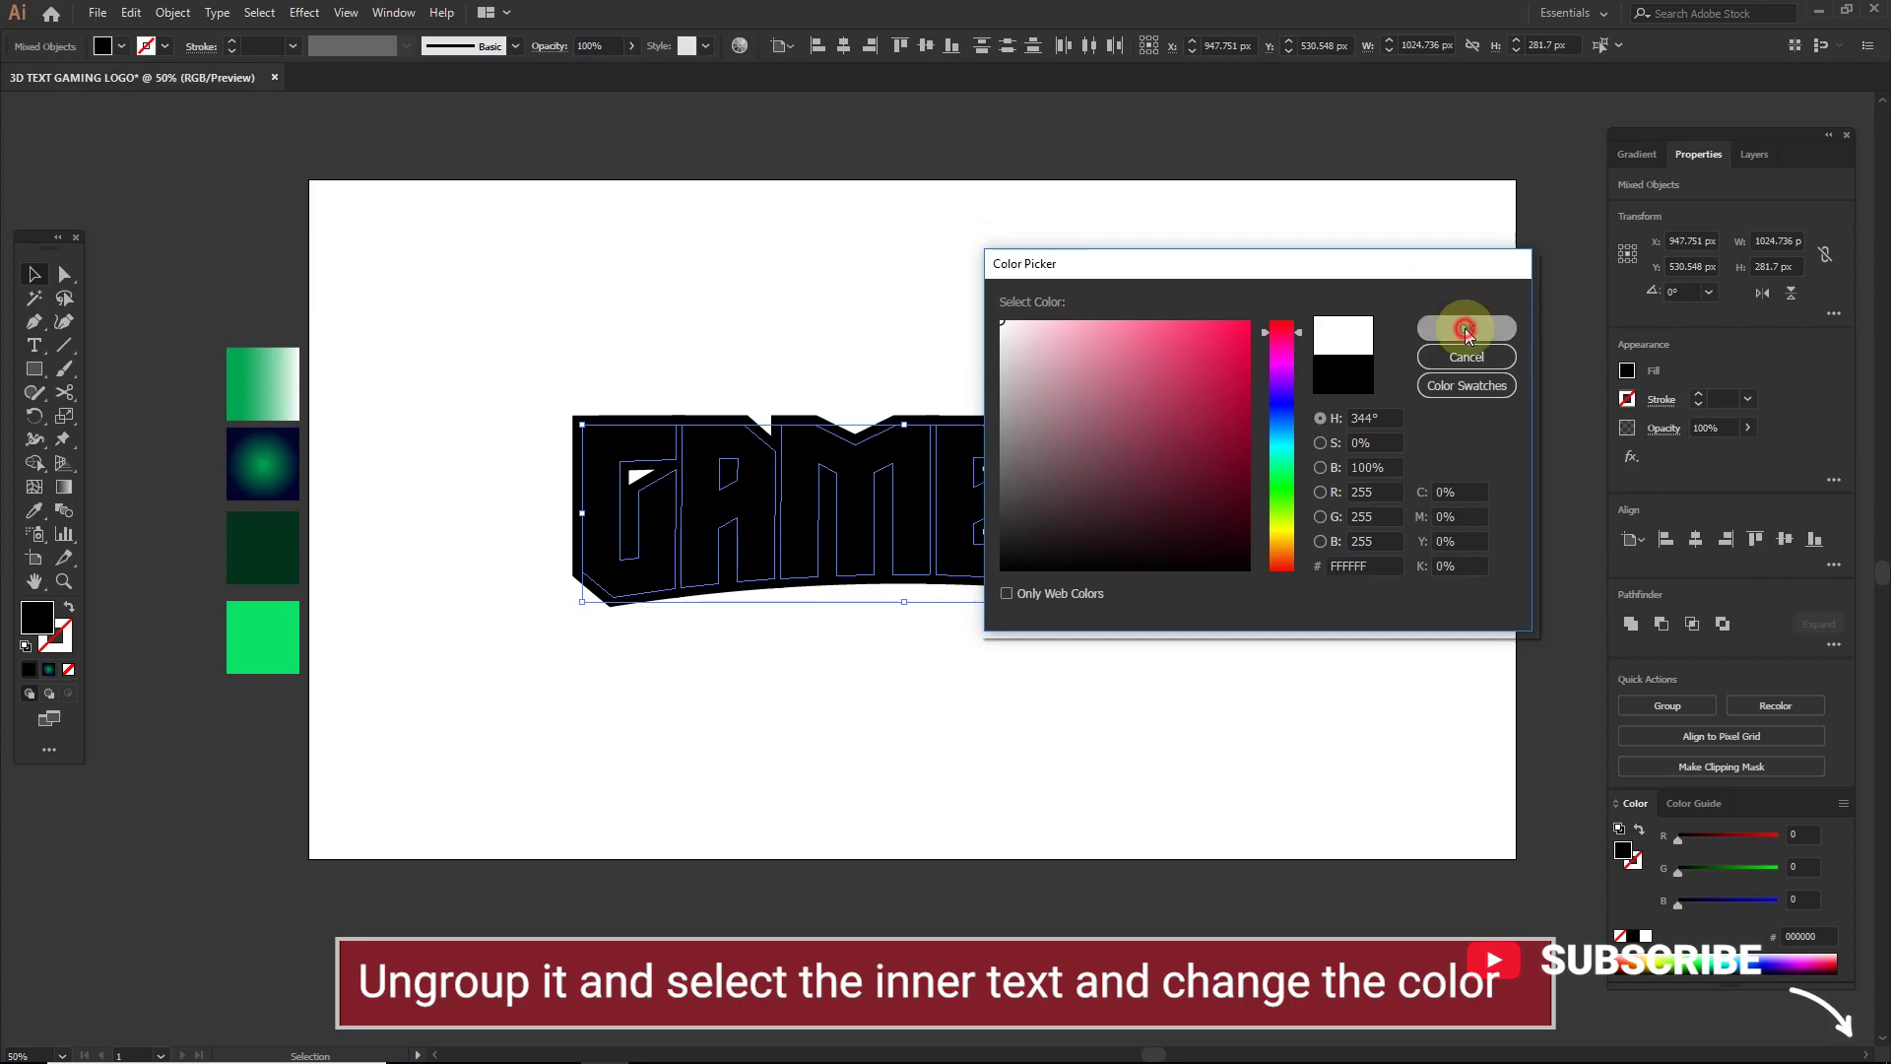
click(1464, 328)
- Group the white inner letters
right_click(887, 457)
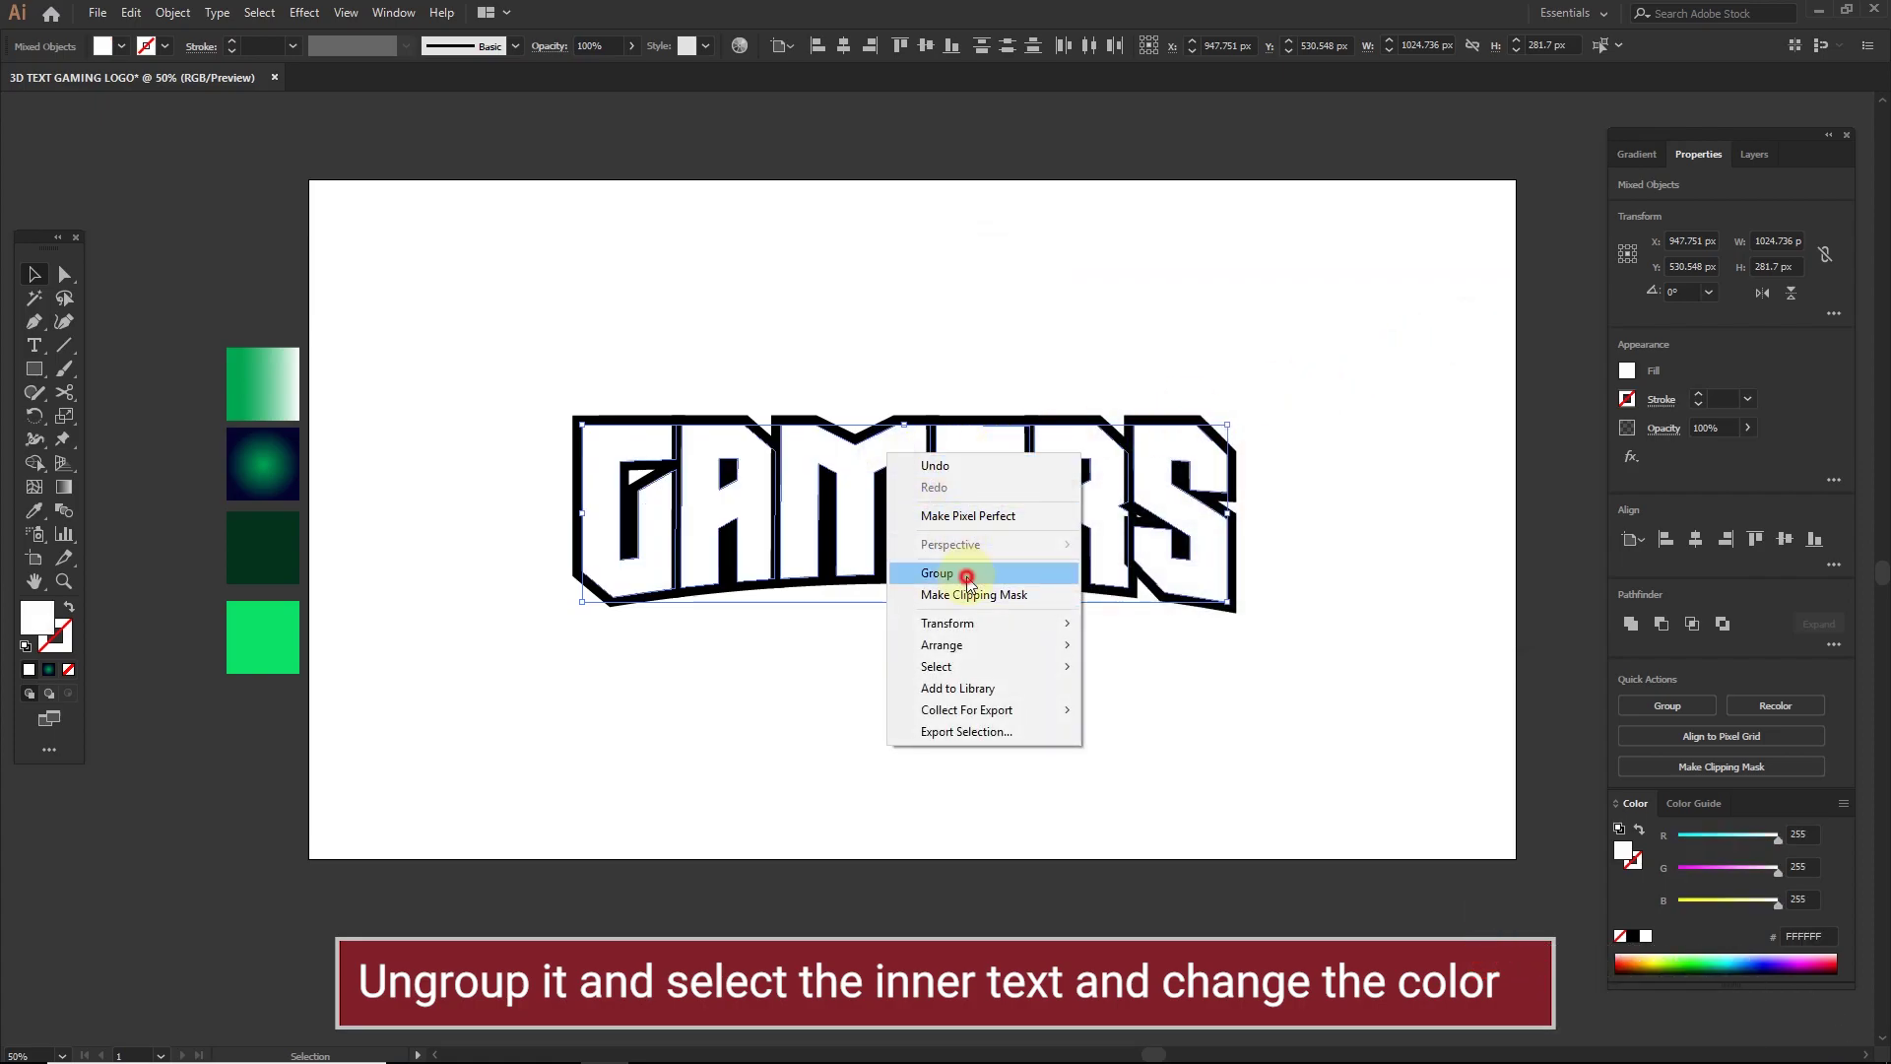
click(936, 572)
click(906, 658)
- Select the black outline shapes of all six GAMERS letters and unite them into one shape
key(ctrl+=)
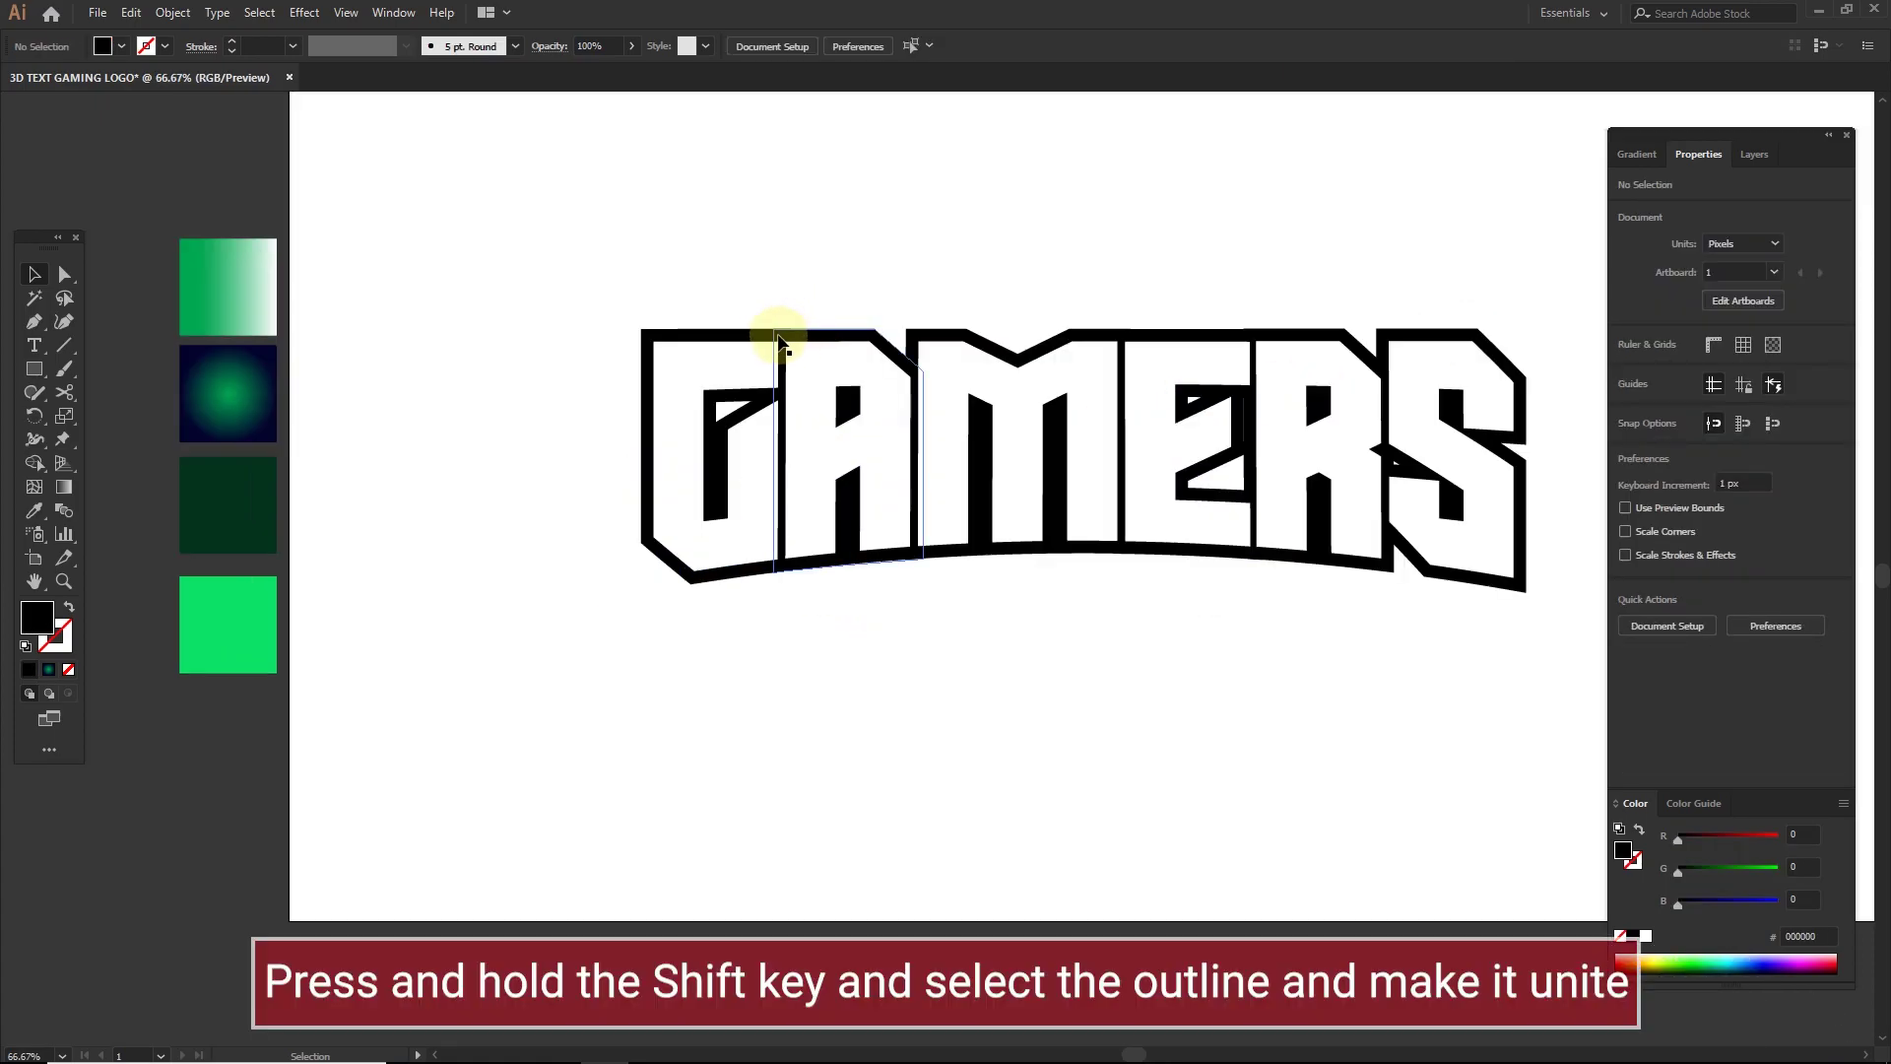
click(776, 335)
shift+click(804, 335)
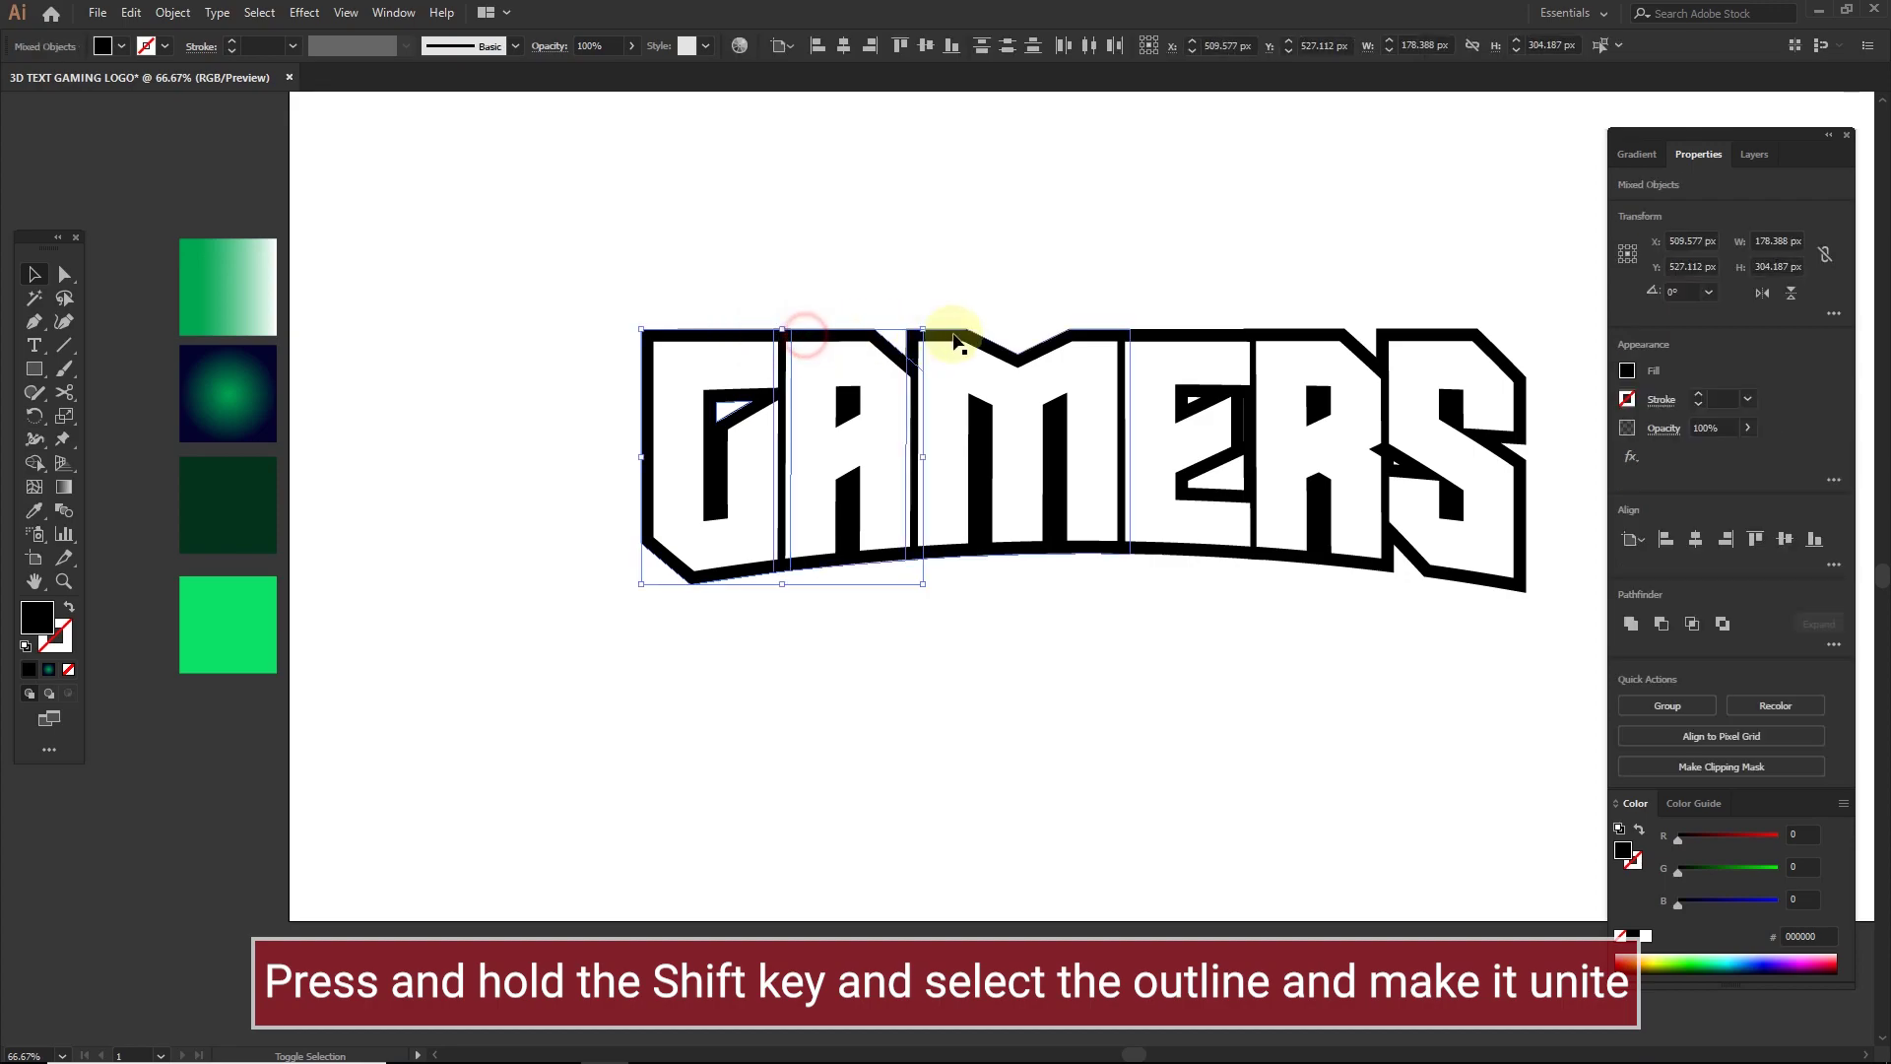
shift+click(957, 336)
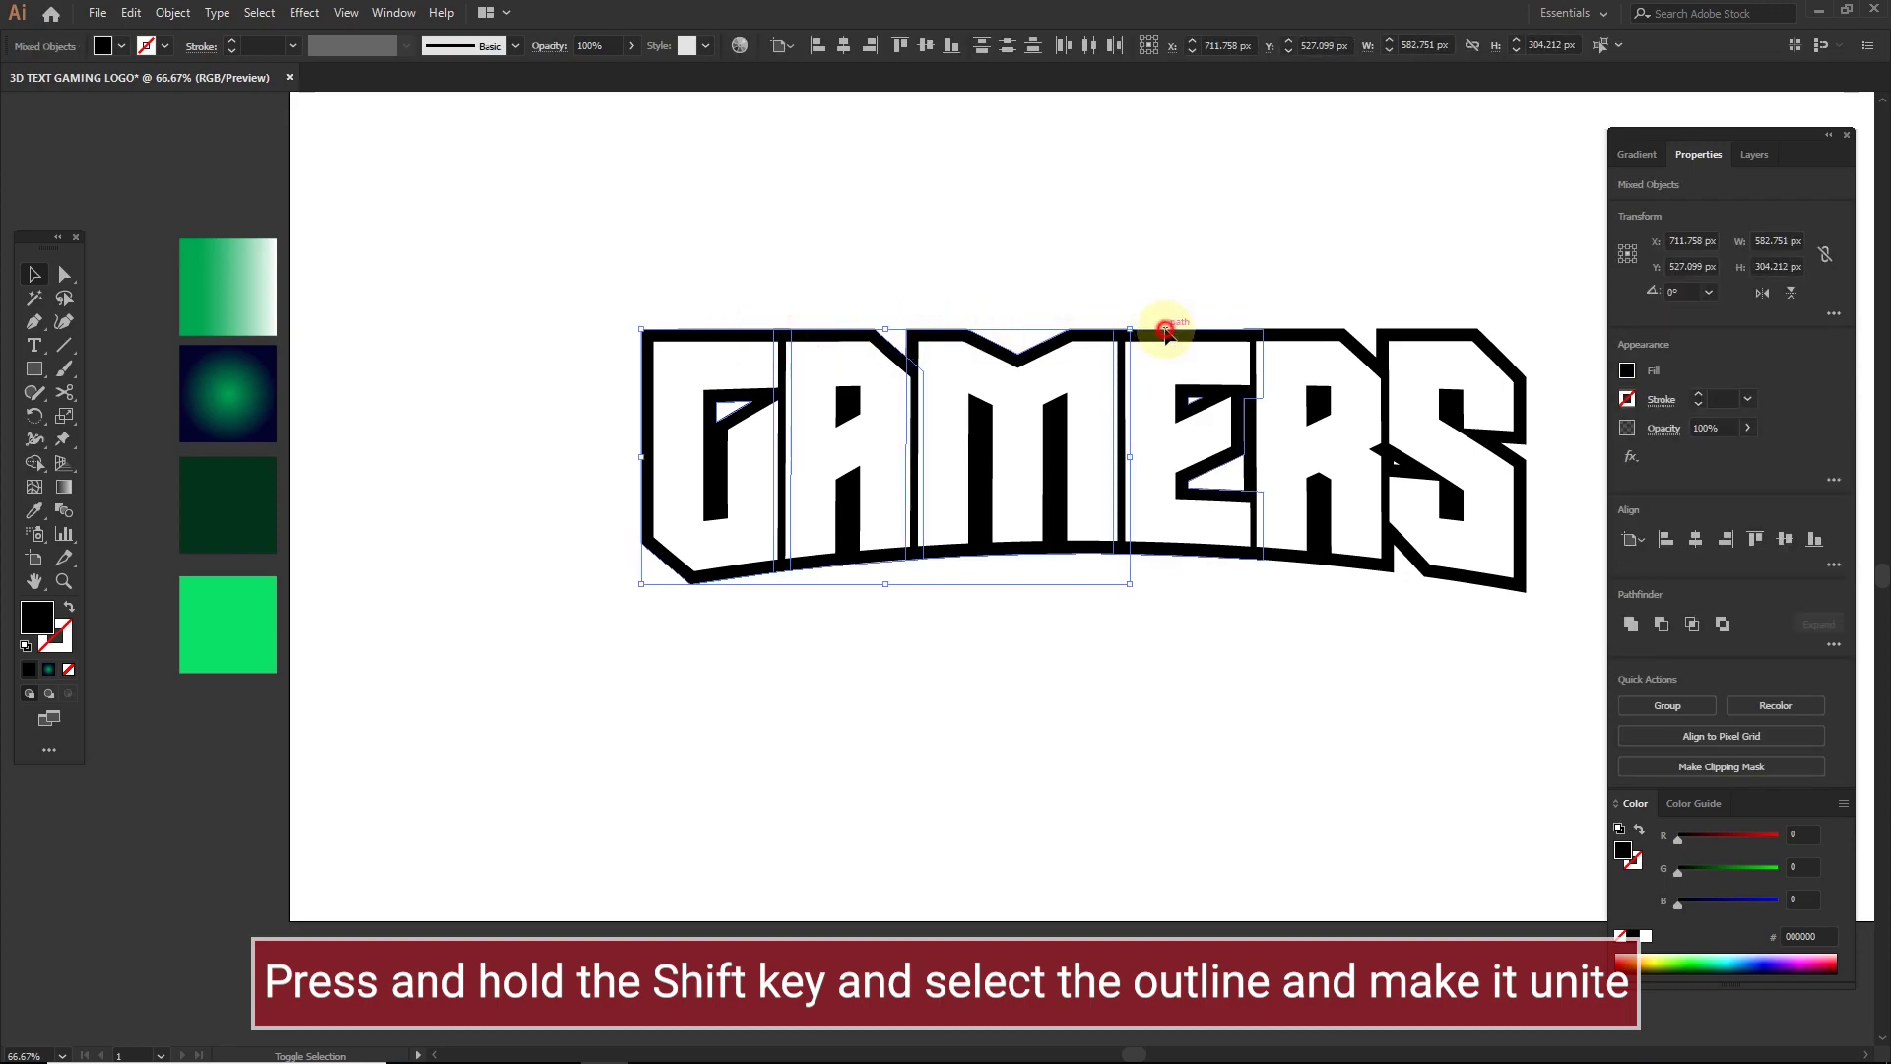
shift+click(1285, 338)
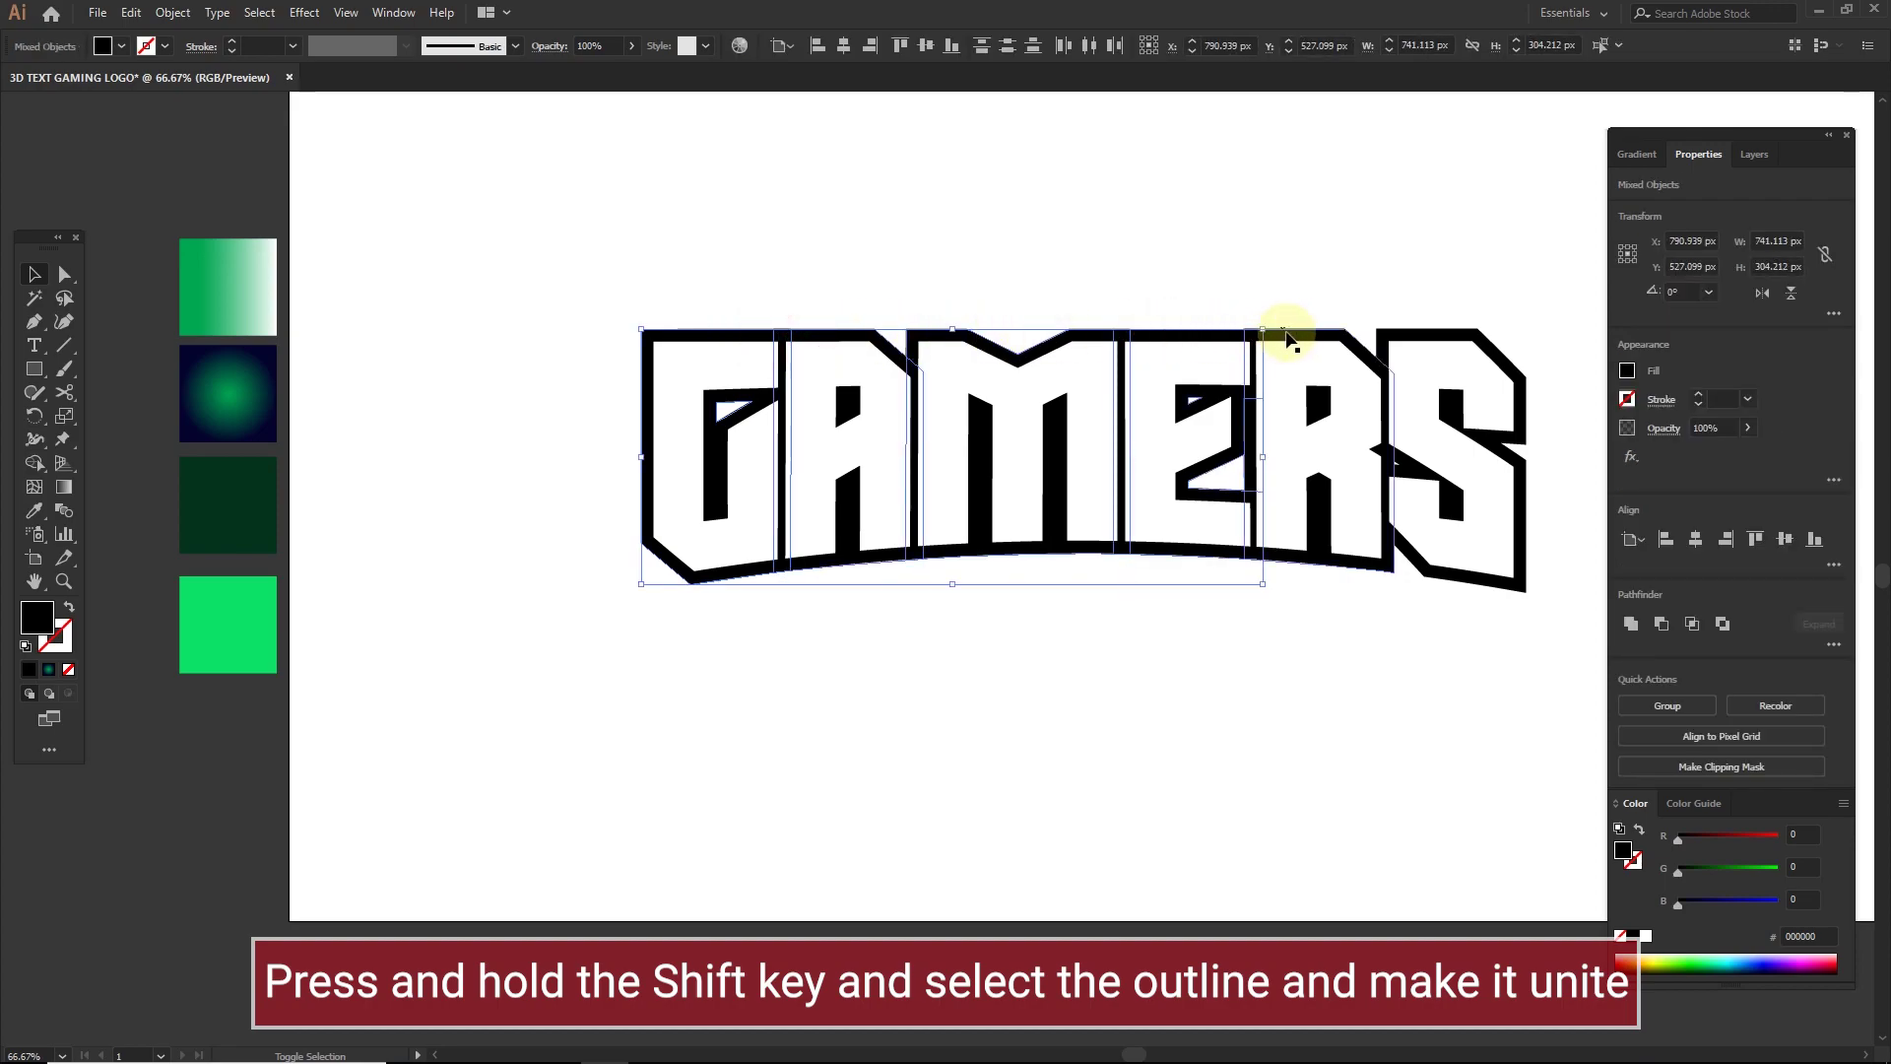
shift+click(1433, 332)
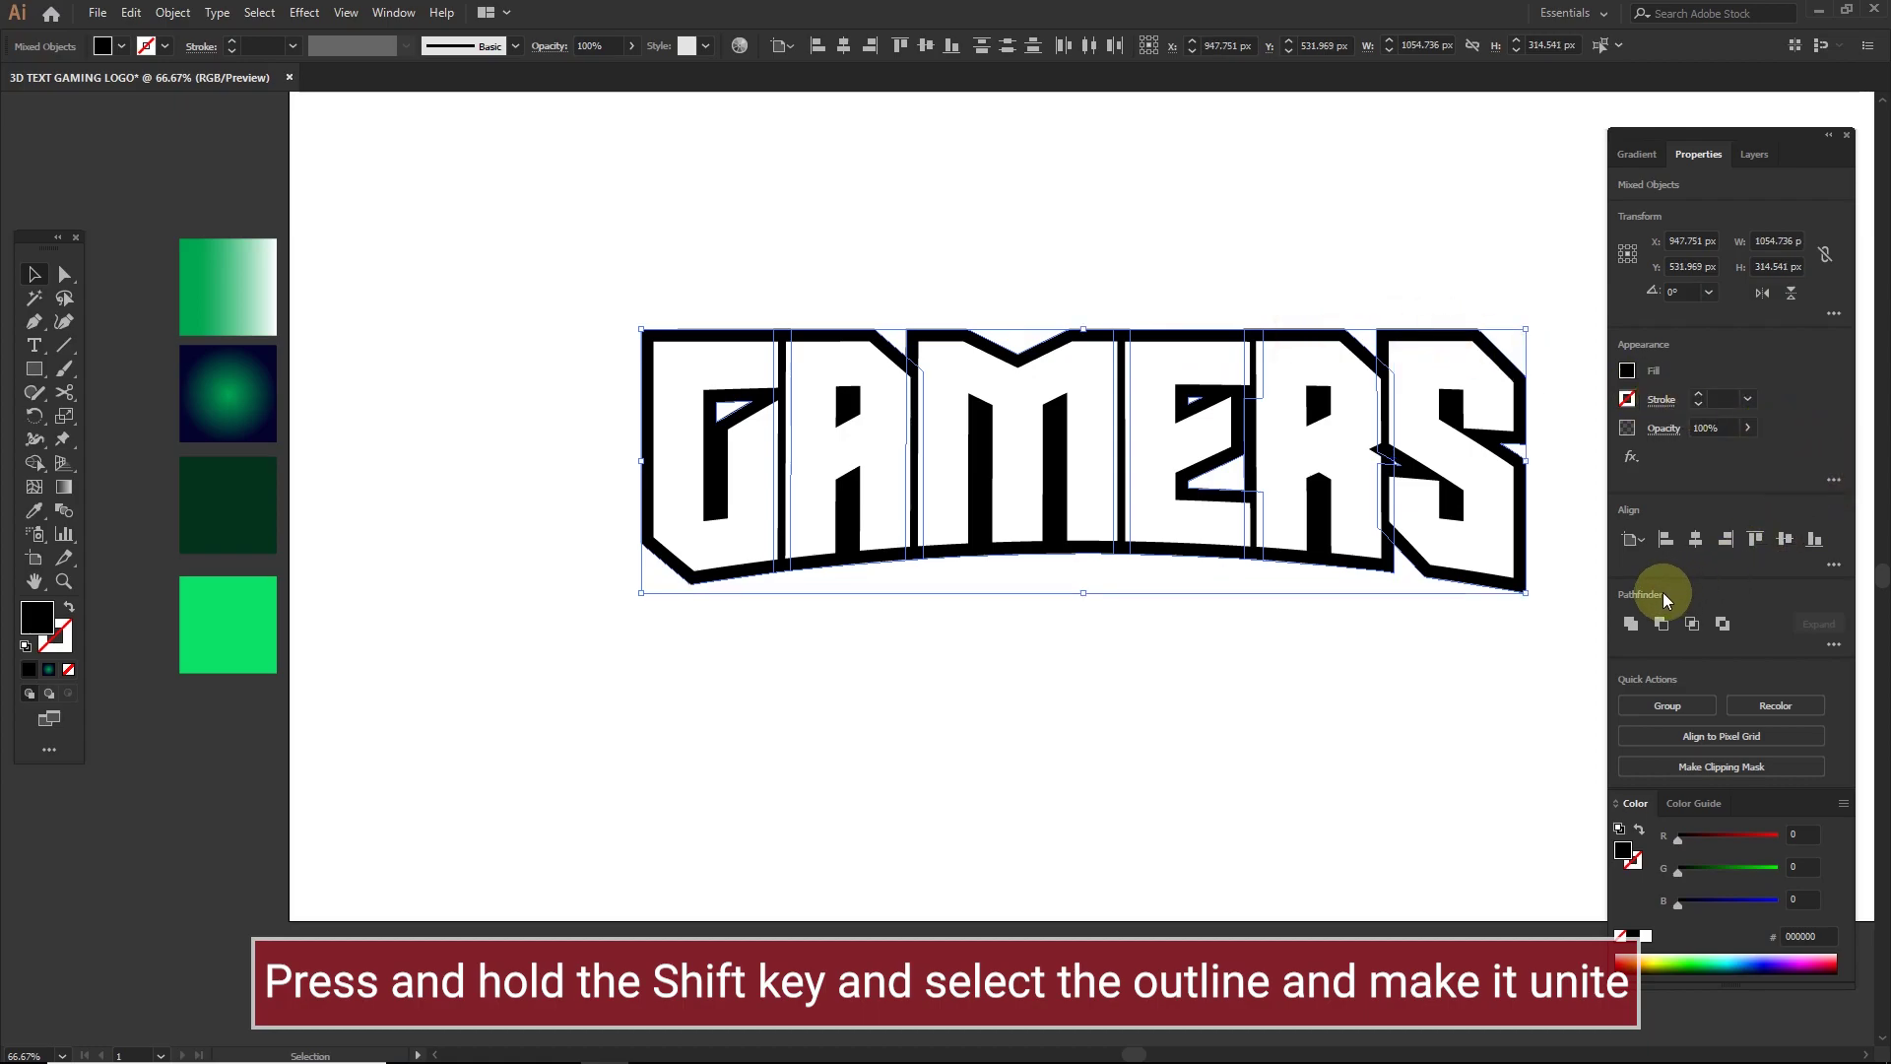
click(1633, 624)
- Send the united black outline to the back, behind the white letters
right_click(1384, 396)
mouse_move(1497, 595)
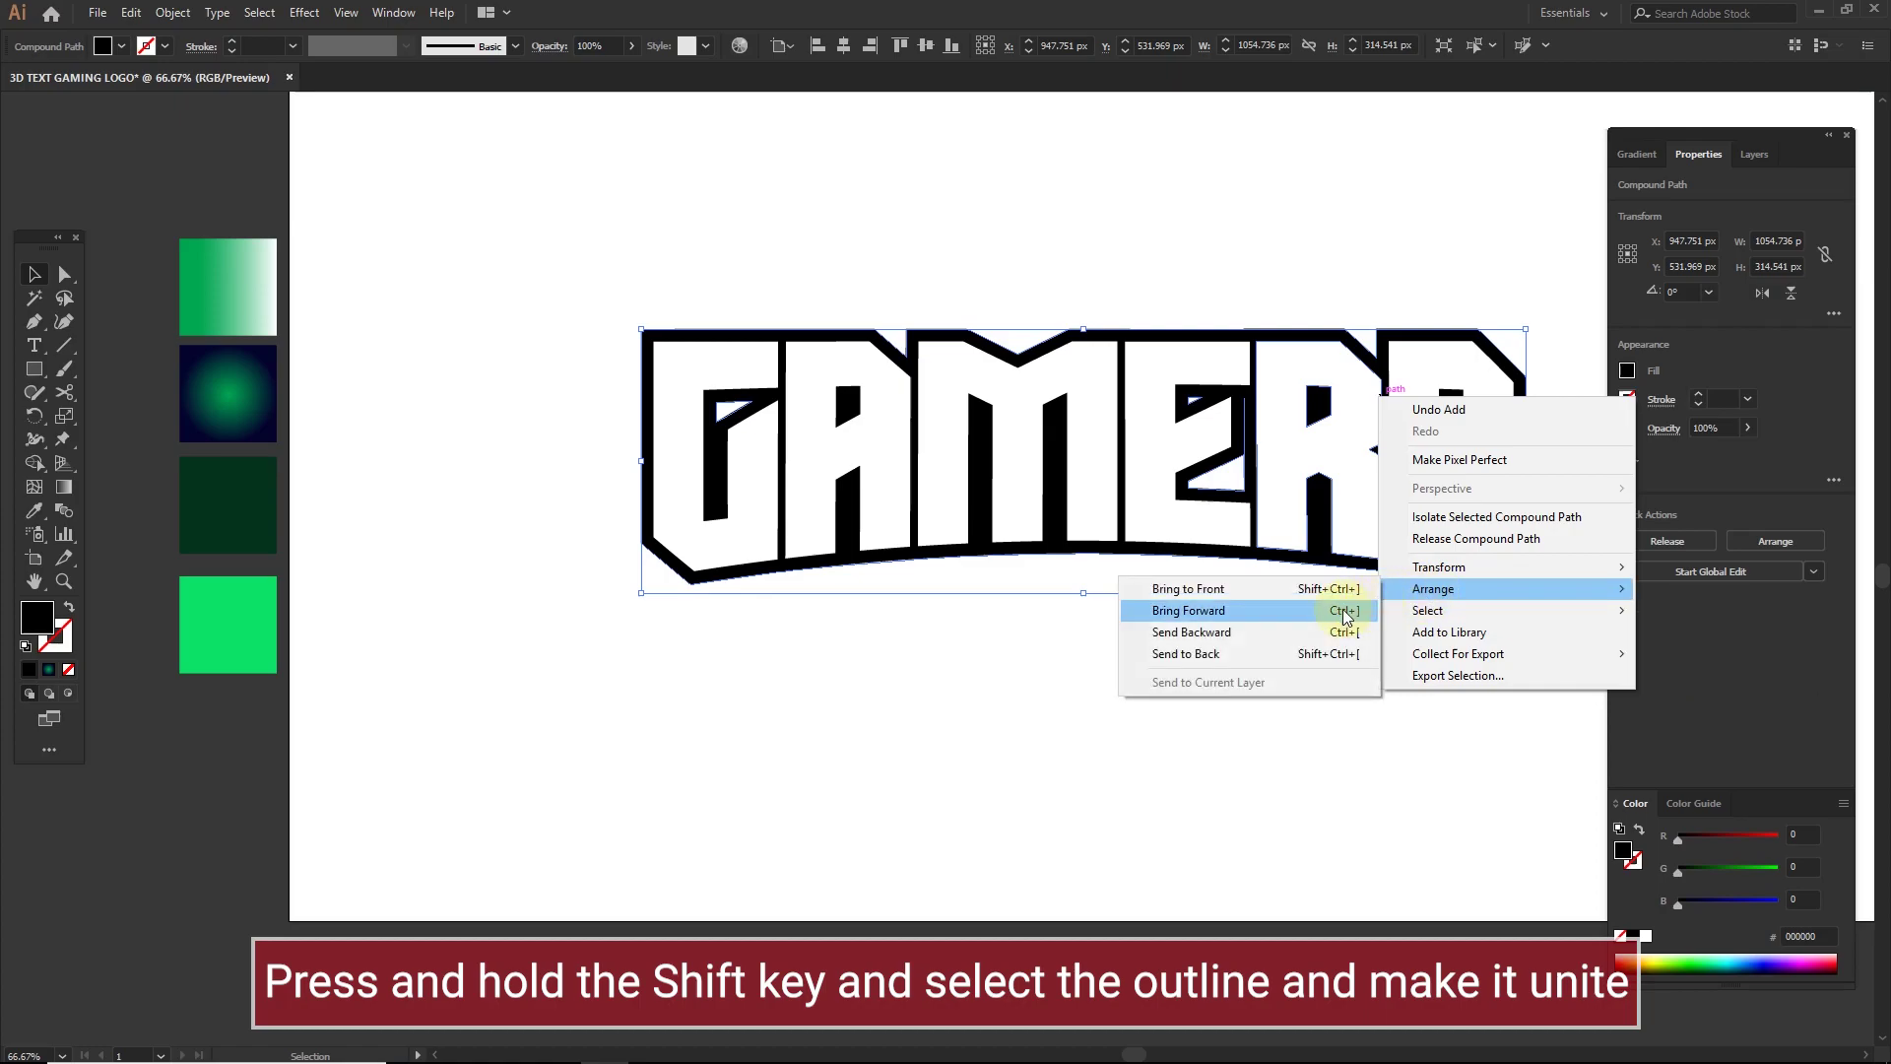
click(1248, 655)
click(1215, 659)
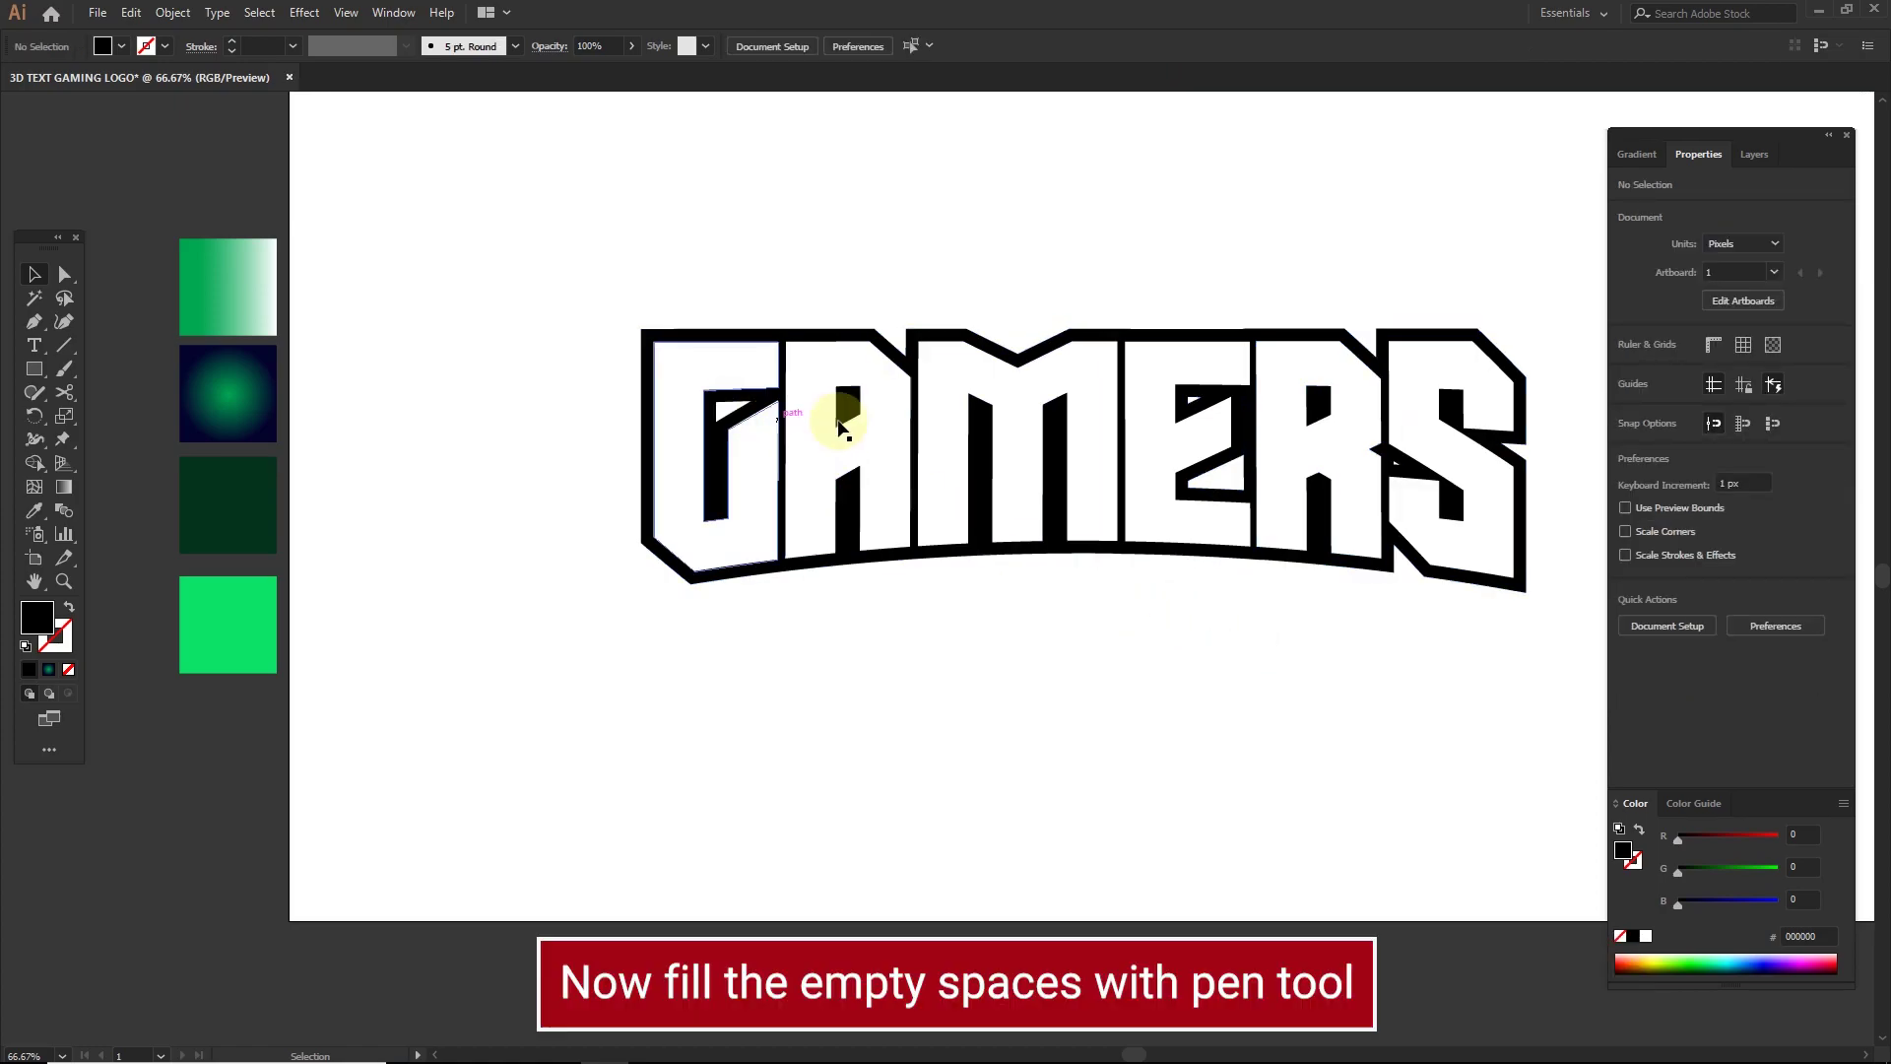
- Cover the triangular white gap inside the G with a closed Pen tool shape filled black without a stroke
scroll(788, 377, up, 1)
drag(963, 392, 611, 434)
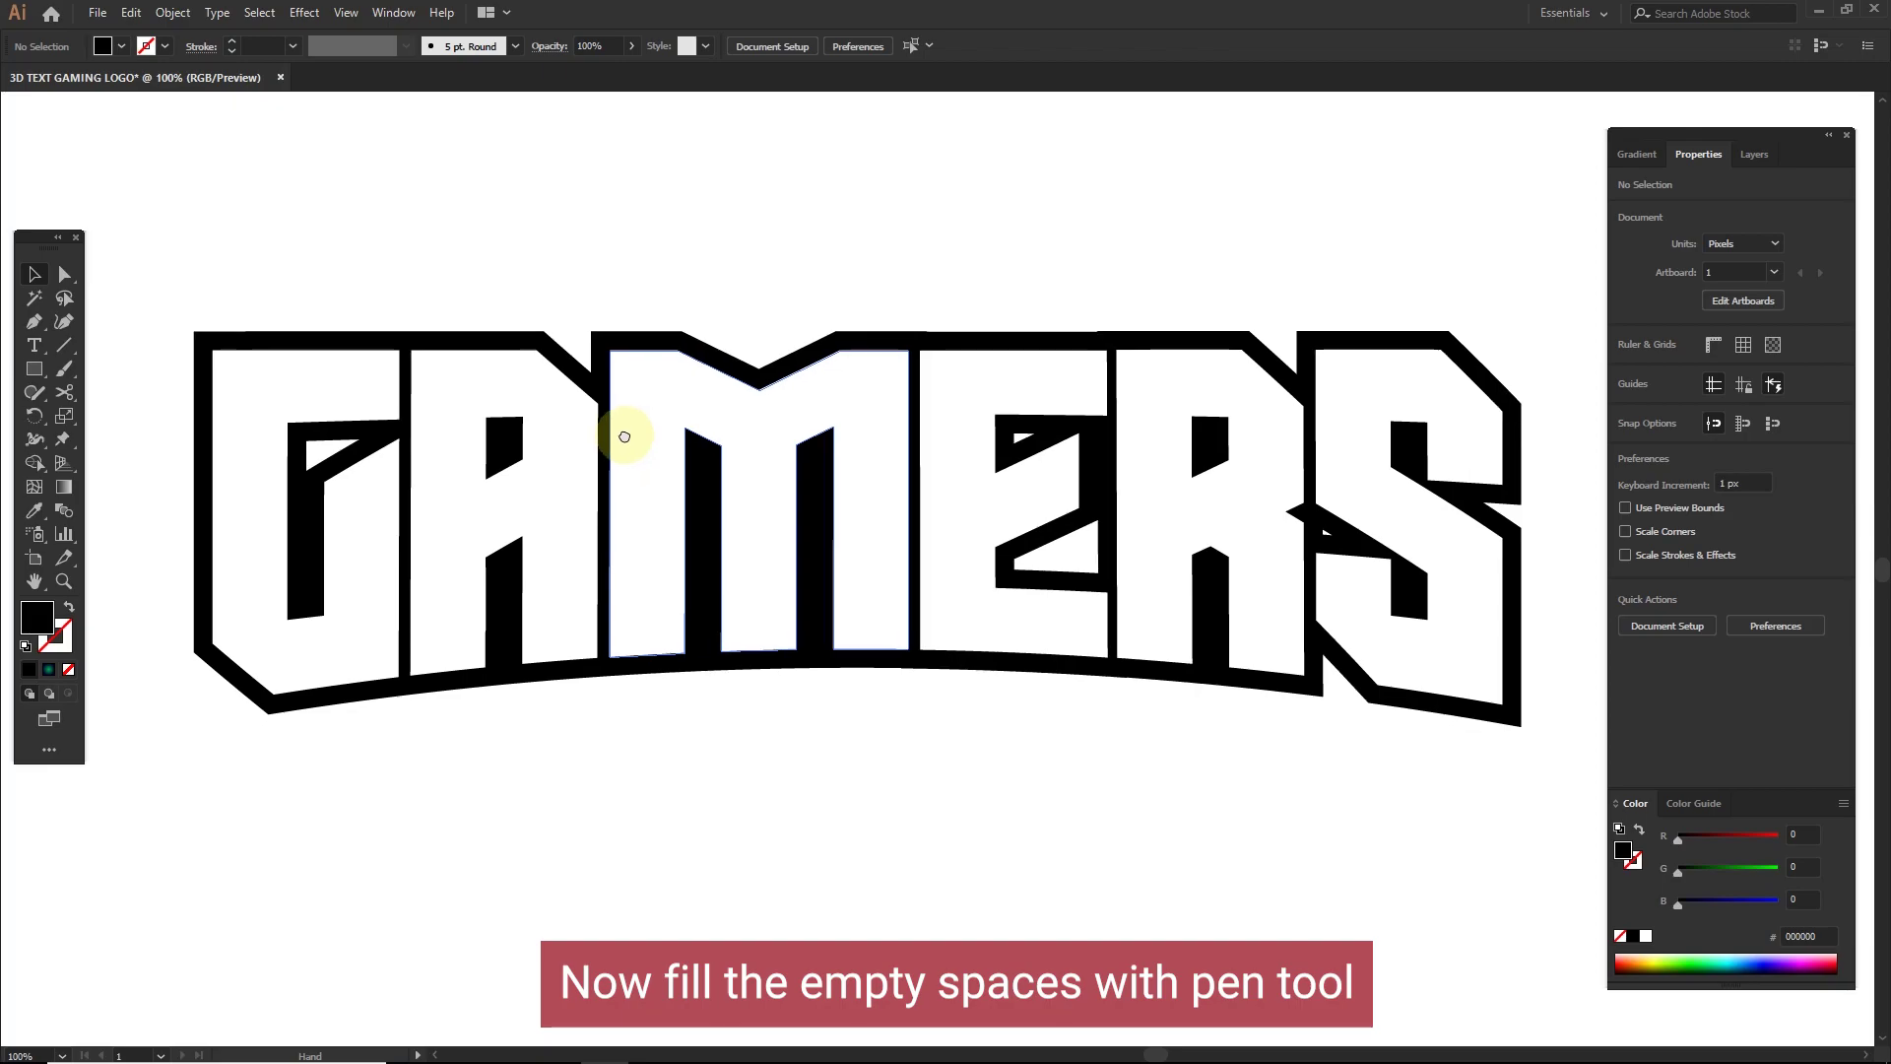
click(30, 333)
click(67, 608)
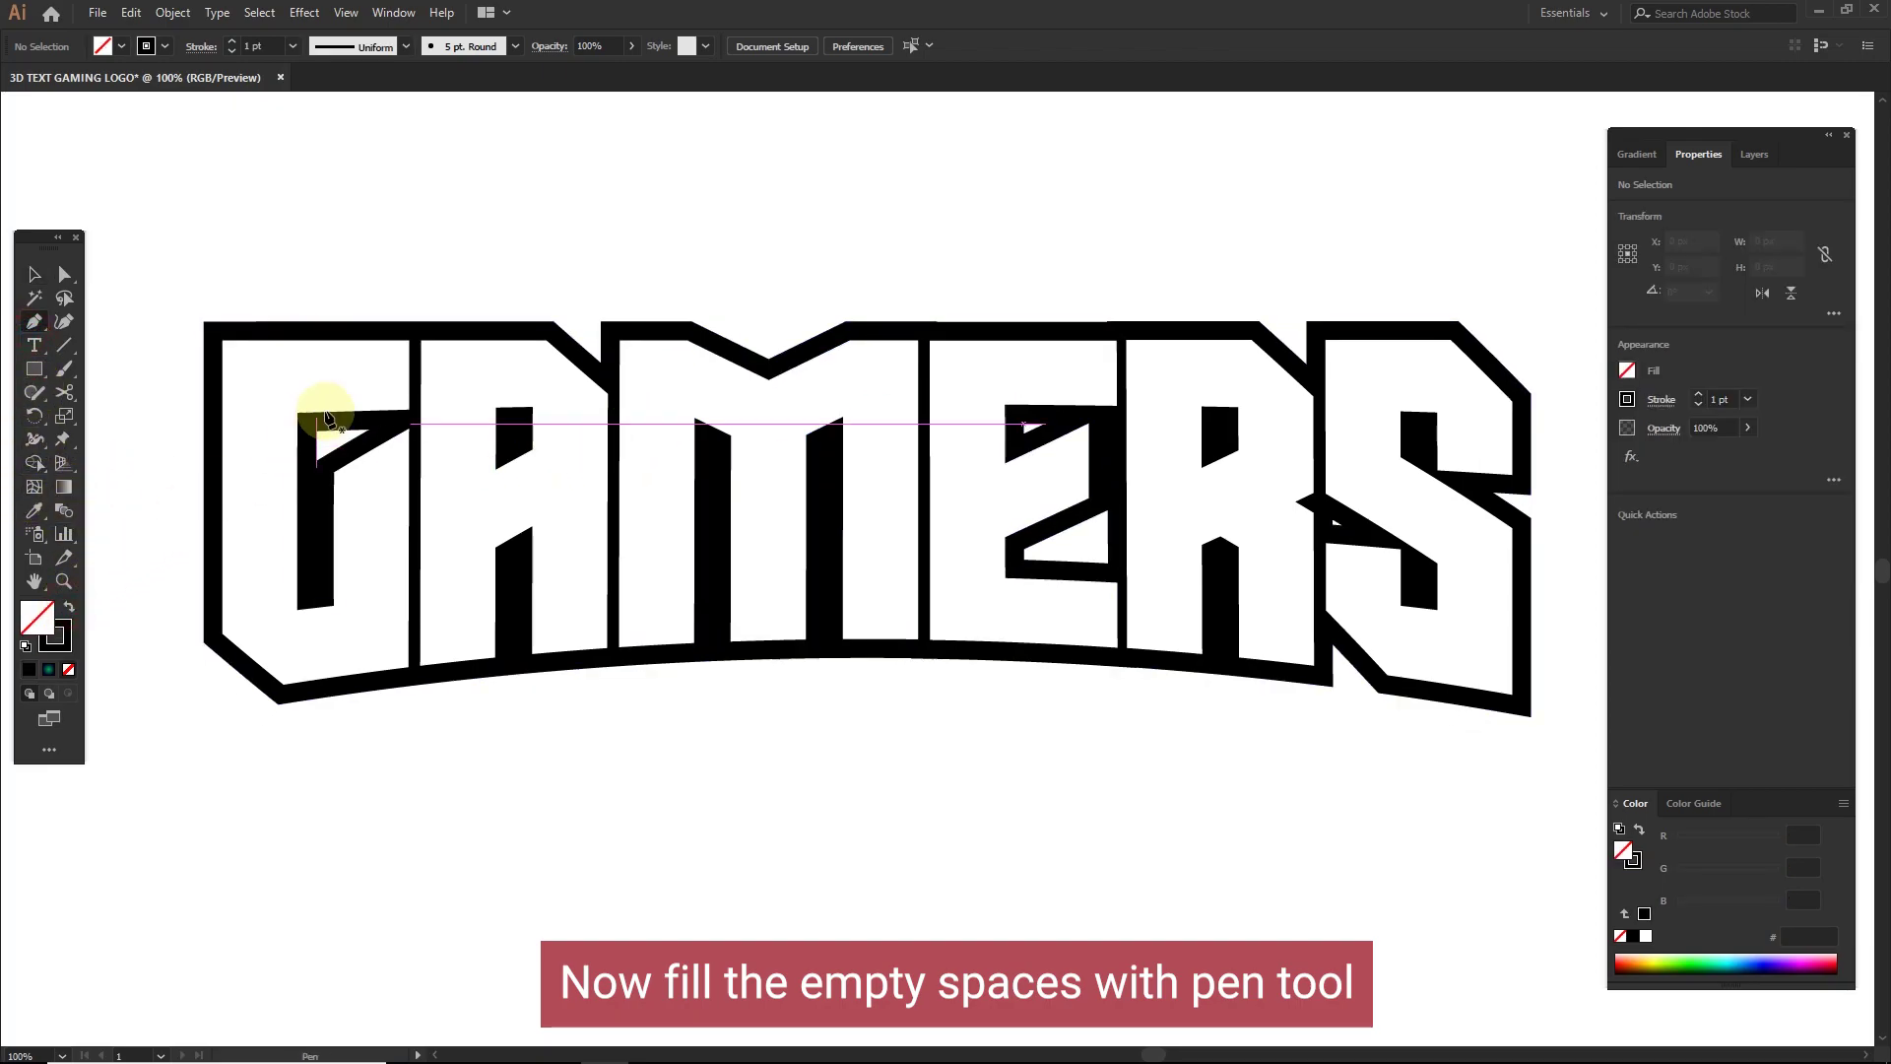
scroll(313, 424, up, 2)
click(285, 436)
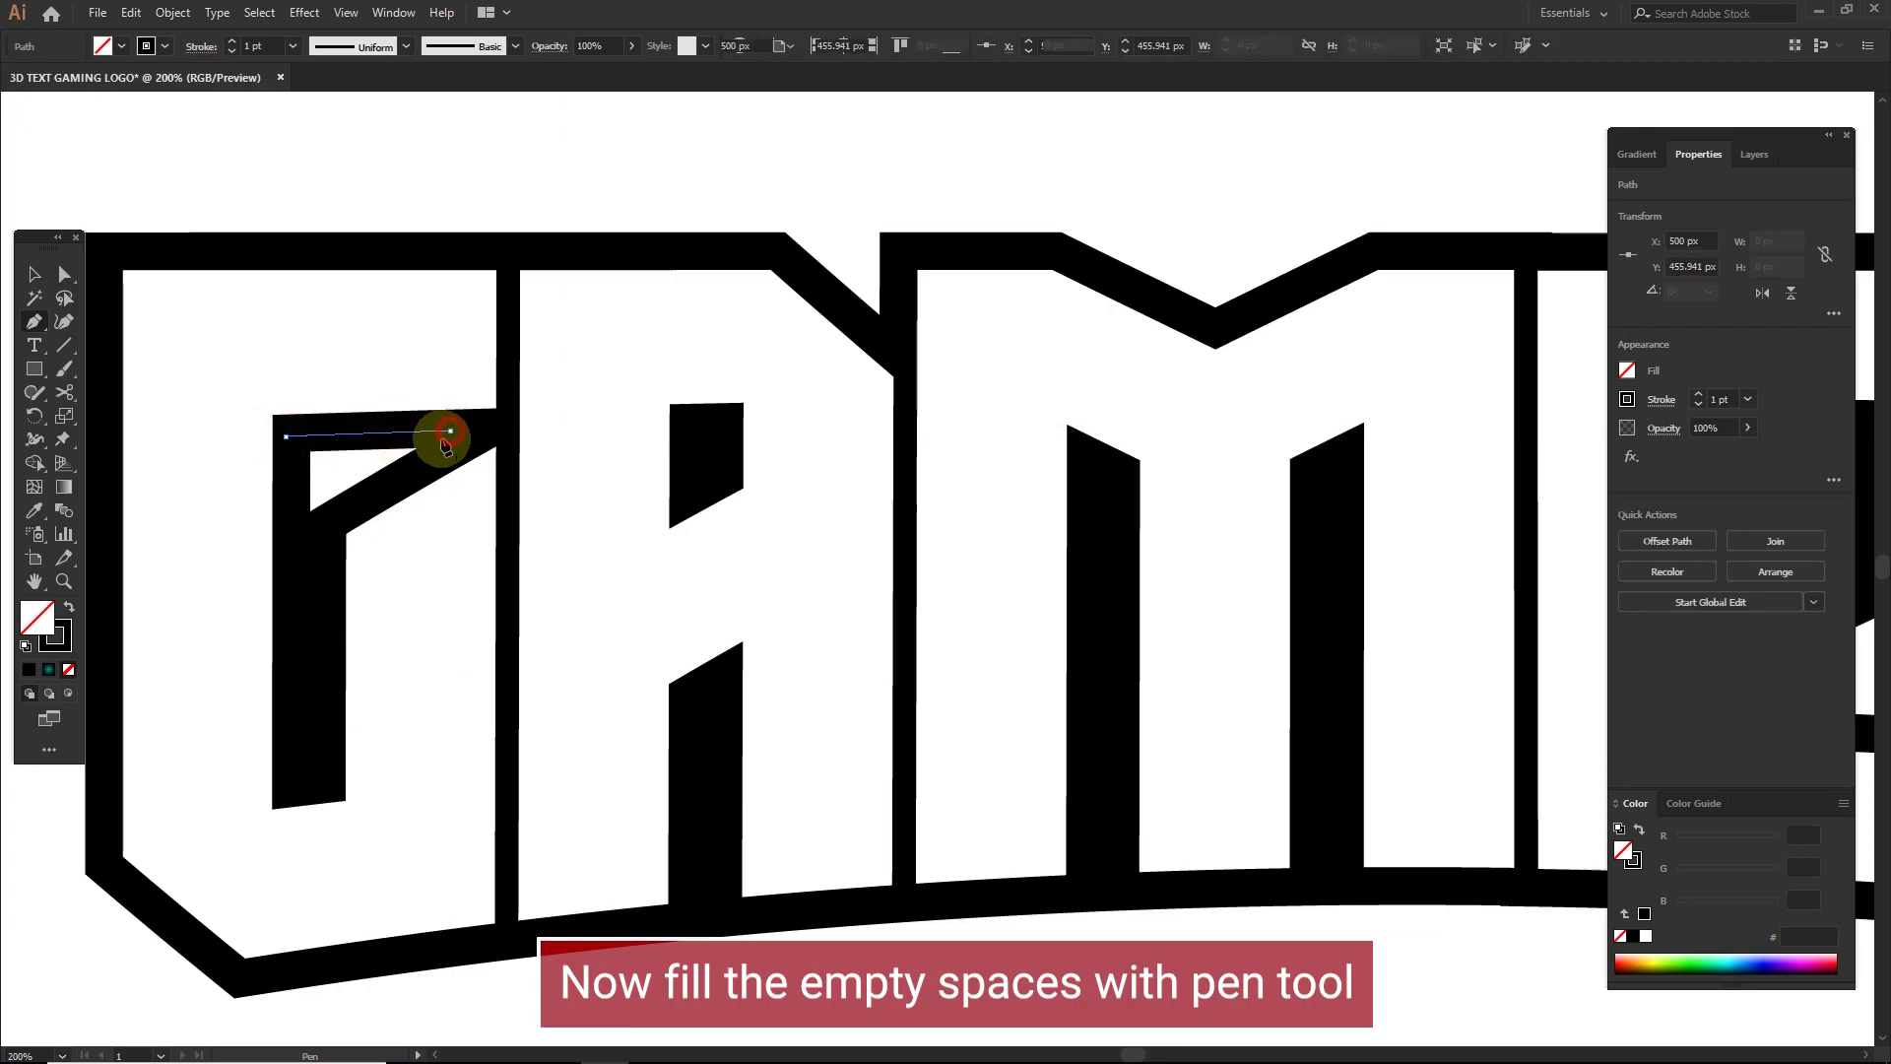
click(450, 430)
click(303, 535)
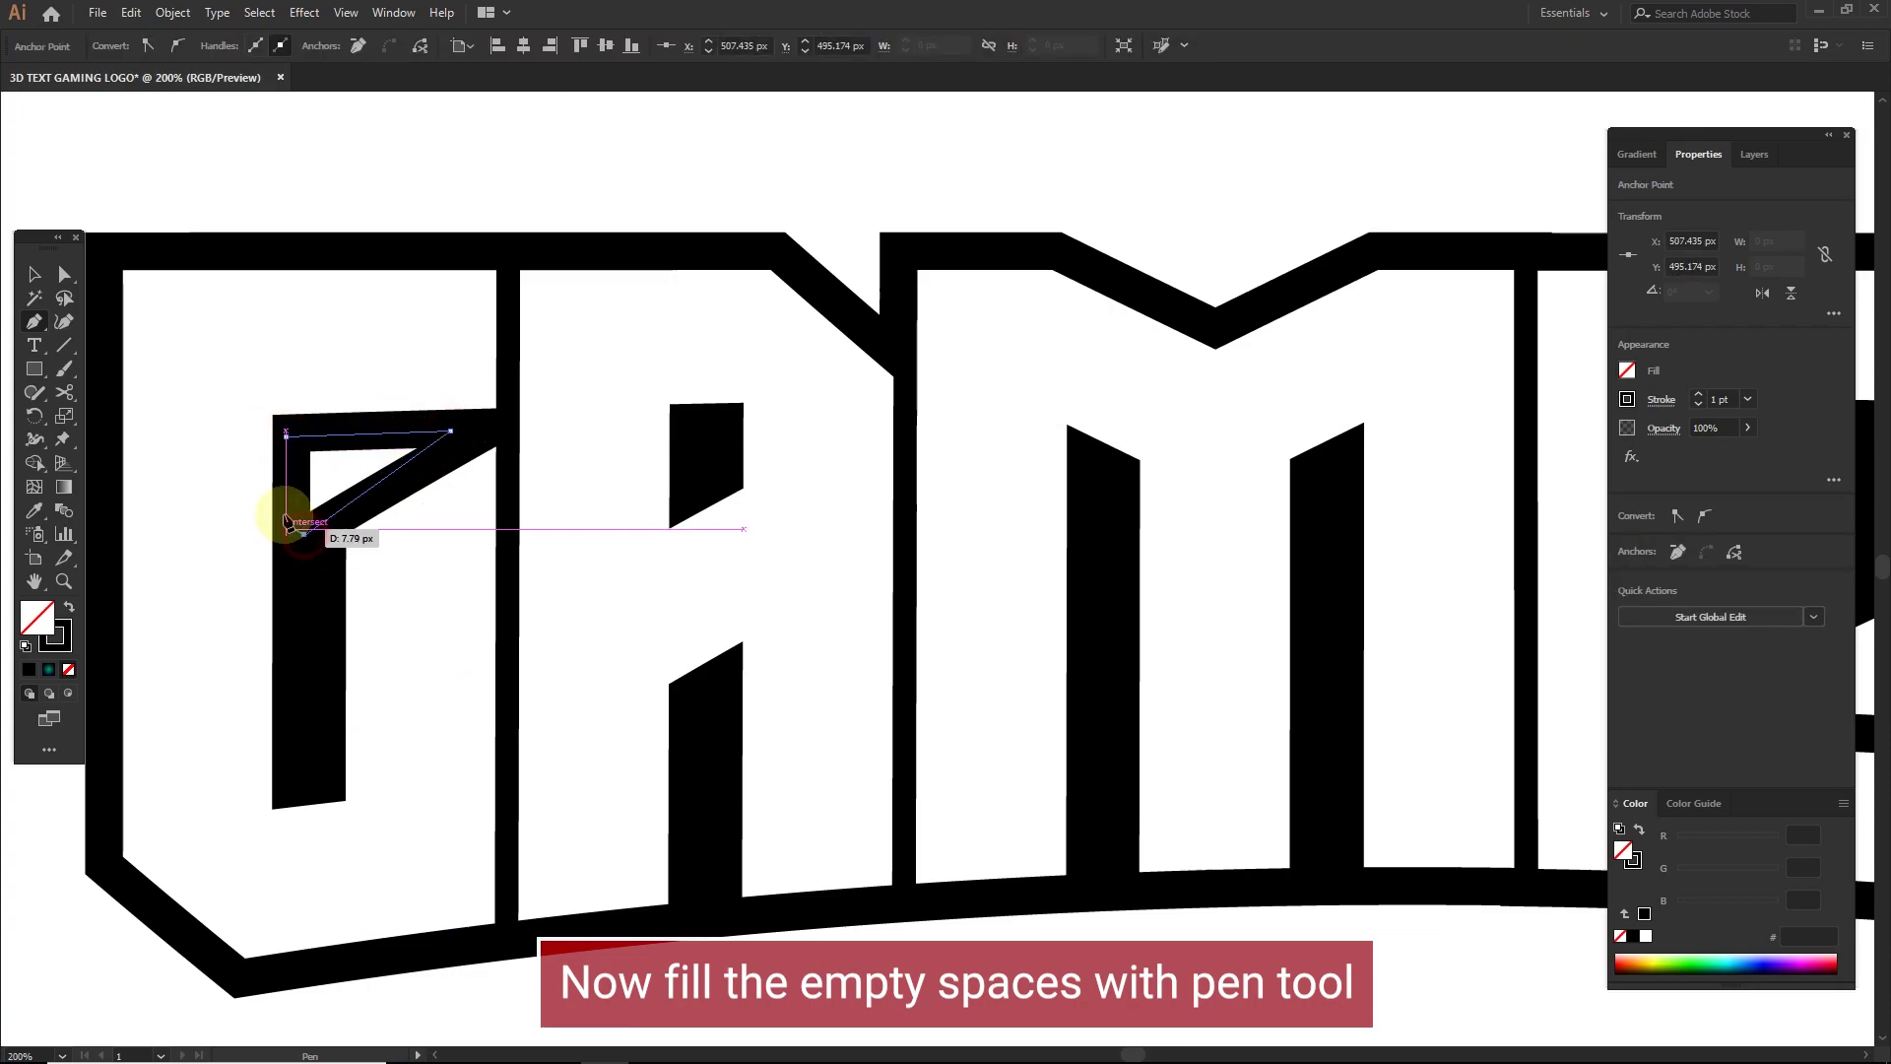
click(286, 435)
click(69, 608)
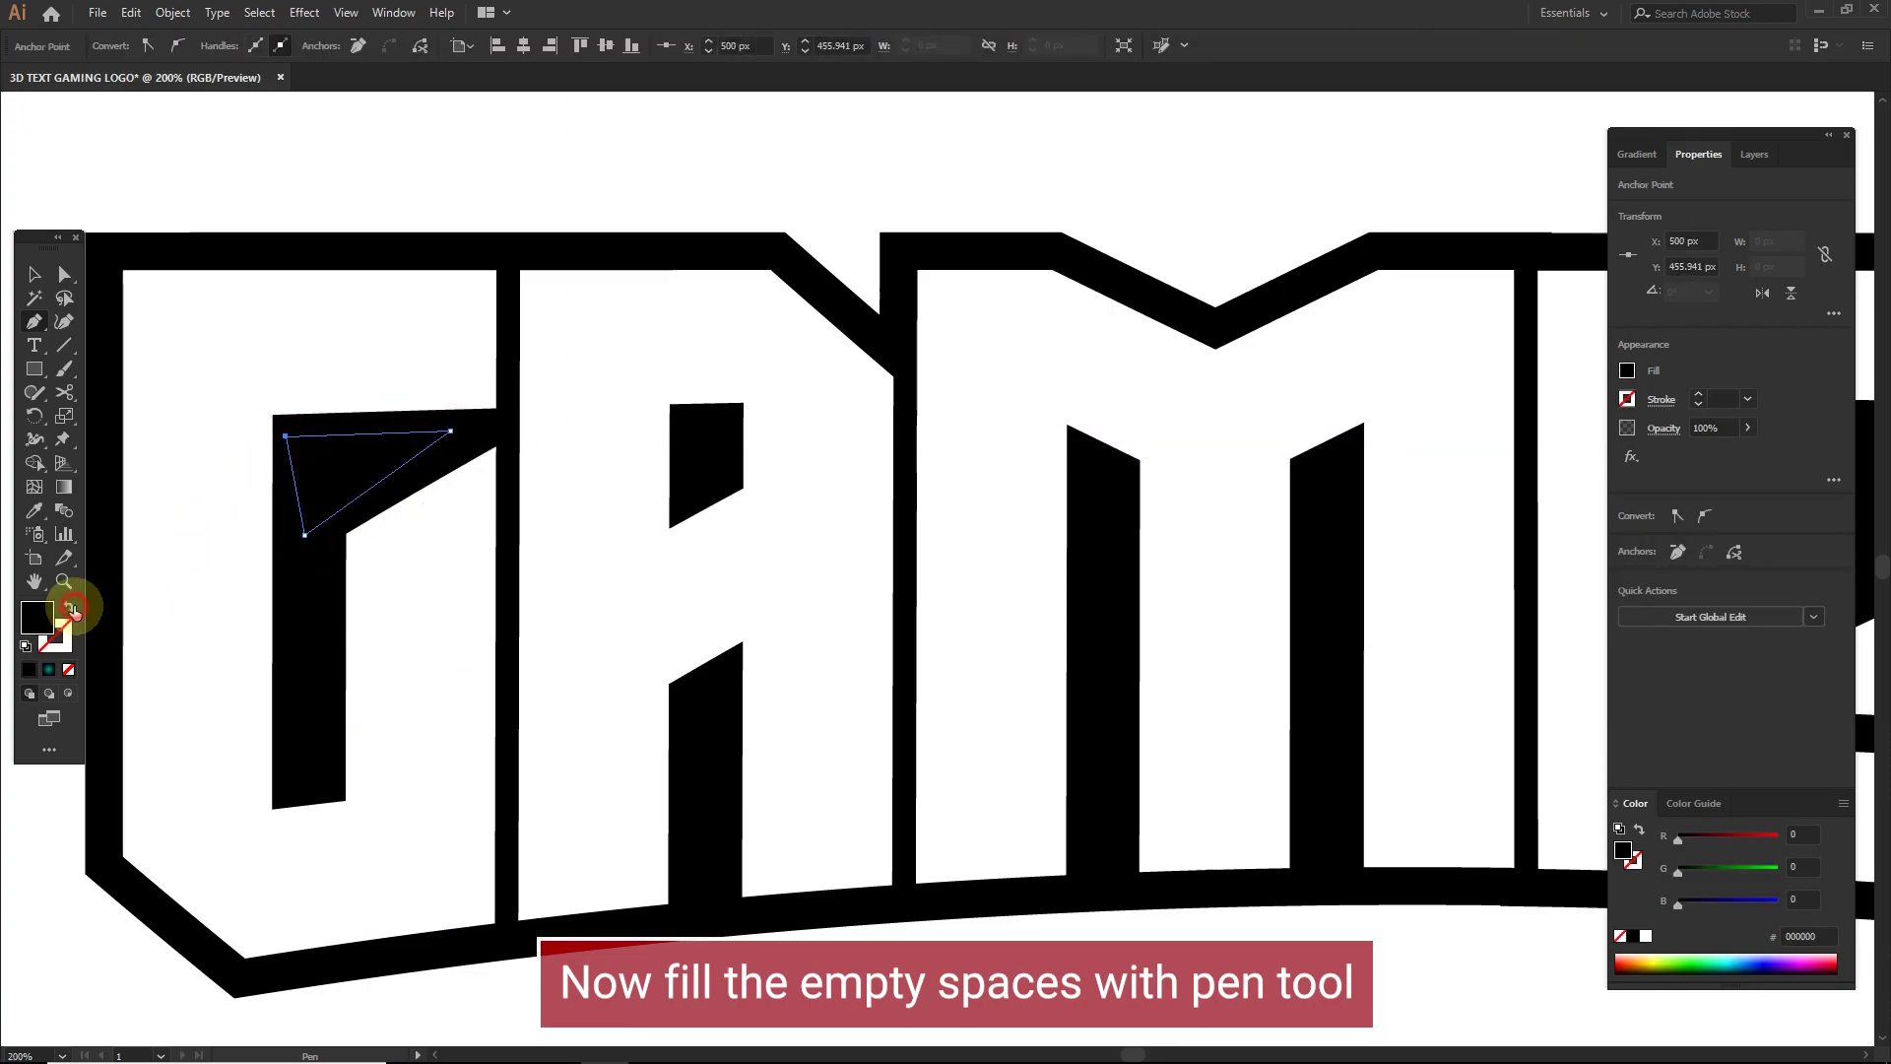
- Cover the empty white gaps inside the E with closed black Pen tool shapes
scroll(921, 635, down, 2)
scroll(1089, 739, up, 2)
click(1091, 590)
click(1168, 601)
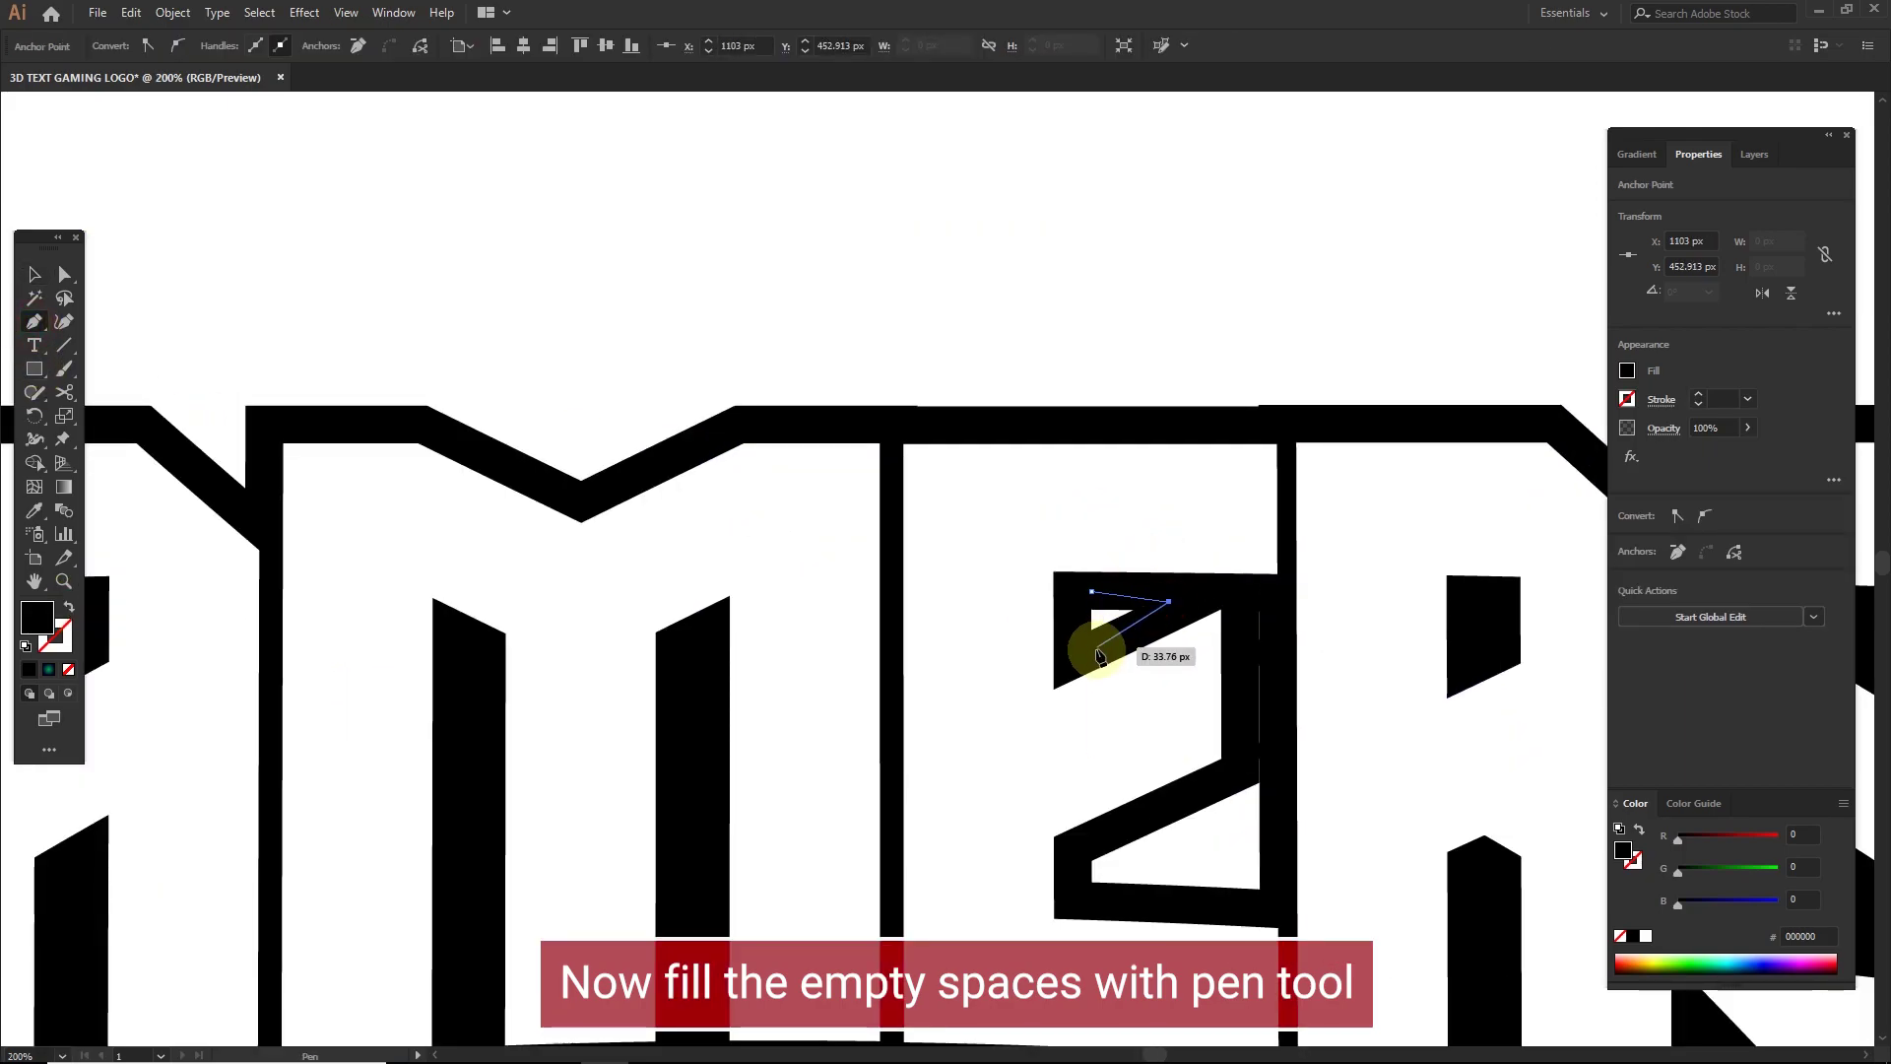
click(1252, 601)
click(1278, 601)
scroll(1274, 730, down, 1)
click(1284, 842)
click(1246, 866)
click(1072, 850)
click(1072, 804)
click(1227, 732)
click(1246, 686)
click(1252, 554)
- Cover the small white gap between the R and the S with a closed black Pen tool shape
scroll(1119, 612, down, 3)
scroll(1111, 697, up, 4)
click(1112, 697)
click(1056, 664)
scroll(1047, 662, down, 3)
key(v)
click(1046, 430)
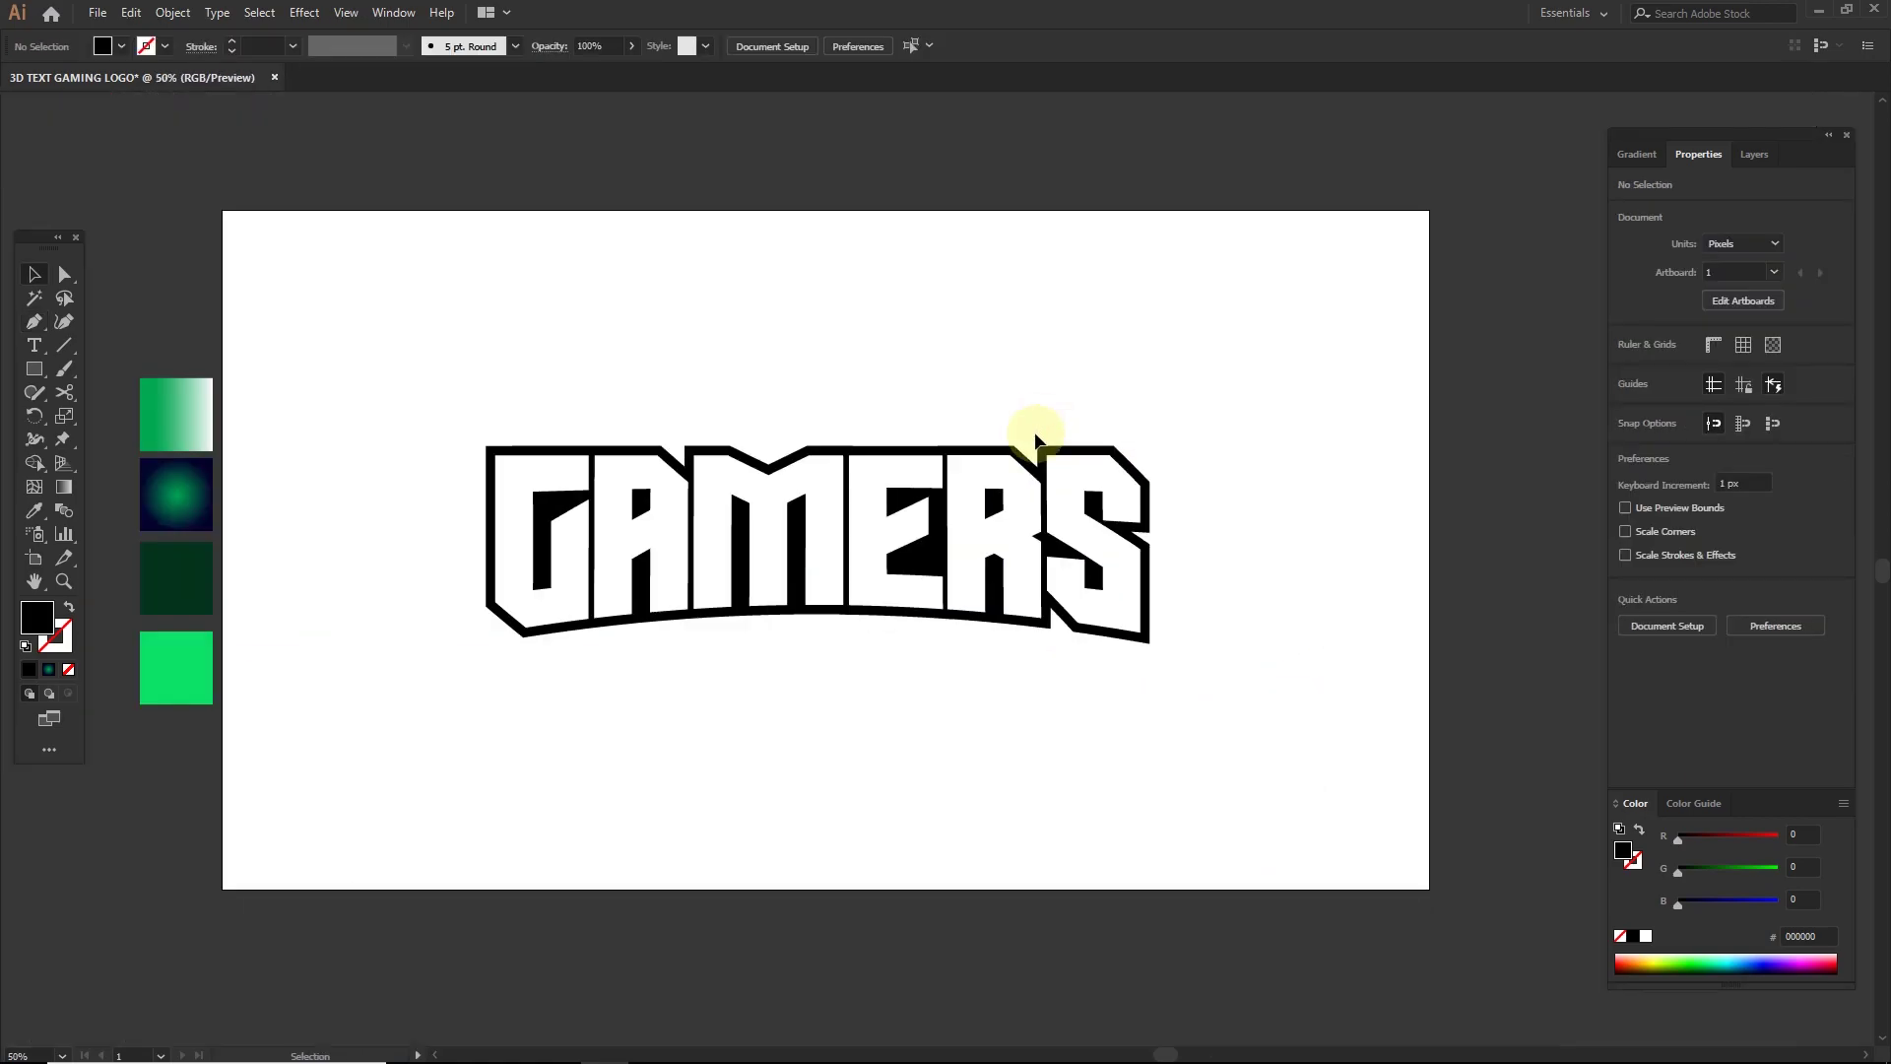
- Select the outline and the gap-filling shapes without the inner letters and unite them into one shape
drag(895, 519, 920, 540)
drag(1234, 394, 480, 688)
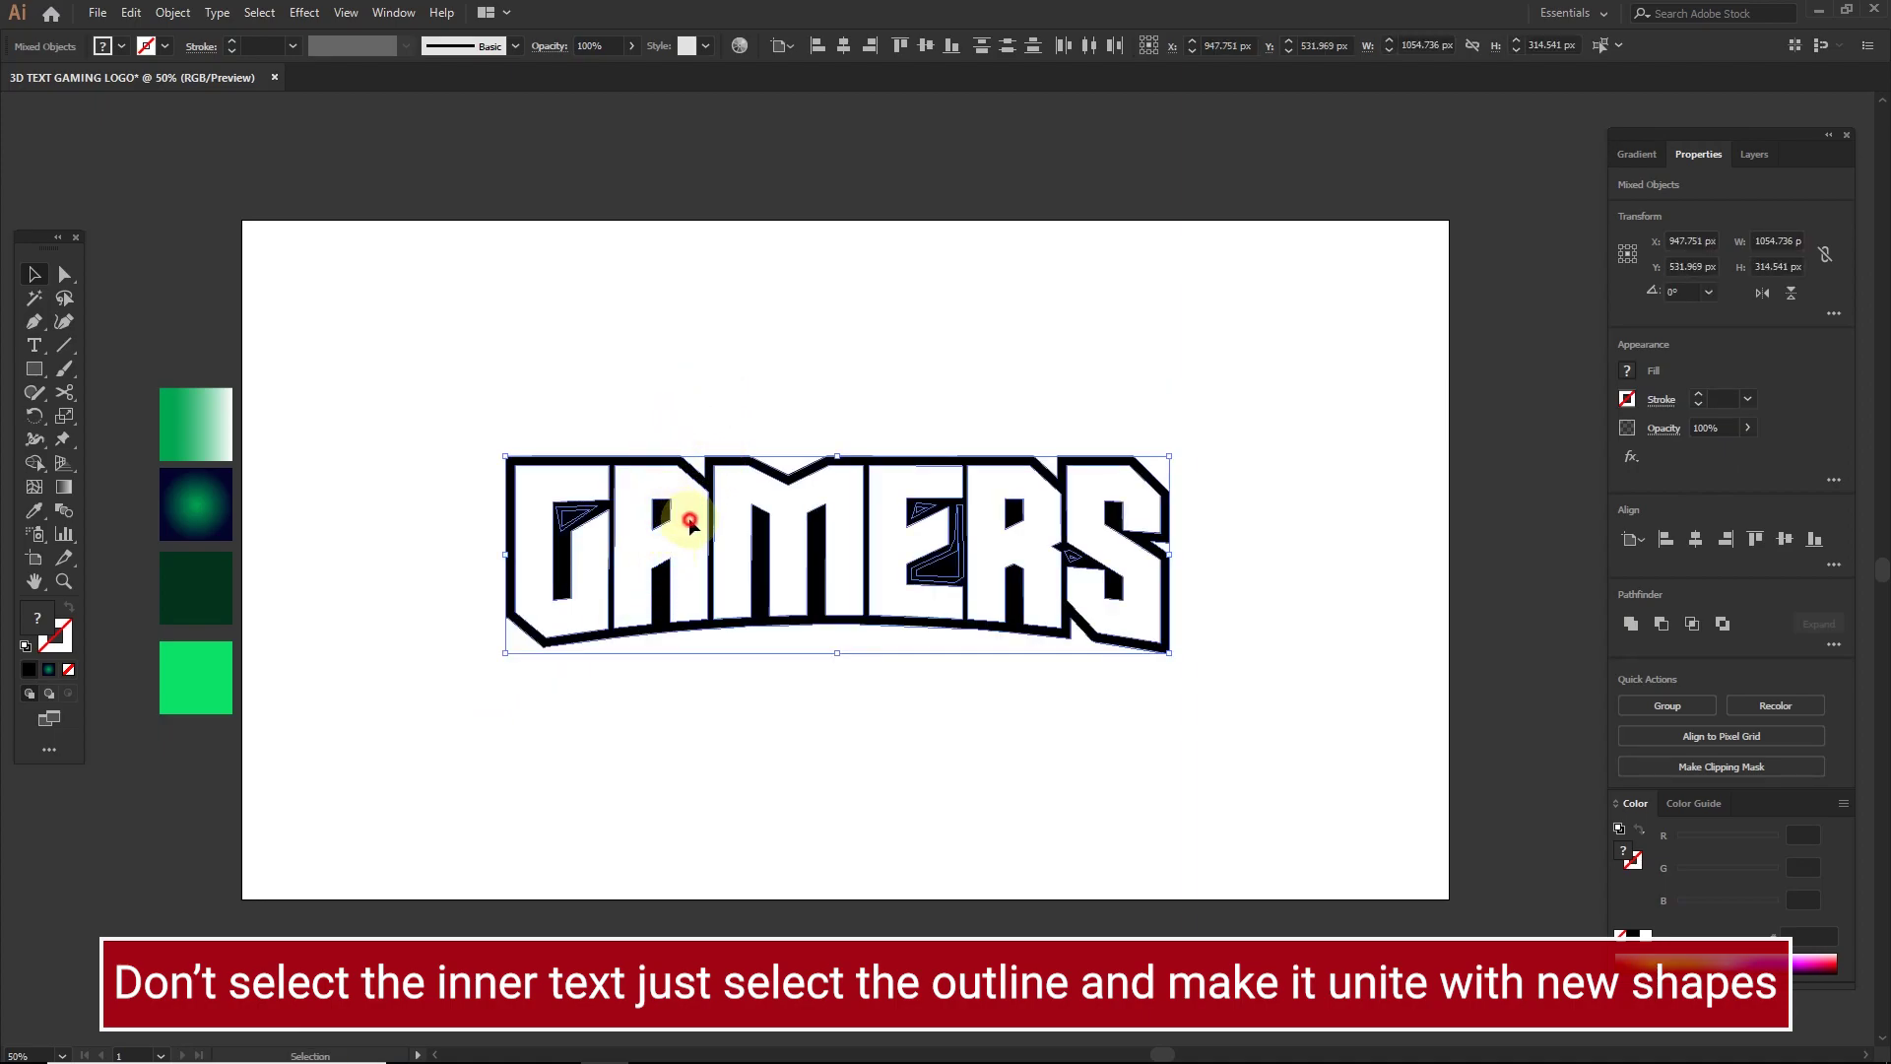
shift+click(689, 520)
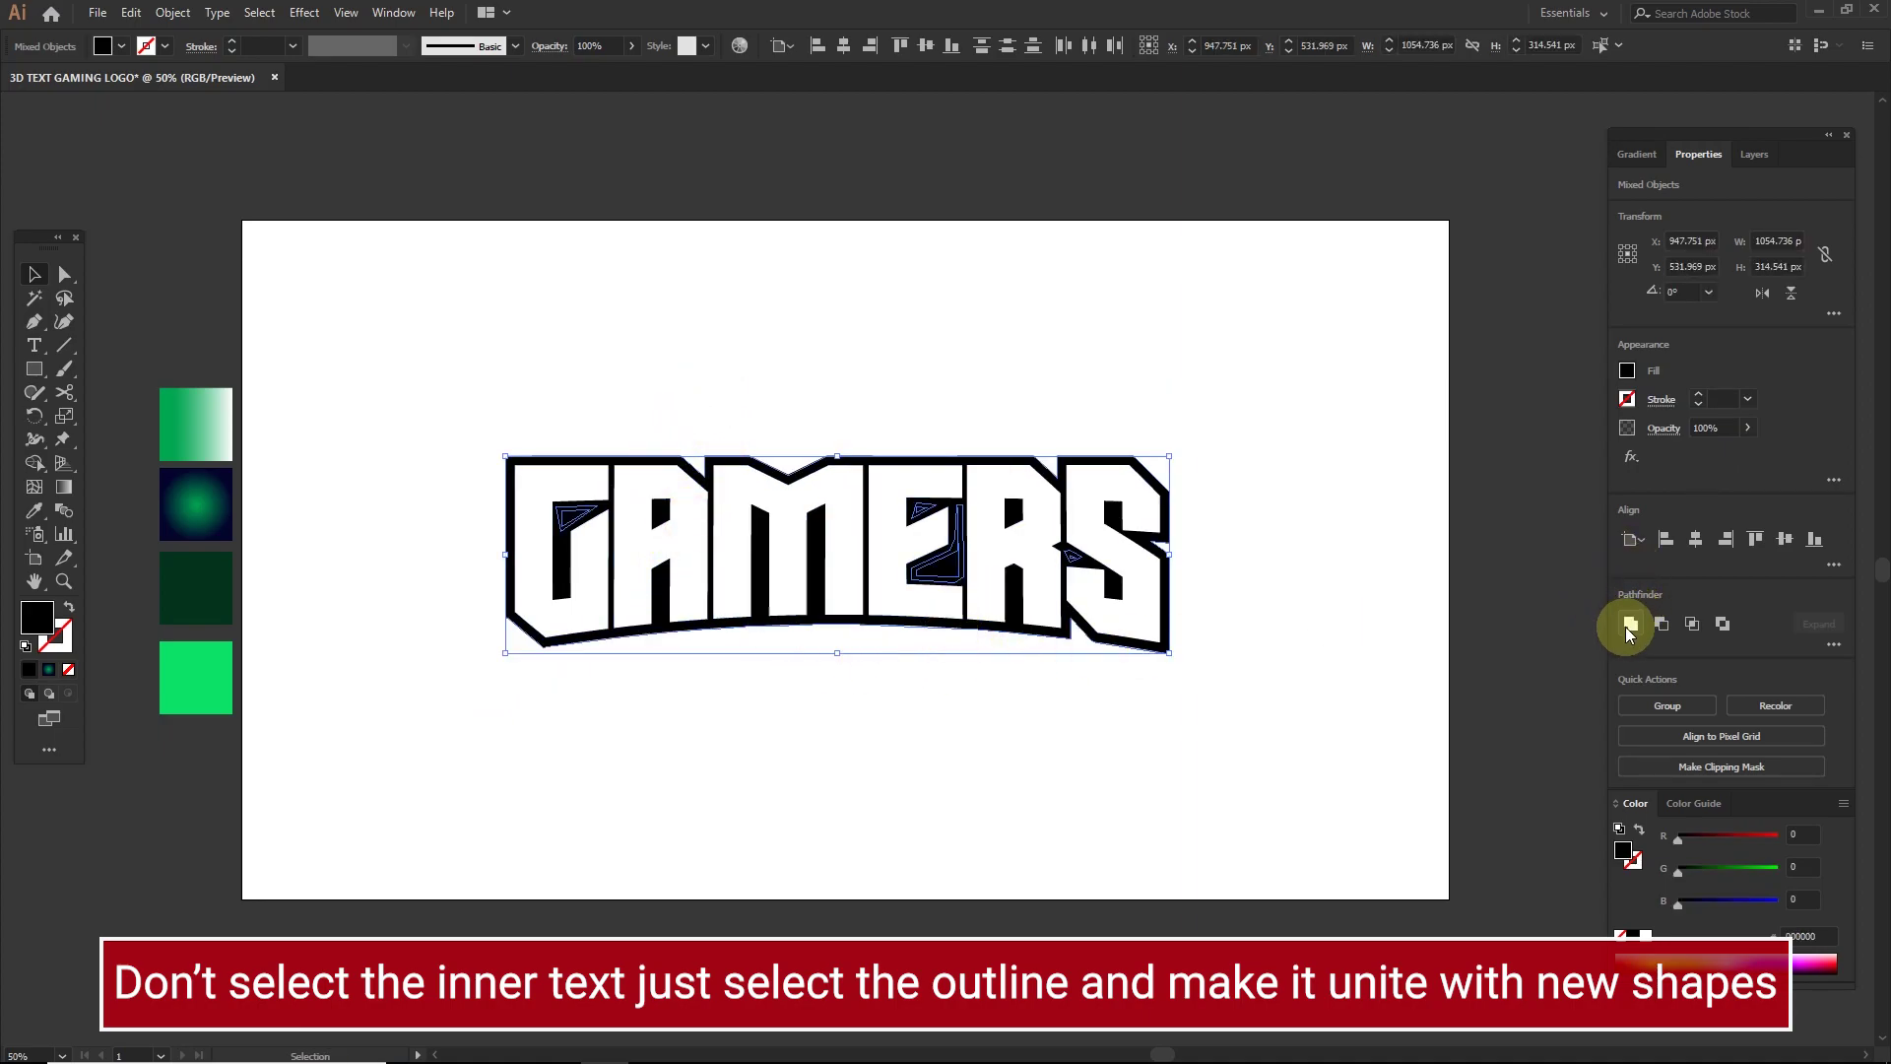
click(1629, 623)
- Send the solid united outline shape to the back, behind the inner letters
right_click(899, 534)
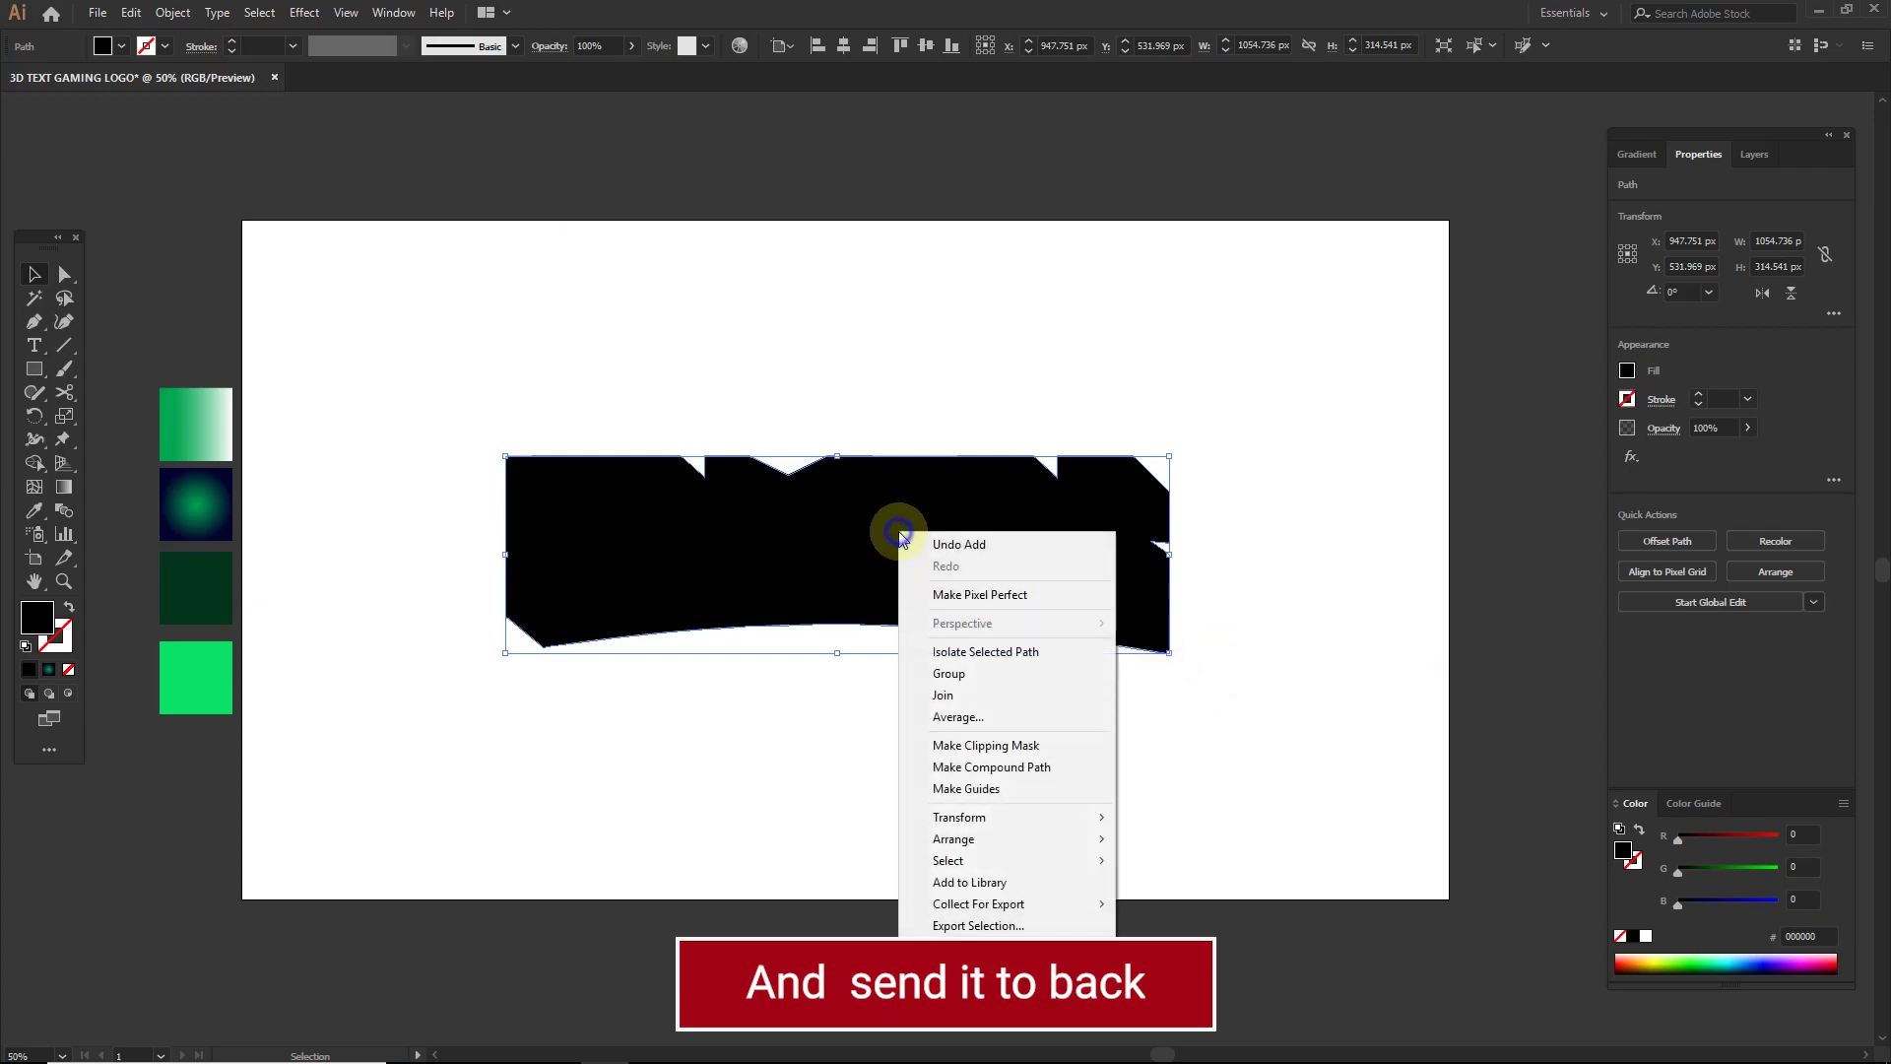
mouse_move(982, 843)
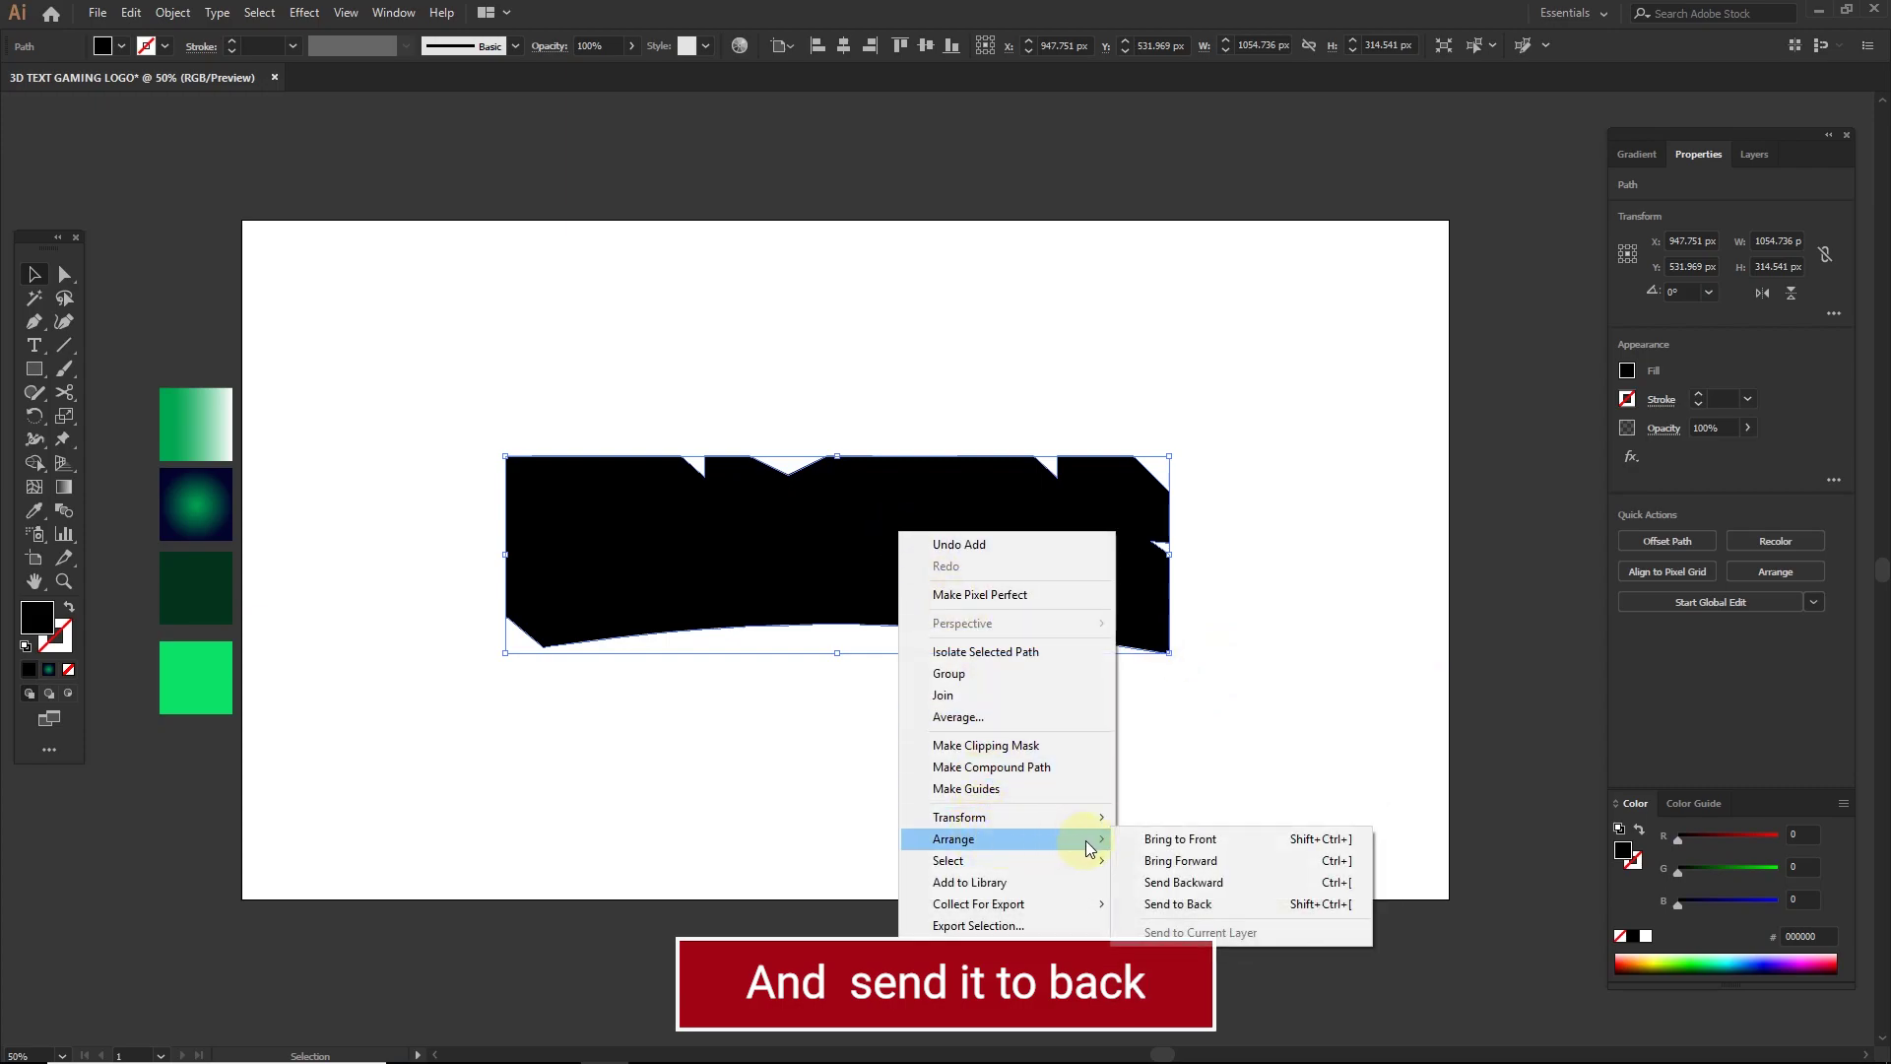
click(1172, 901)
click(1038, 743)
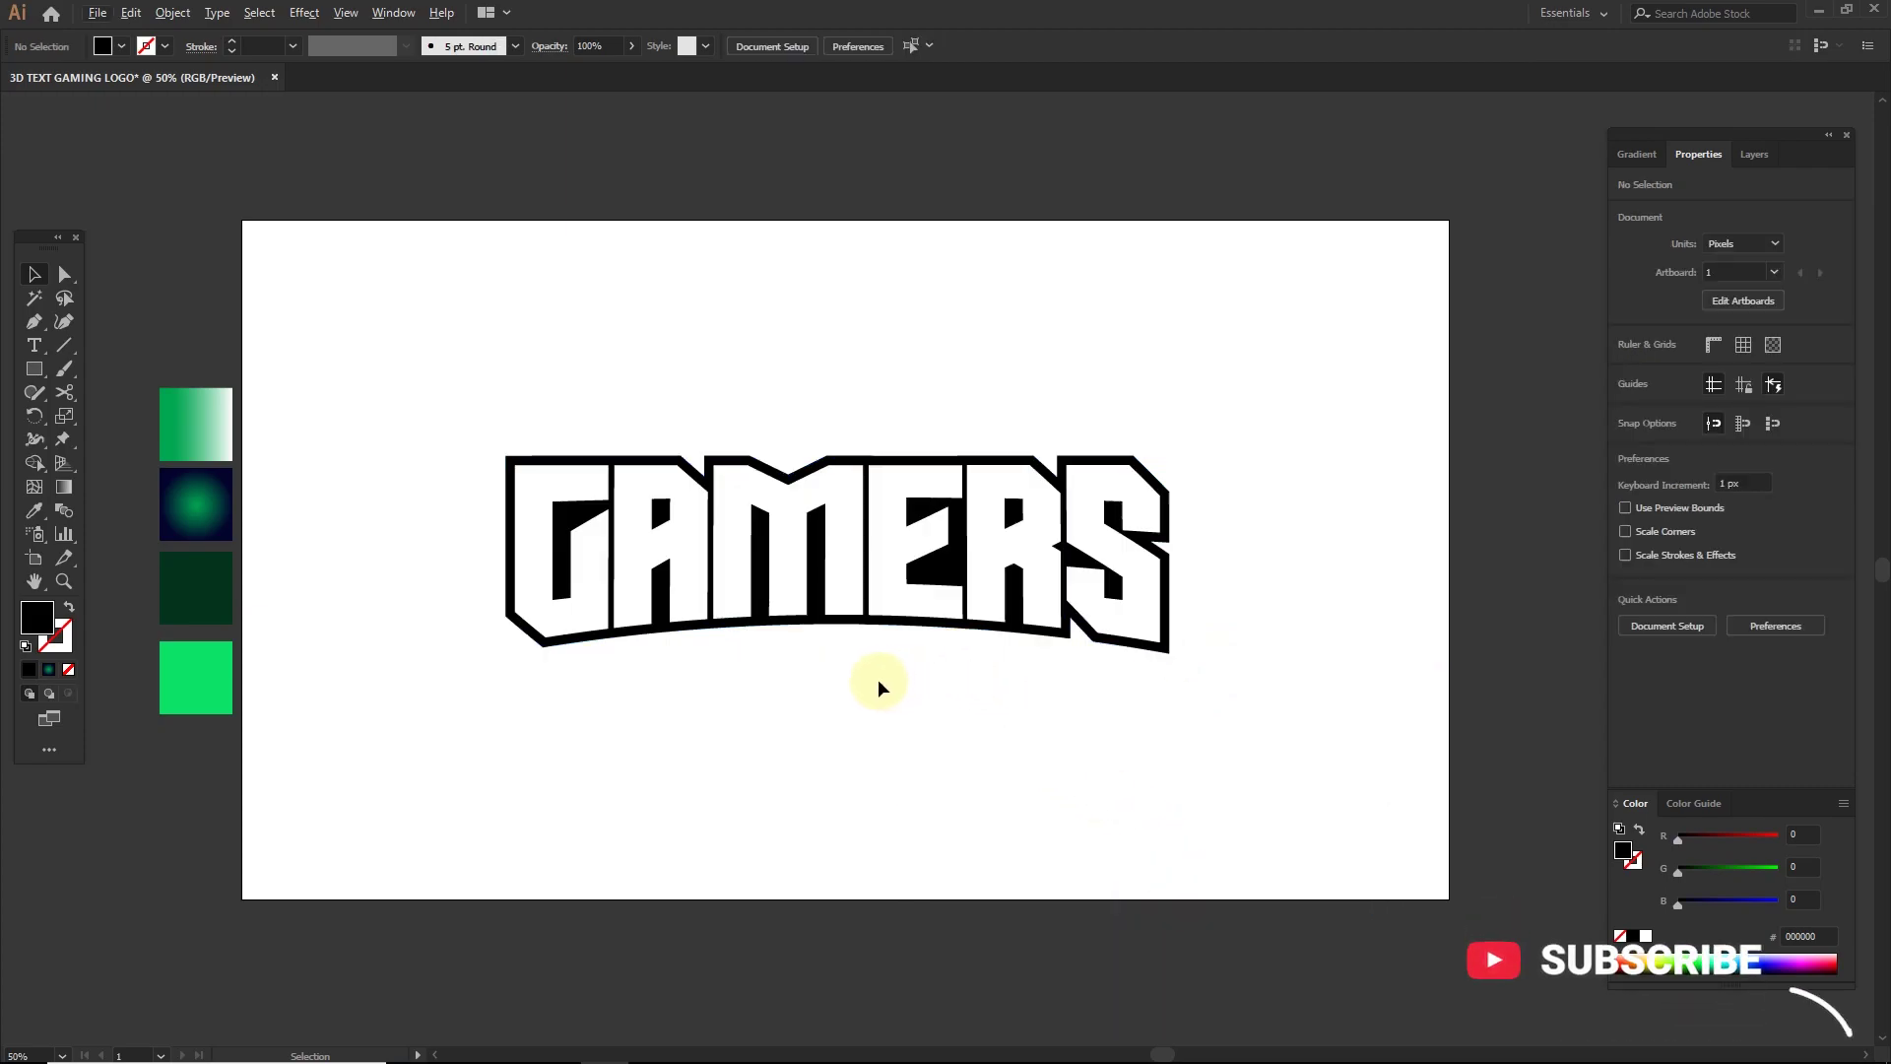
- Recolor the white inner letters with the Eyedropper using the bright green swatch (0CE267)
click(836, 532)
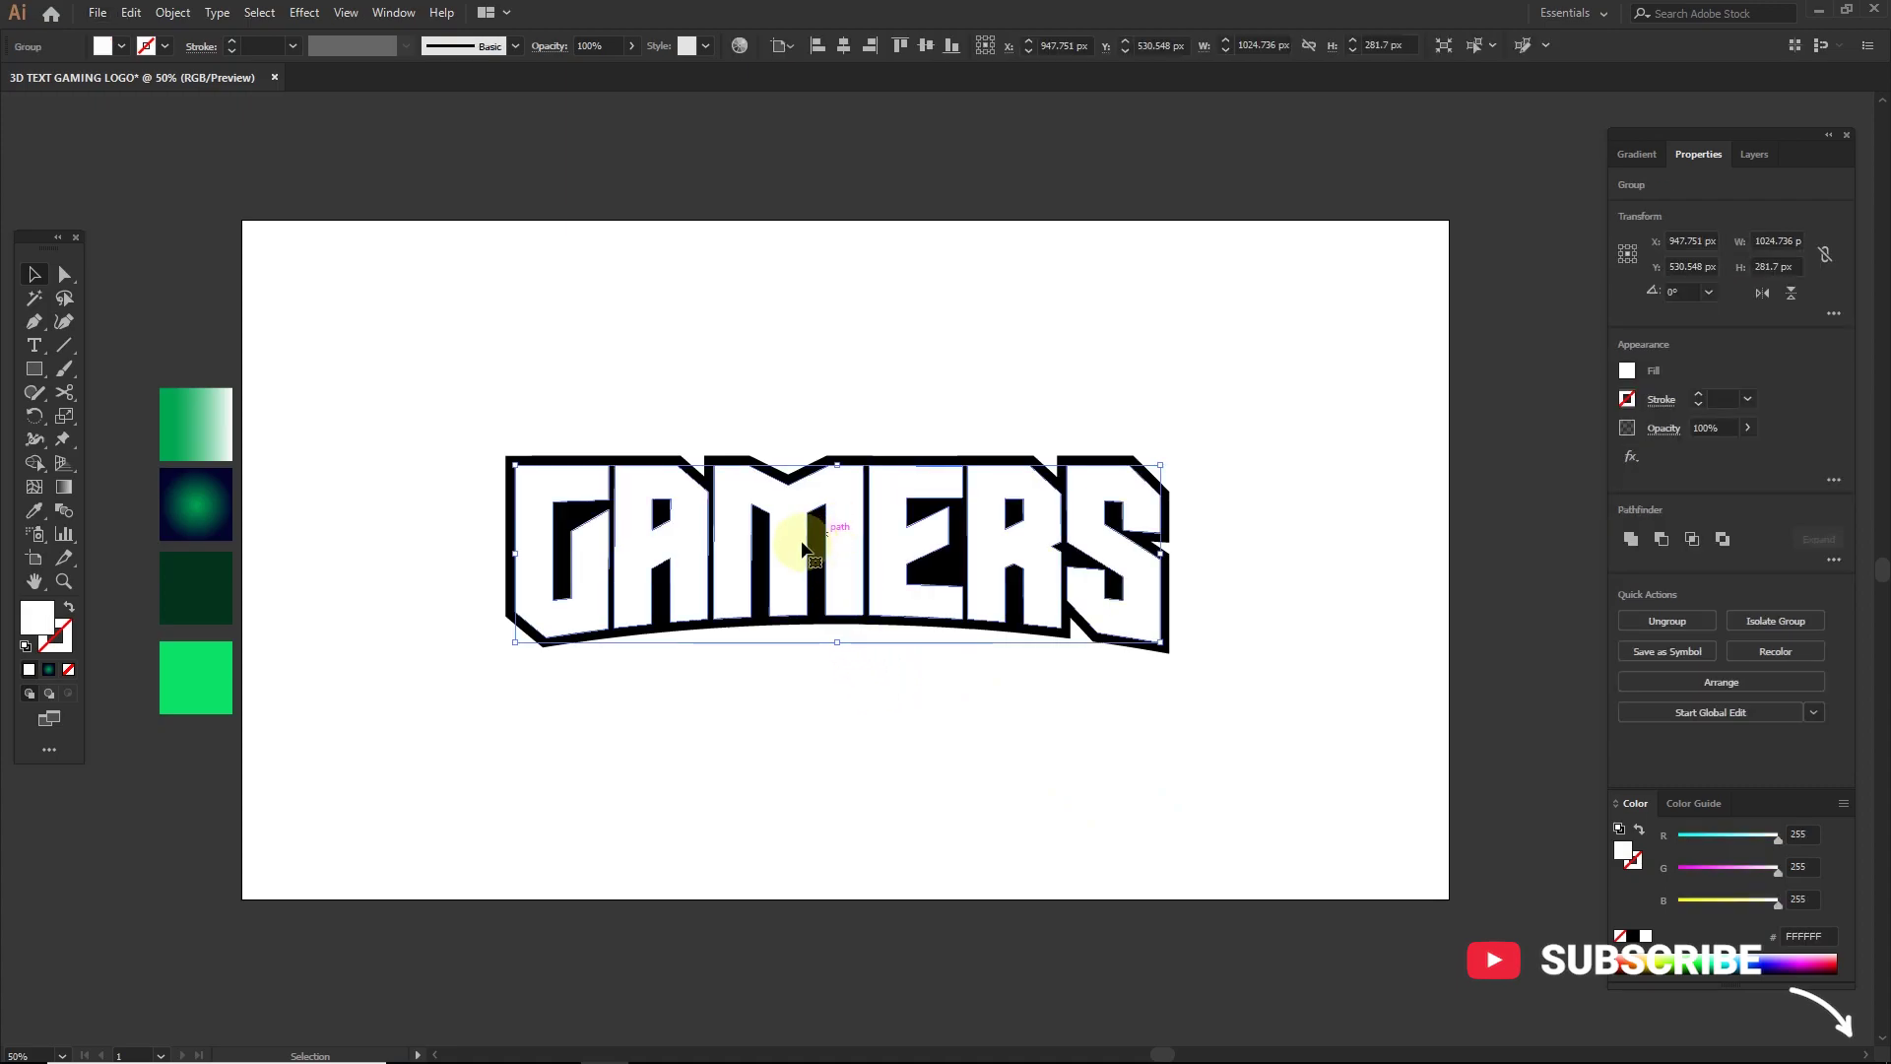
click(35, 508)
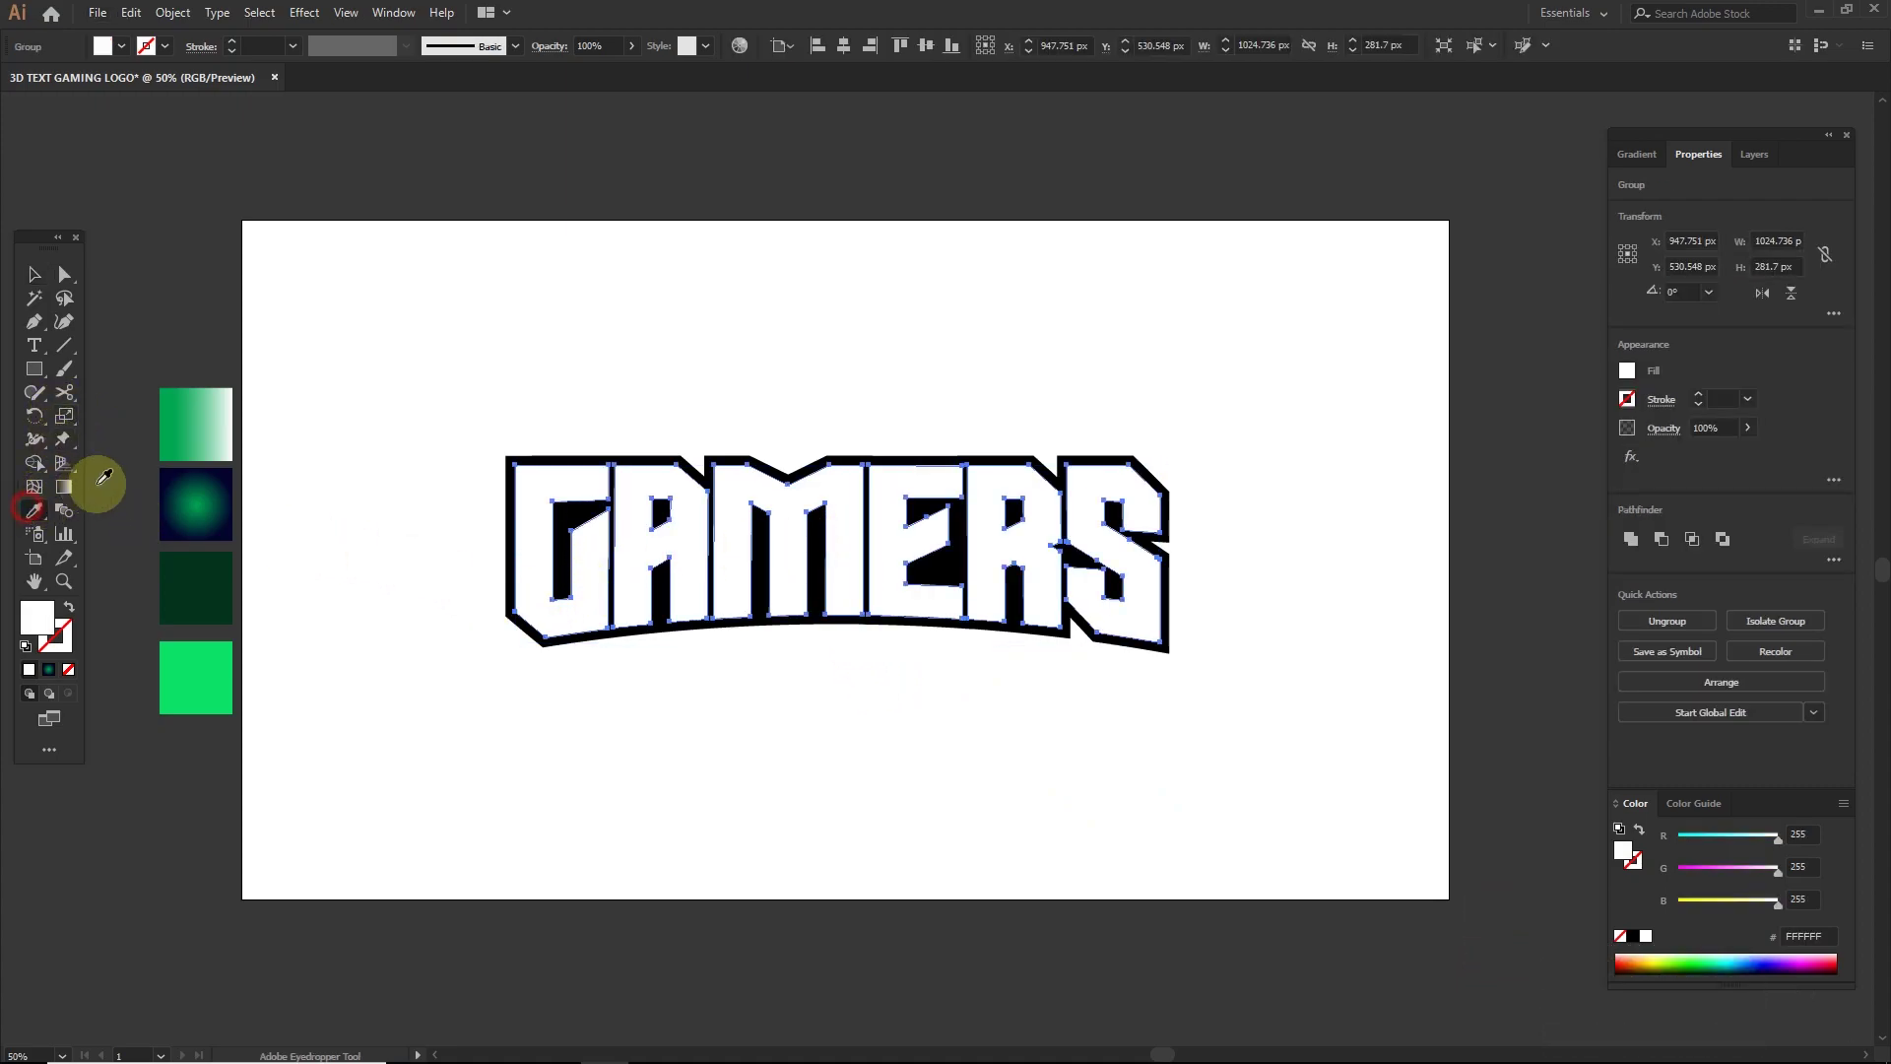
click(201, 666)
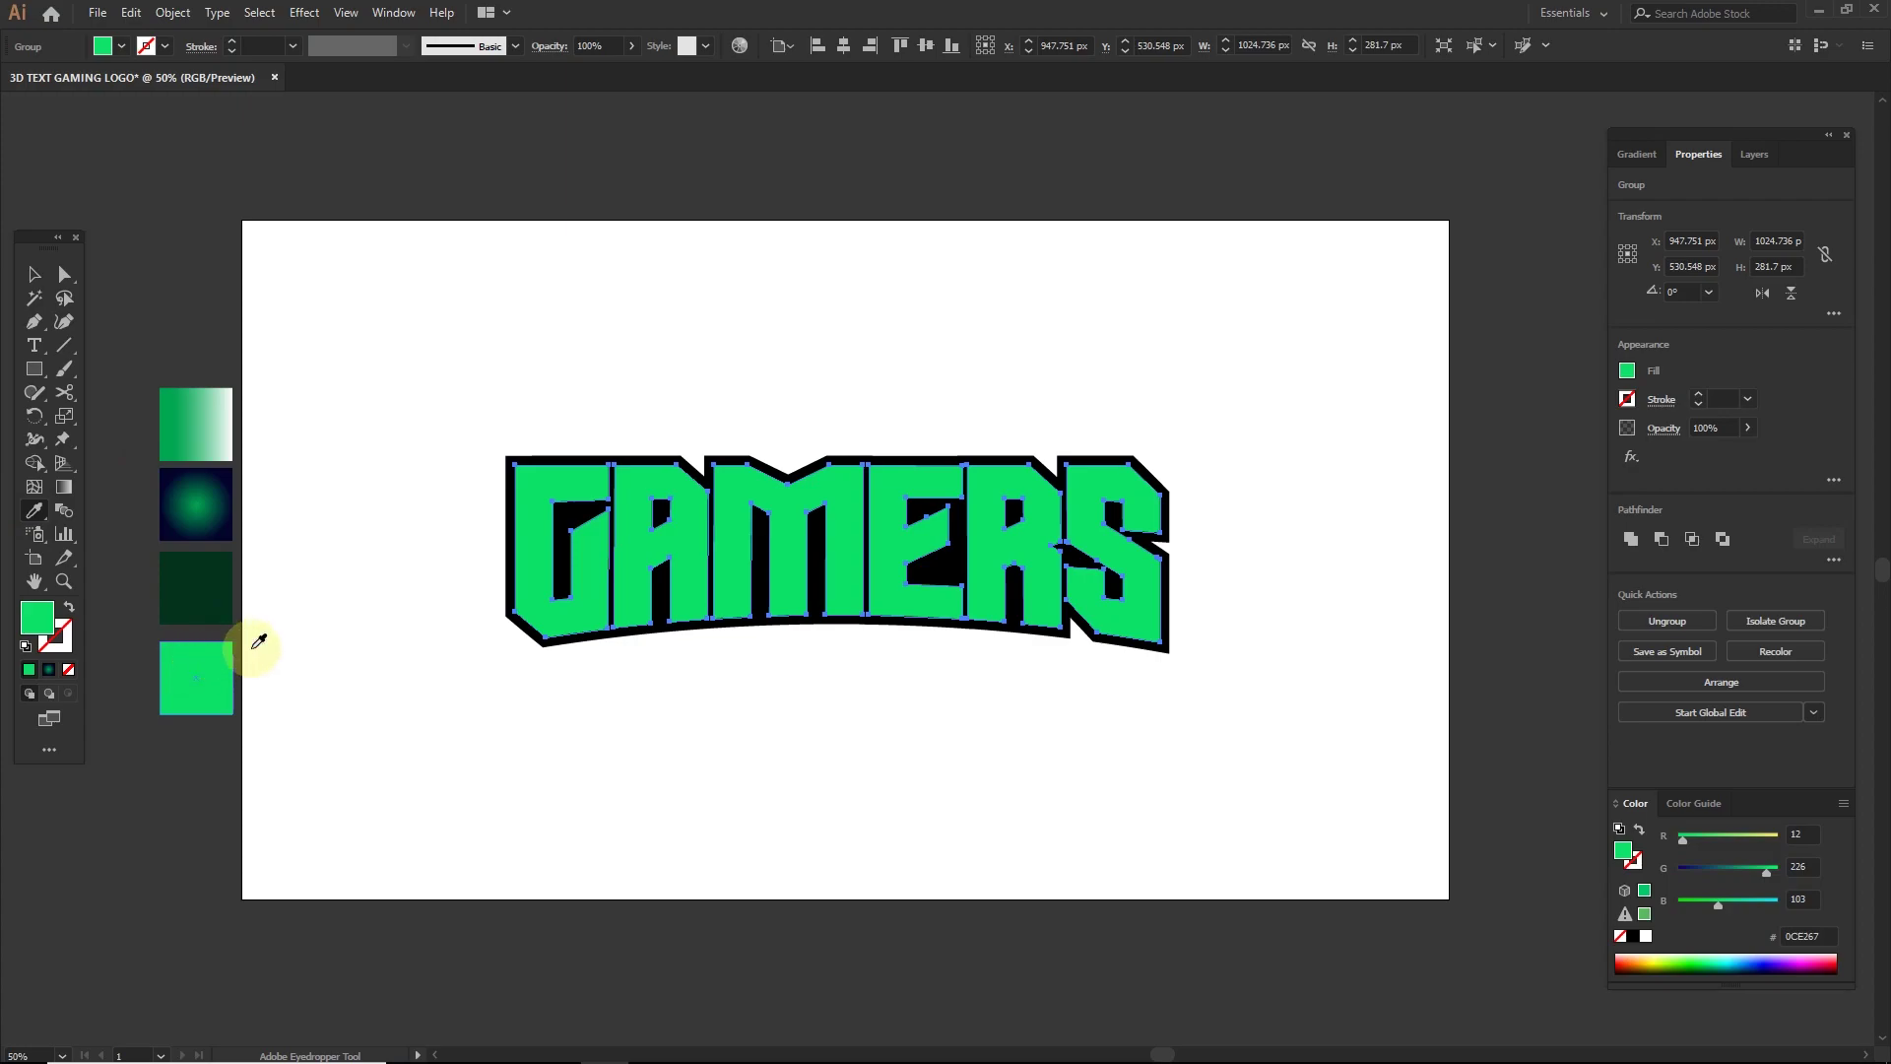
key(v)
click(431, 513)
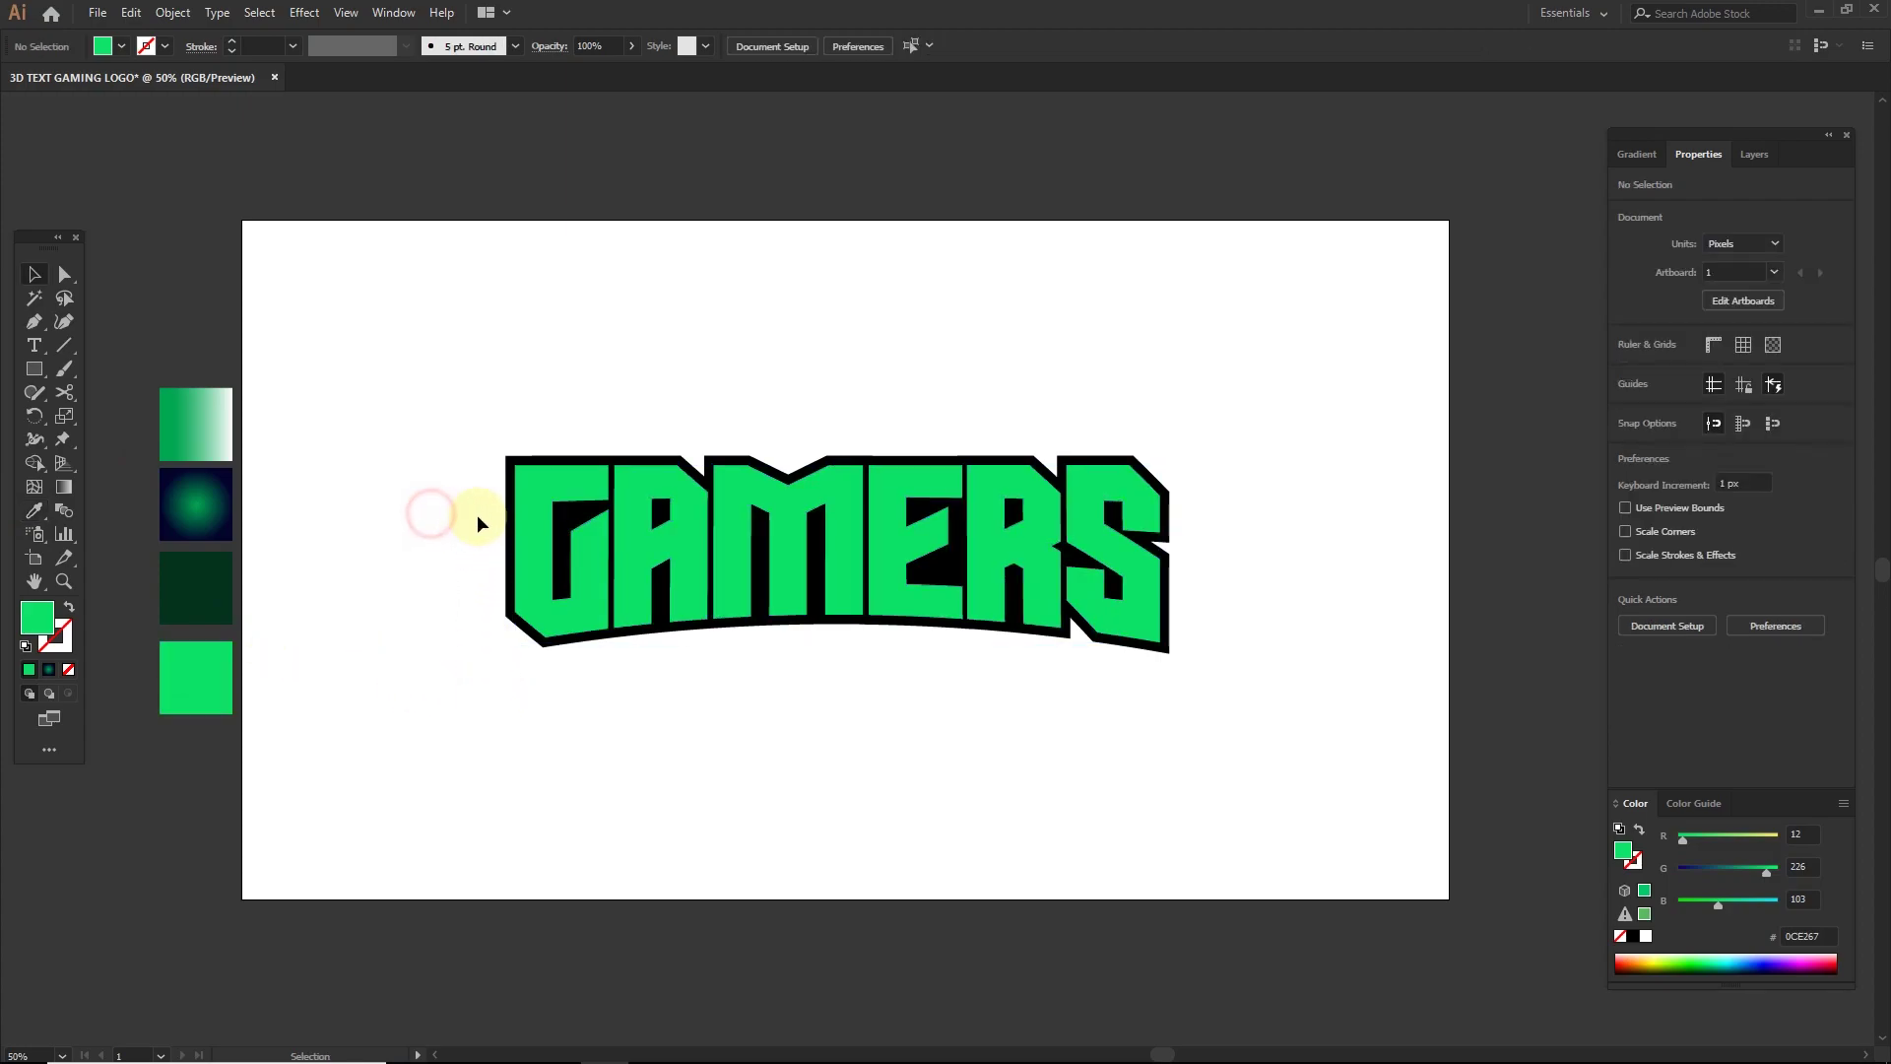
- Recolor the black outline with the Eyedropper using the dark green swatch (05331C)
click(507, 508)
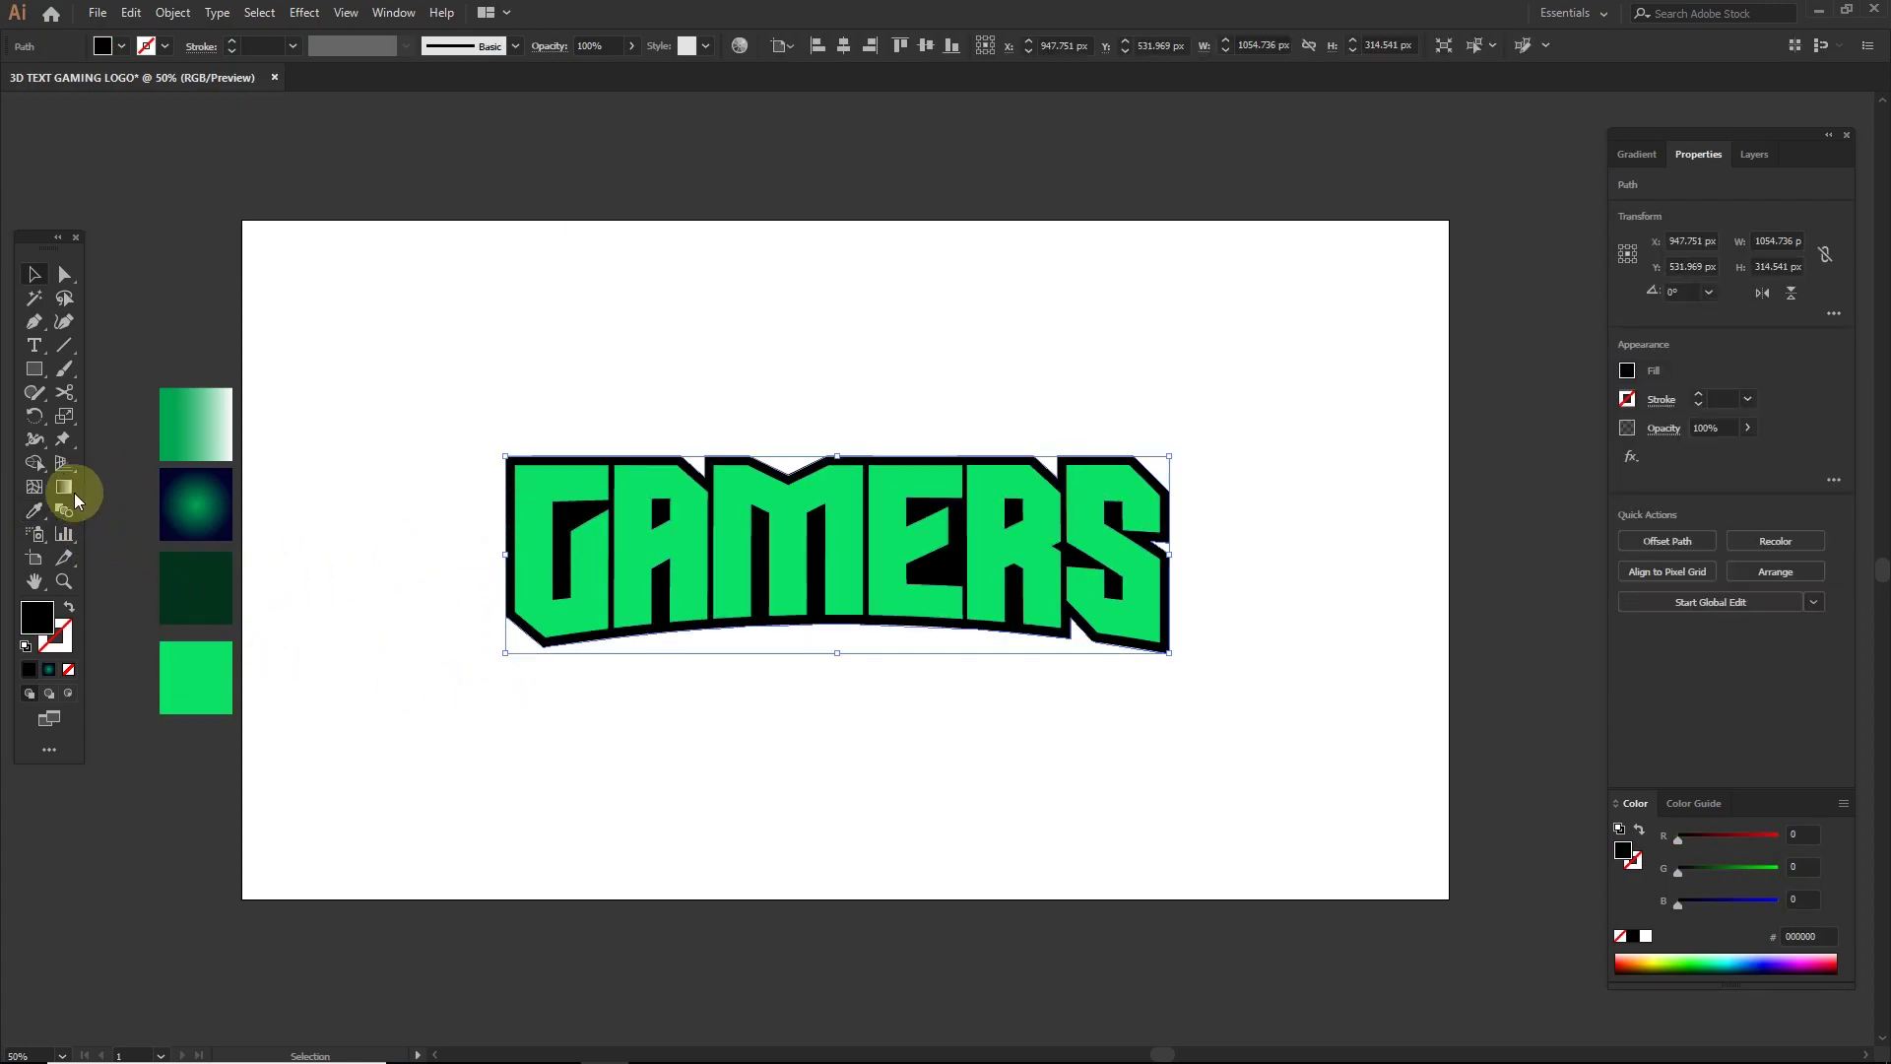
click(35, 509)
click(189, 576)
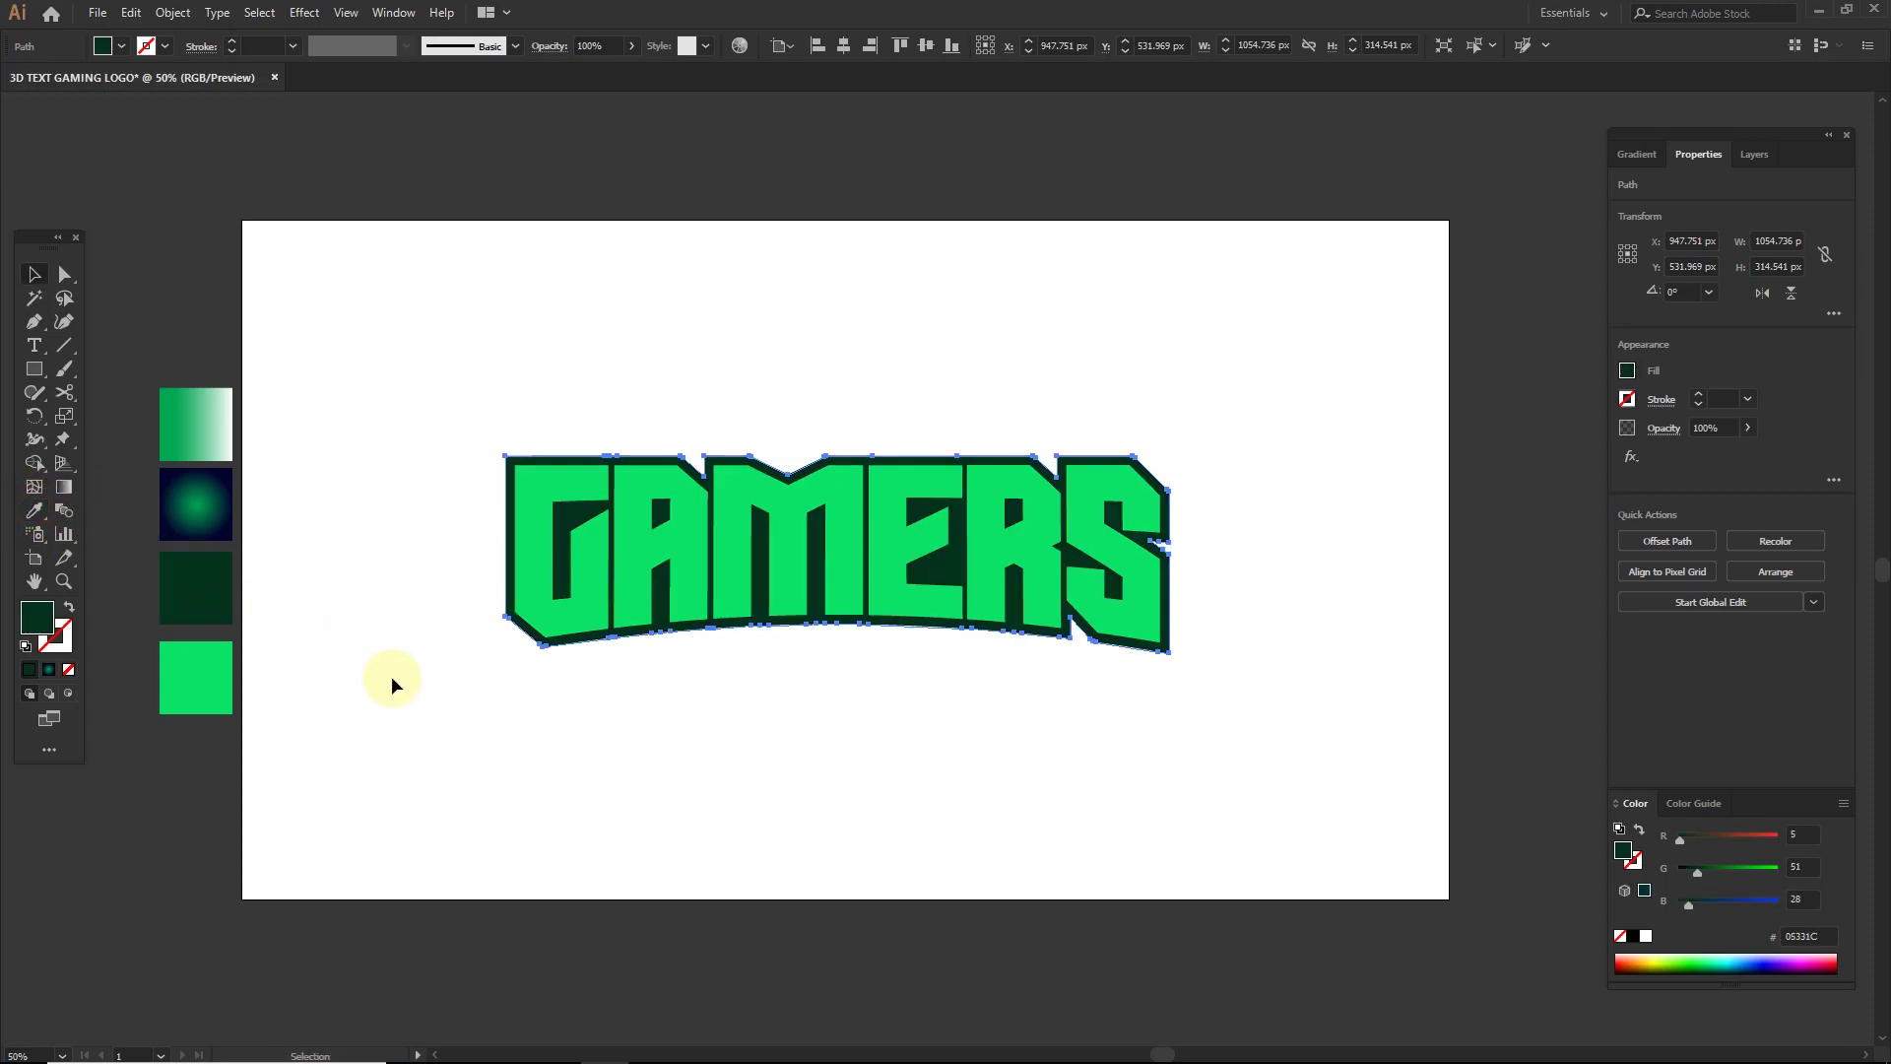
- Copy the dark green outline and paste the copy directly behind it
key(ctrl+equal)
click(172, 13)
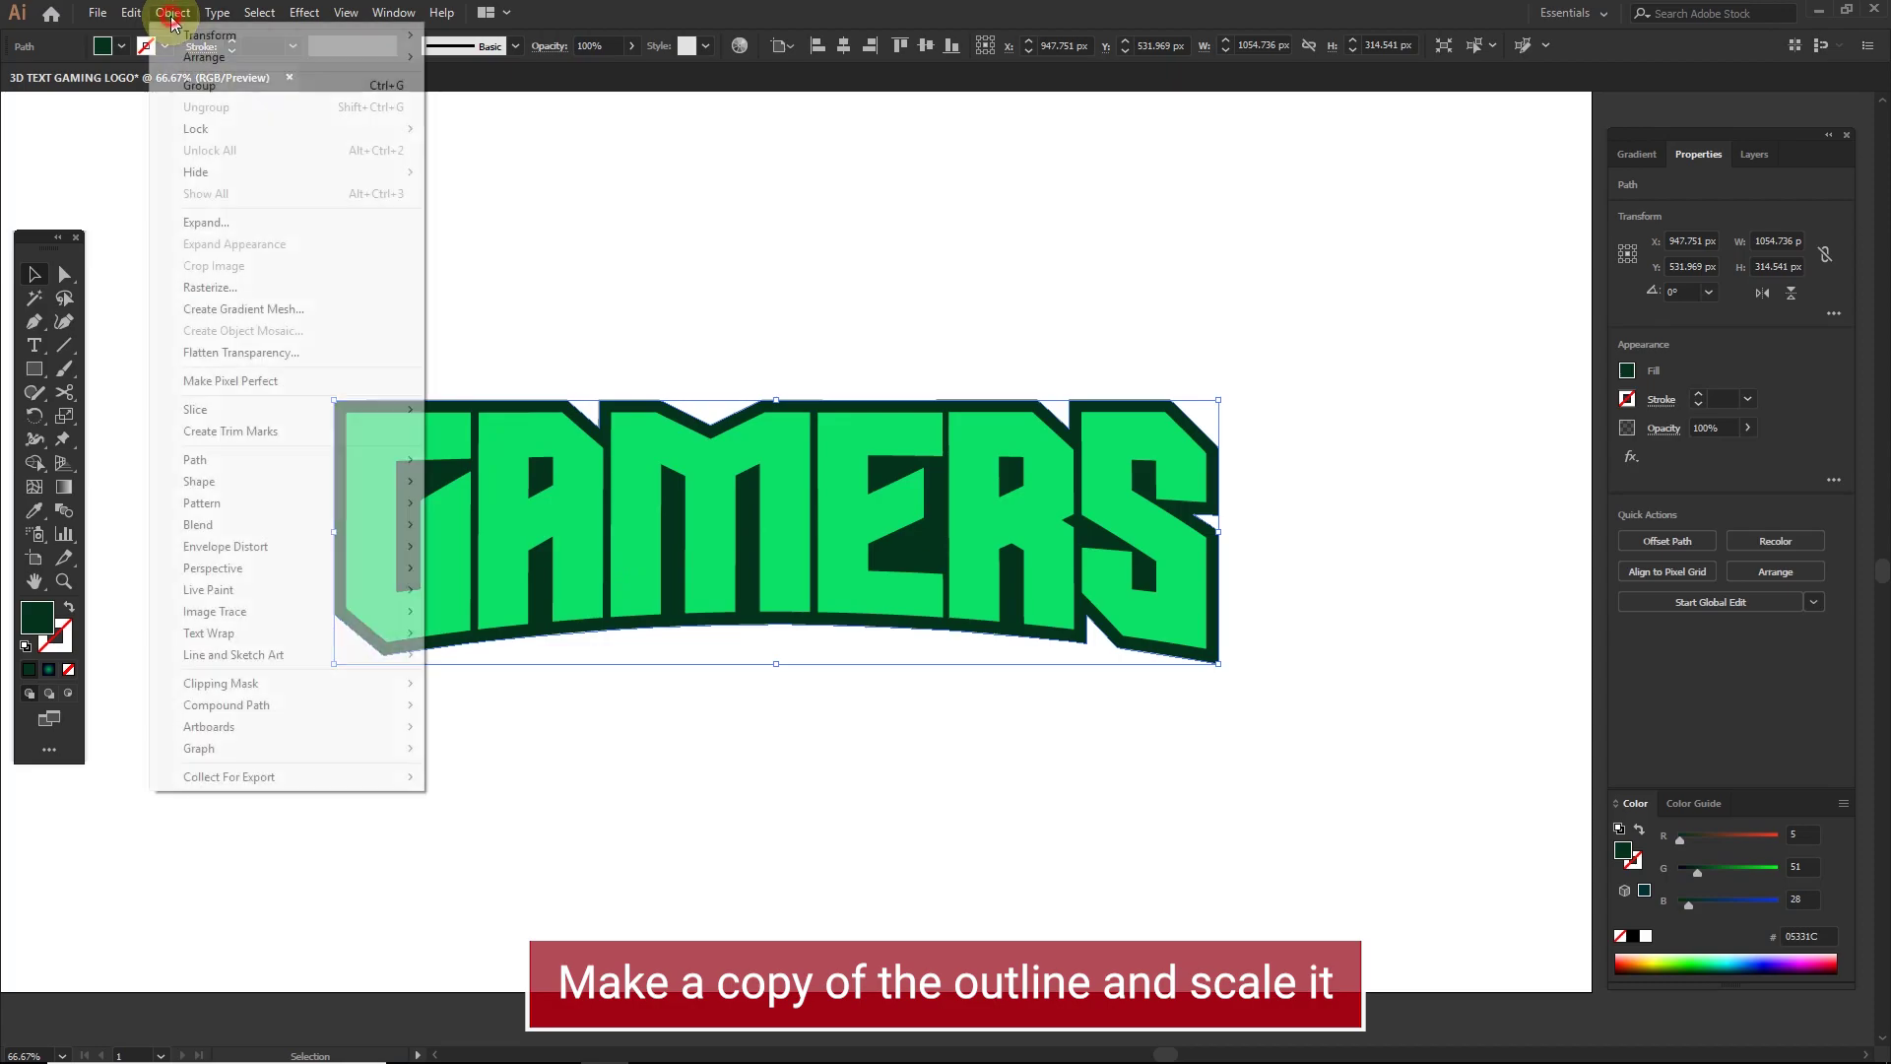
mouse_move(131, 13)
click(165, 108)
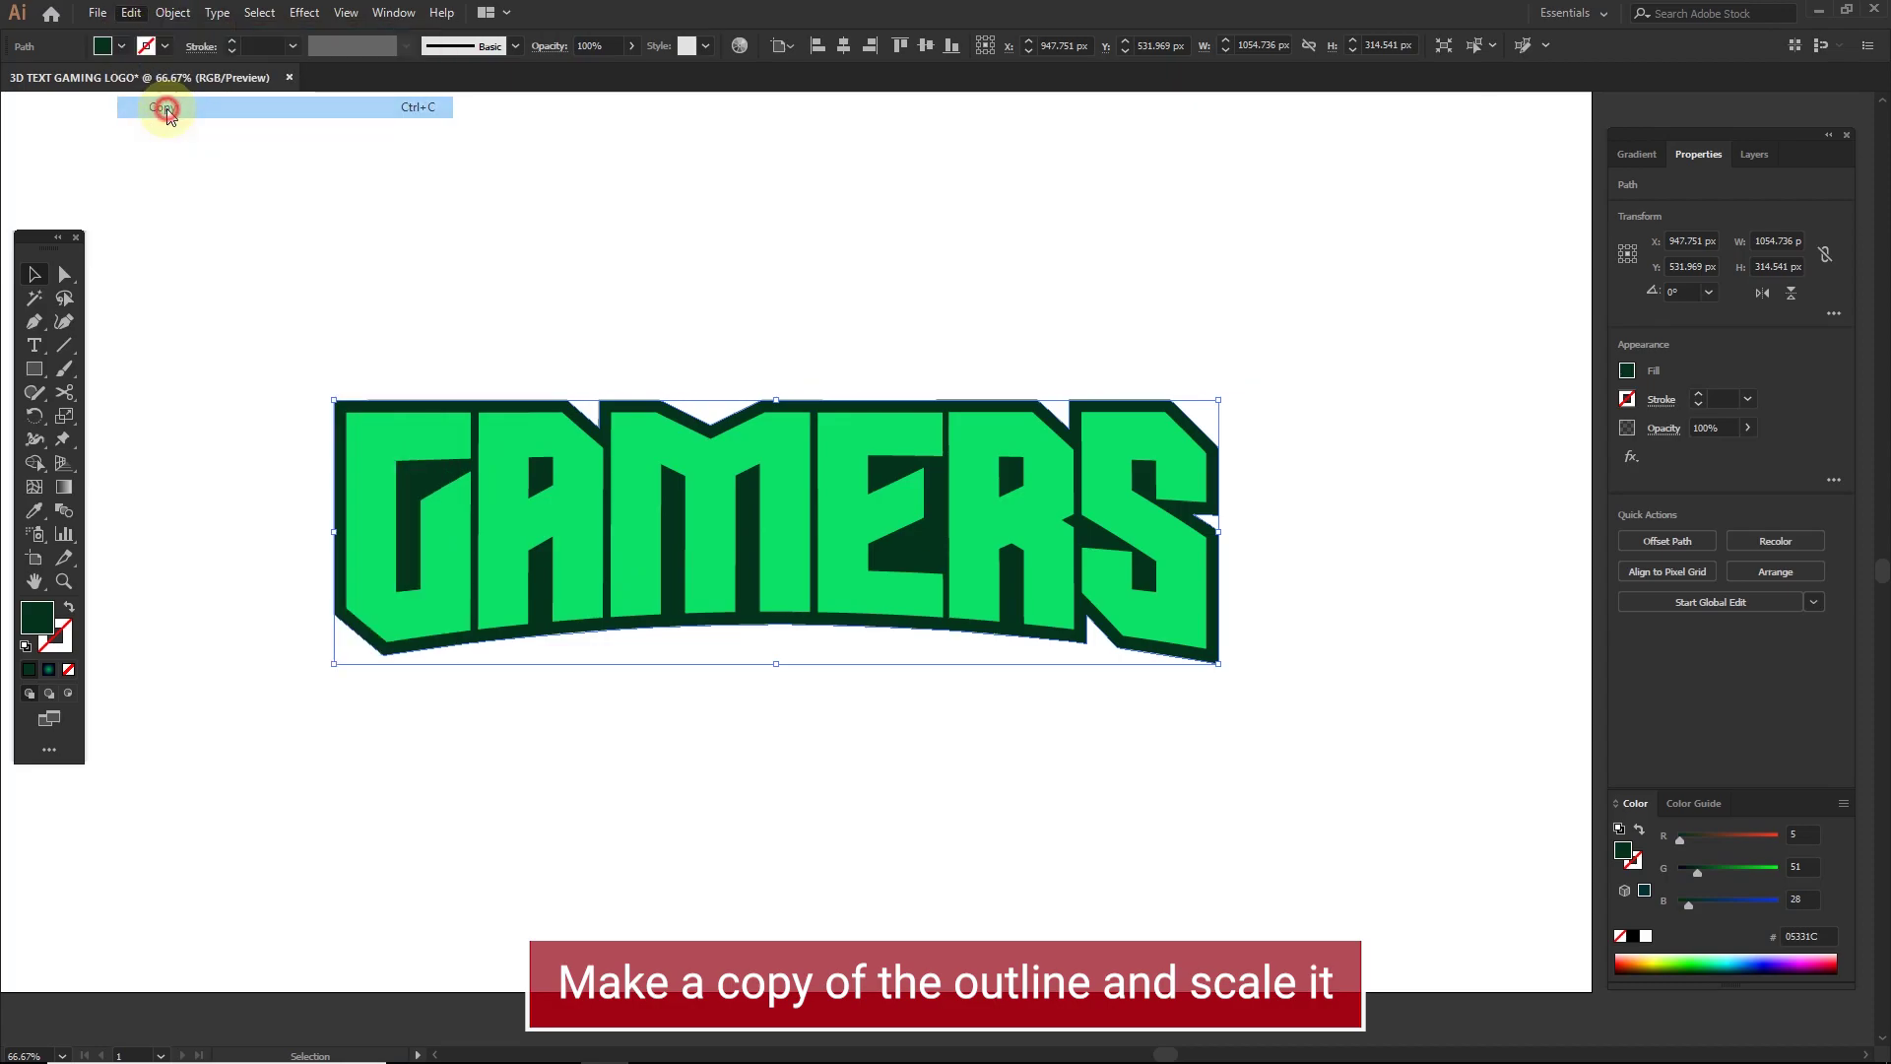
click(132, 13)
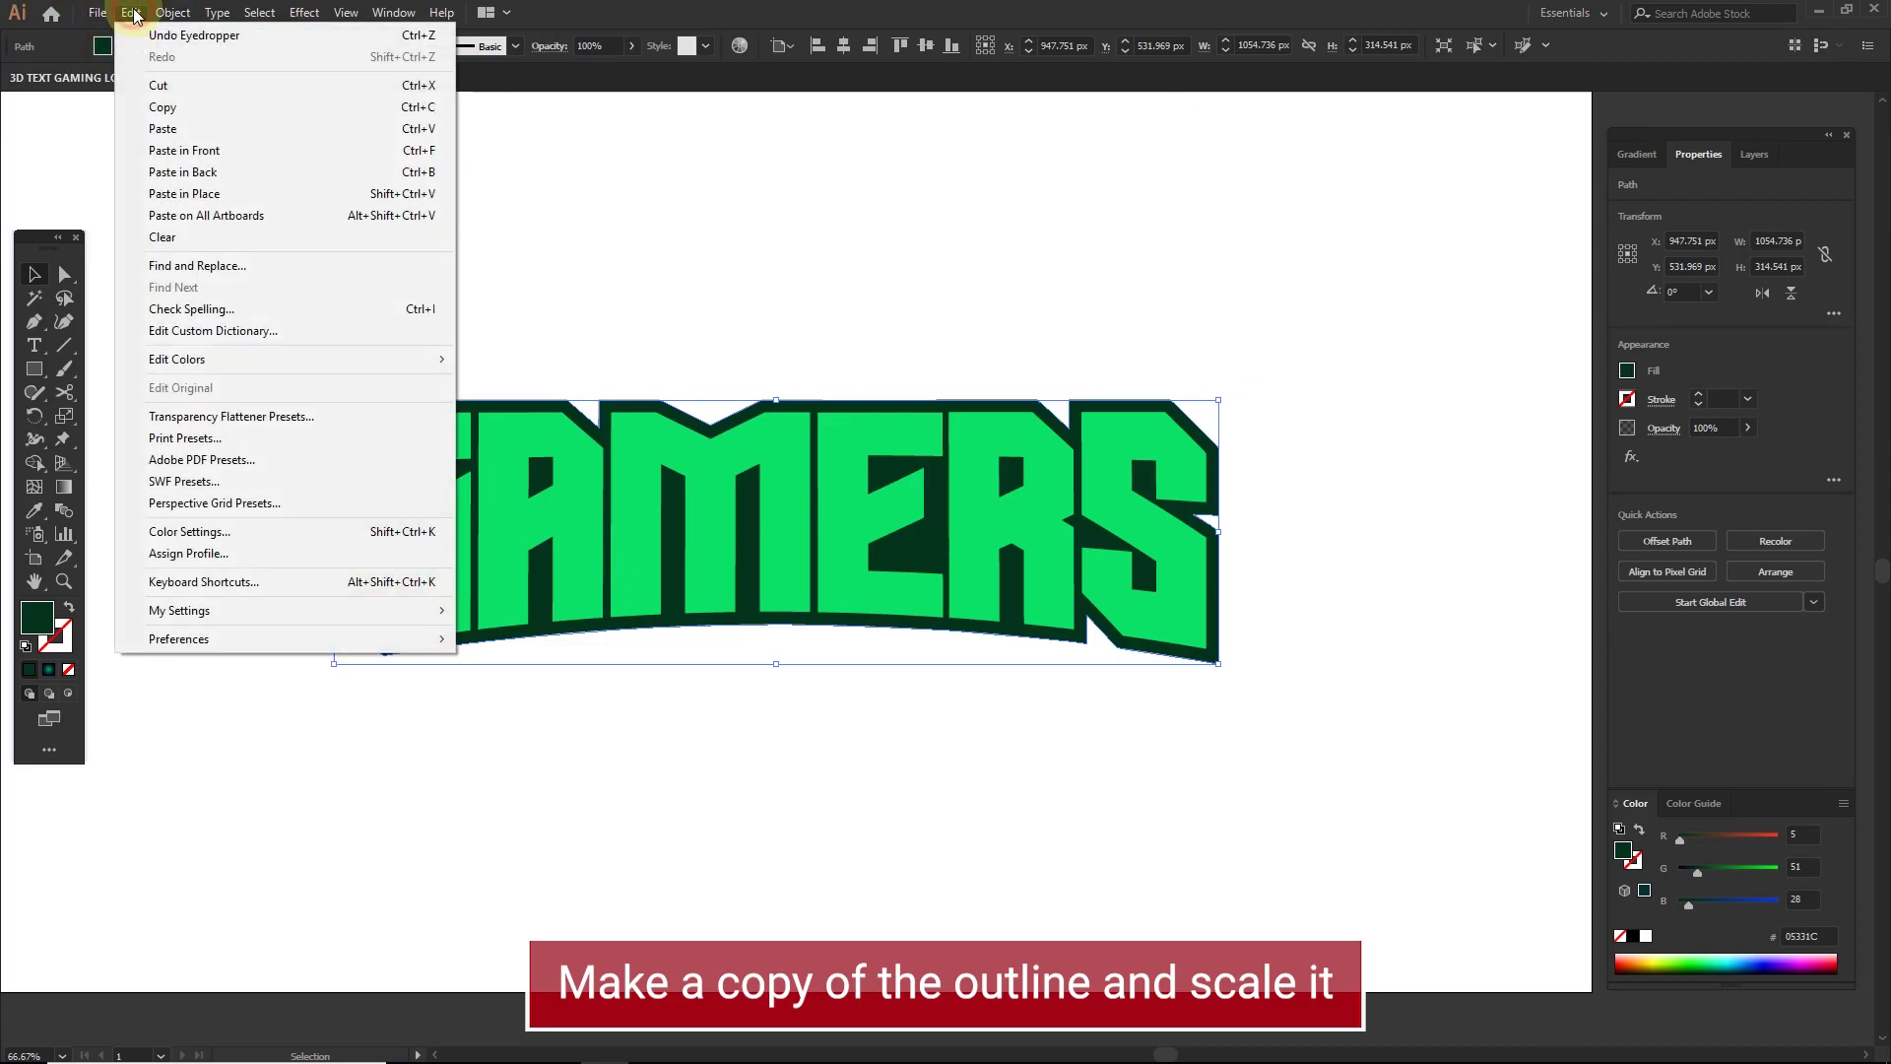
click(201, 175)
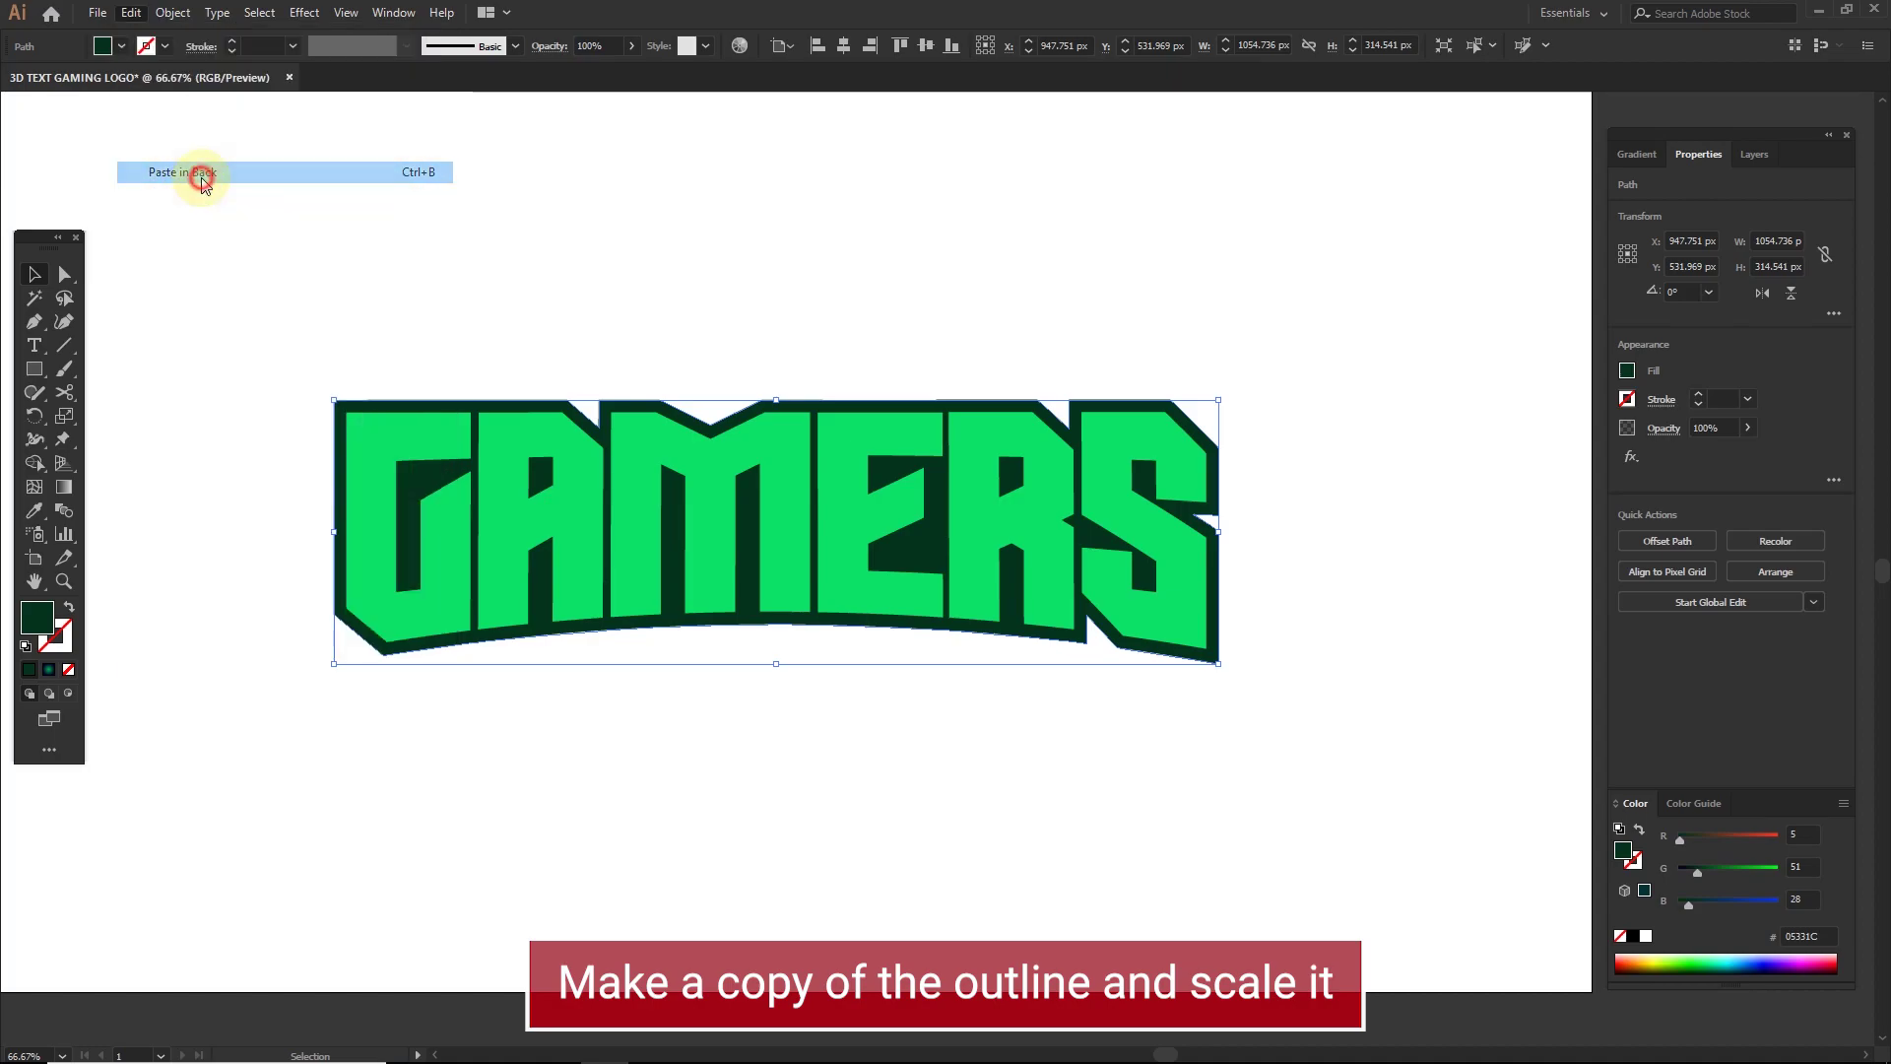
- Nudge the pasted outline copy down by about 58 px below the lettering
key(Down)
key(Down)
key(Down)
key(Down)
key(Down)
key(Down)
key(Down)
key(Down)
key(Down)
key(Down)
key(Down)
key(Down)
key(Down)
key(Down)
key(Down)
key(Down)
key(Down)
key(Down)
key(Down)
key(Down)
key(Down)
key(Down)
key(Down)
key(Down)
key(Down)
key(Down)
key(Down)
key(Down)
key(Down)
key(Down)
key(Down)
key(Down)
key(Down)
key(Down)
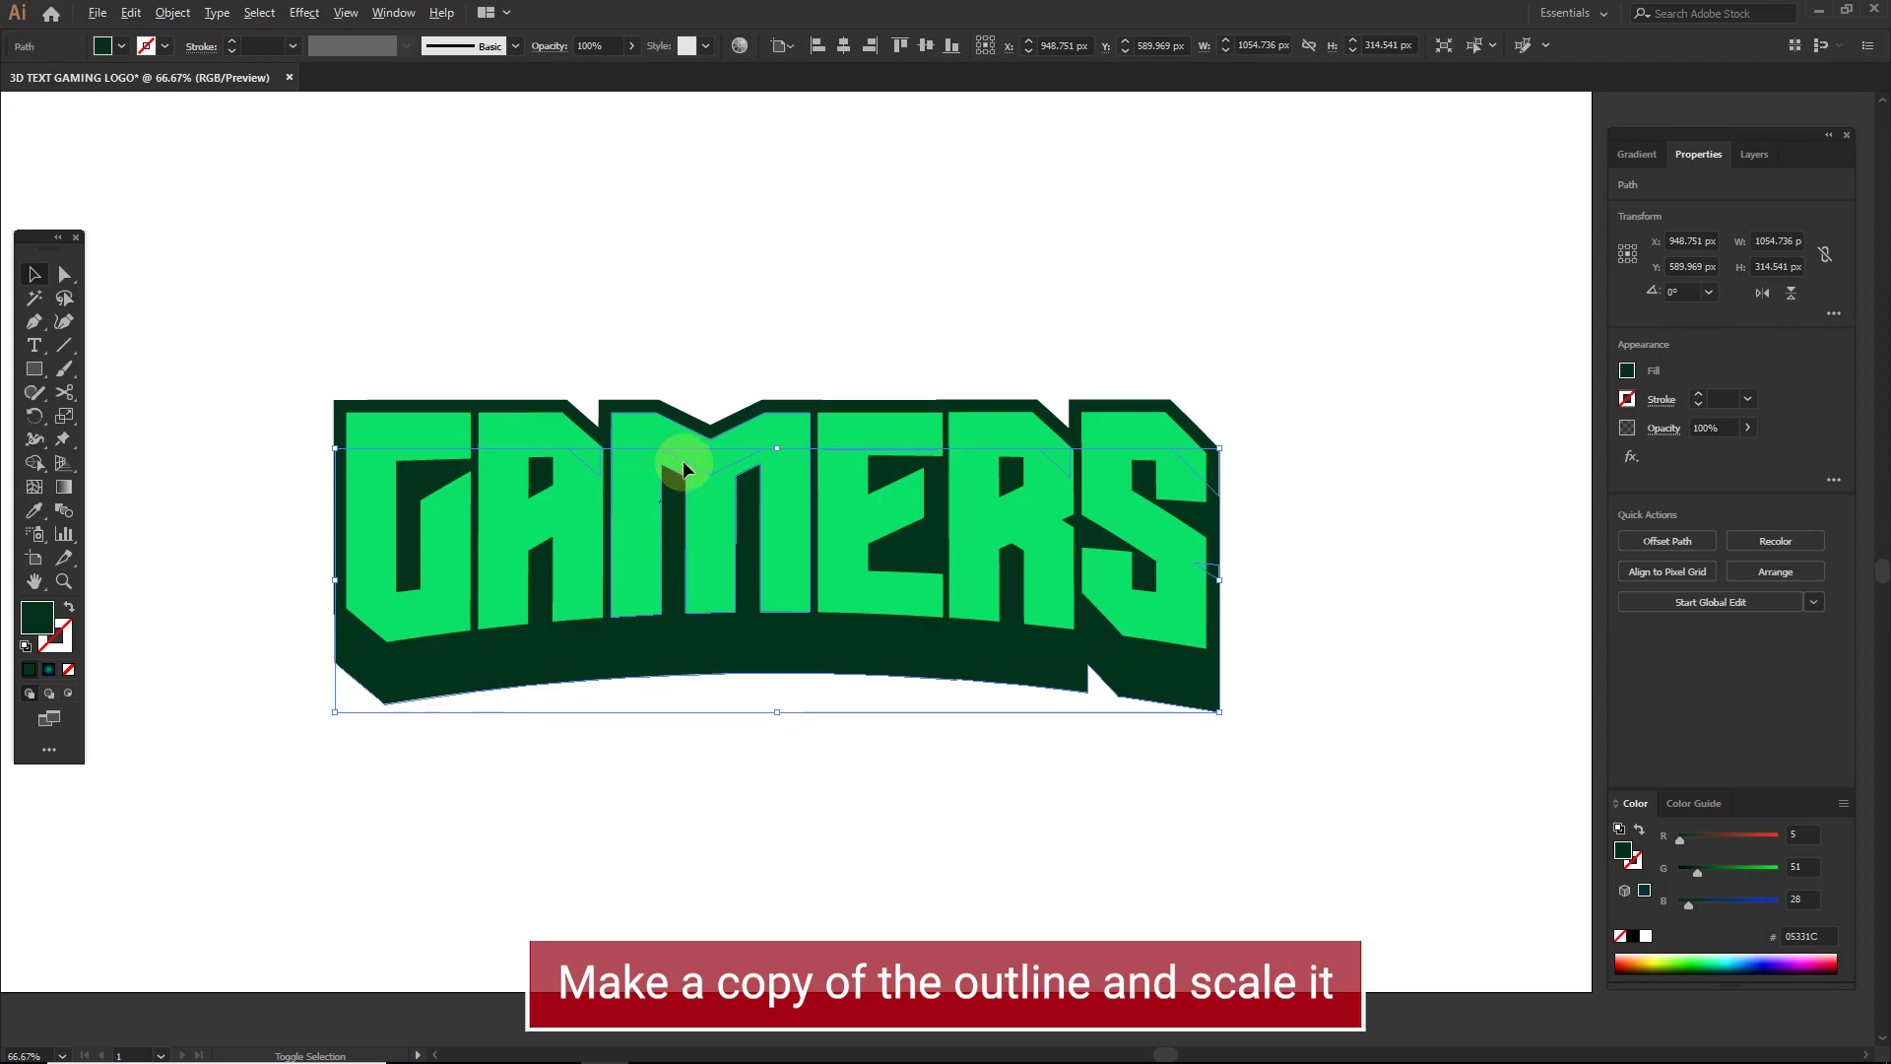
- Scale the rear outline copy proportionally about its center to about 820 by 244 px and deselect it
drag(1219, 448, 1199, 487)
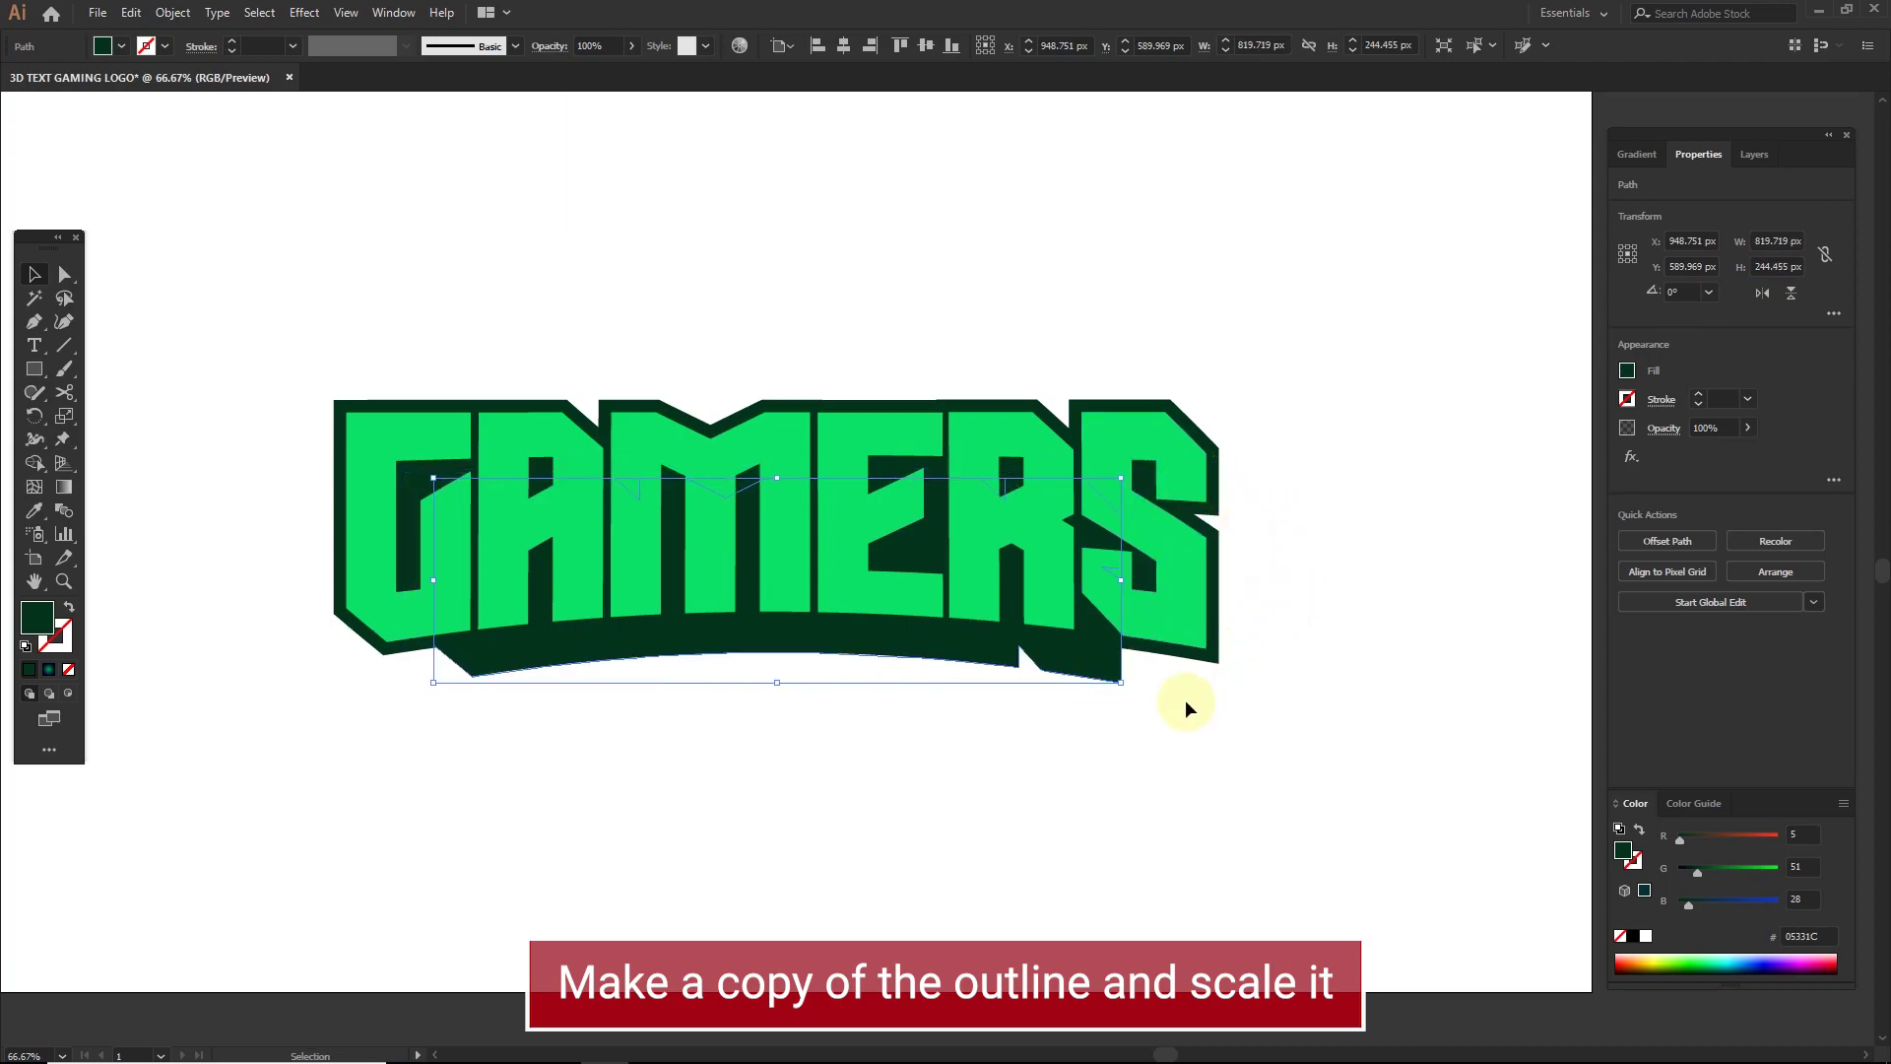
click(964, 724)
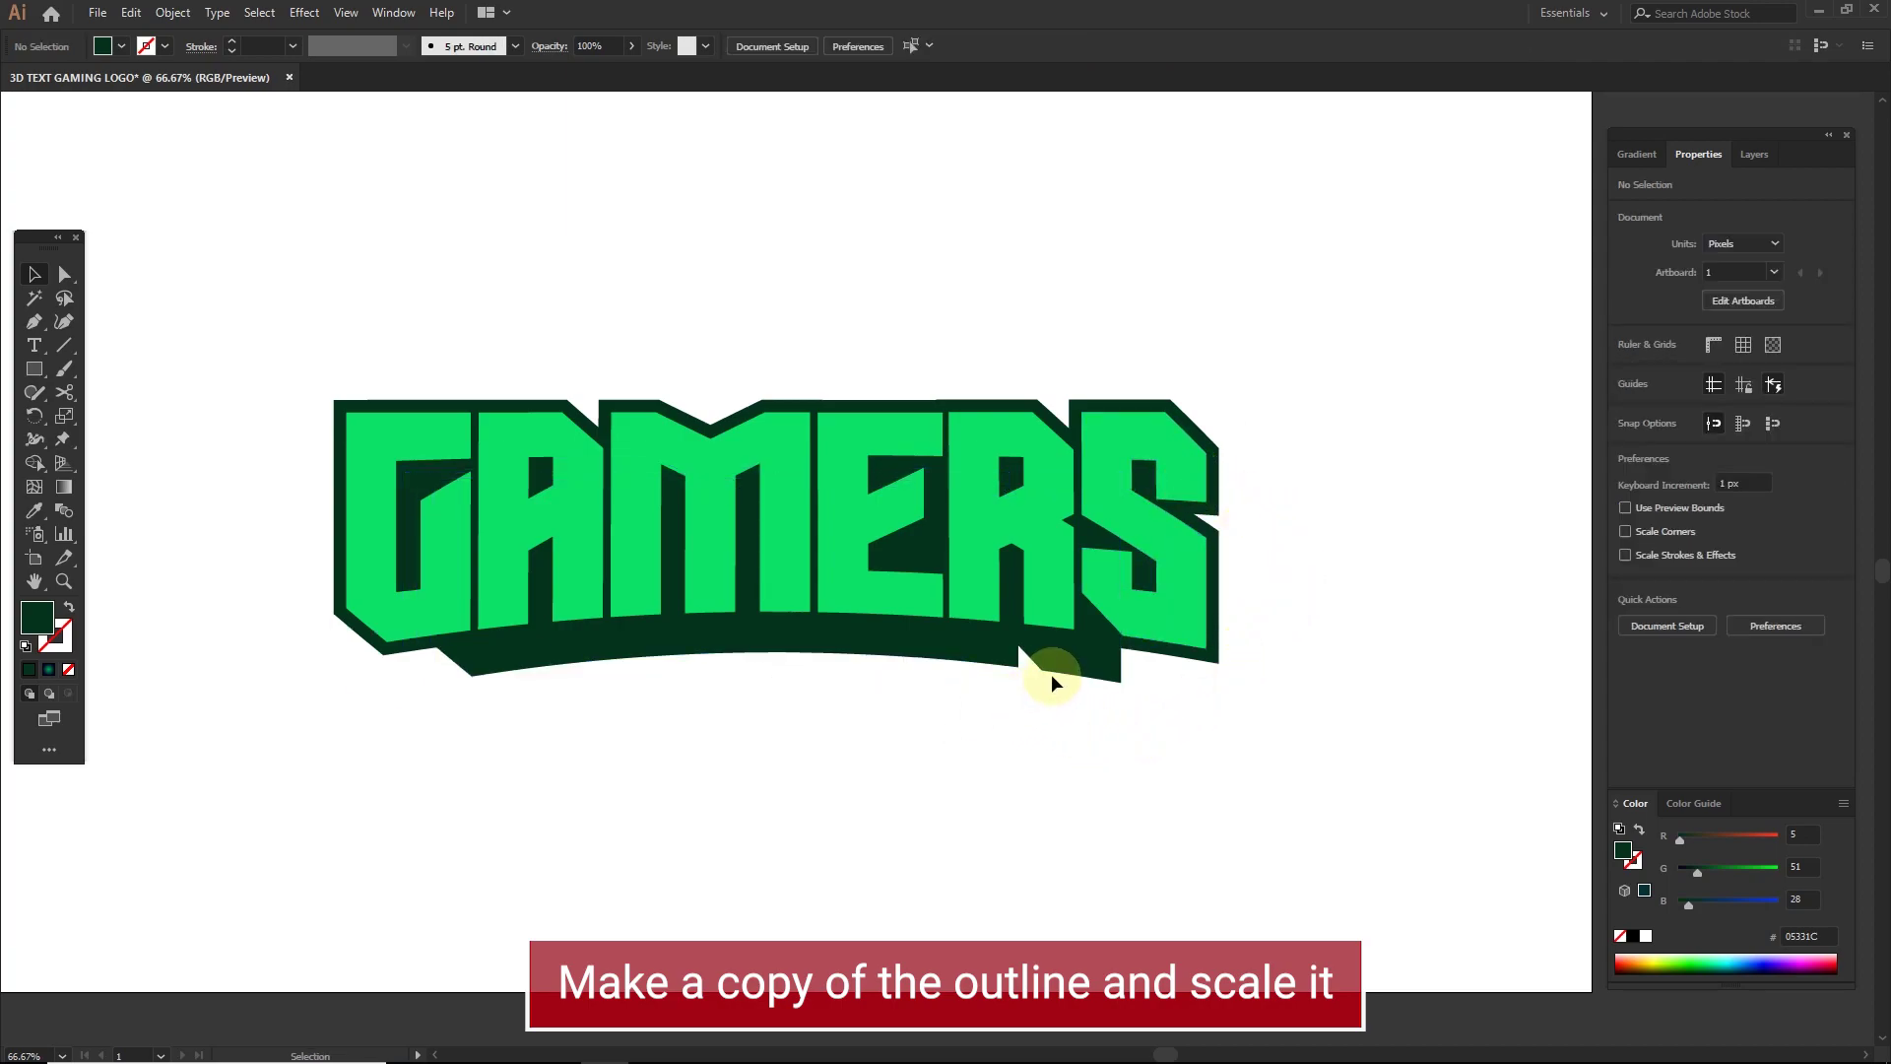
click(1394, 467)
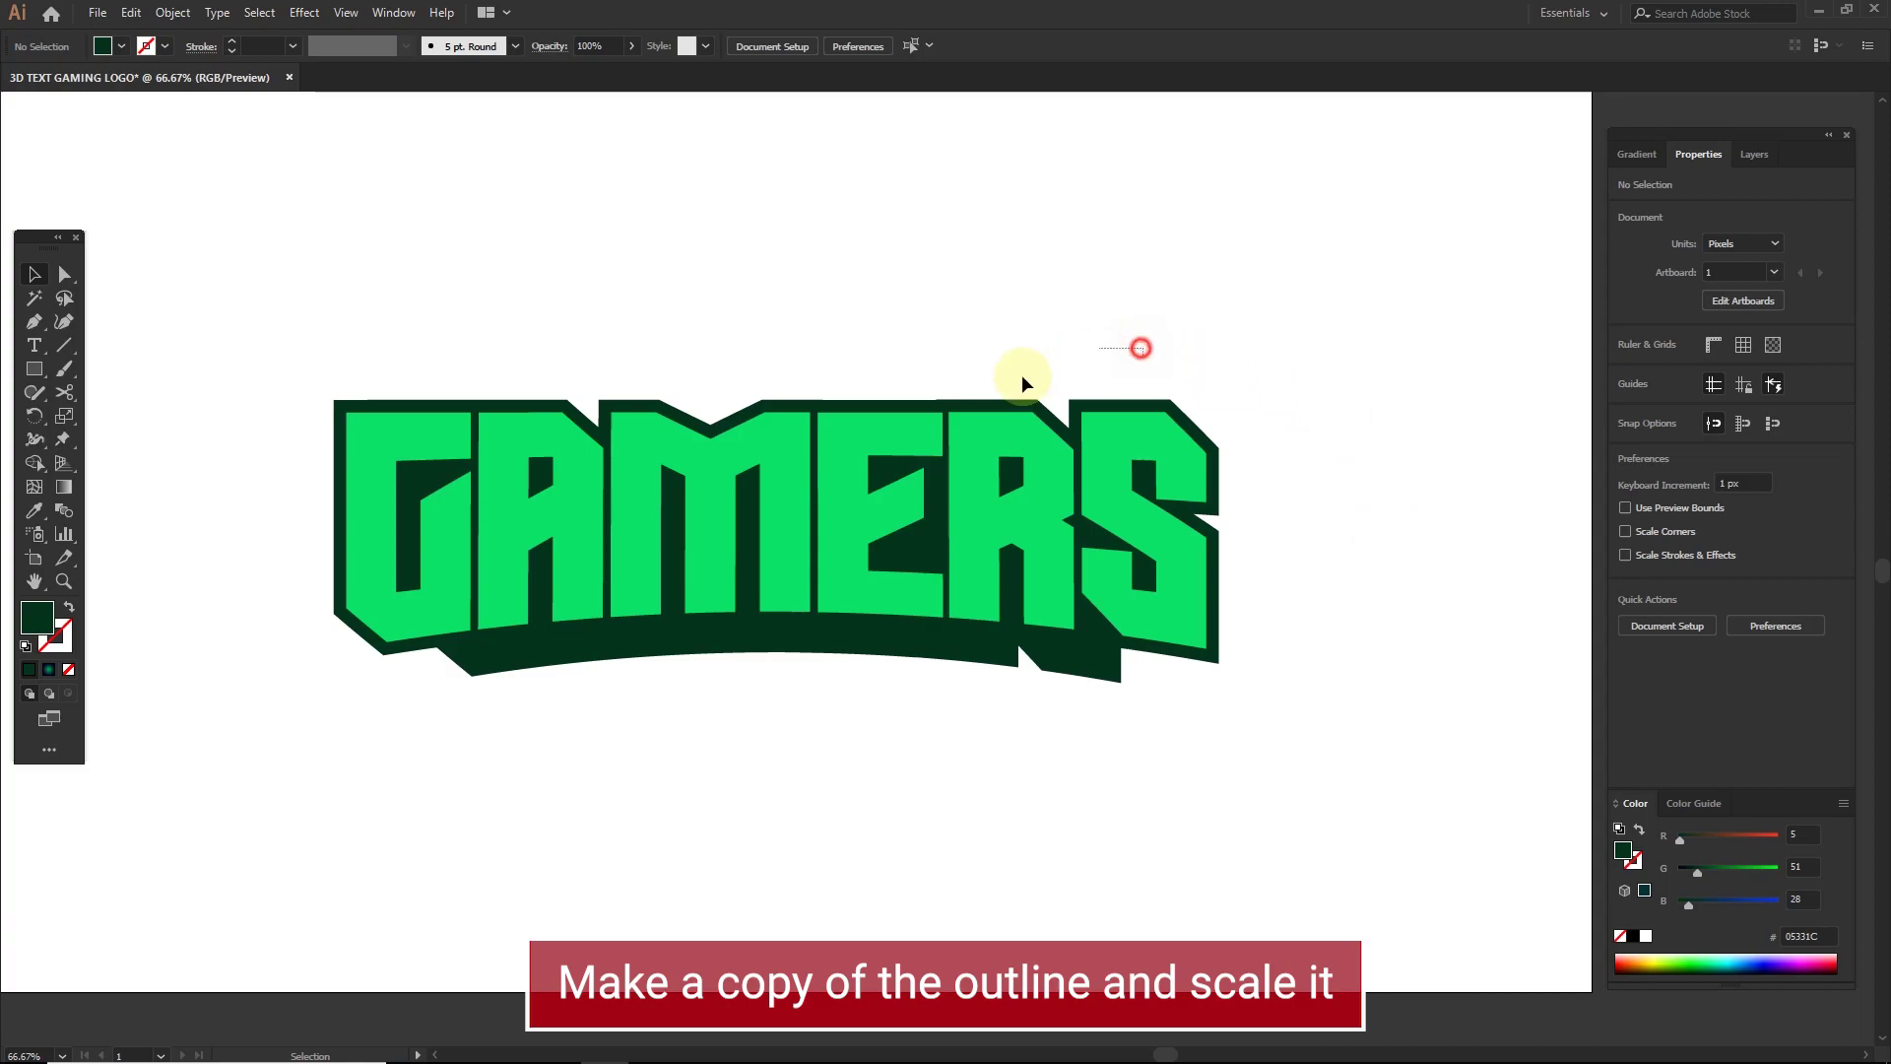
- Select the green letters with their front outline and center them horizontally on the artboard
drag(870, 435, 882, 430)
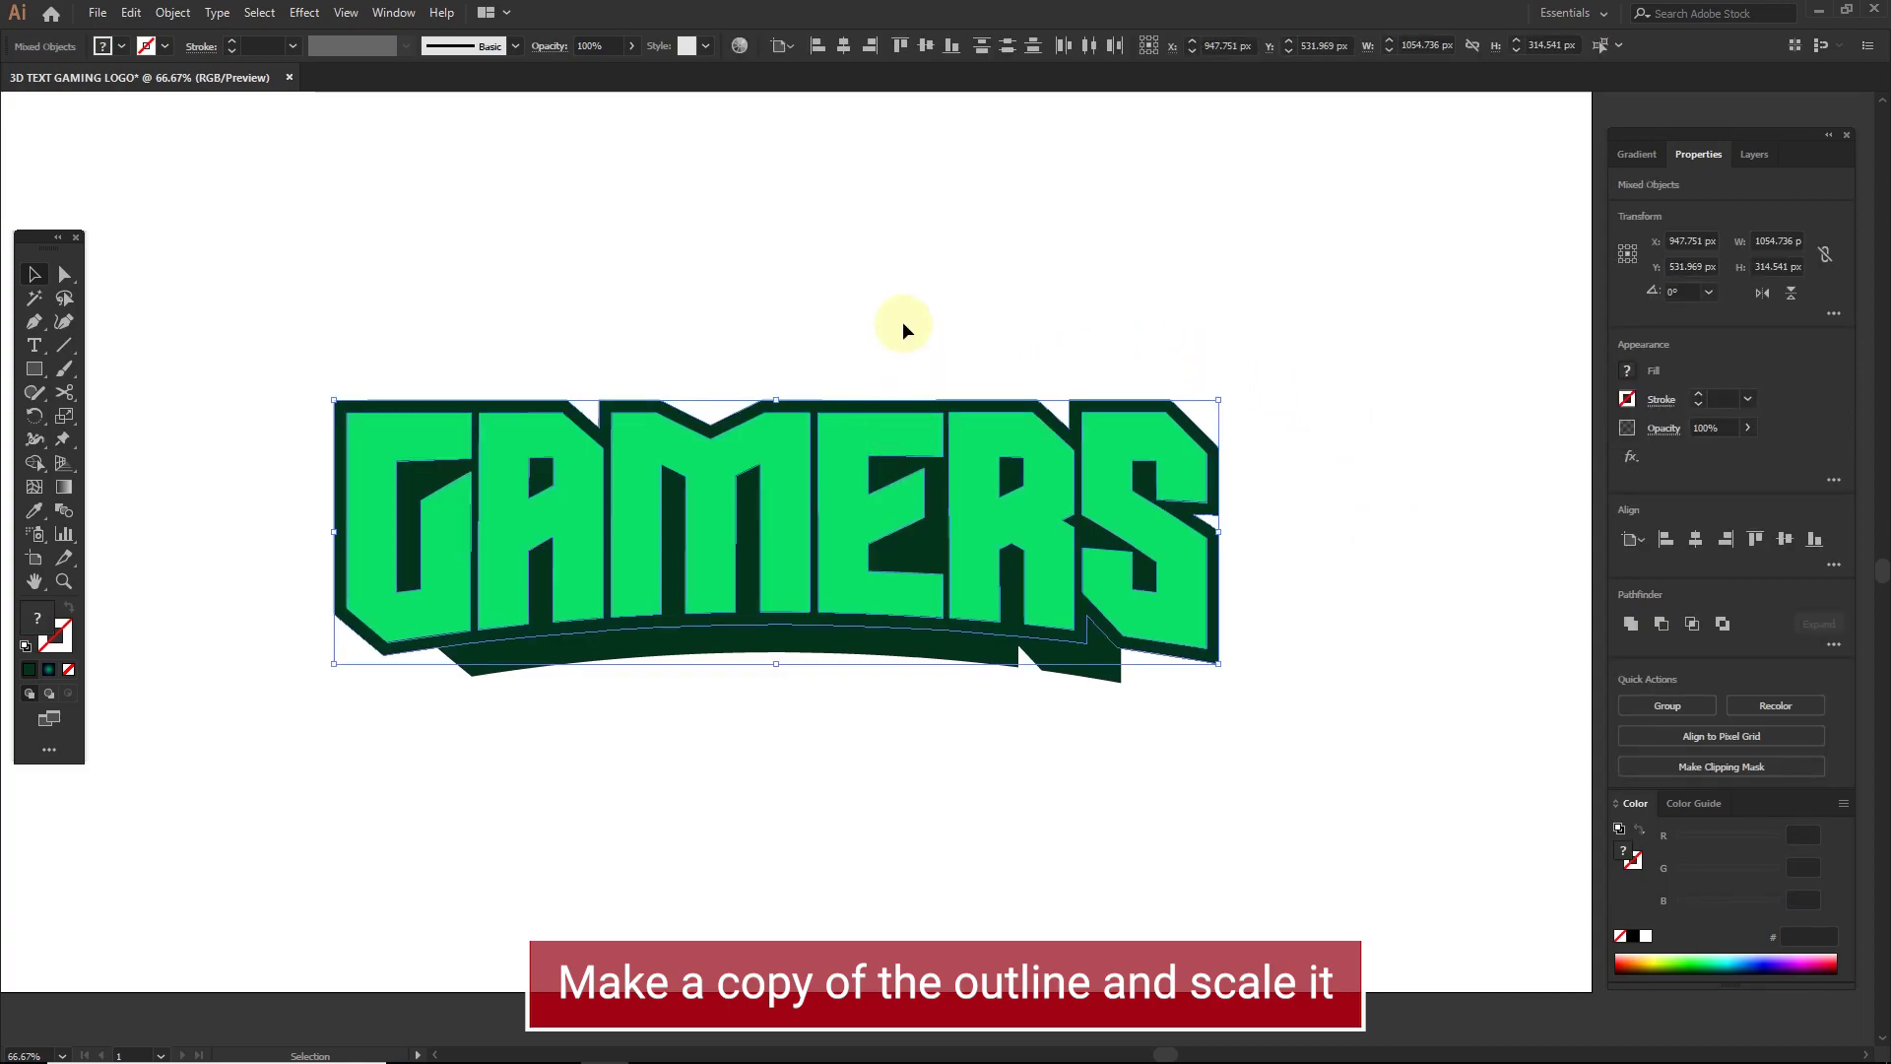
click(845, 47)
click(945, 797)
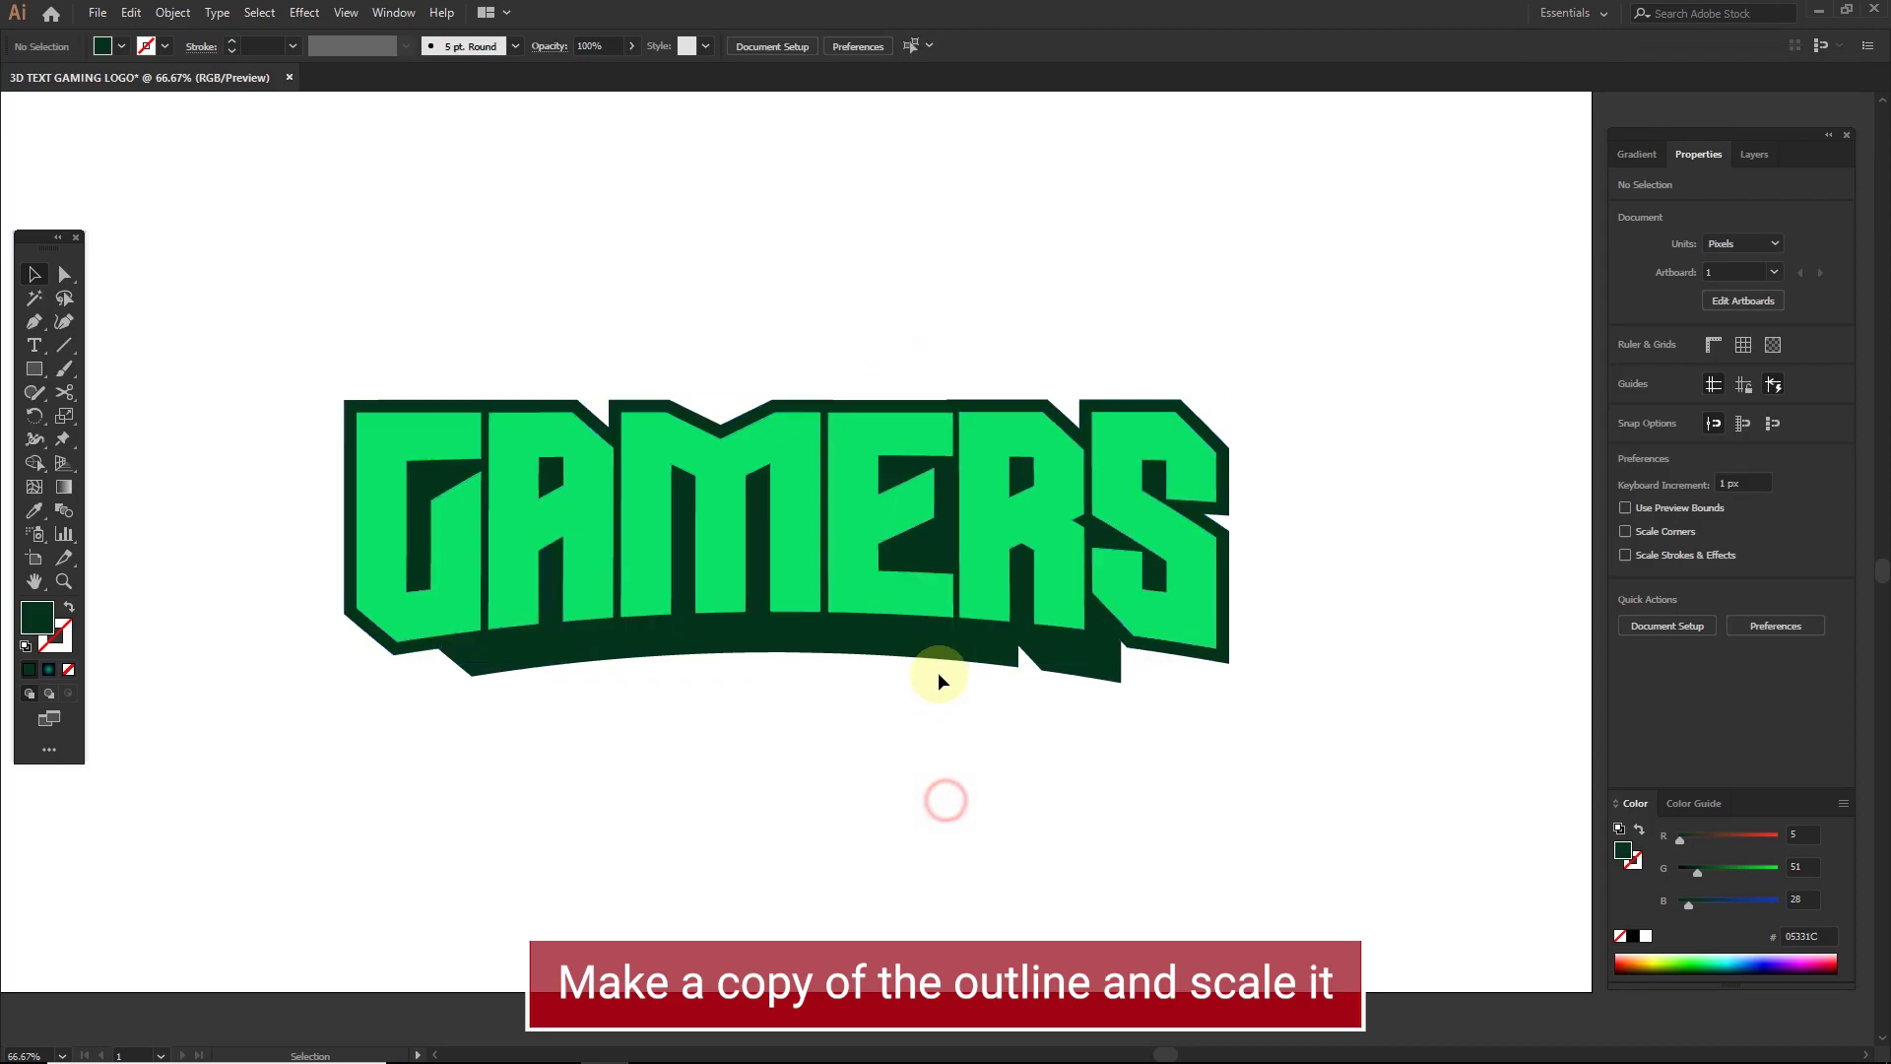
- Select the rear outline copy, center it horizontally on the artboard and deselect it
click(940, 635)
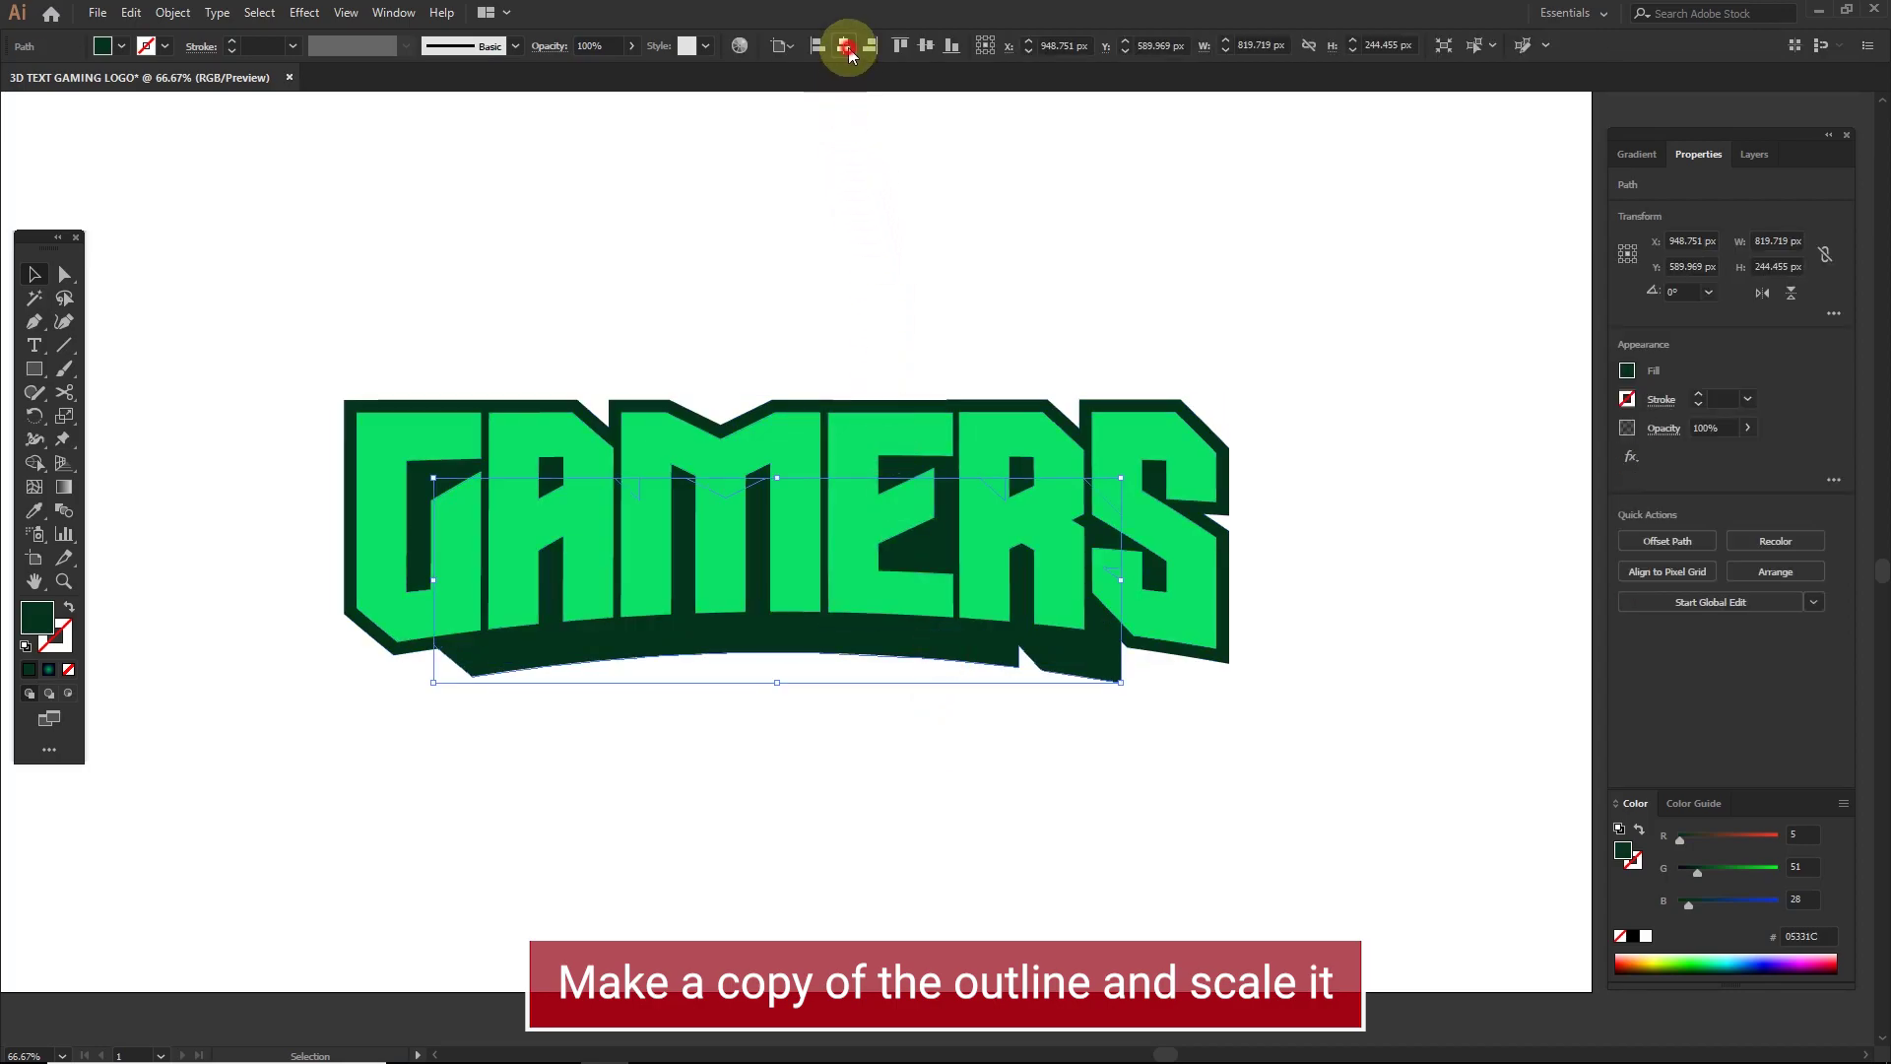
click(836, 751)
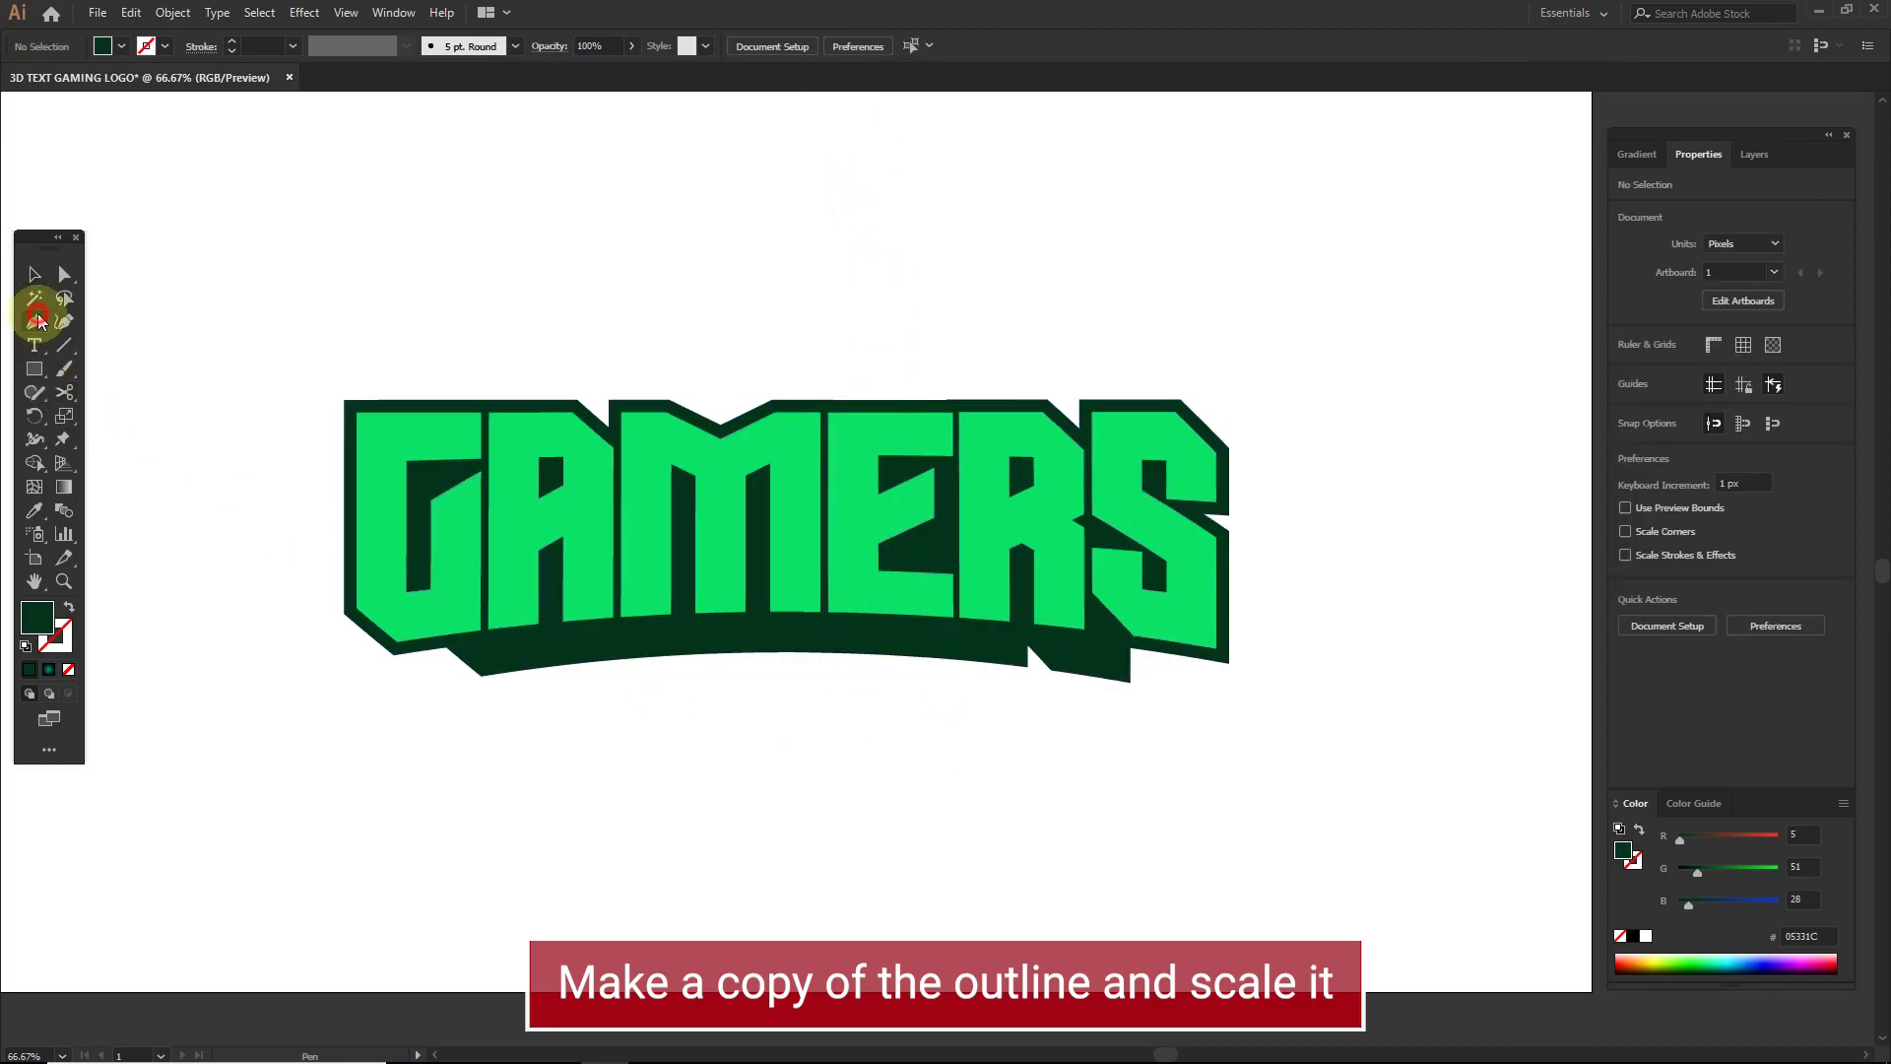
- Fill the gap between the front outline and rear copy below the letter G with a dark green Pen tool shape
scroll(380, 642, up, 2)
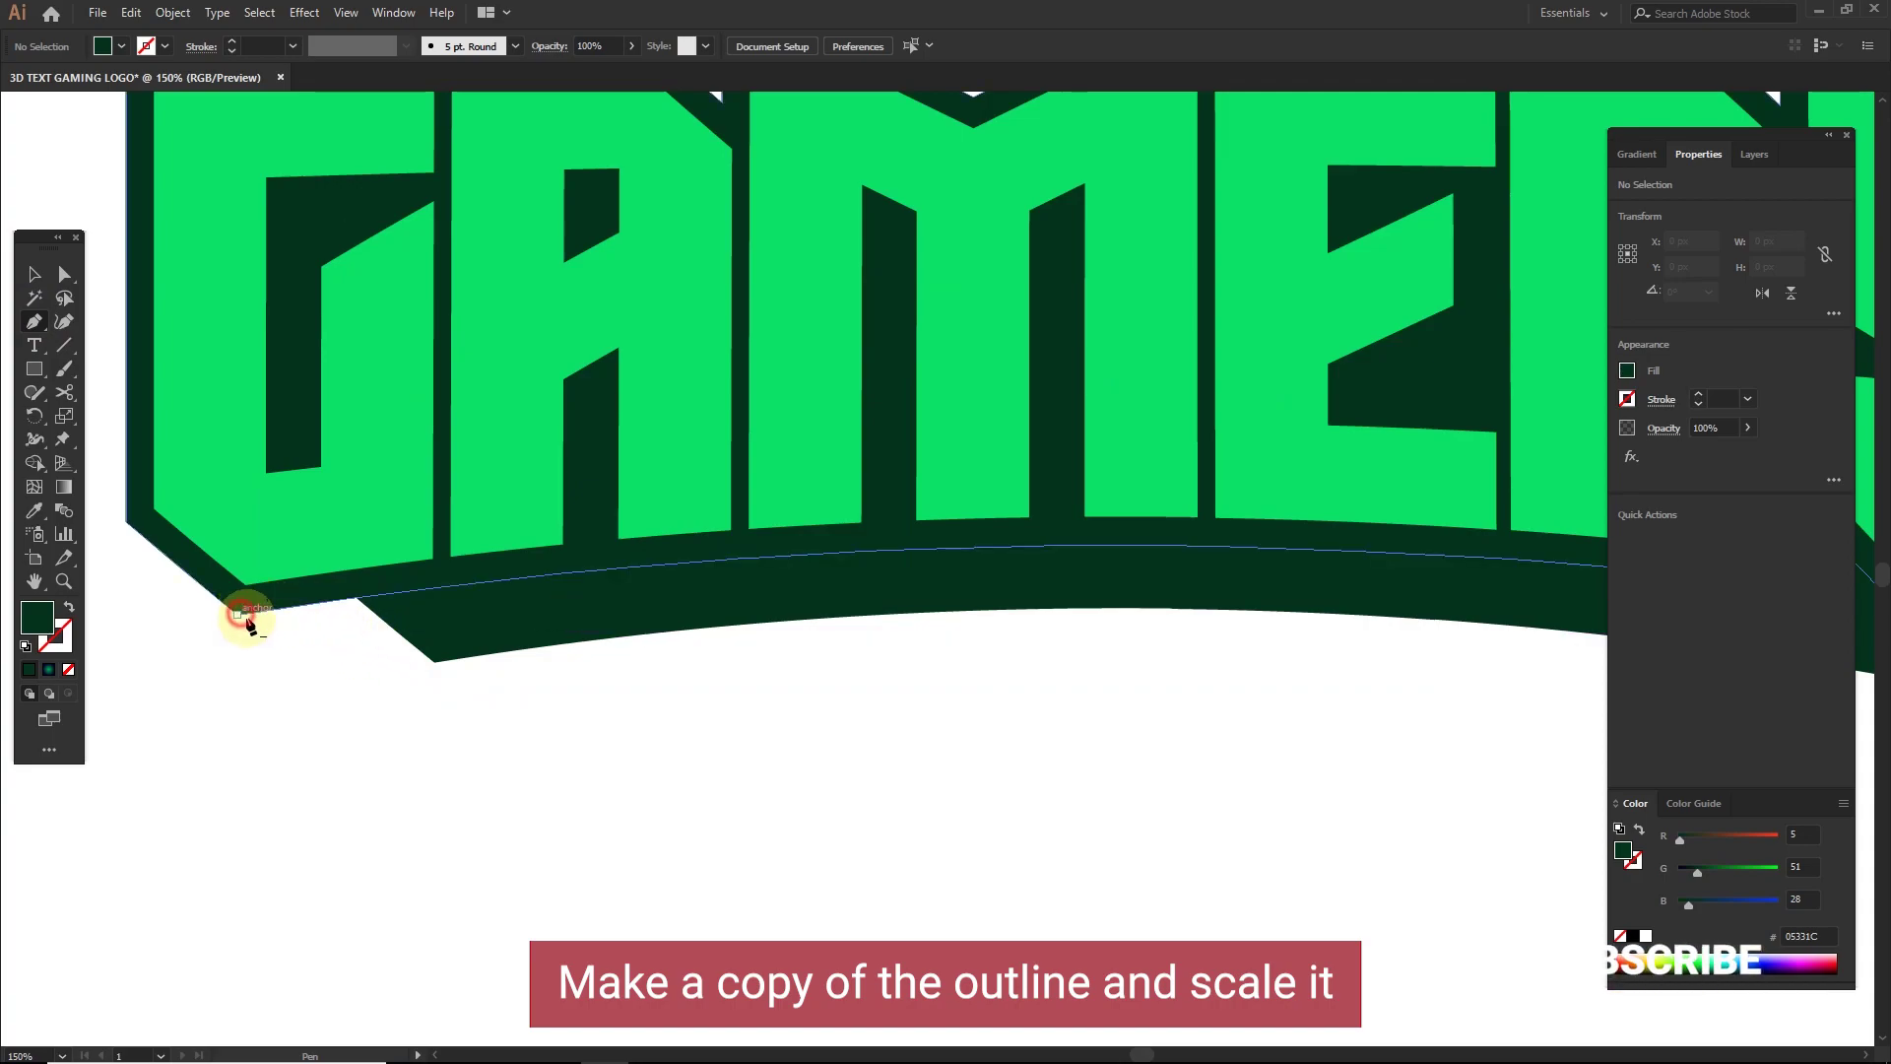
click(239, 613)
click(436, 661)
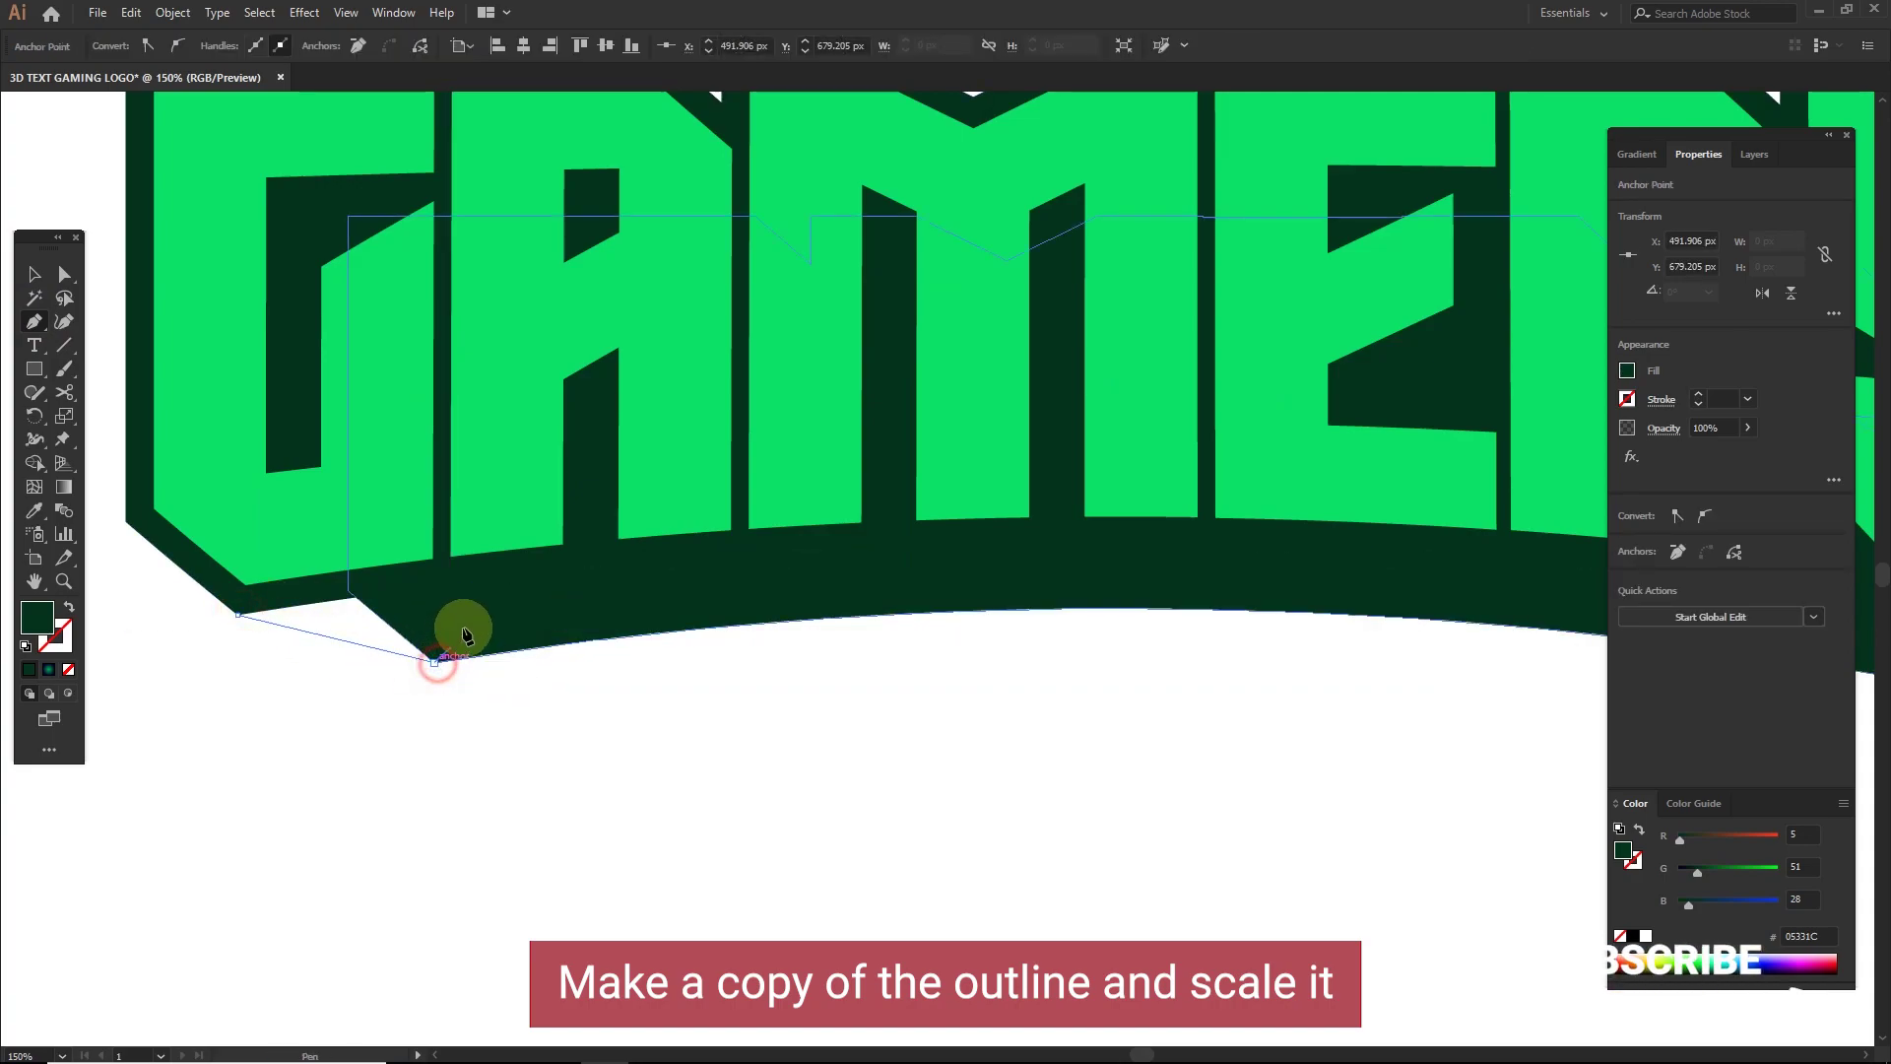
click(486, 604)
click(368, 578)
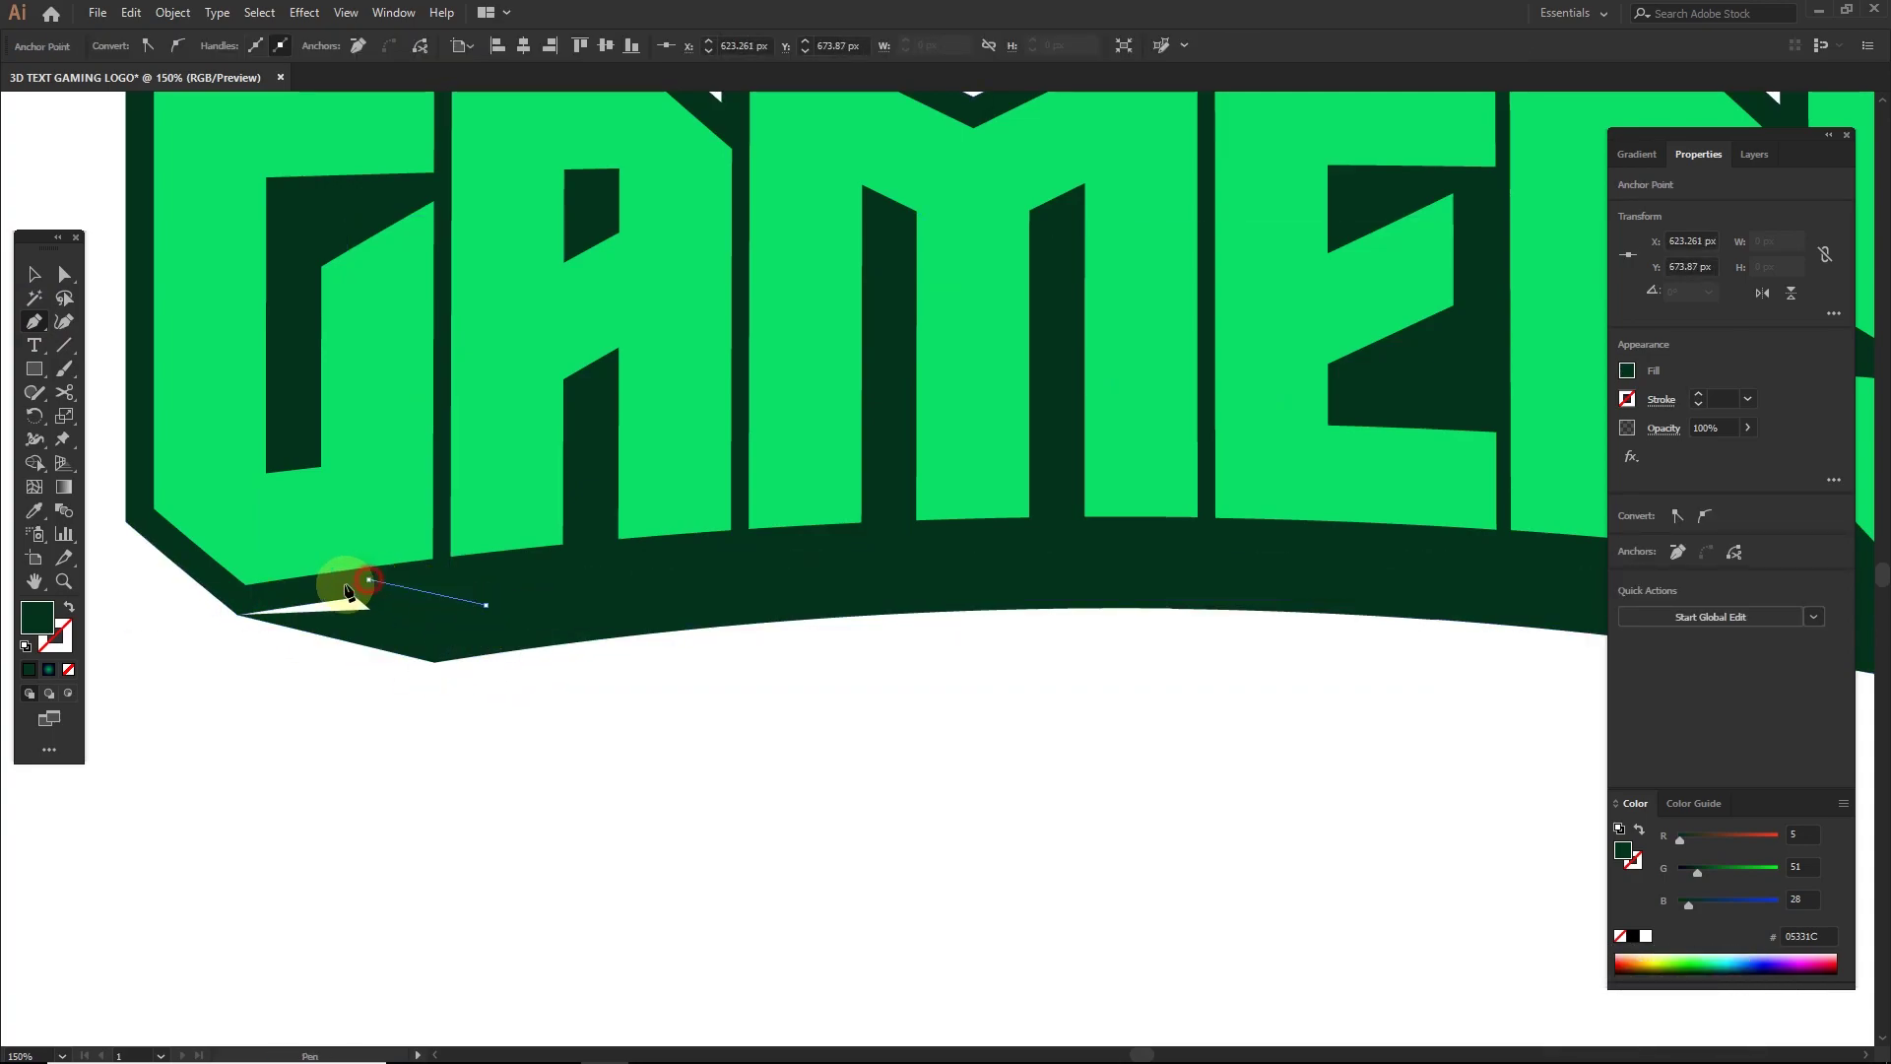
click(240, 616)
key(v)
click(668, 824)
- Draw a dark green Pen tool shape joining the front outline and rear copy at the corner below the letter S
key(ctrl+0)
scroll(1186, 737, up, 3)
key(p)
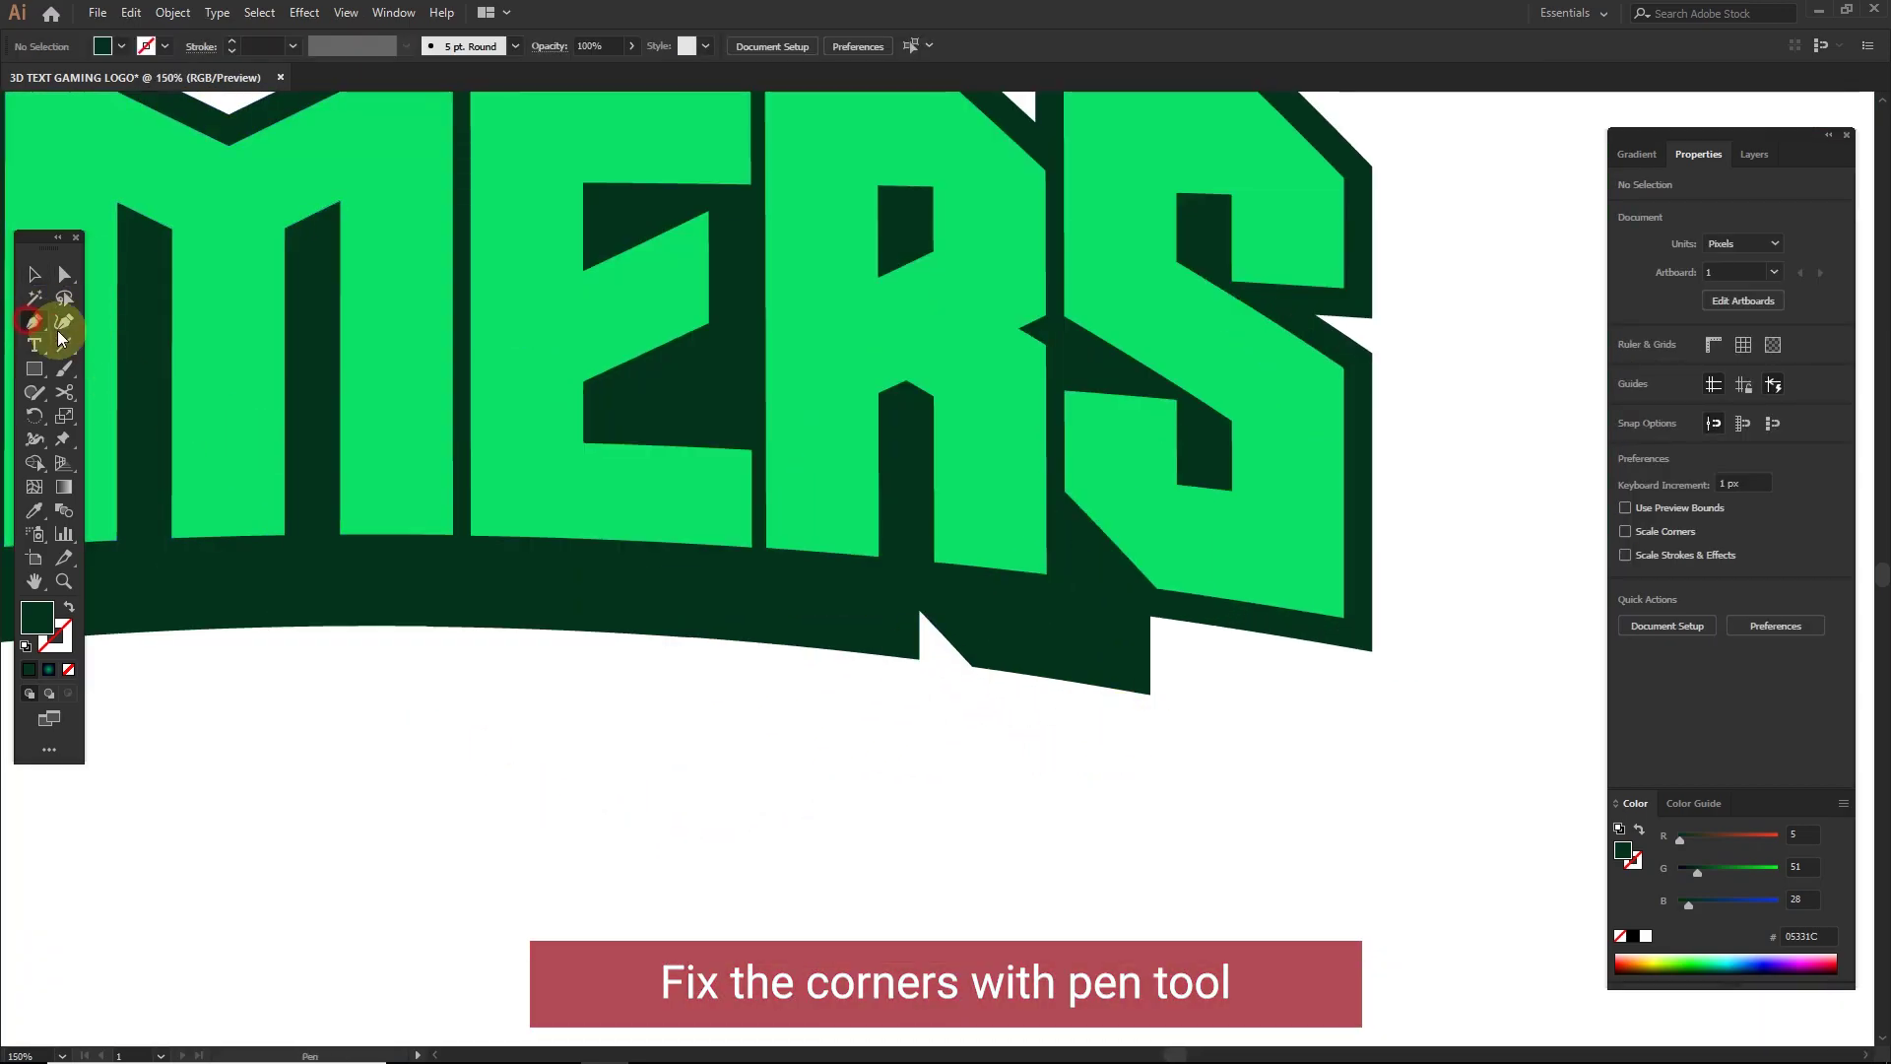
click(1150, 694)
click(1372, 650)
click(1151, 619)
click(1150, 695)
key(v)
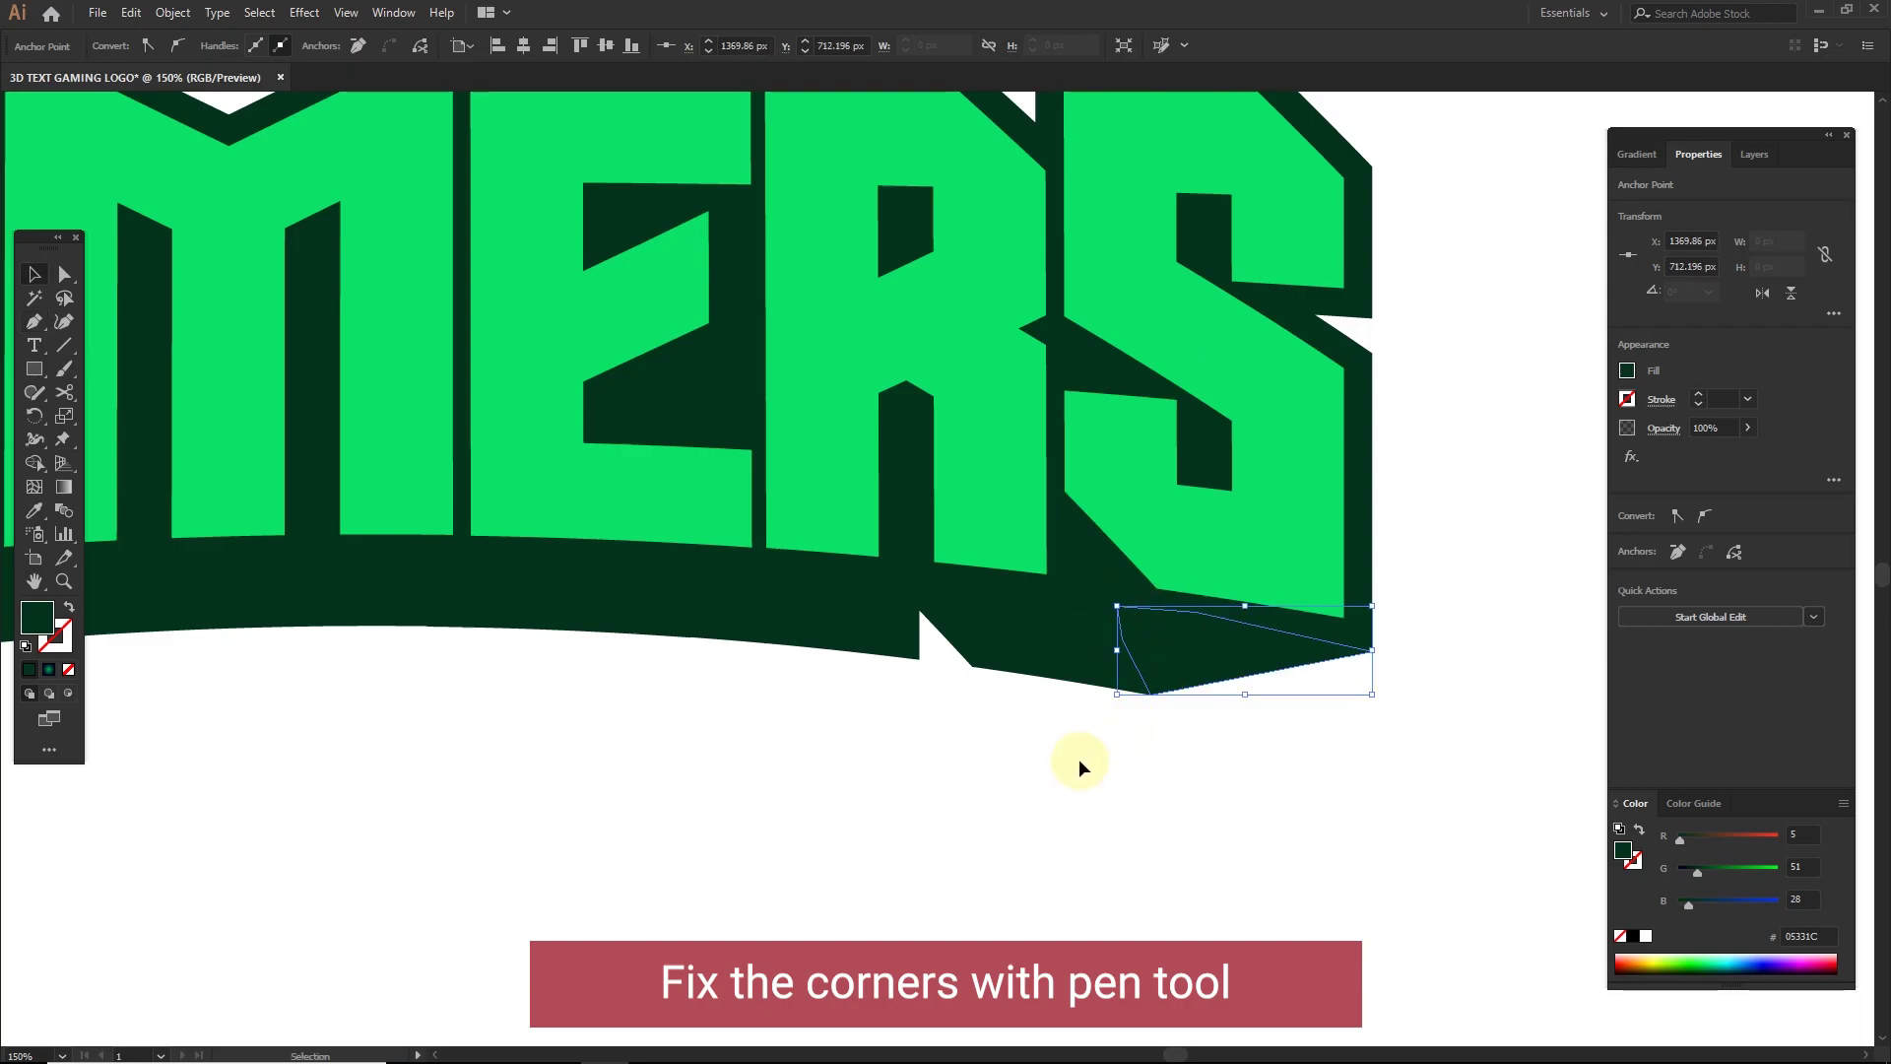
click(1106, 751)
- Close the triangular notch in the rear copy's lower edge below the letter R with a dark green Pen tool shape
click(34, 321)
scroll(852, 661, up, 2)
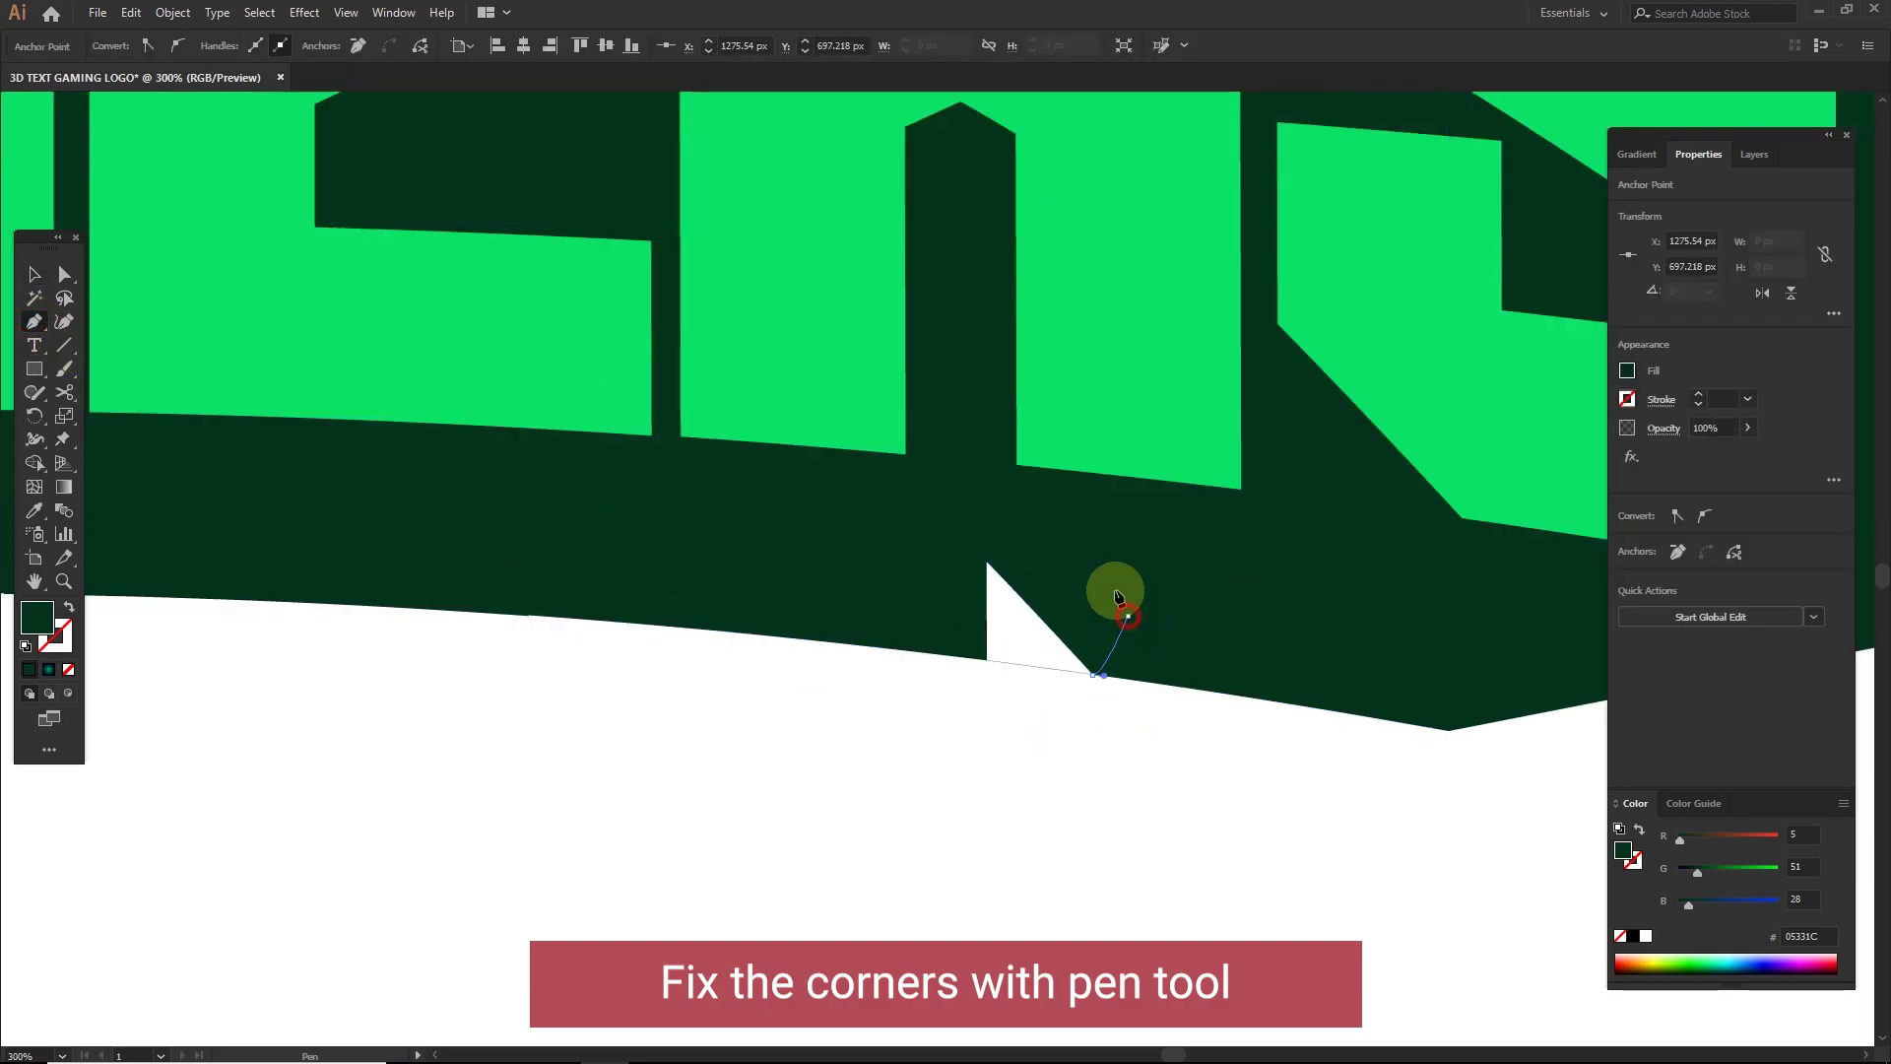
click(983, 654)
scroll(949, 748, down, 4)
drag(894, 760, 914, 735)
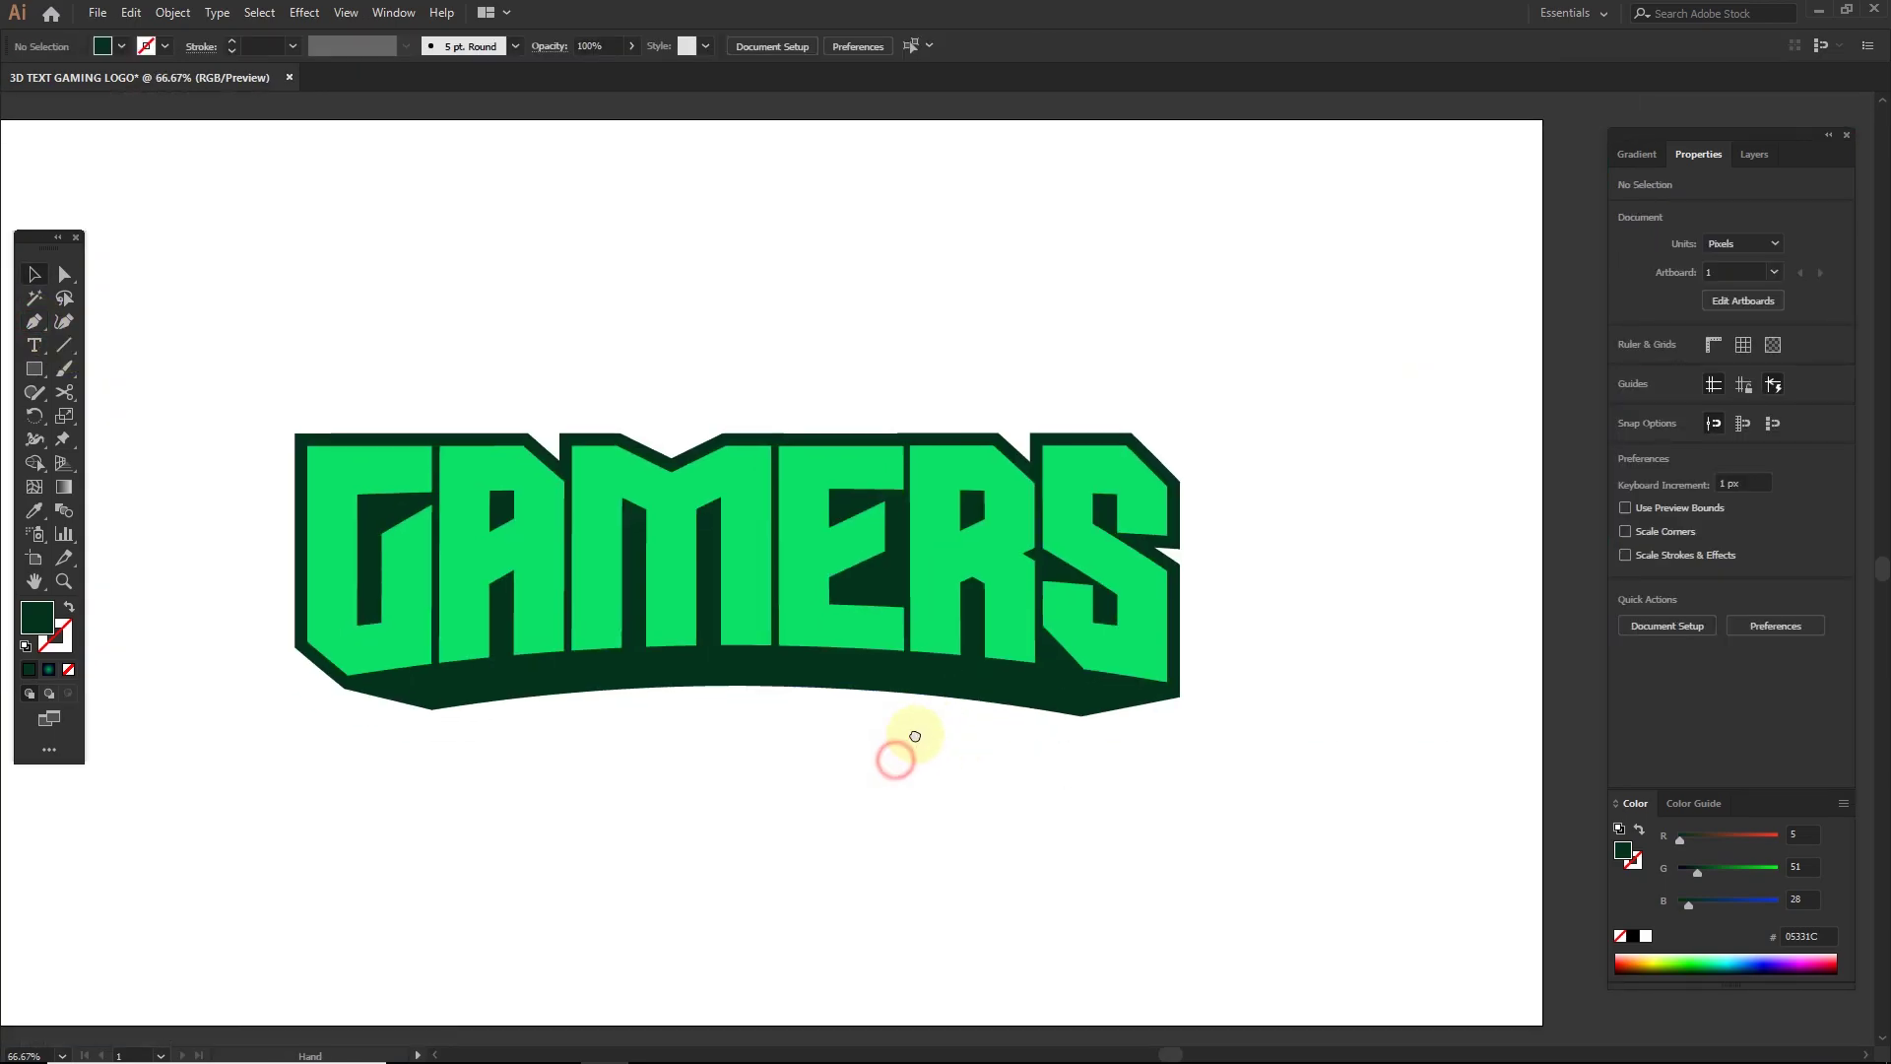
- Unite the front outline, rear copy and corner patches into one shape and send it behind the green letters
drag(1198, 329, 268, 806)
shift+click(520, 479)
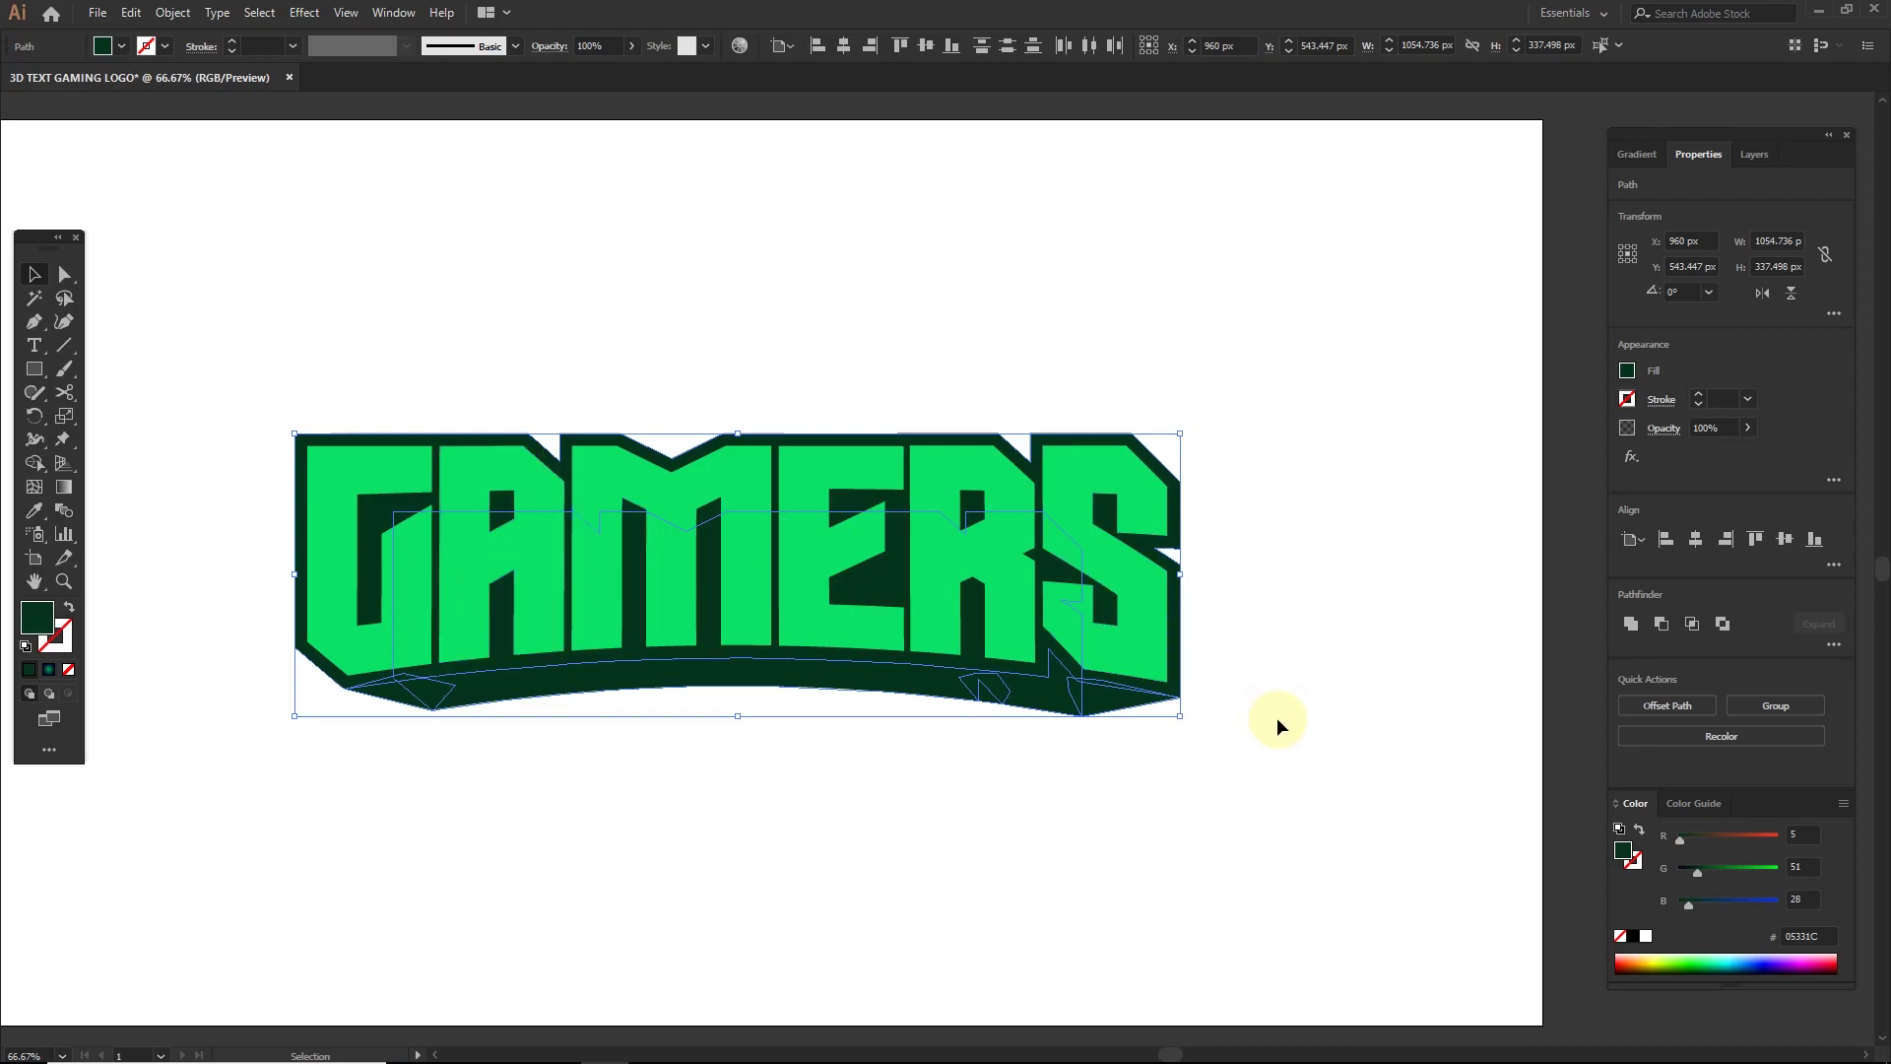
click(1632, 624)
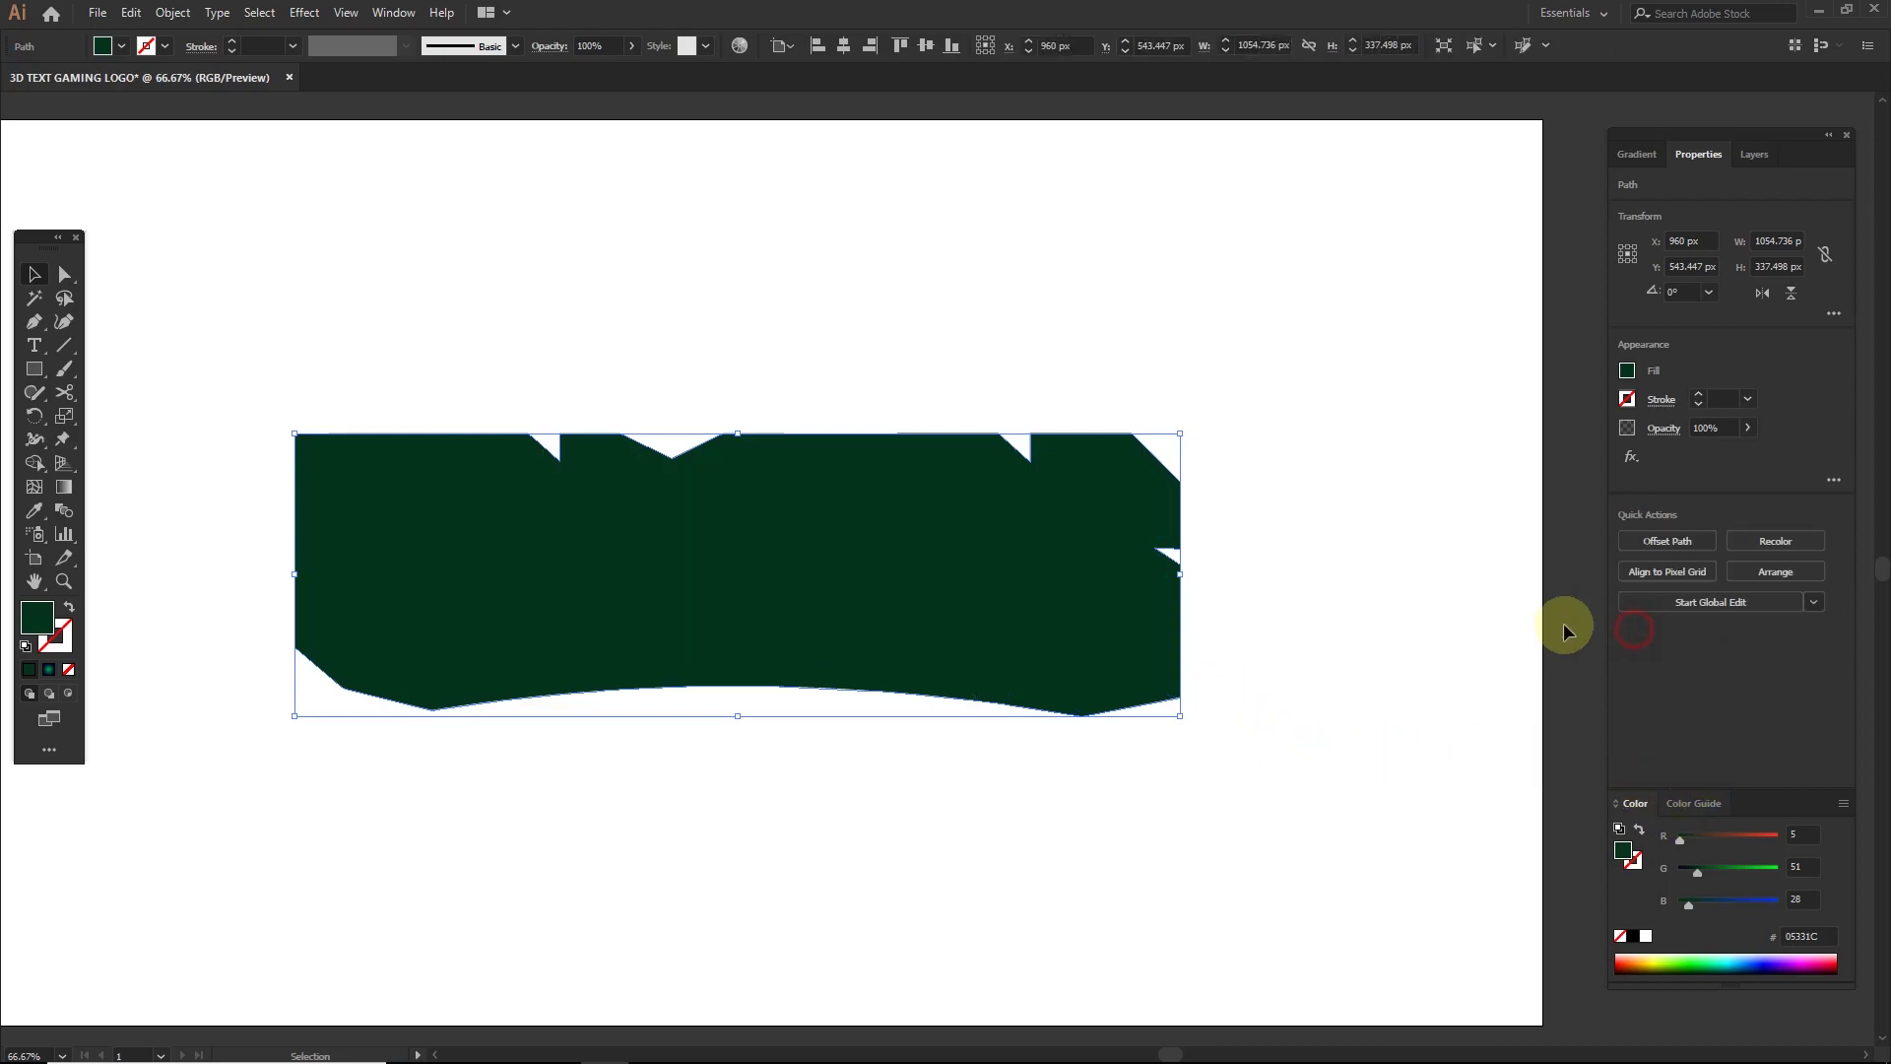
right_click(936, 564)
mouse_move(935, 863)
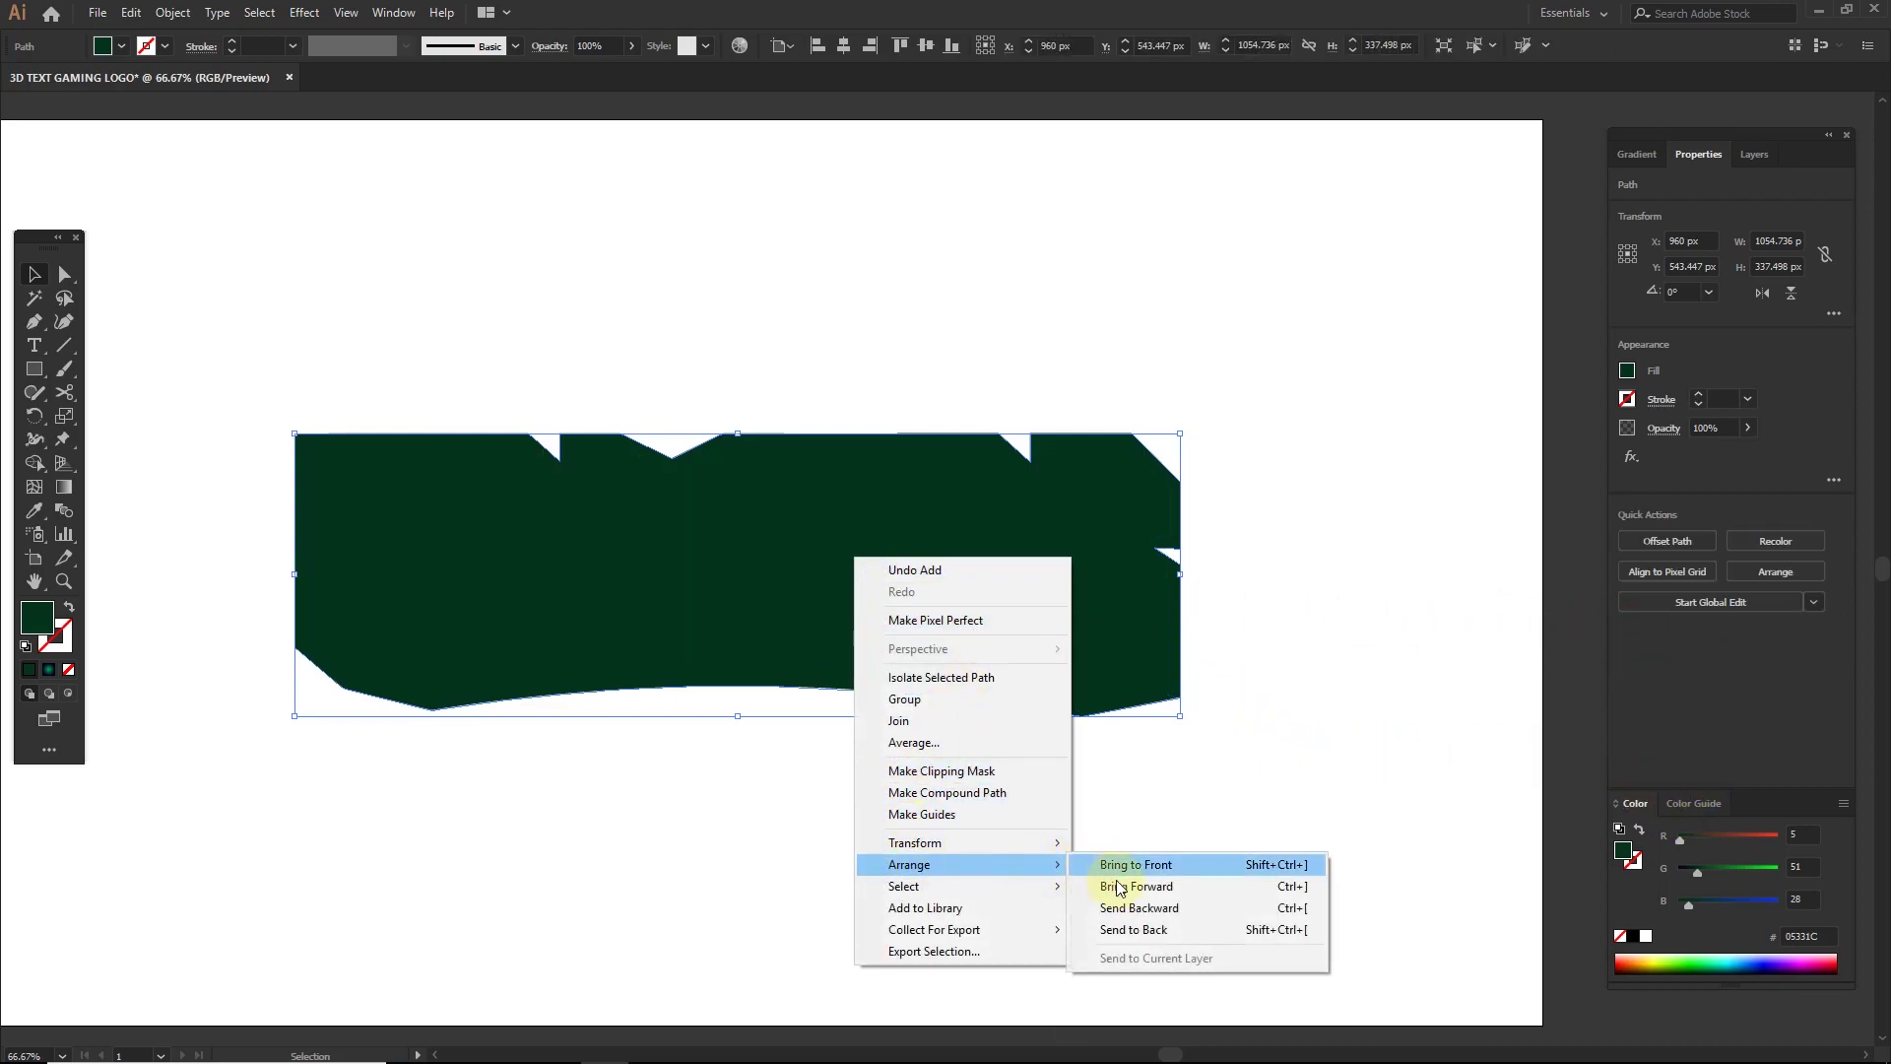
click(1133, 929)
click(1210, 752)
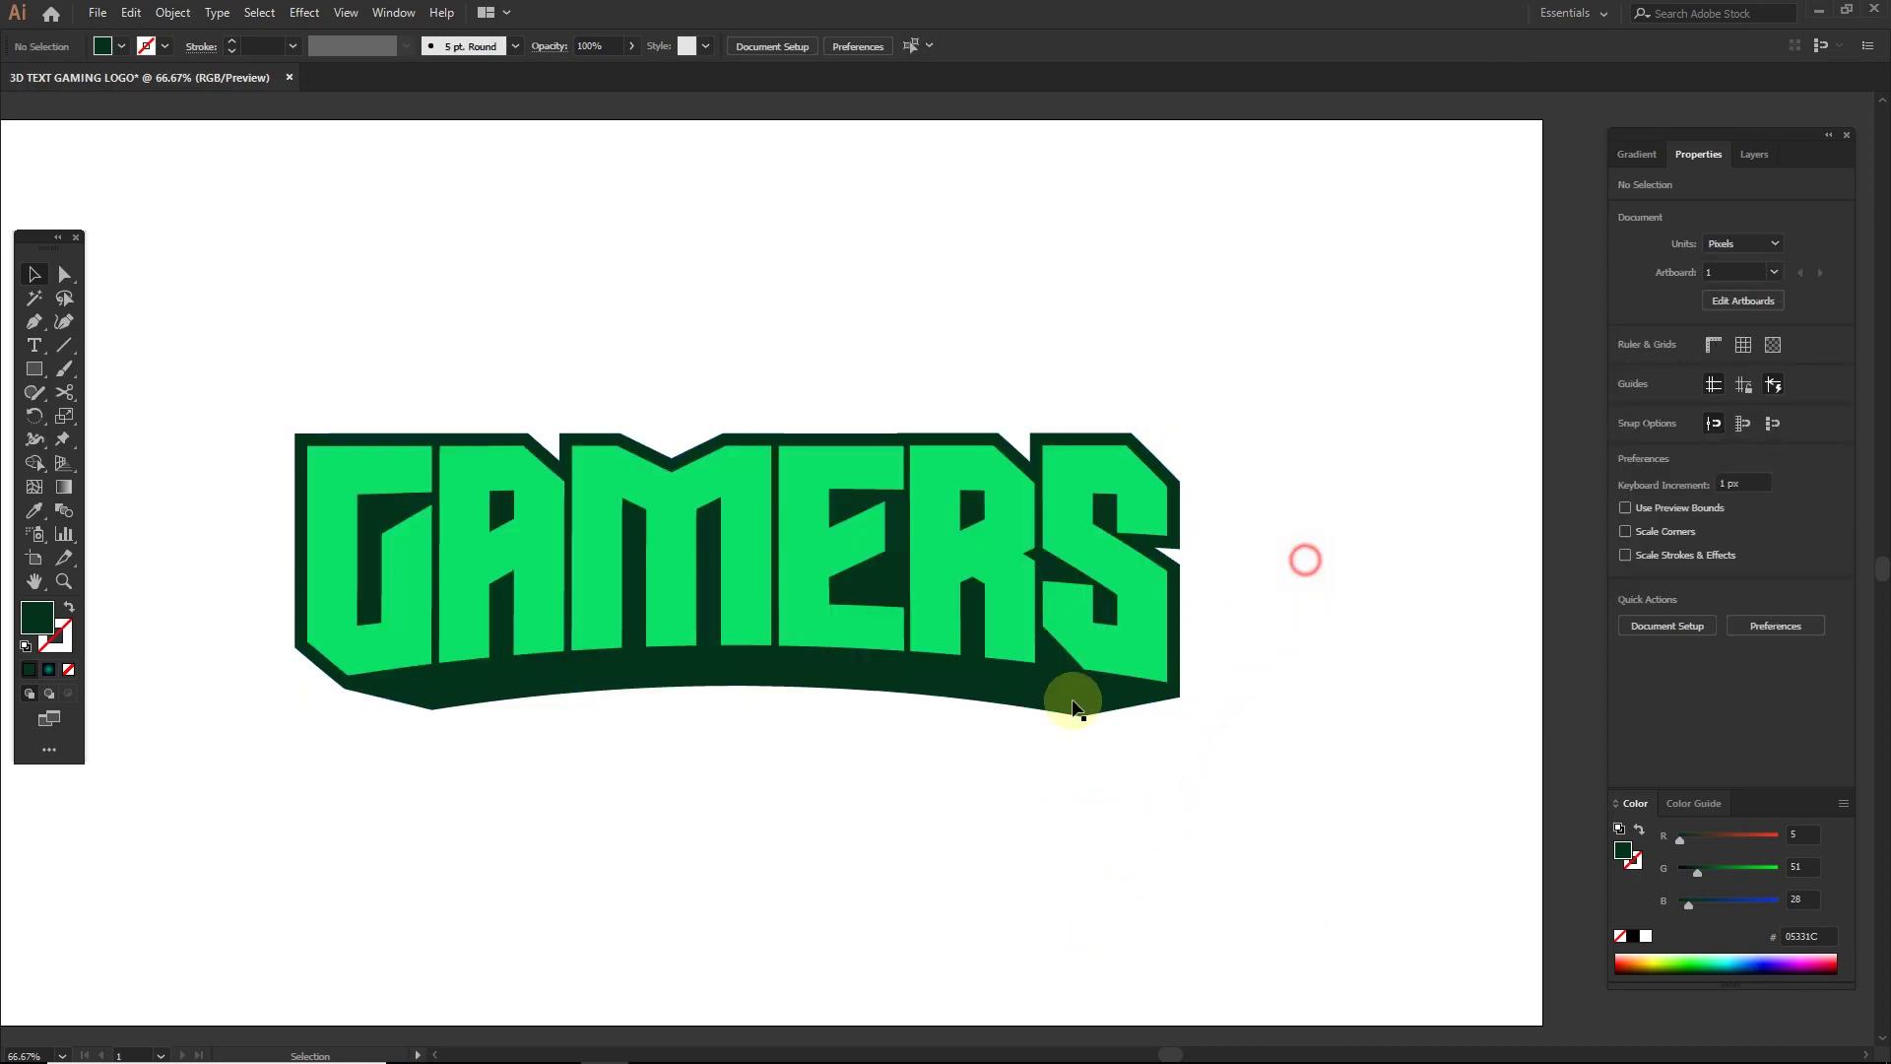
- Offset the path of the united dark green shape by 12 px with miter joins
click(1013, 698)
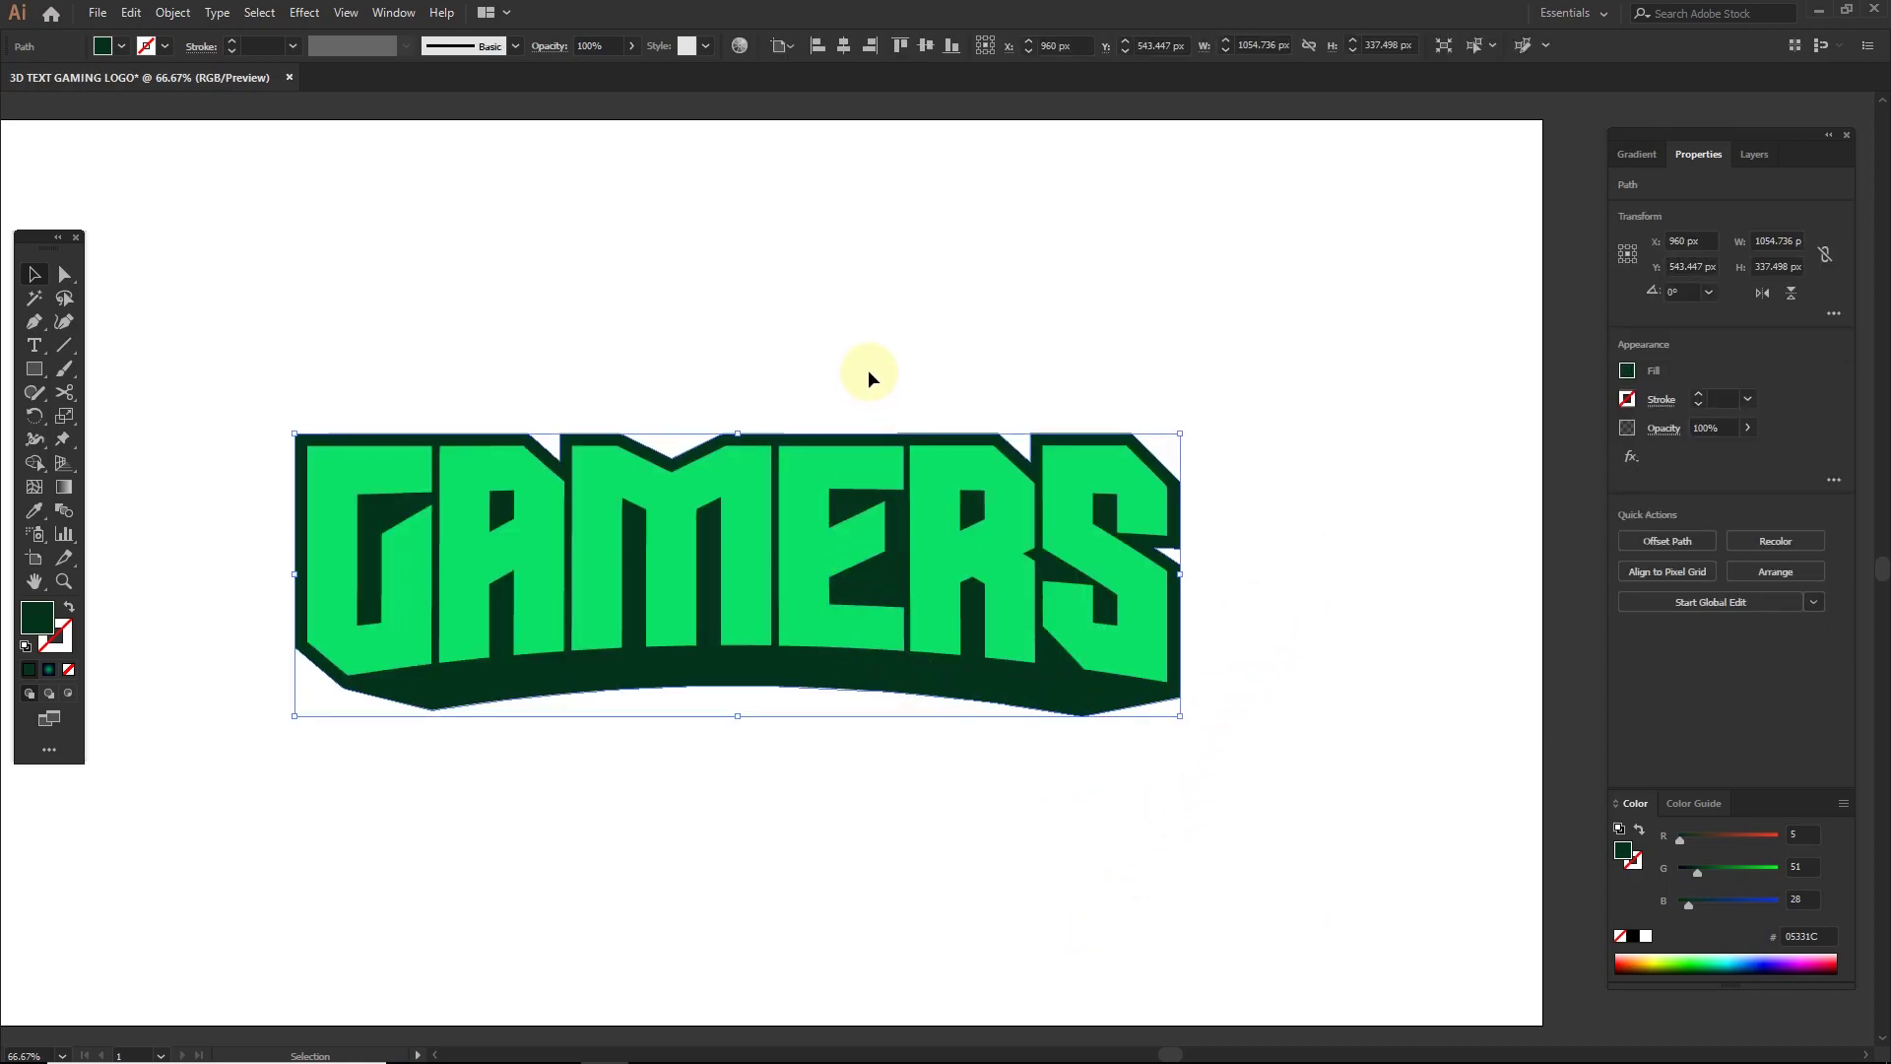
click(172, 12)
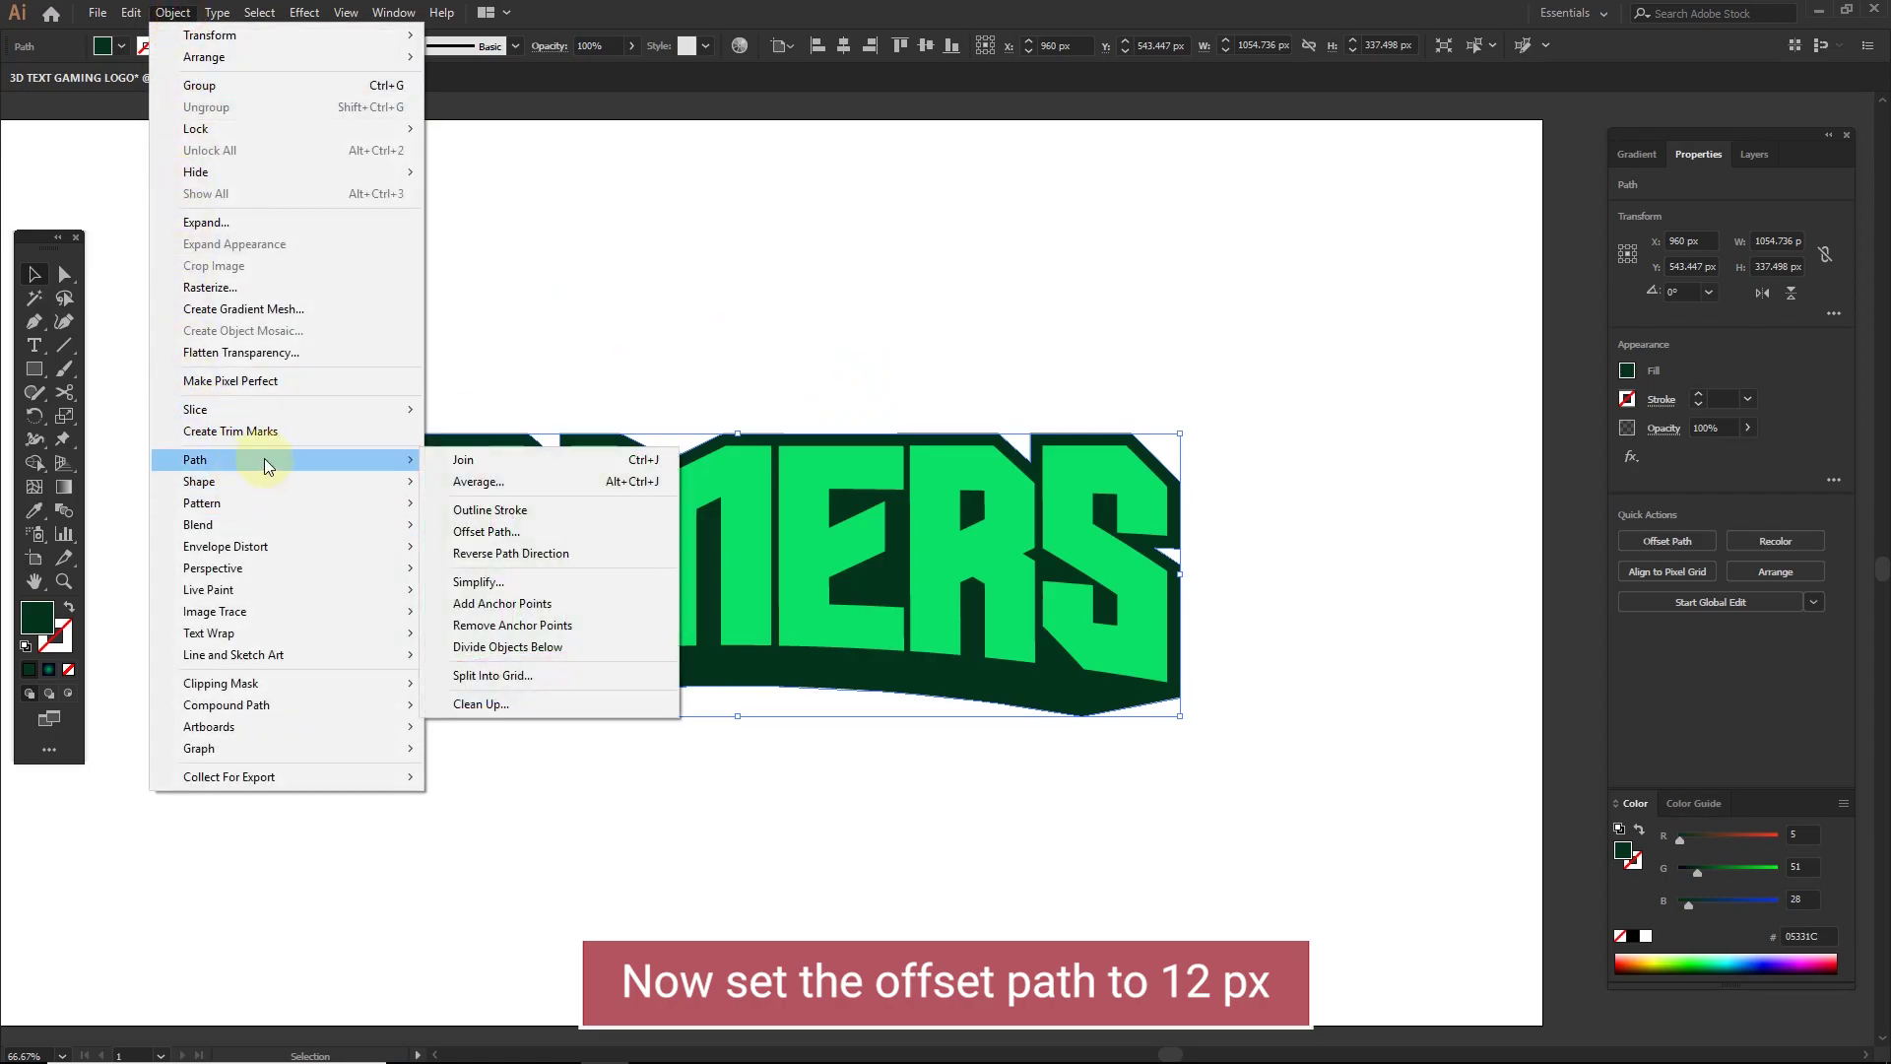
mouse_move(414, 479)
click(918, 435)
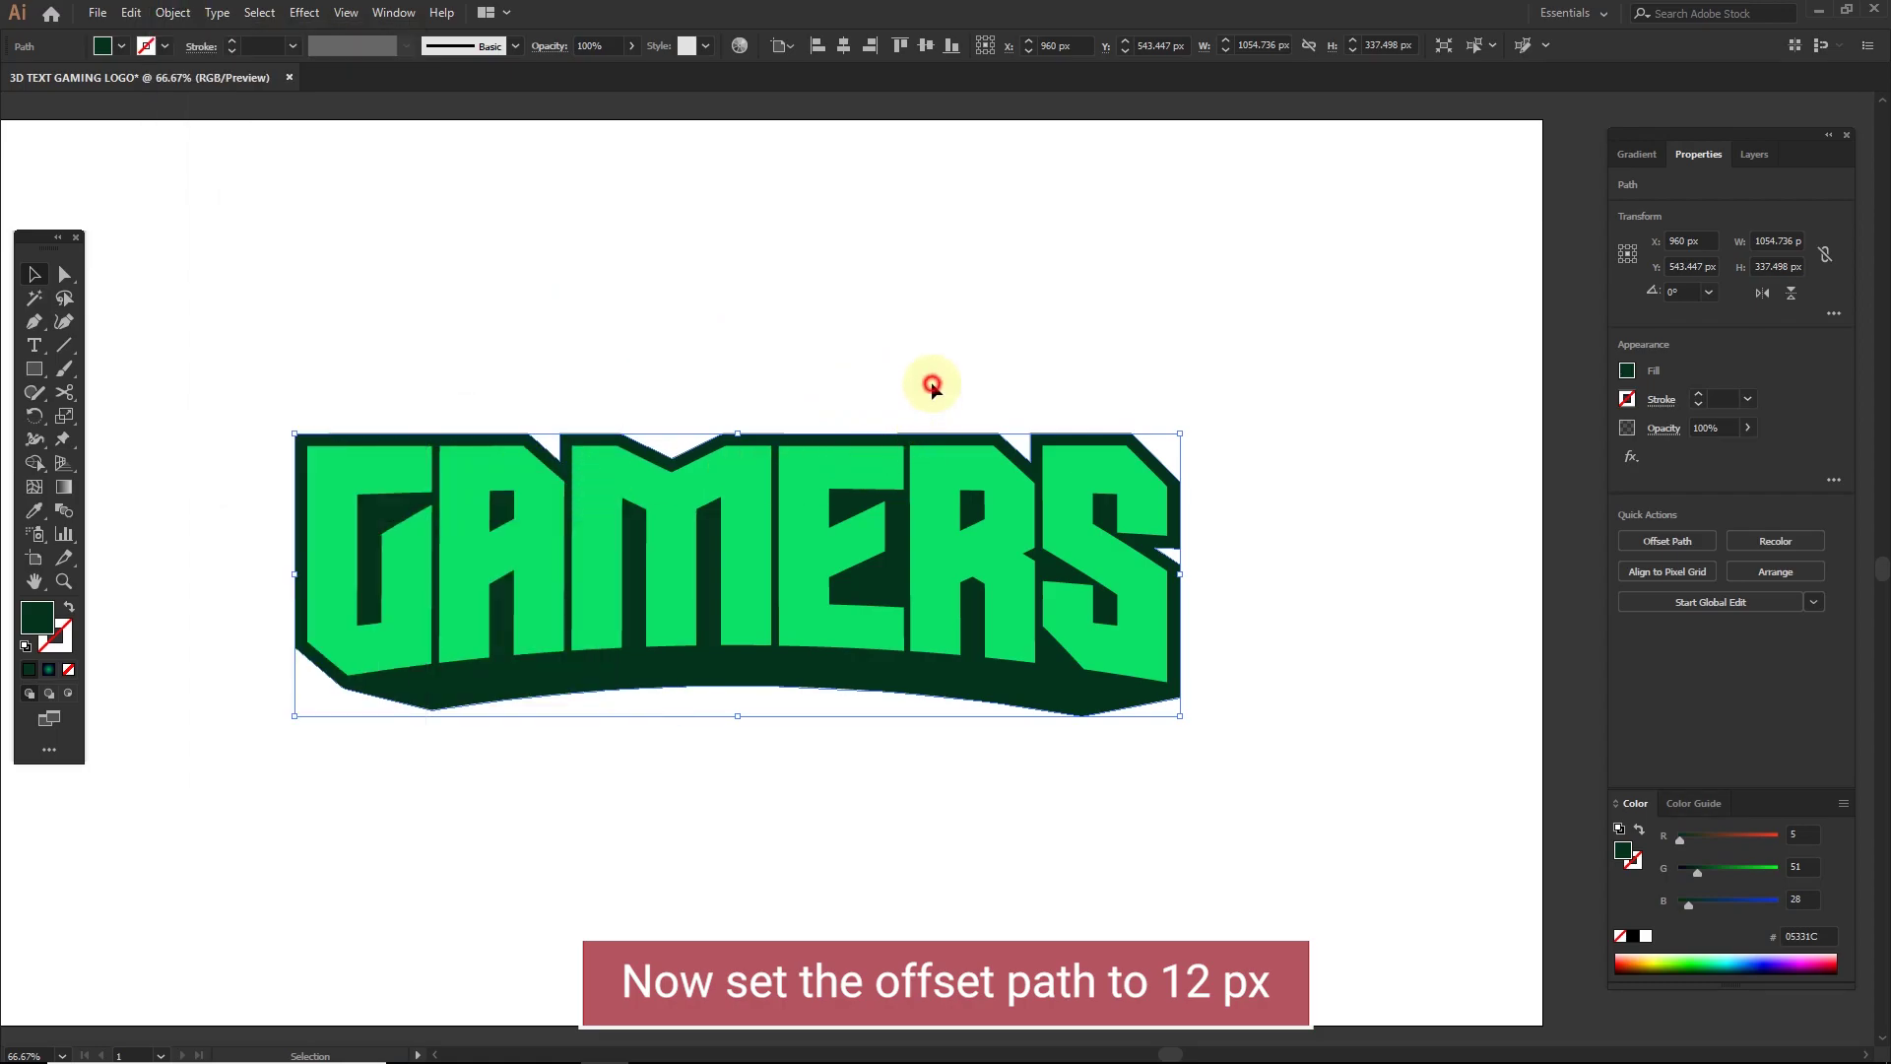
click(1715, 547)
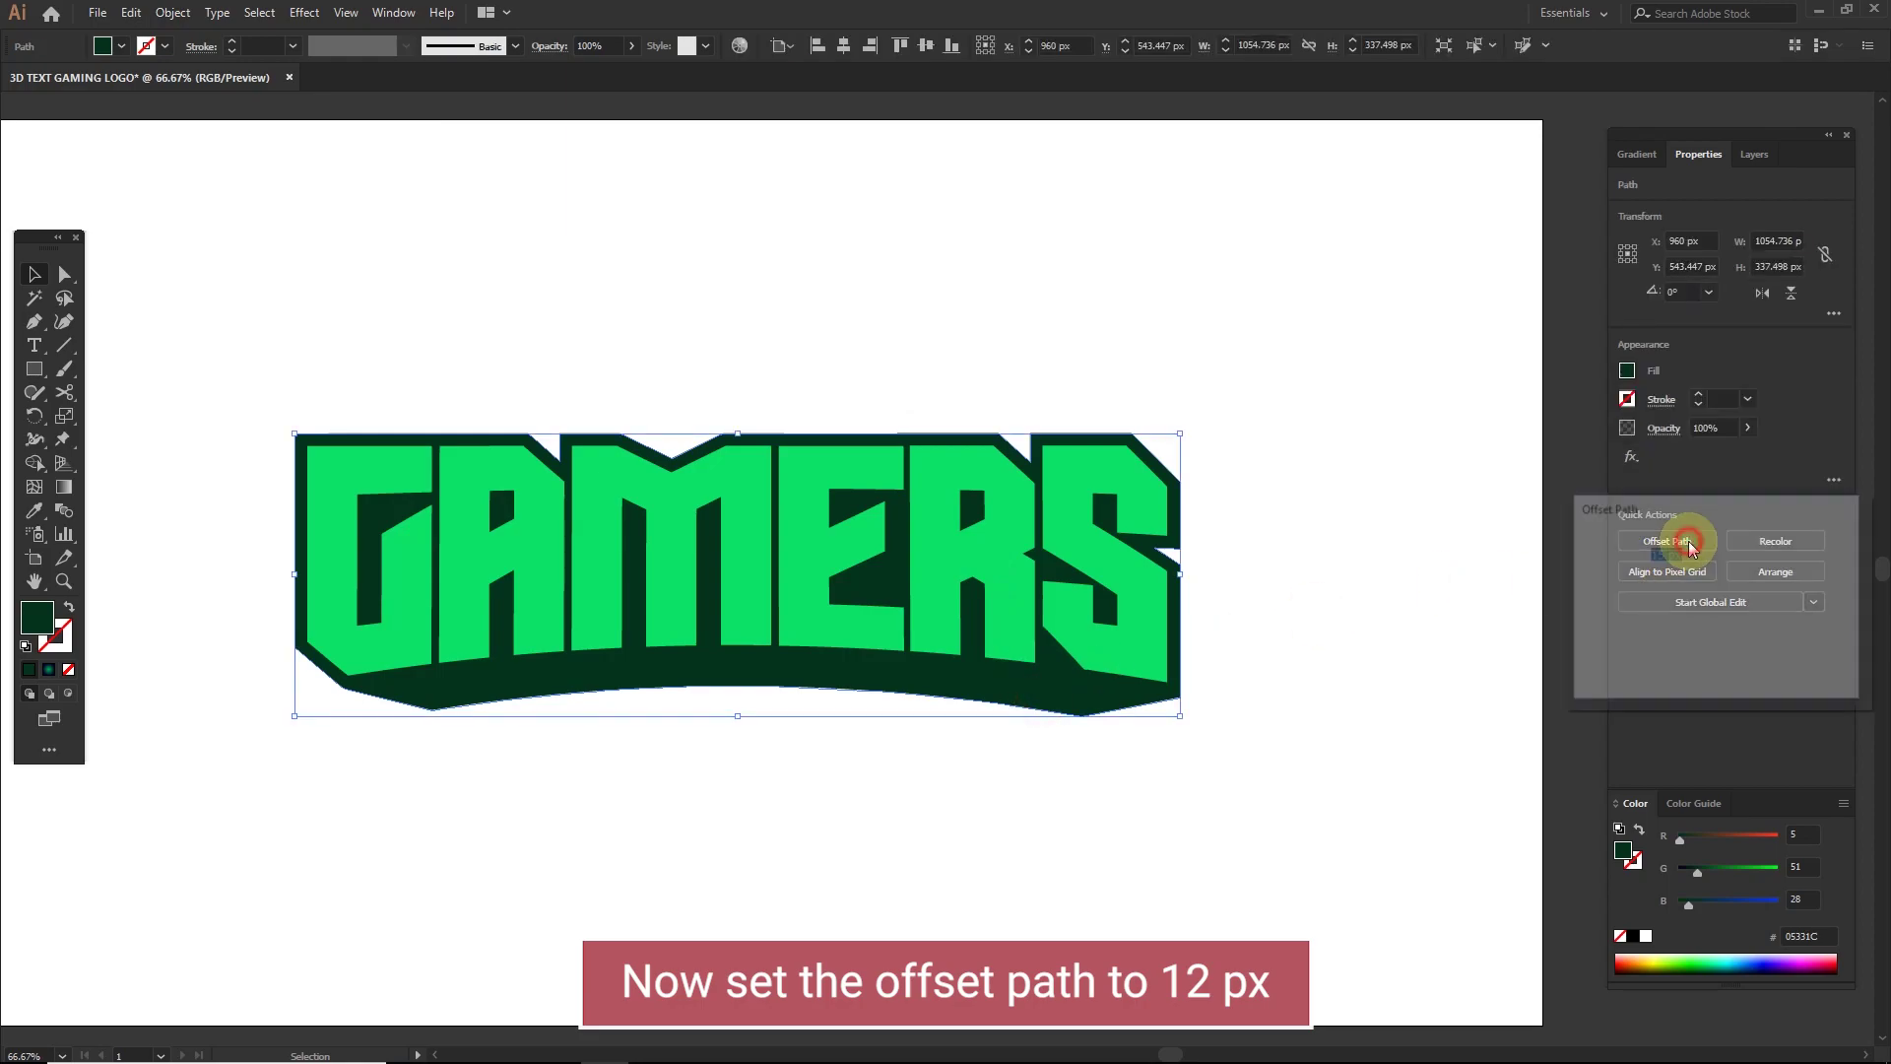
click(1613, 661)
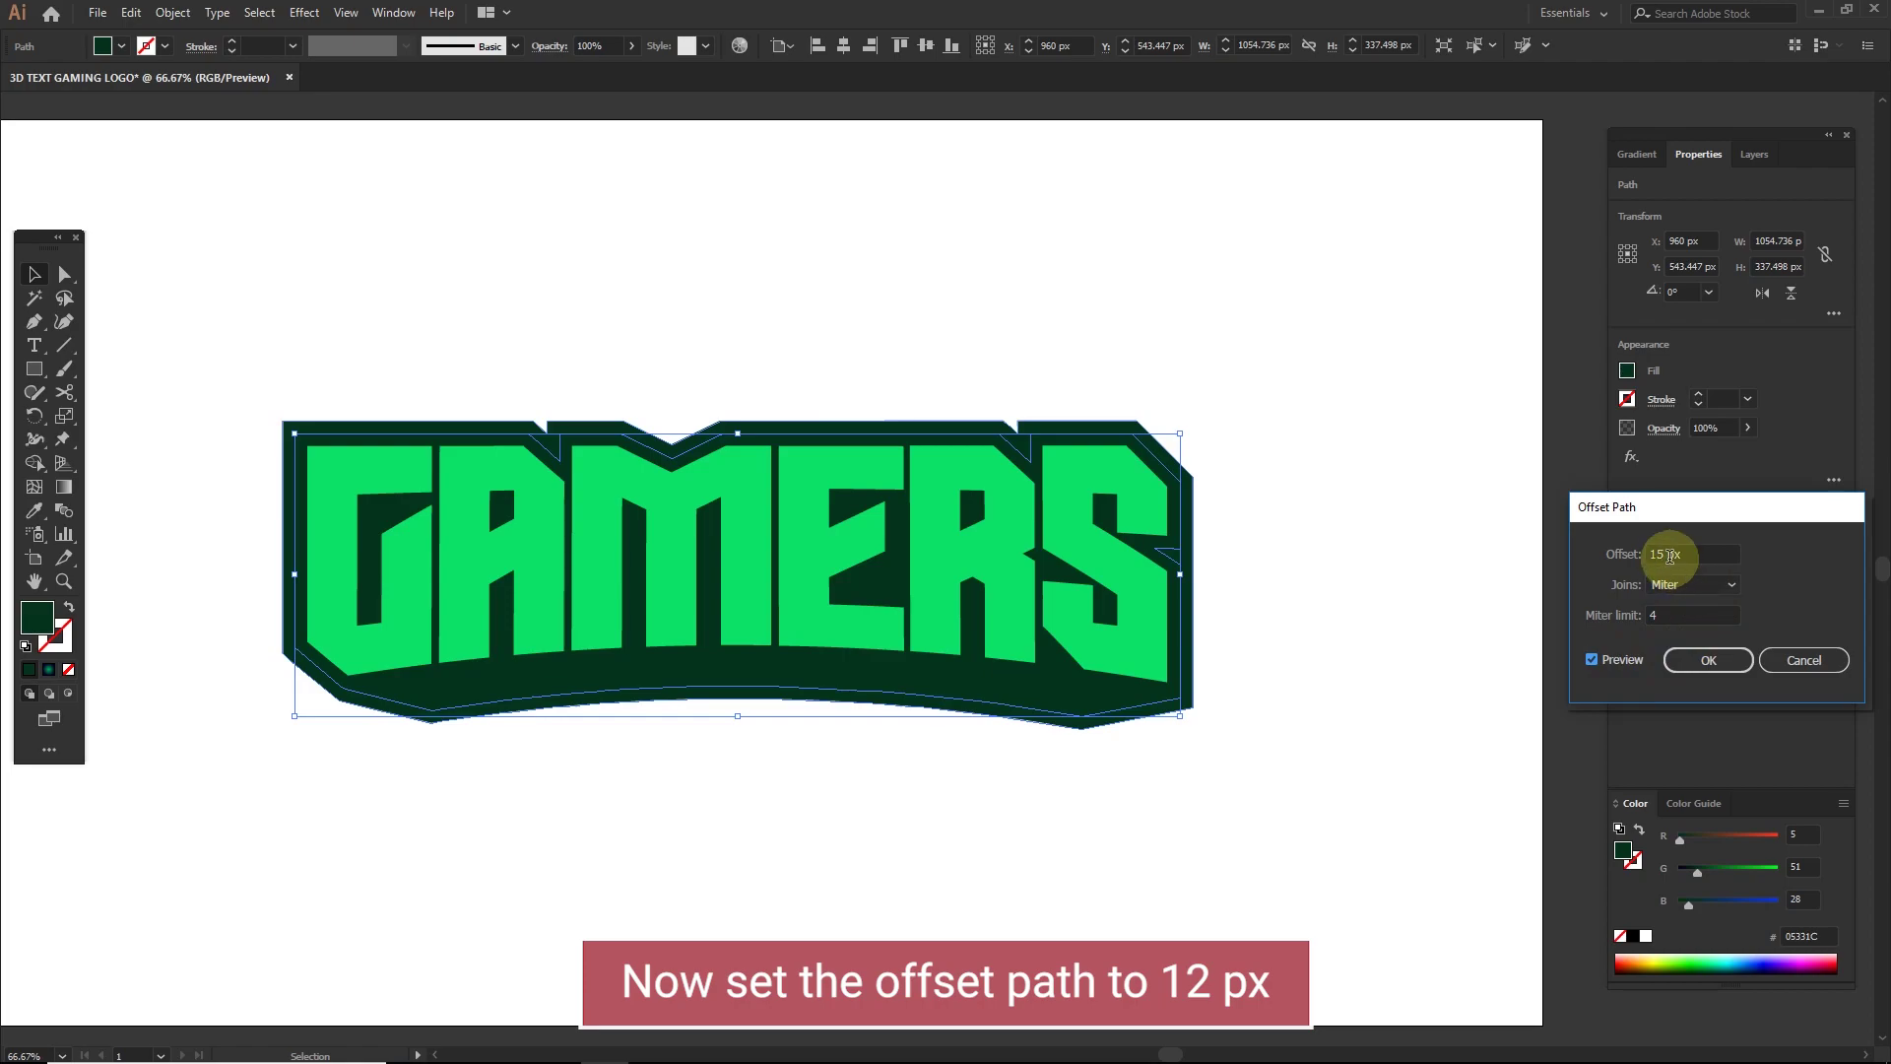
text(2)
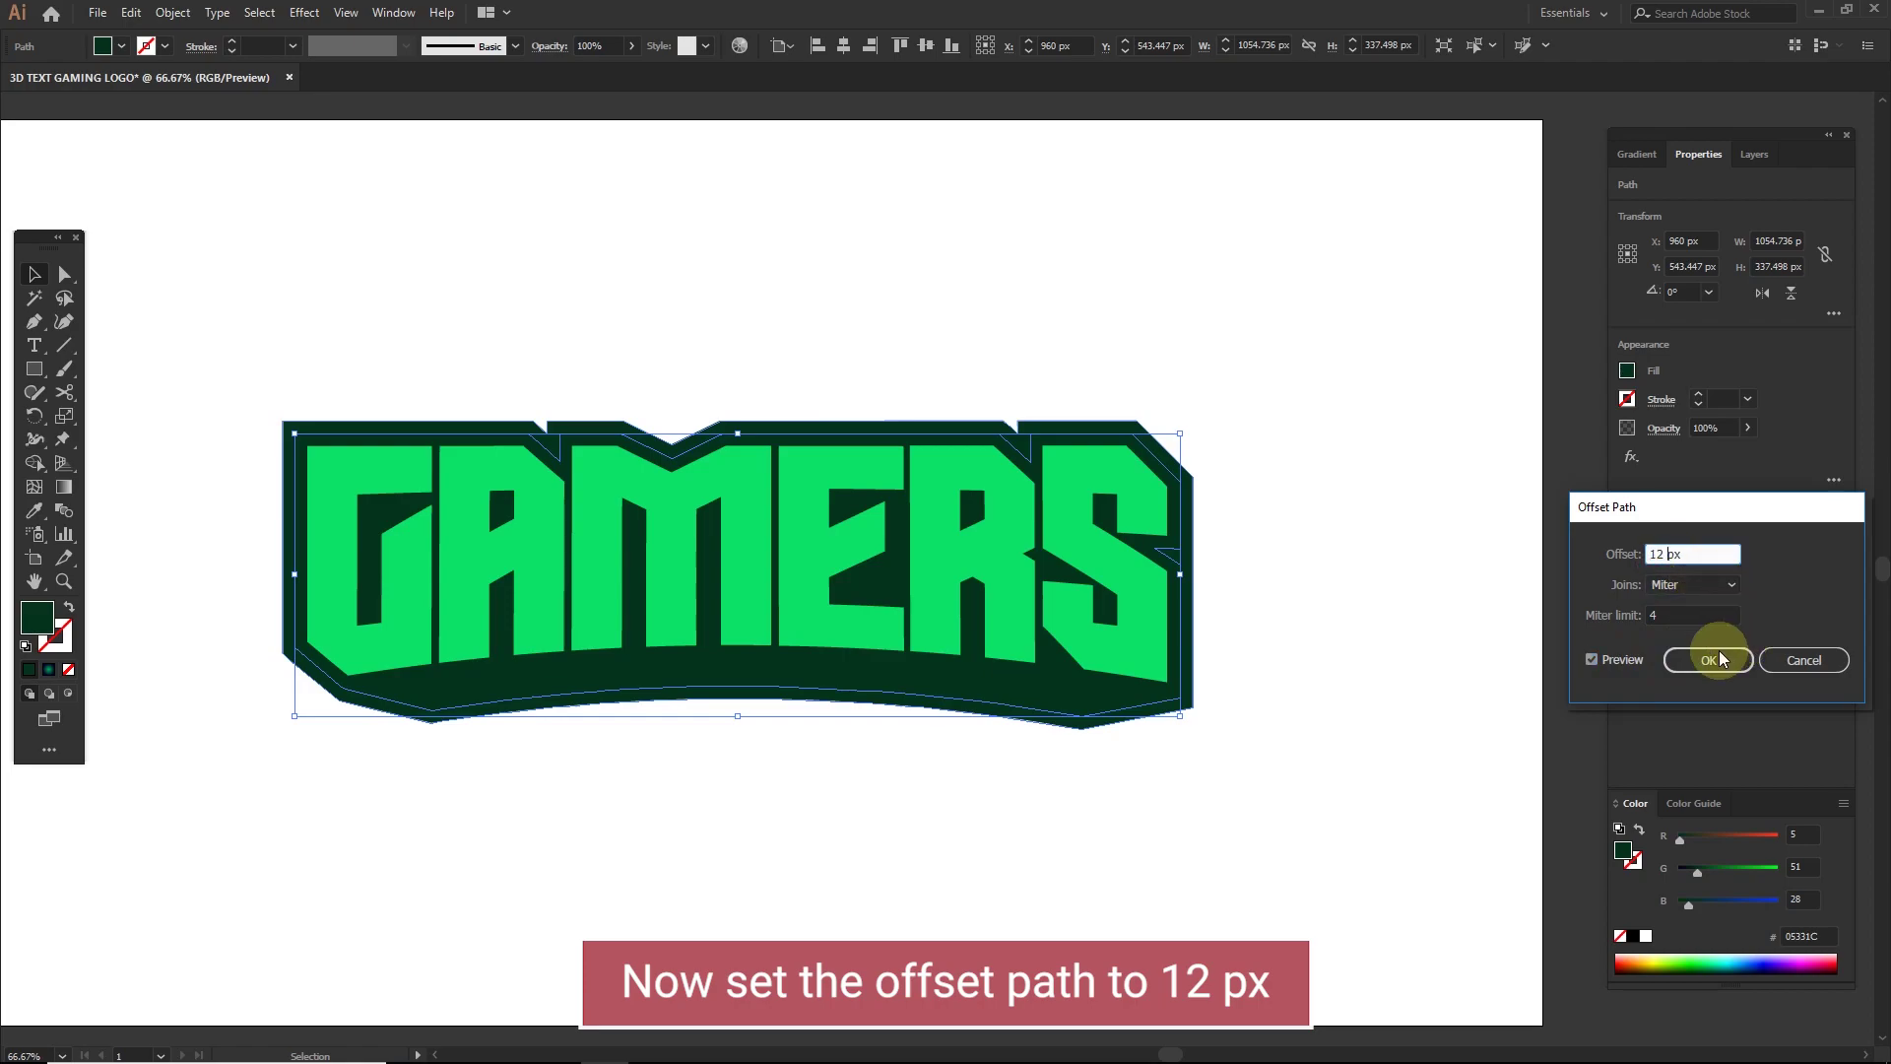
click(1708, 660)
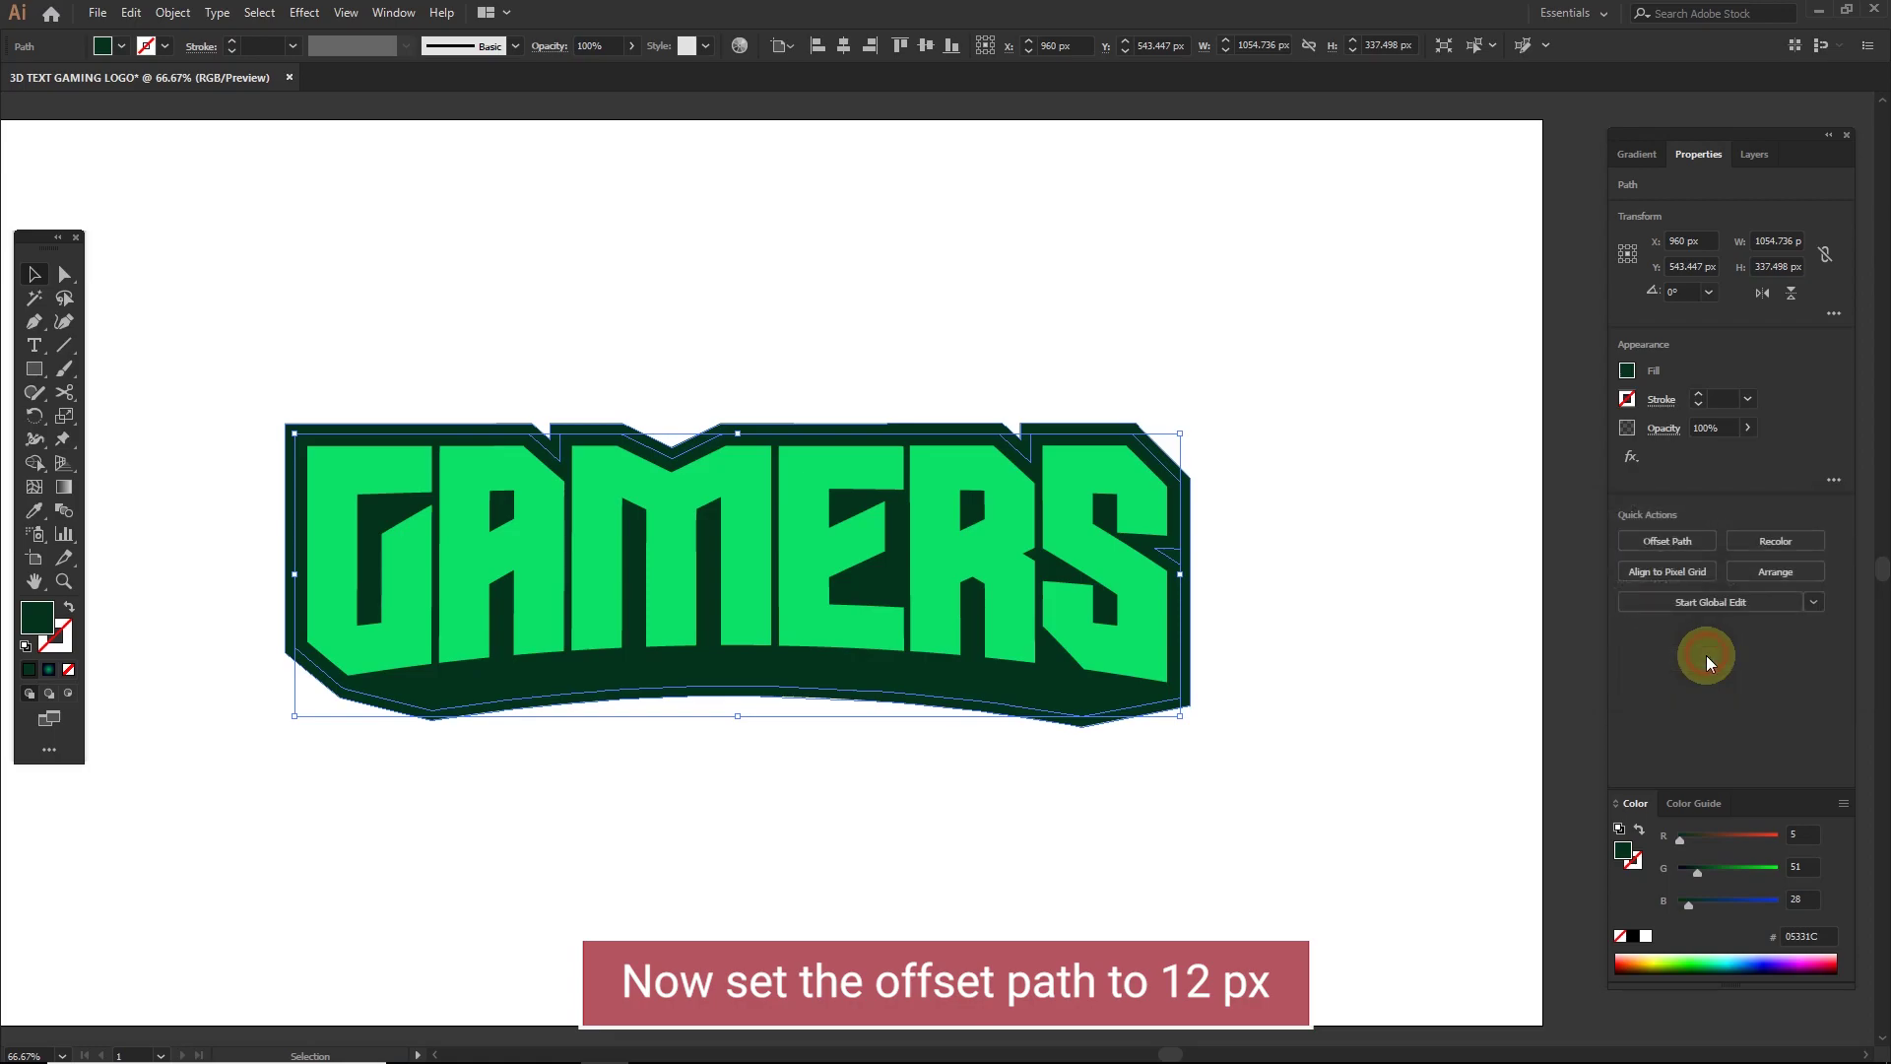
click(1378, 704)
- Select the outer offset outline and fill it with the green-to-white gradient sampled from the swatch square
key(ctrl+minus)
click(970, 436)
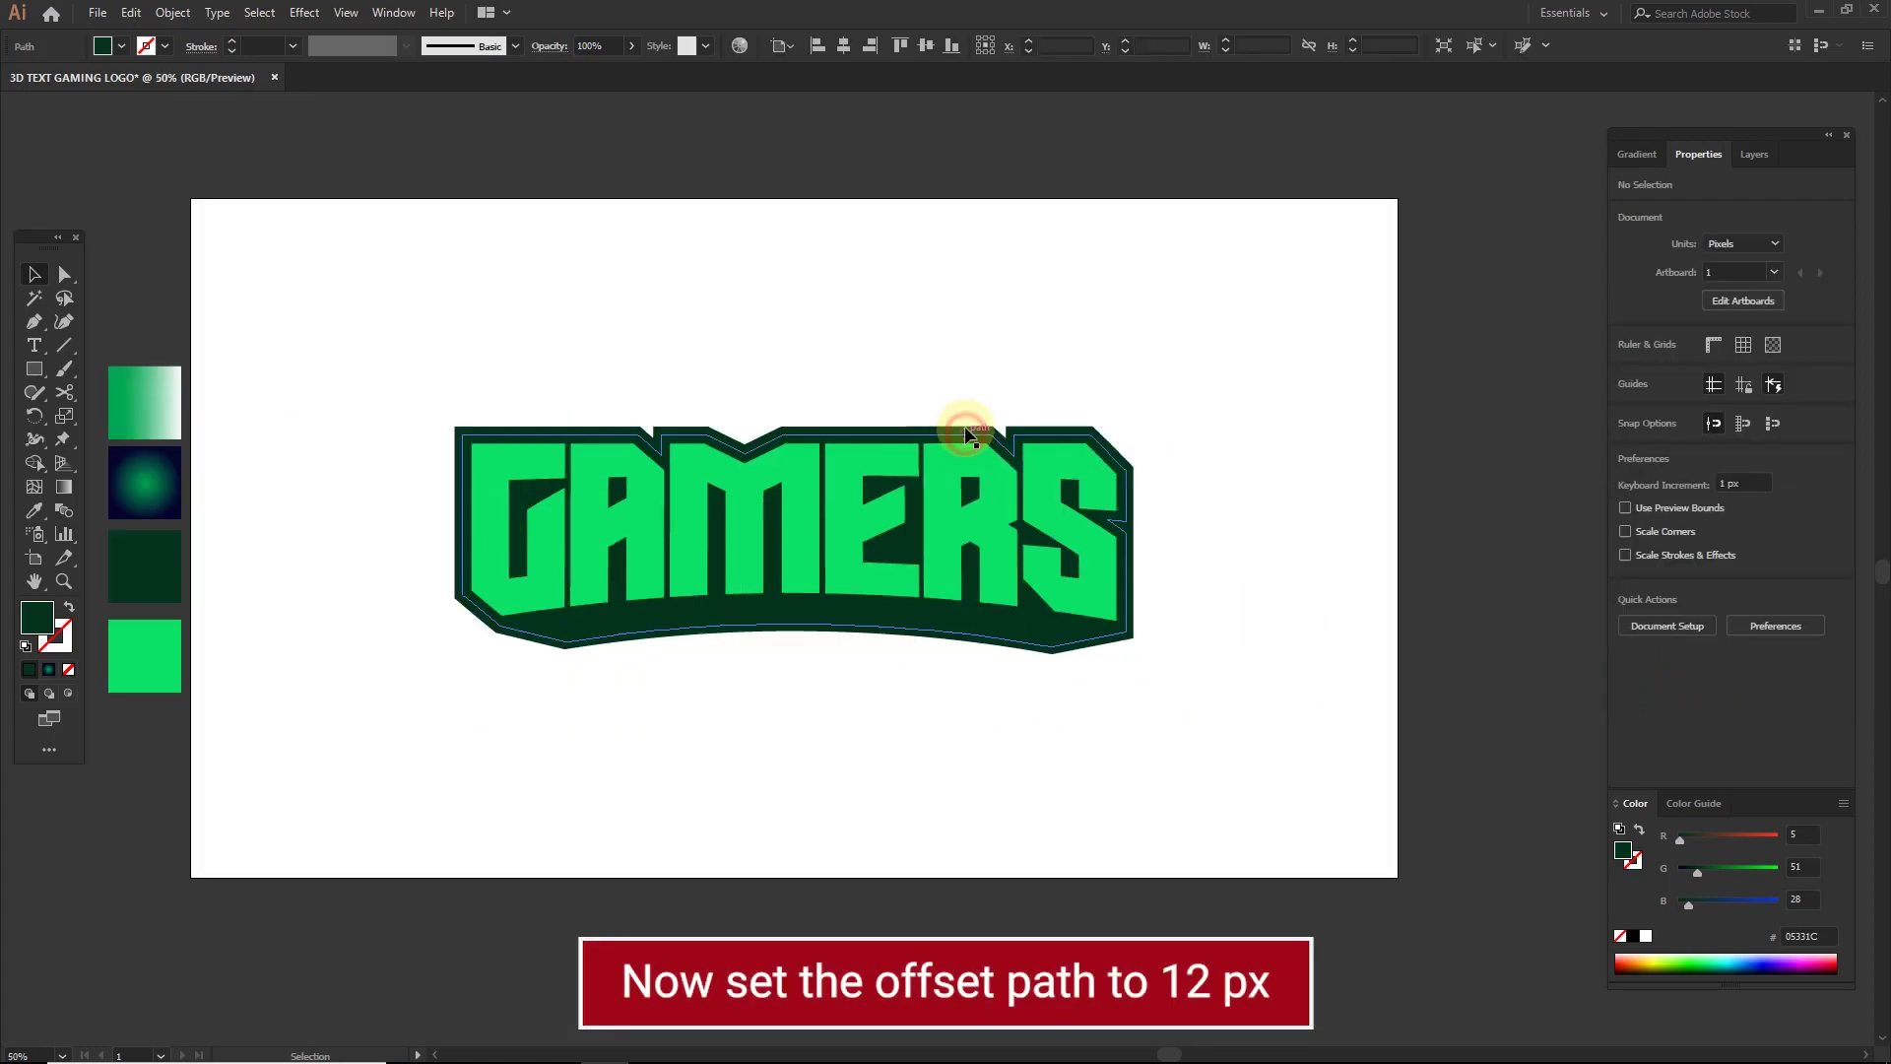
click(963, 423)
click(963, 423)
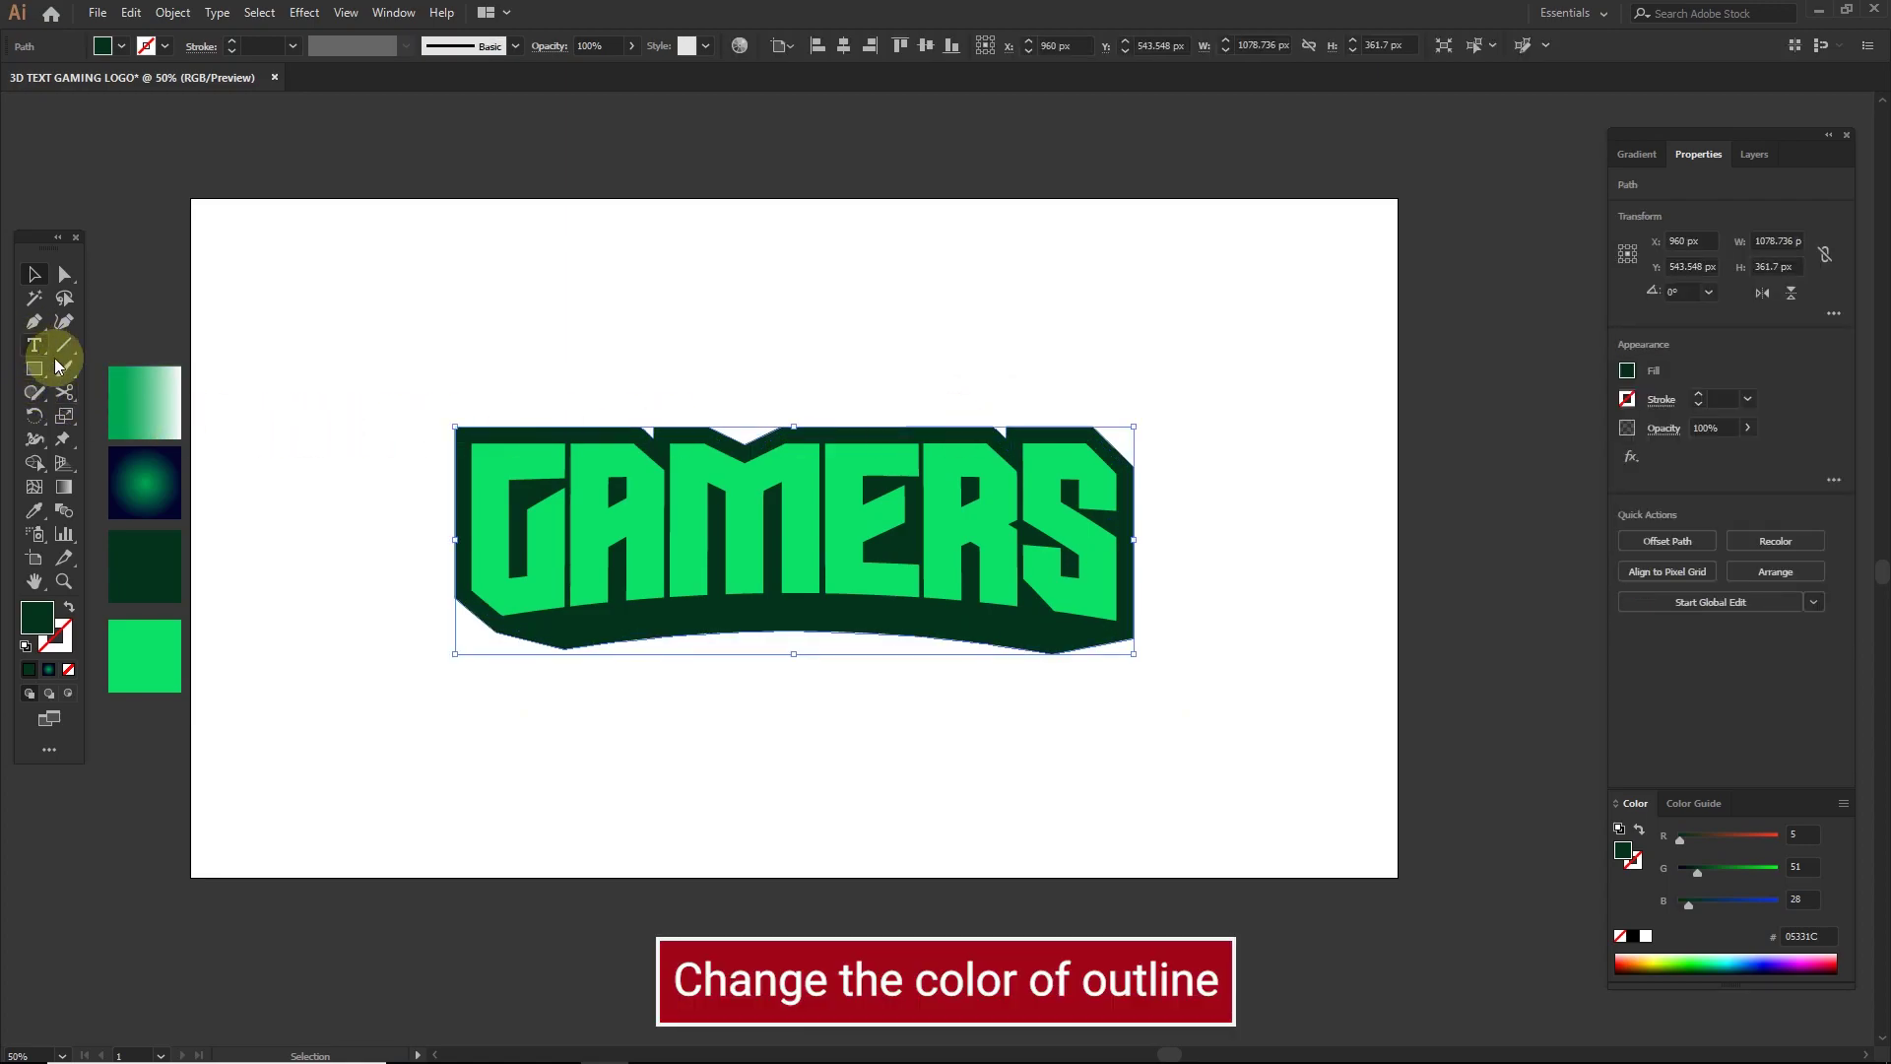
click(33, 510)
click(154, 399)
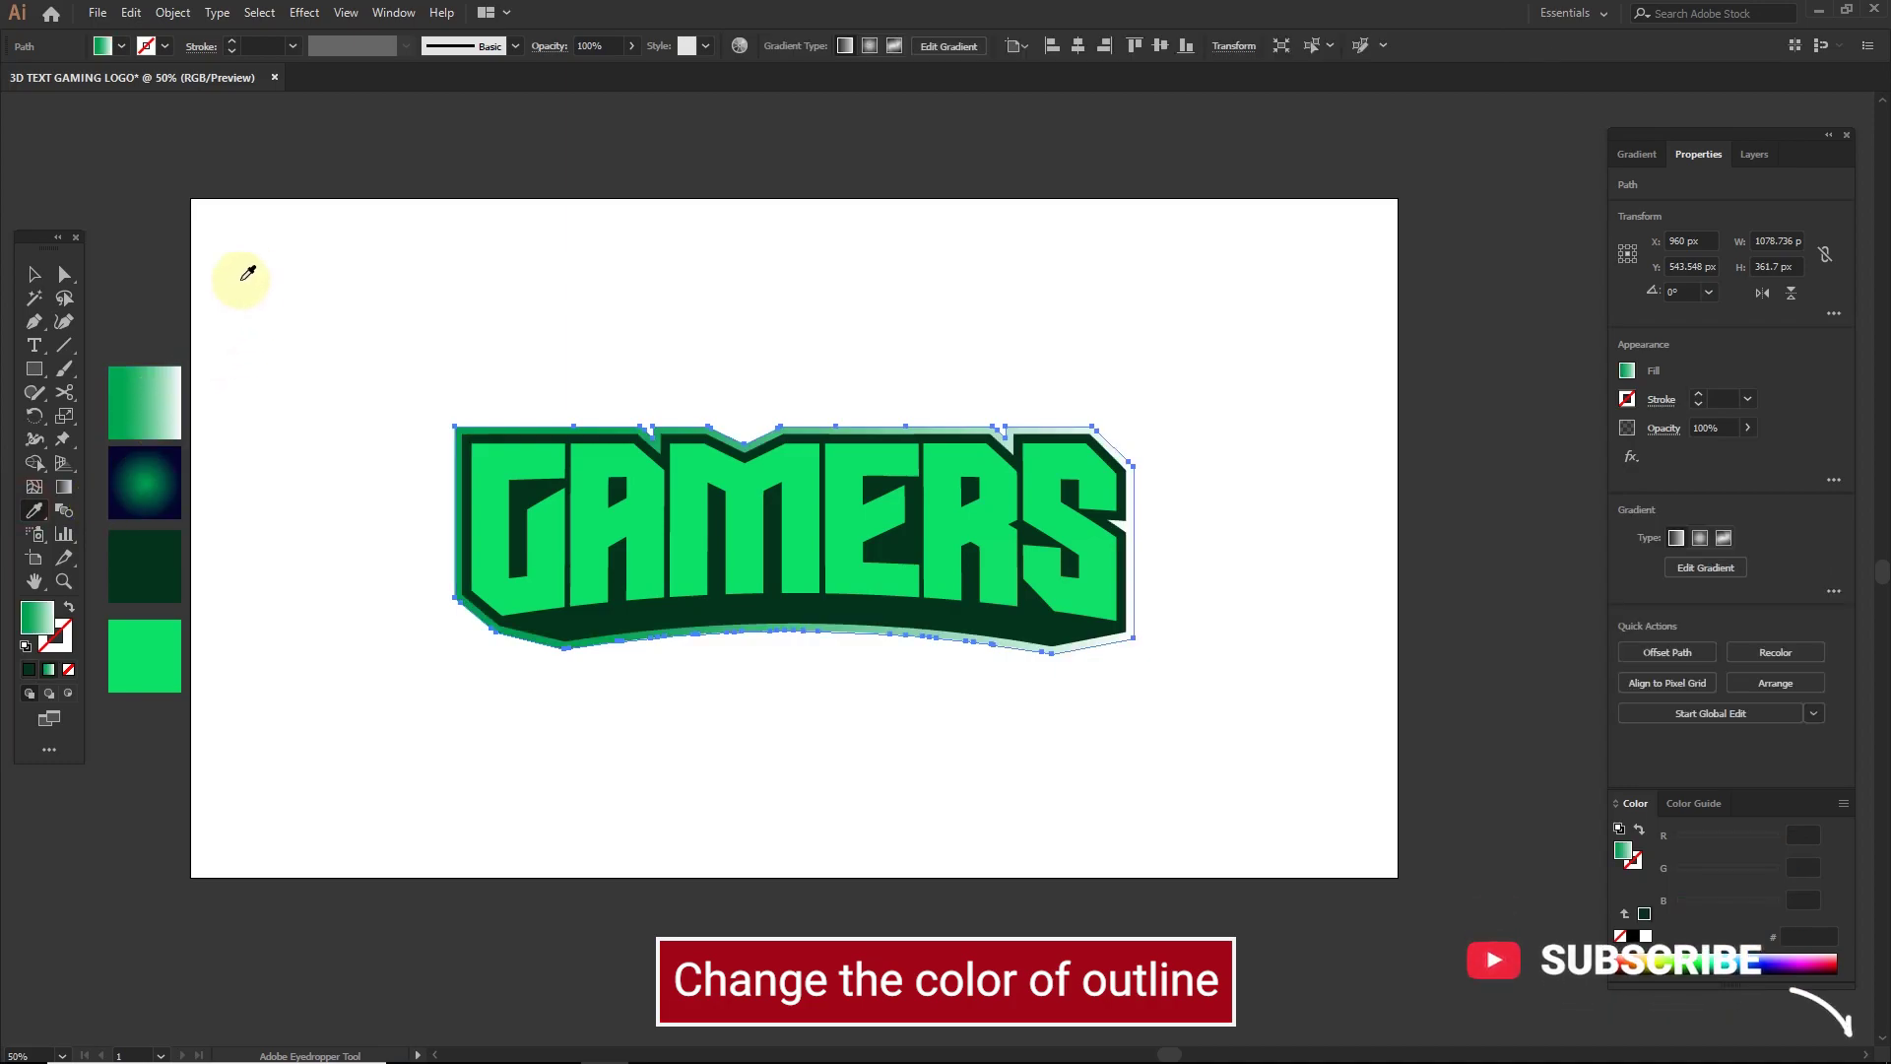
- Redirect the outer outline's gradient vertically, with white at its upper edge and green at its lower edge
click(63, 486)
drag(774, 356, 769, 668)
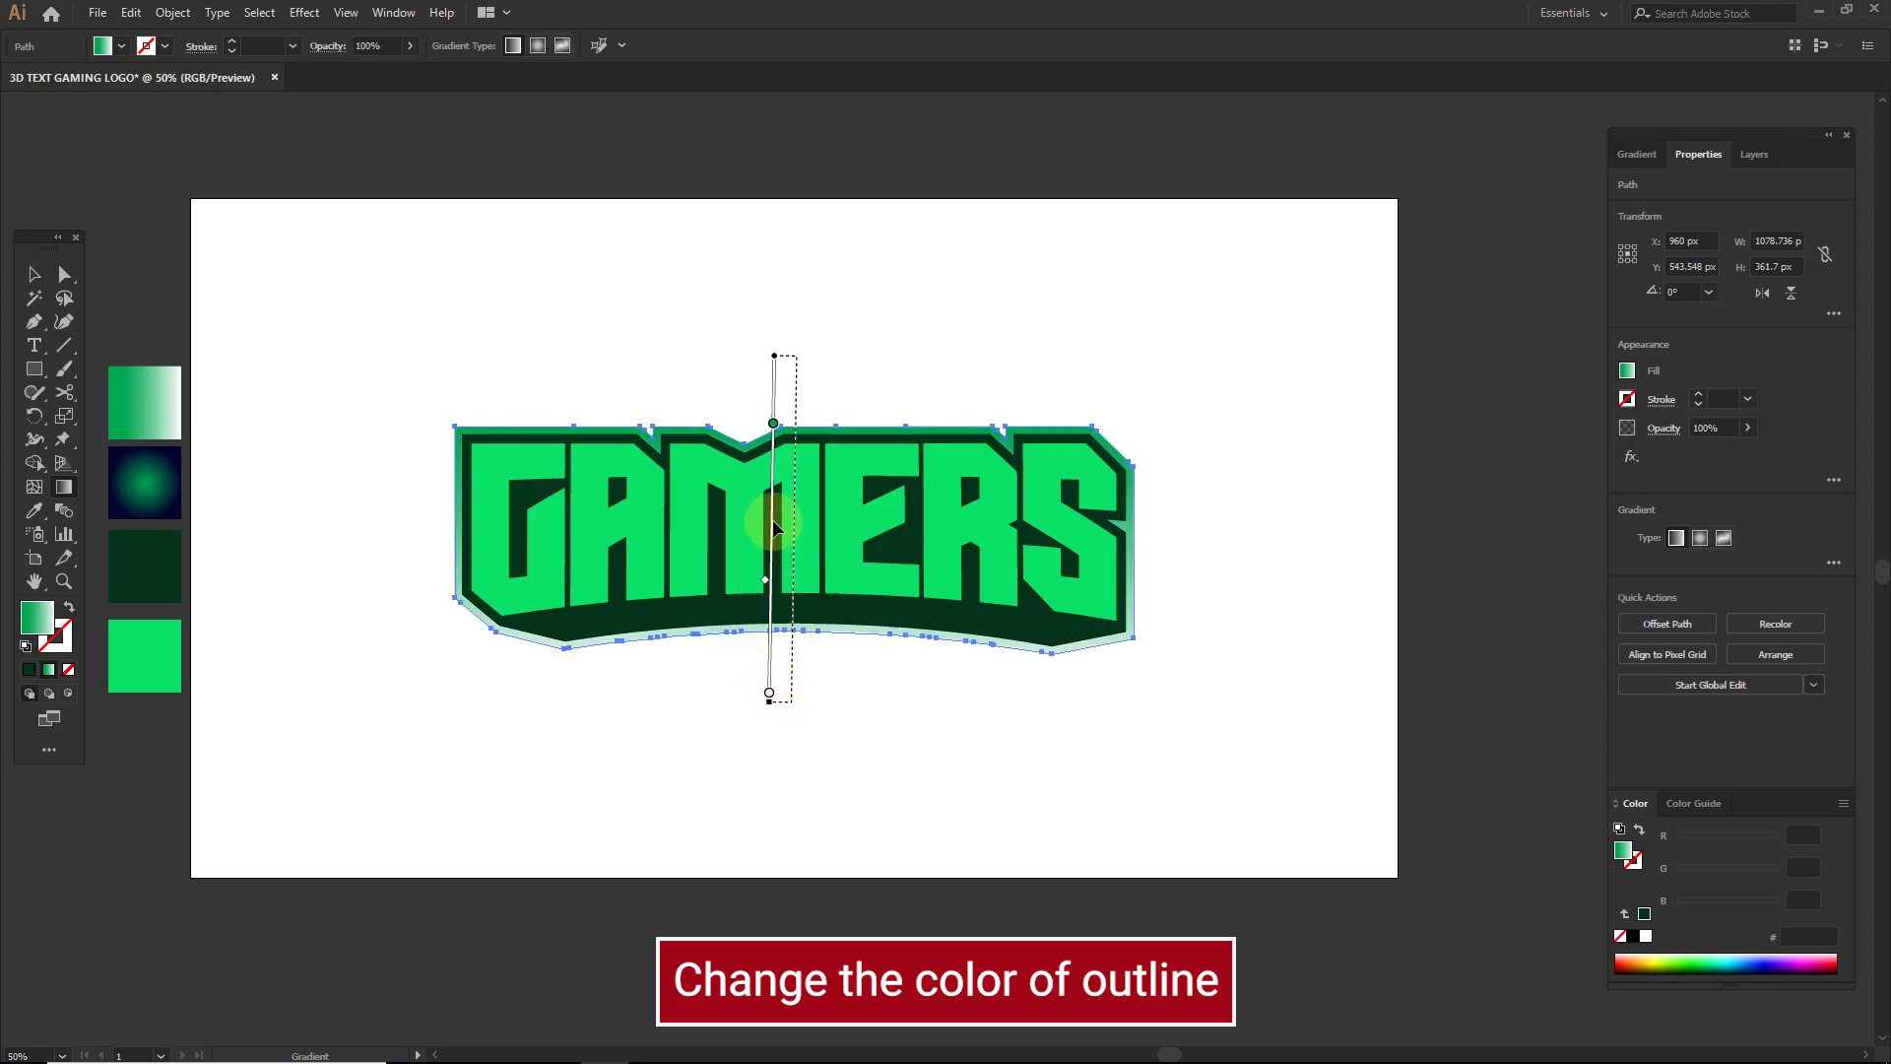
drag(848, 745, 853, 329)
drag(847, 664, 850, 577)
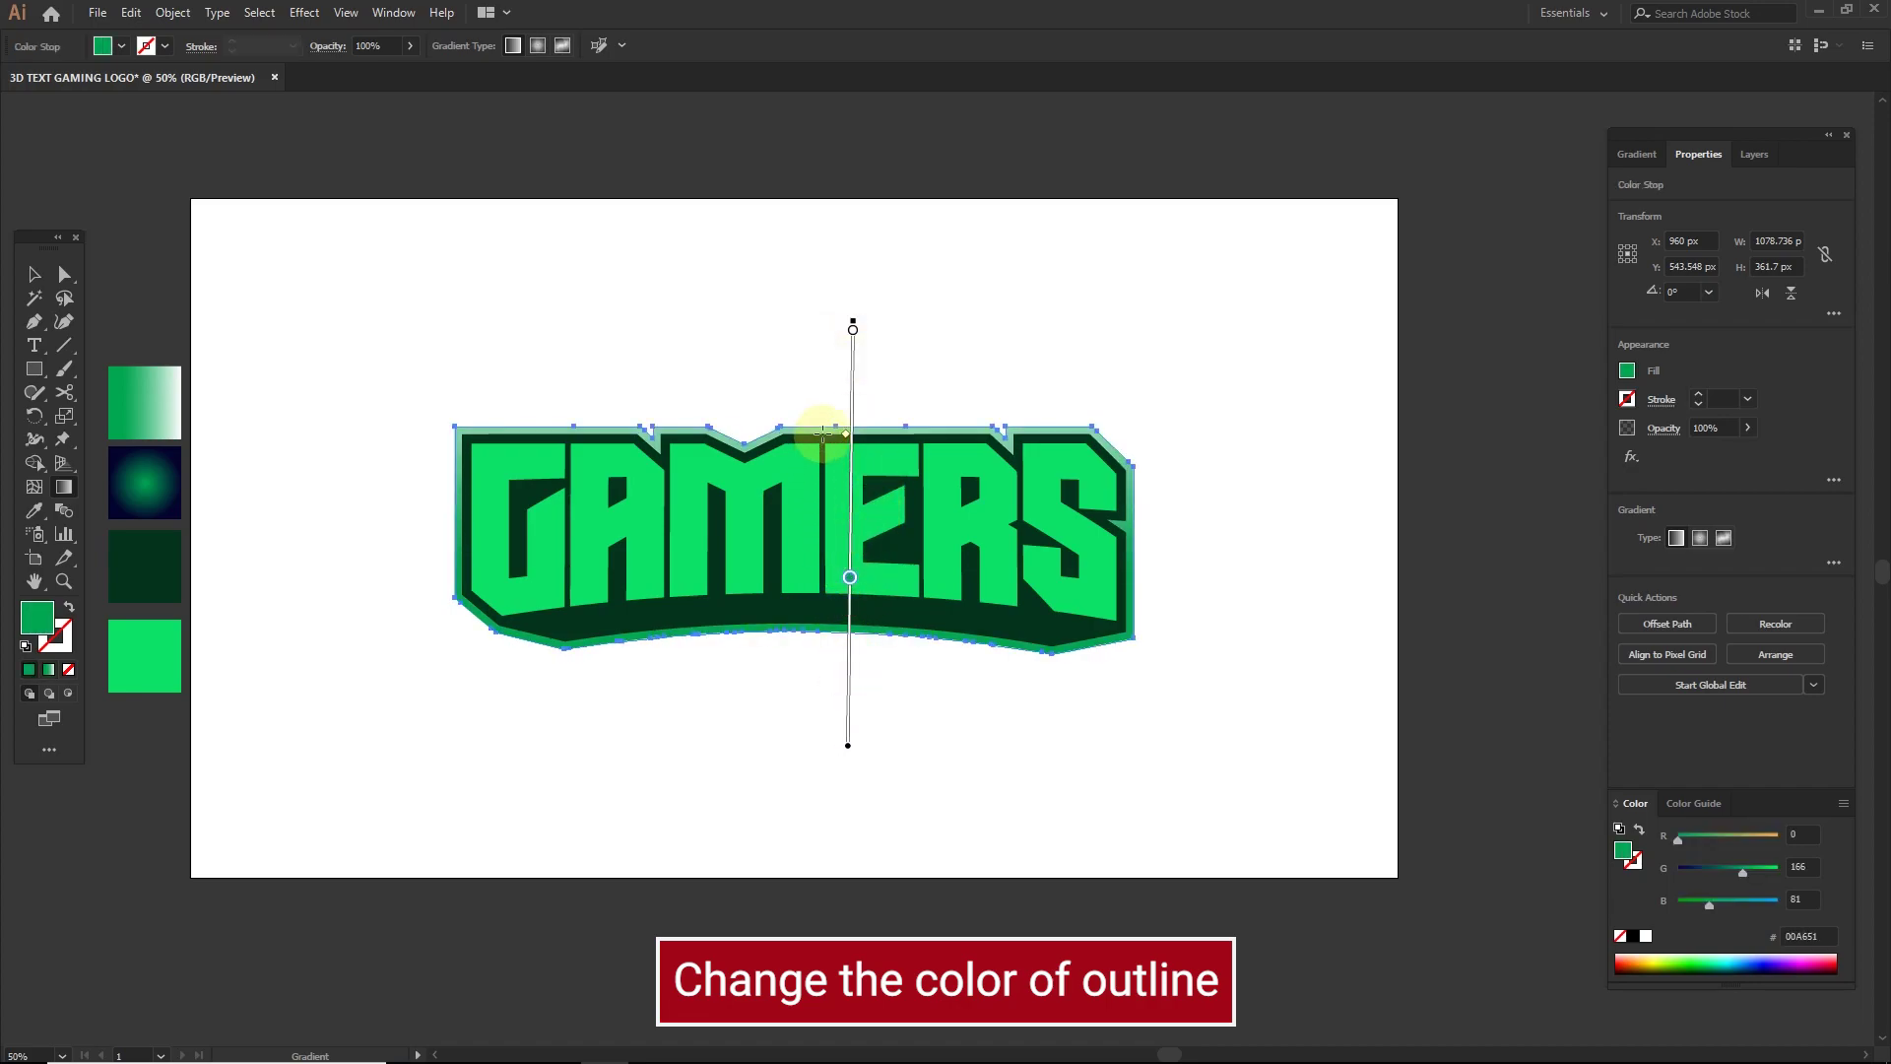
drag(853, 330, 848, 401)
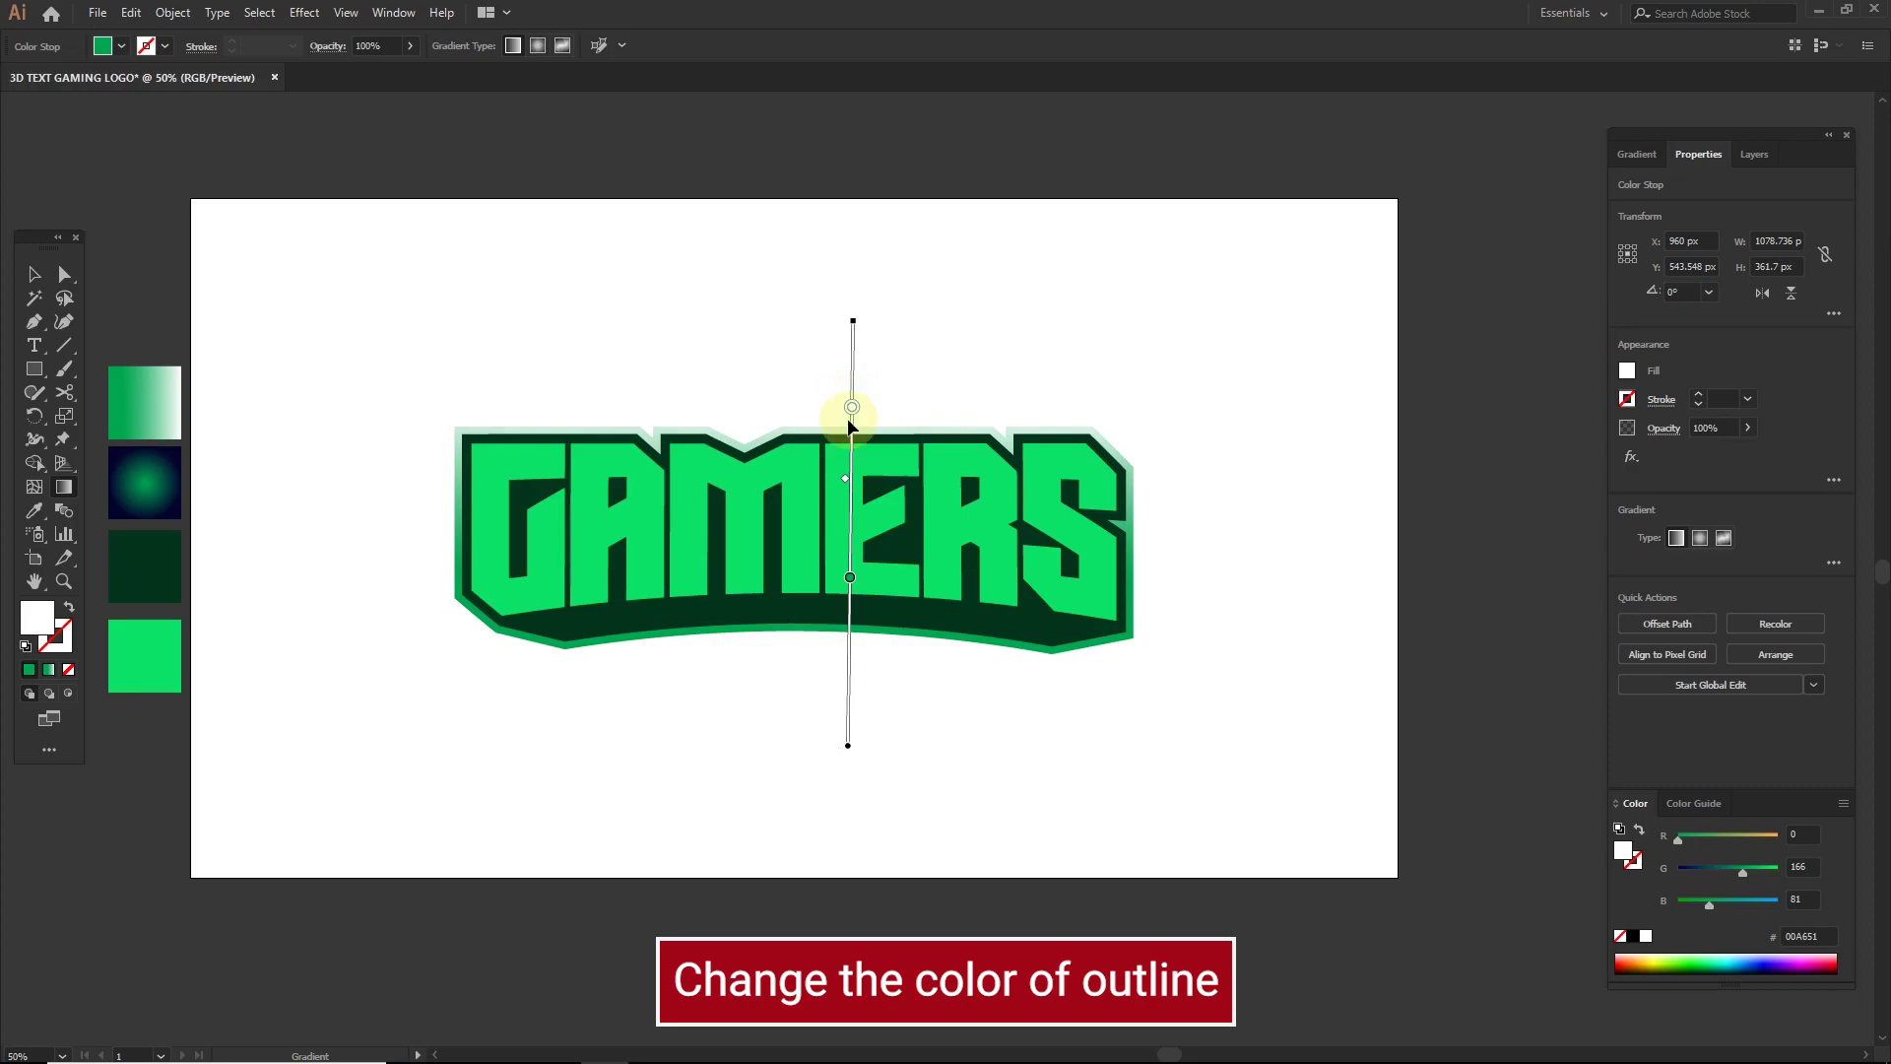
- Add a 1920 by 1080 px background rectangle behind the logo and fill it with the green-and-navy radial gradient sample
mouse_move(191, 198)
mouse_down()
mouse_move(1224, 836)
mouse_move(1396, 875)
mouse_up()
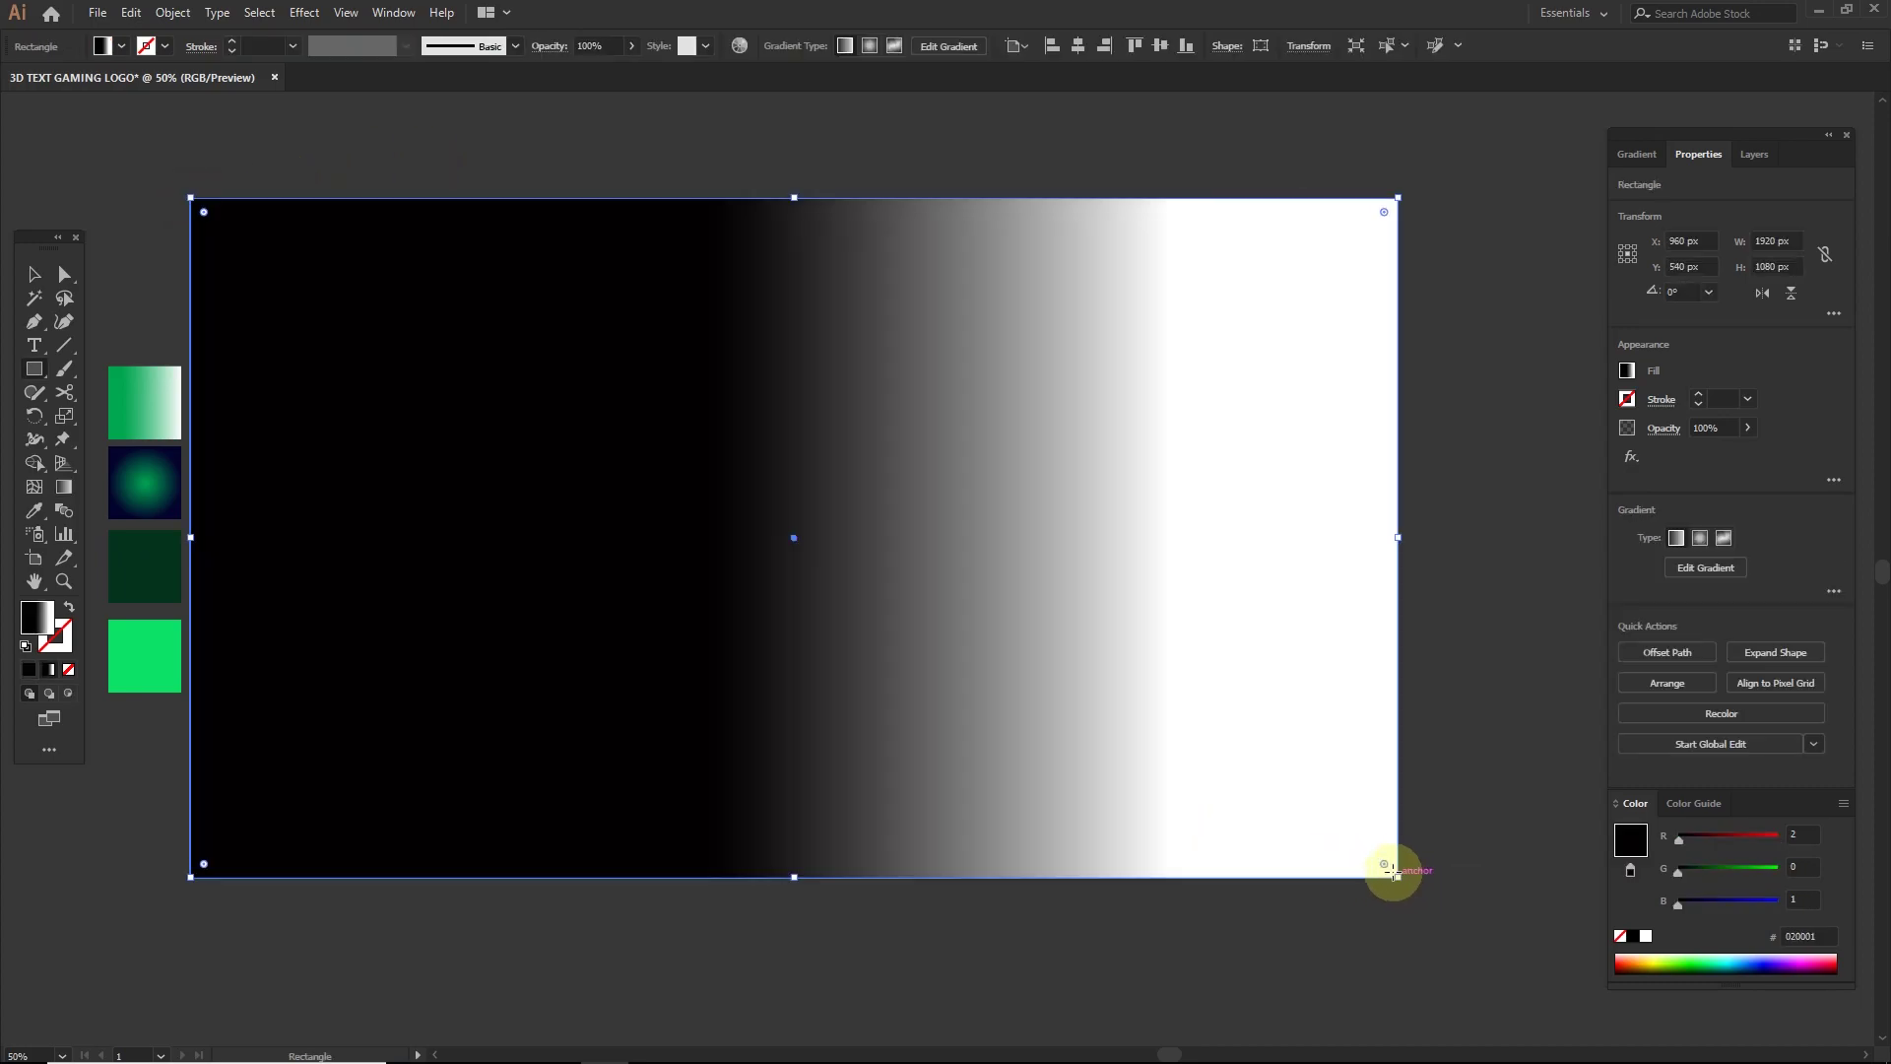
click(33, 274)
right_click(530, 375)
mouse_move(726, 801)
click(844, 862)
click(144, 483)
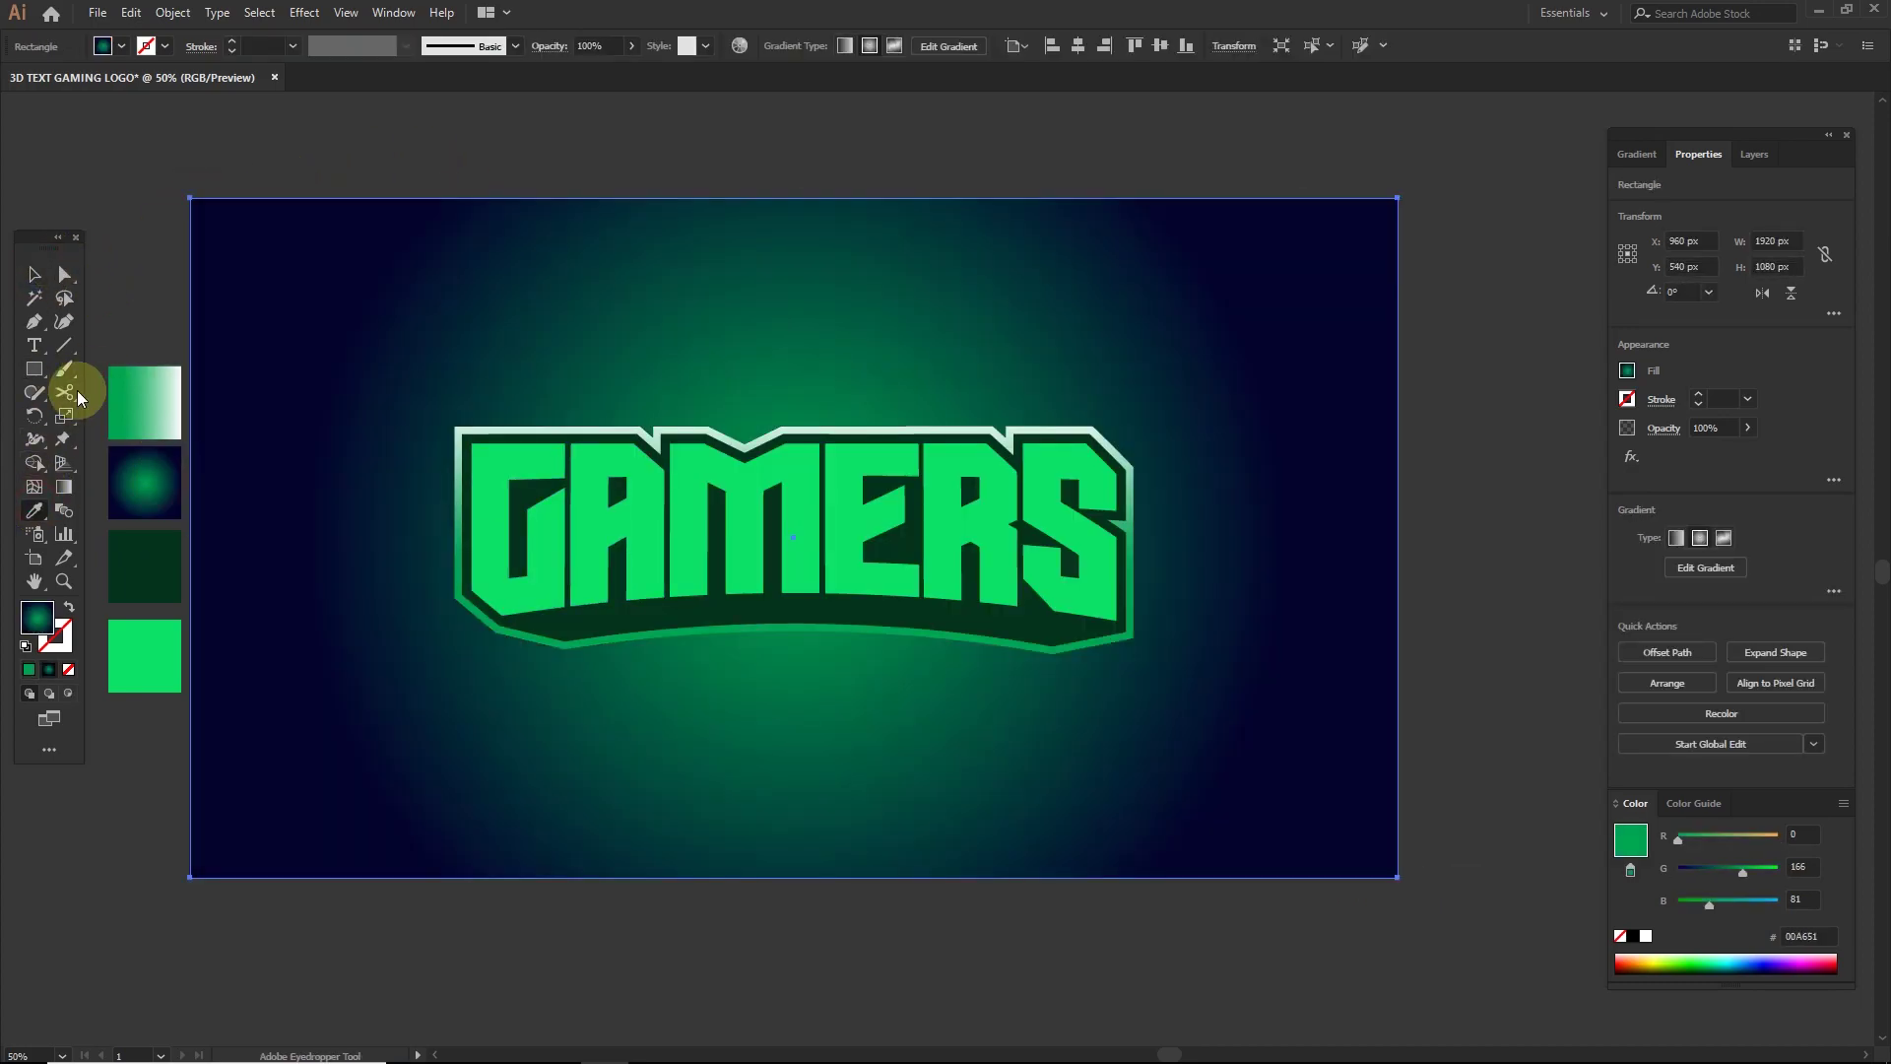
- Adjust the background's radial gradient with the Gradient tool and lower the green color stop of the outer outline's gradient
click(64, 487)
scroll(1313, 545, down, 1)
drag(1313, 544, 1253, 541)
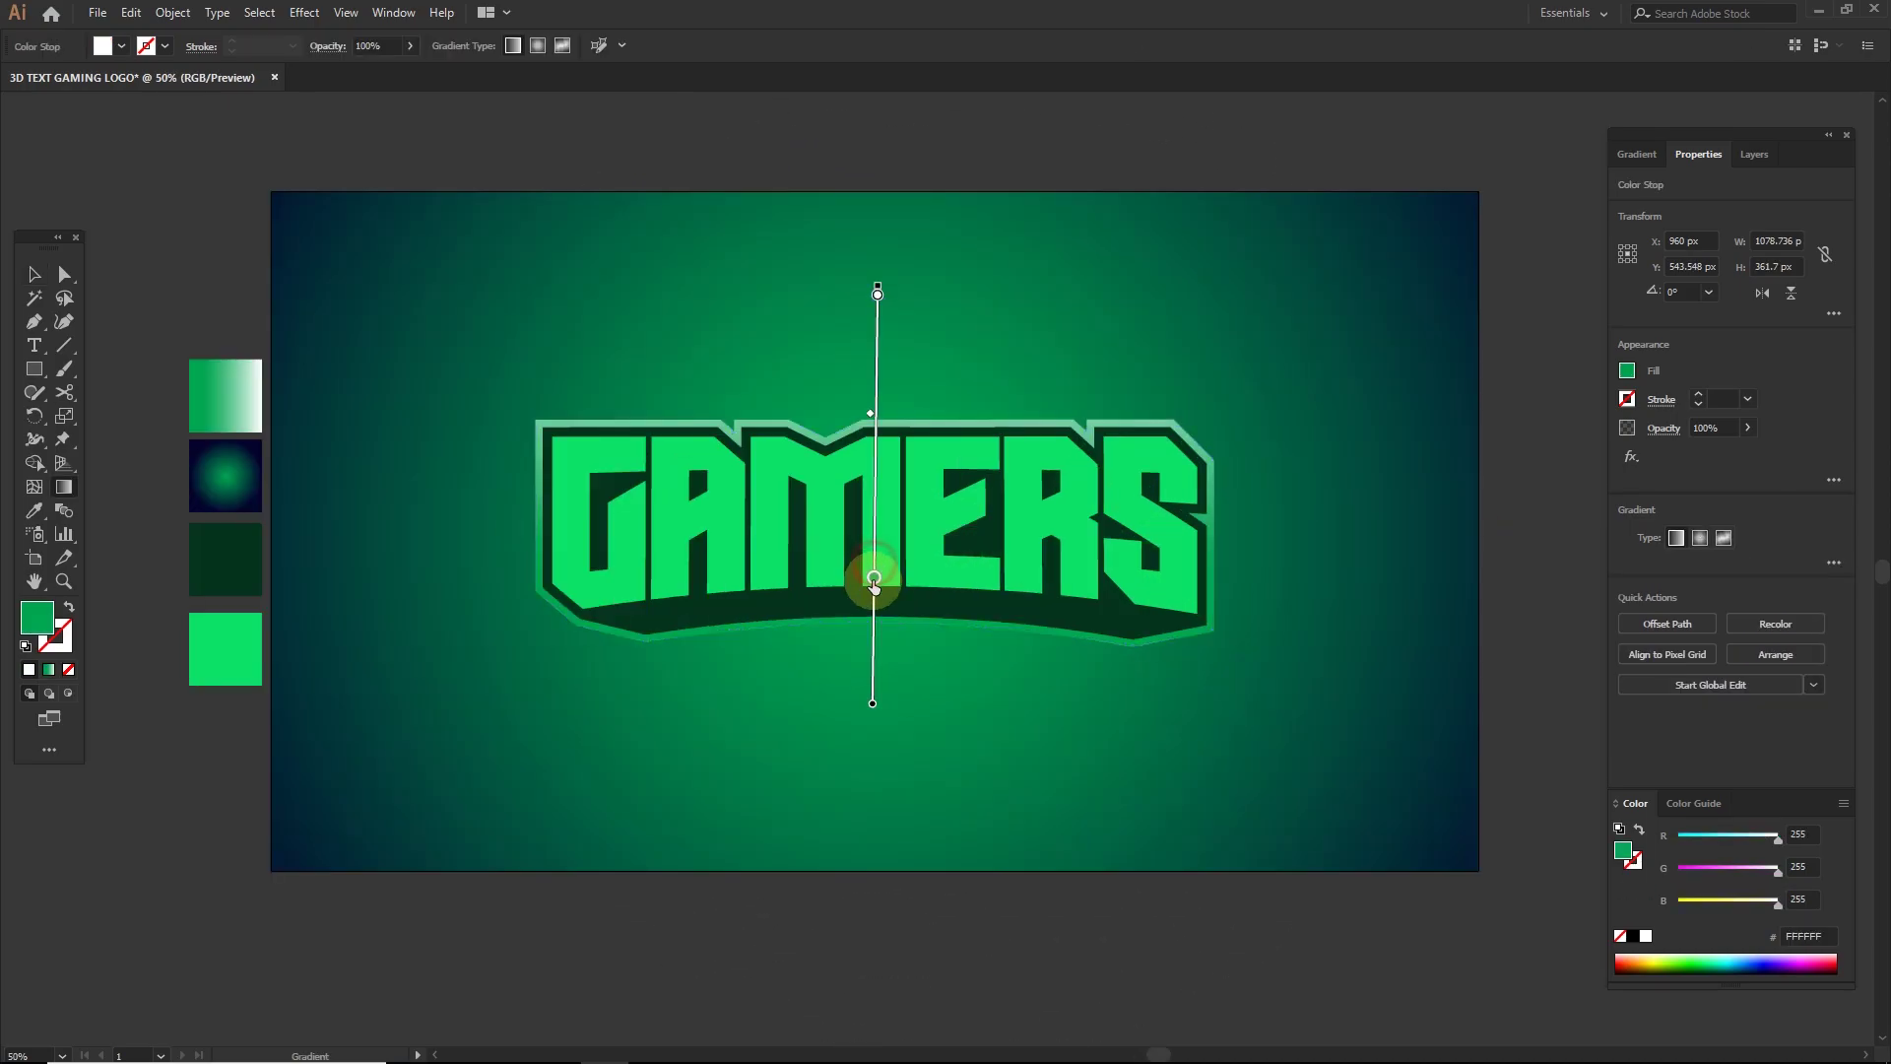
drag(875, 557, 874, 617)
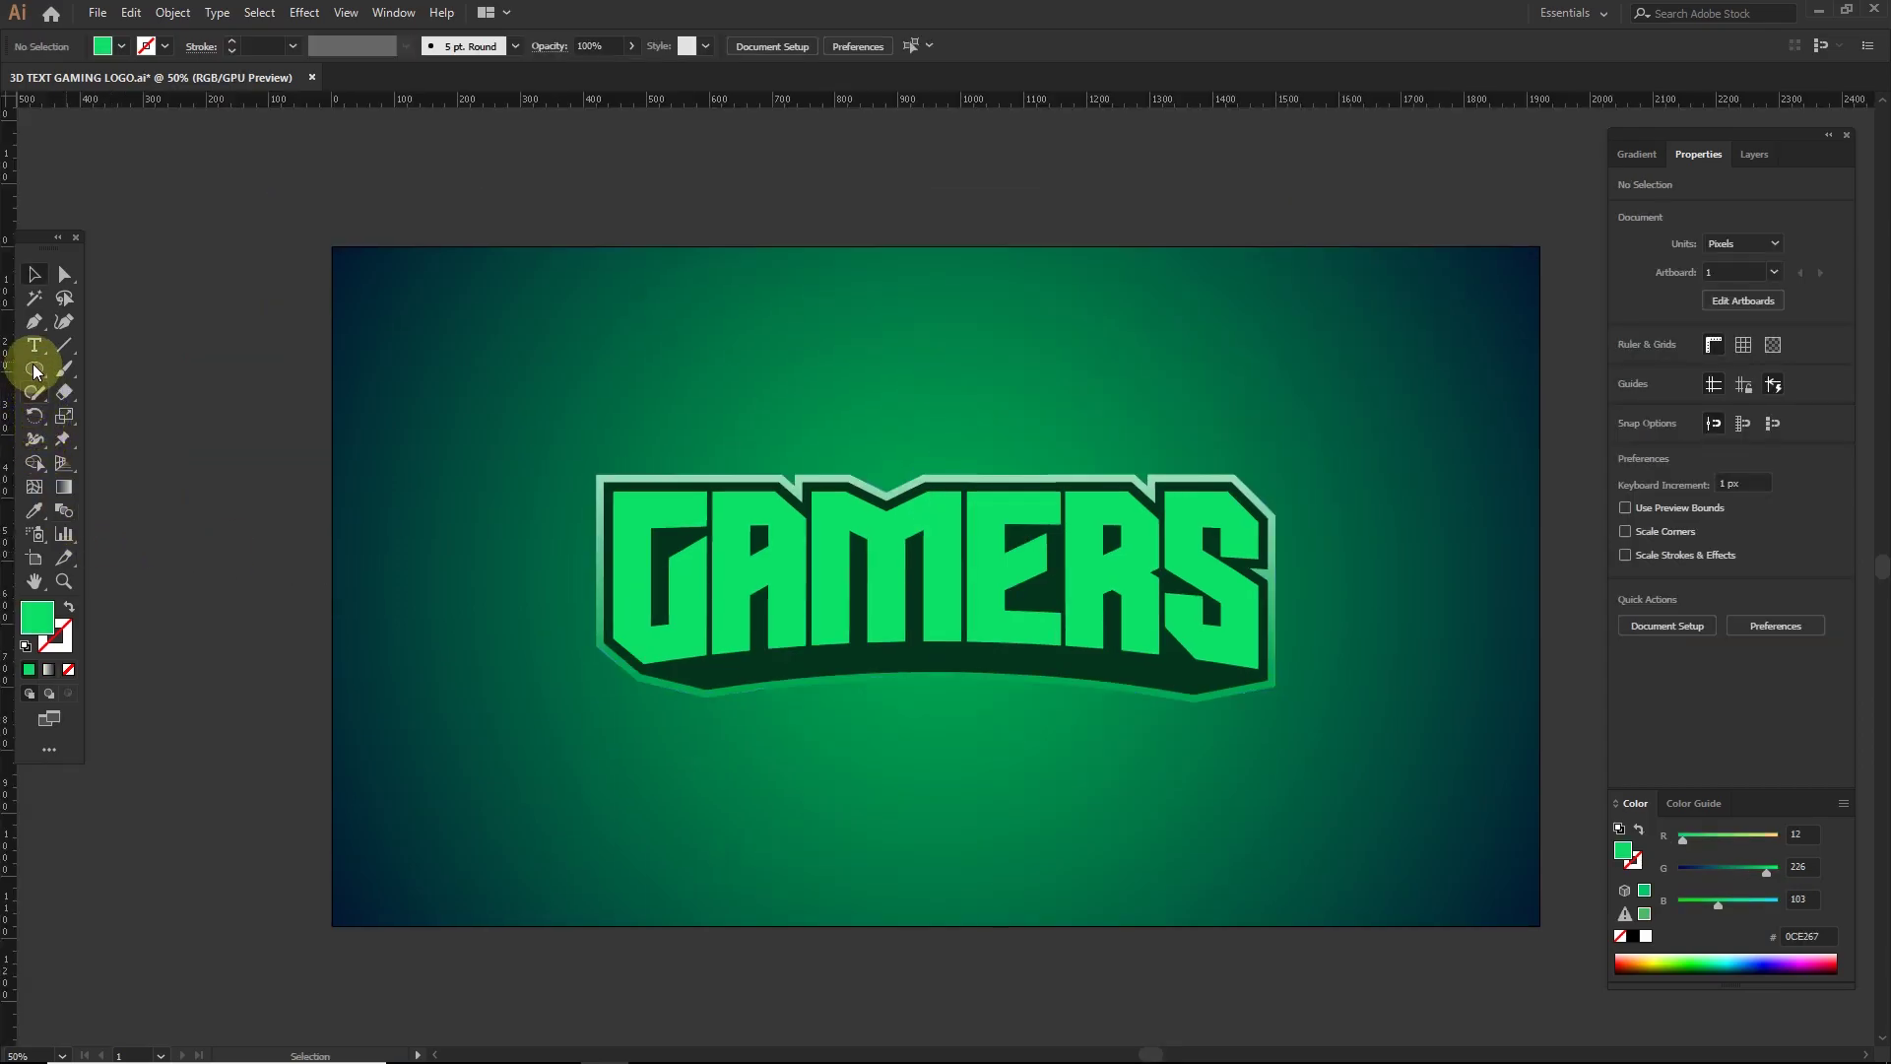
- Draw an upward-arching Pen tool curve about 1254 px wide across the middle of the lettering, extending past both ends
click(33, 321)
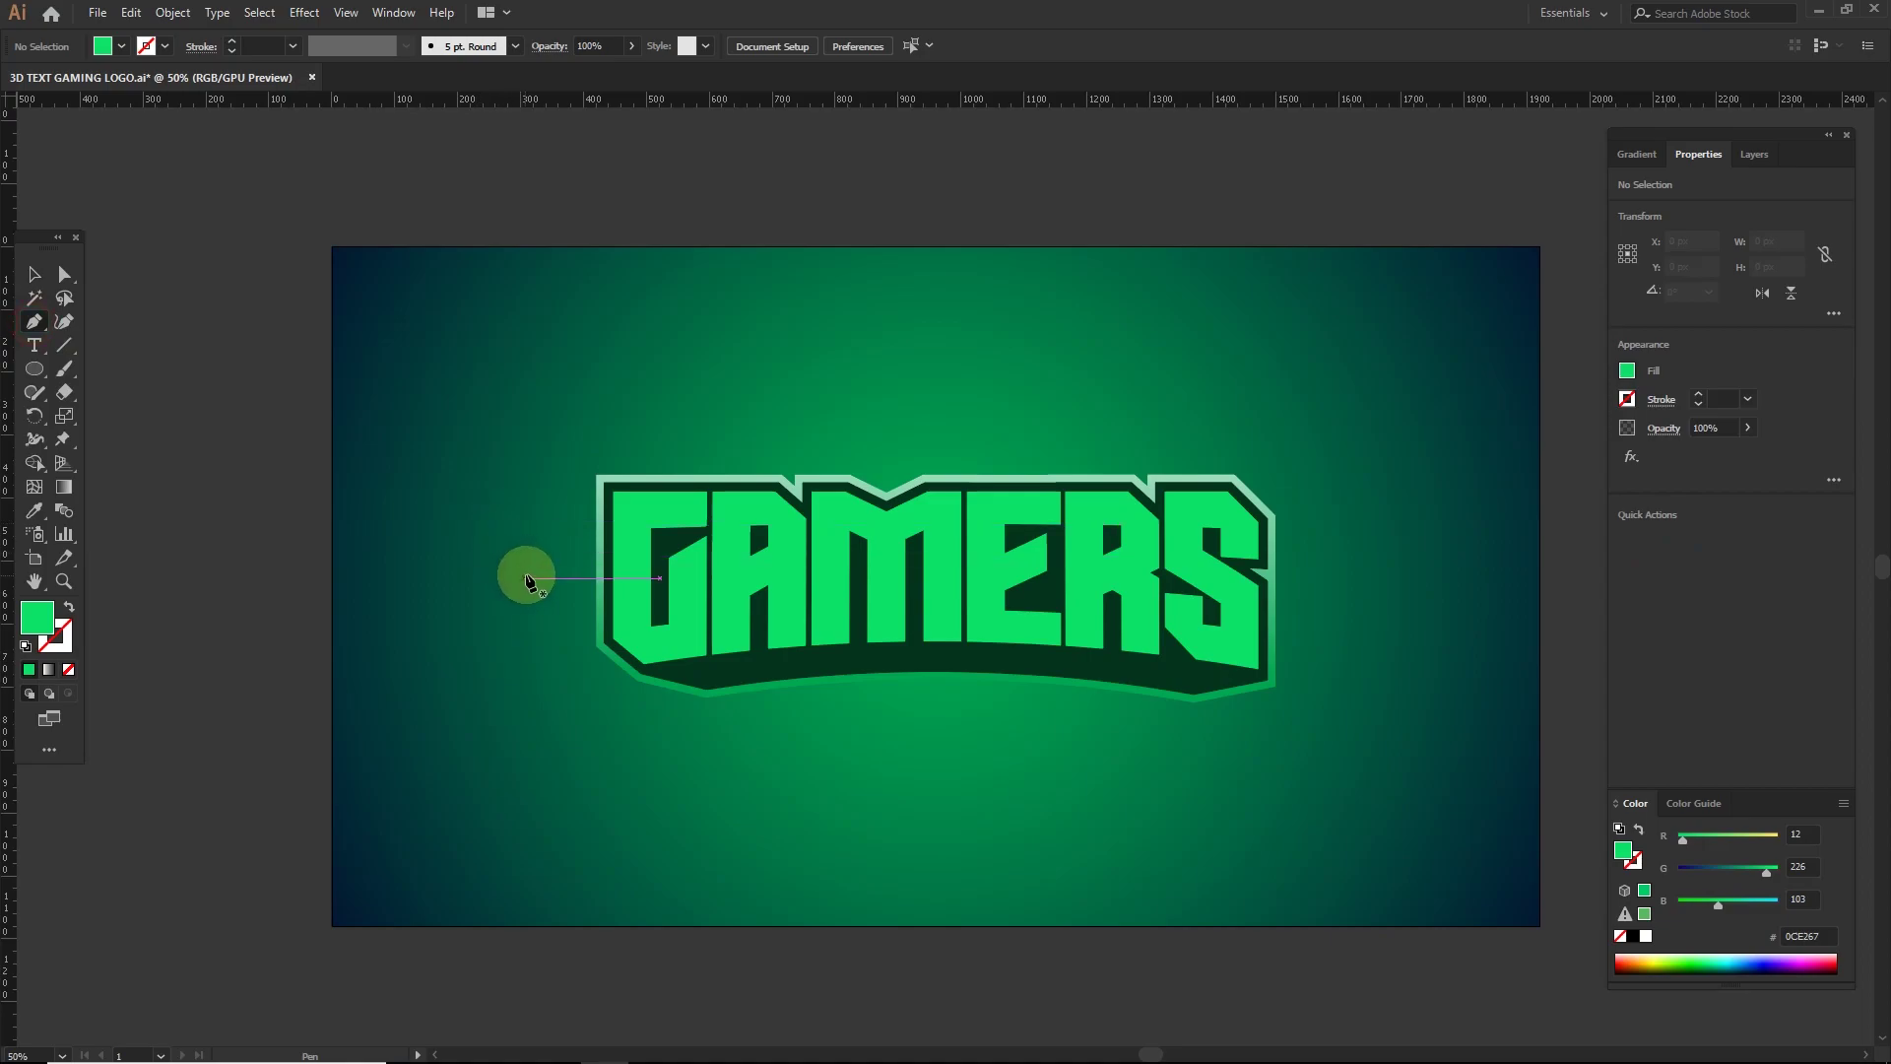
click(527, 580)
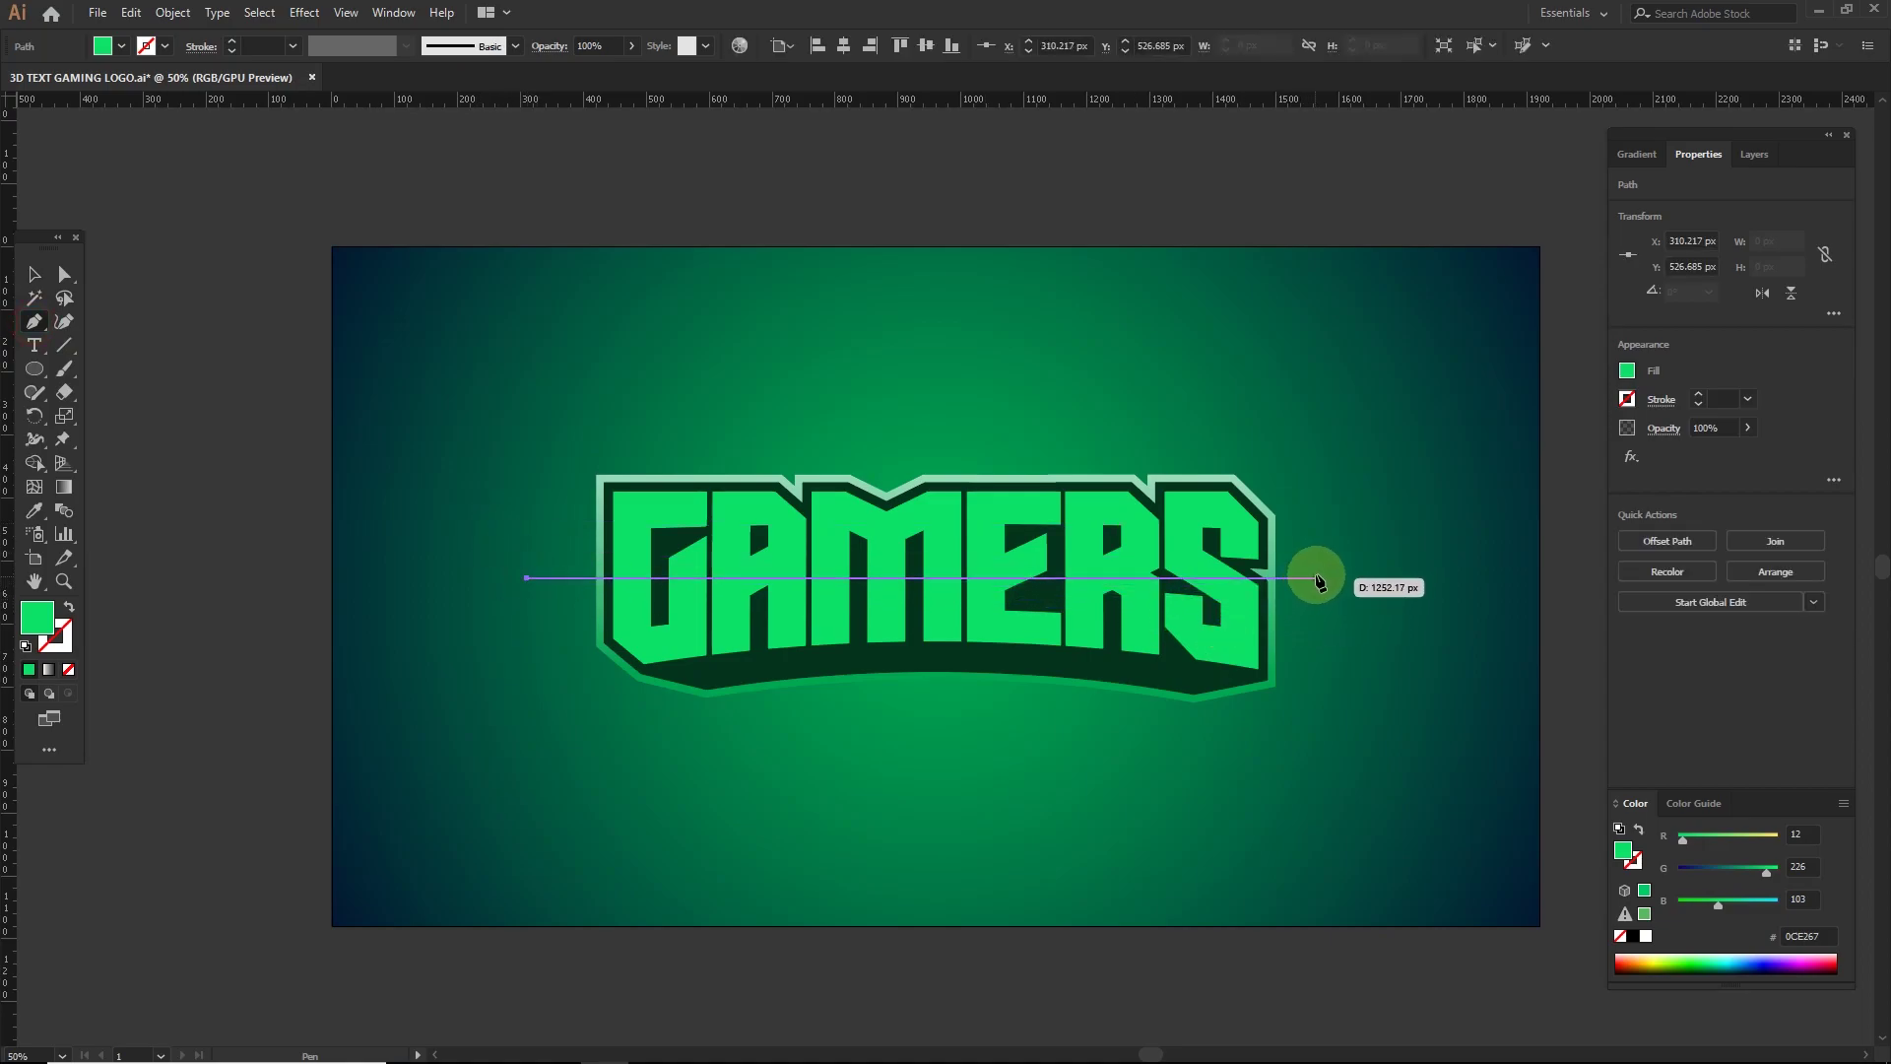
click(1317, 581)
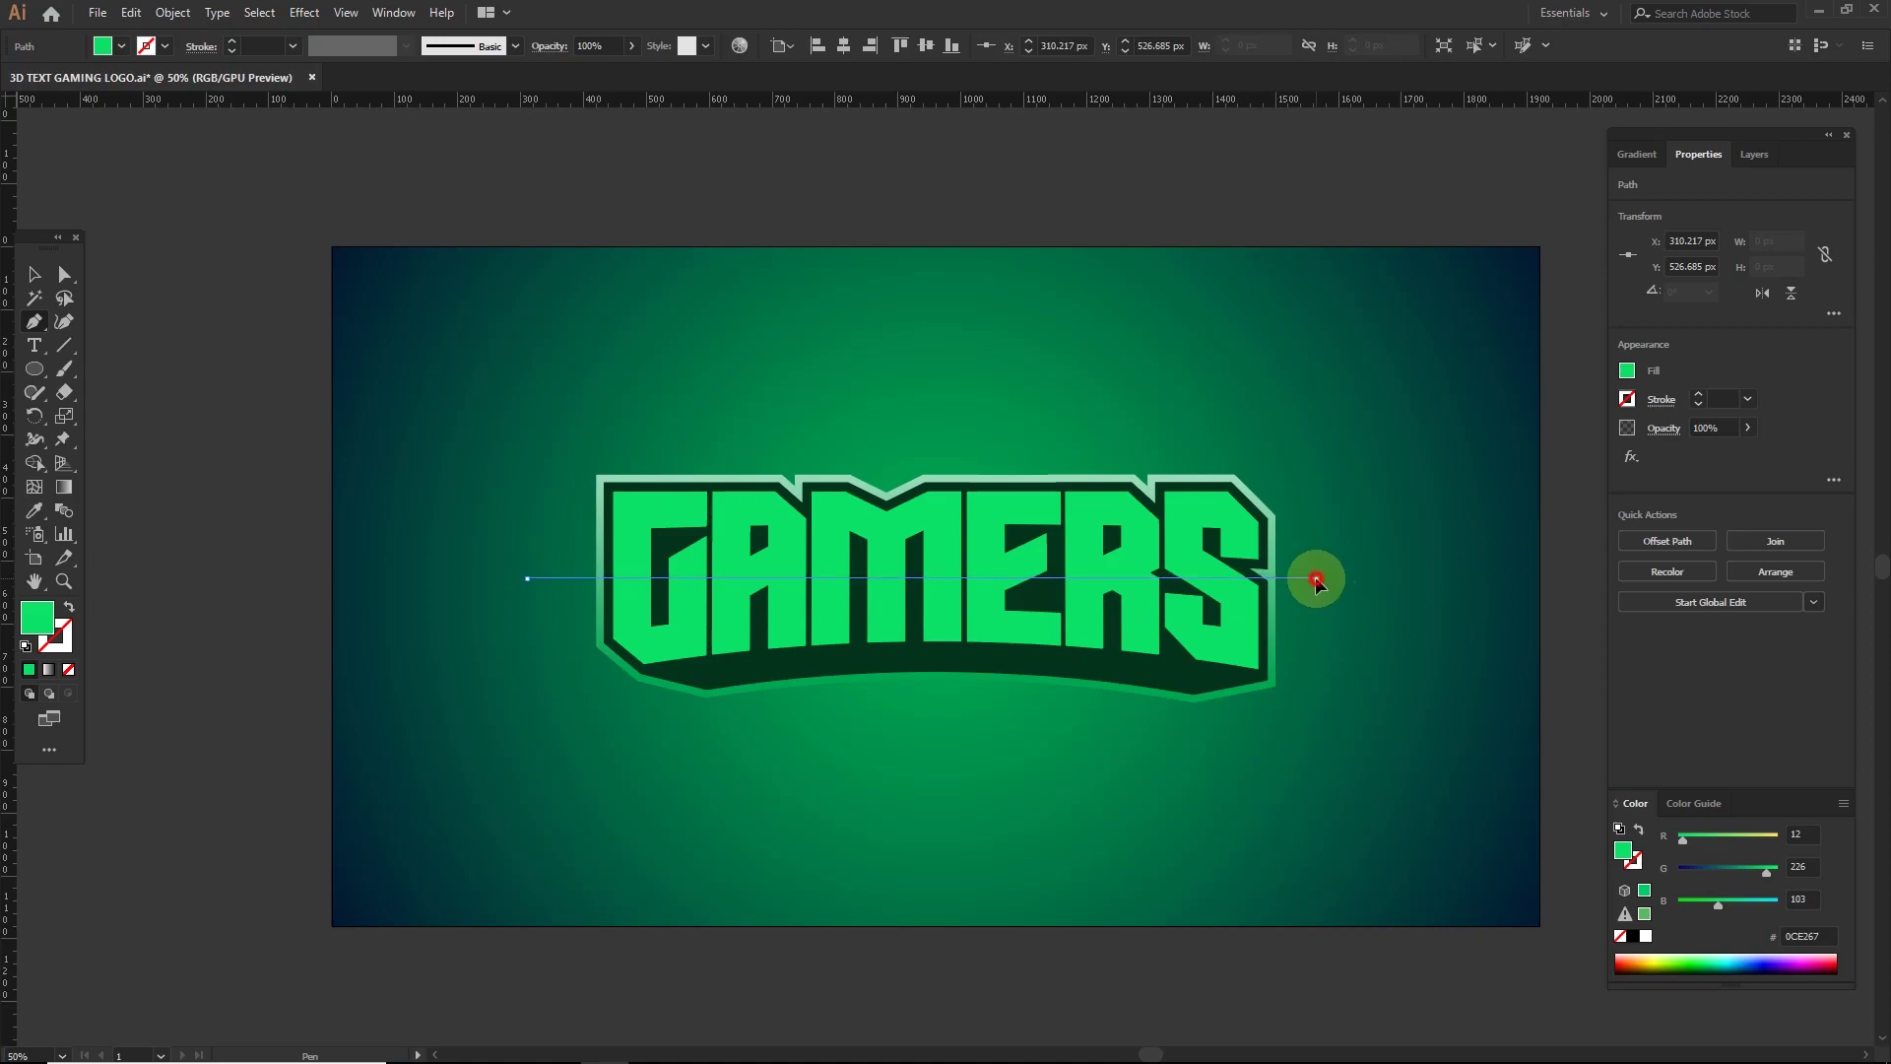
drag(1317, 581, 1669, 653)
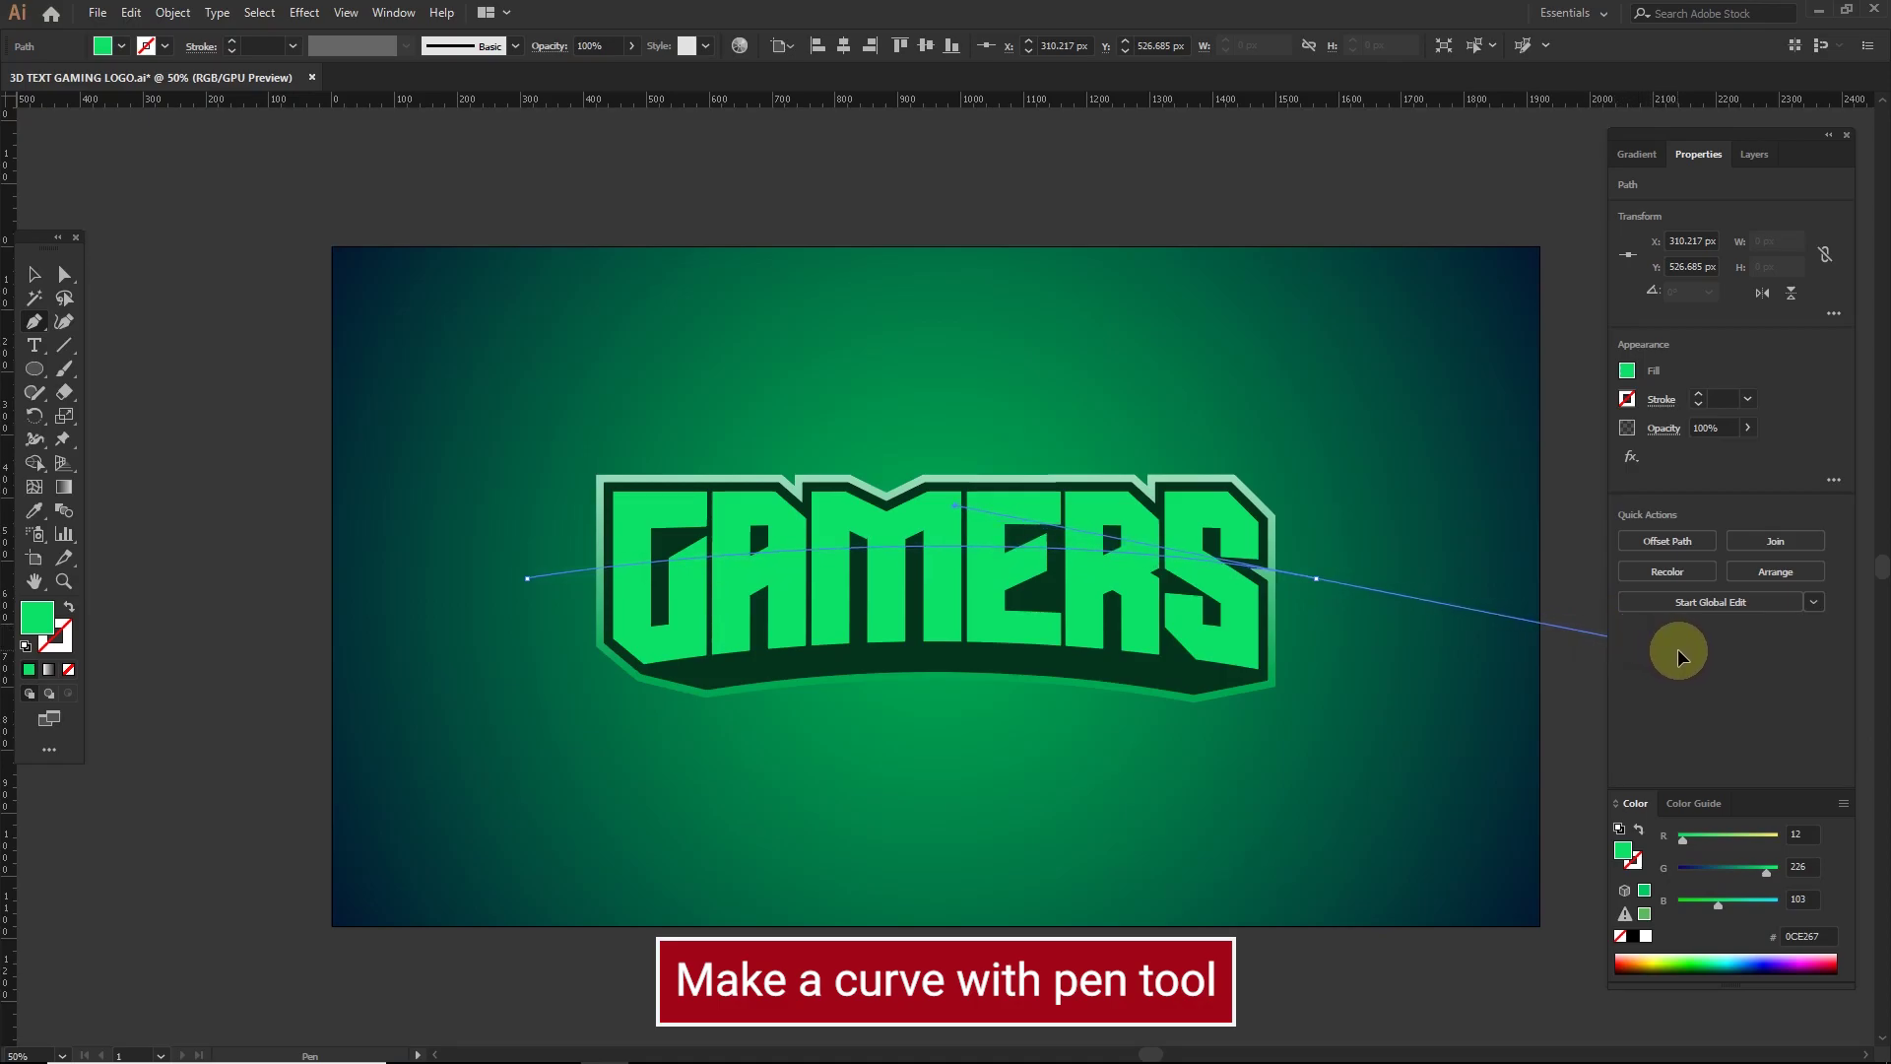
drag(1679, 650, 1679, 650)
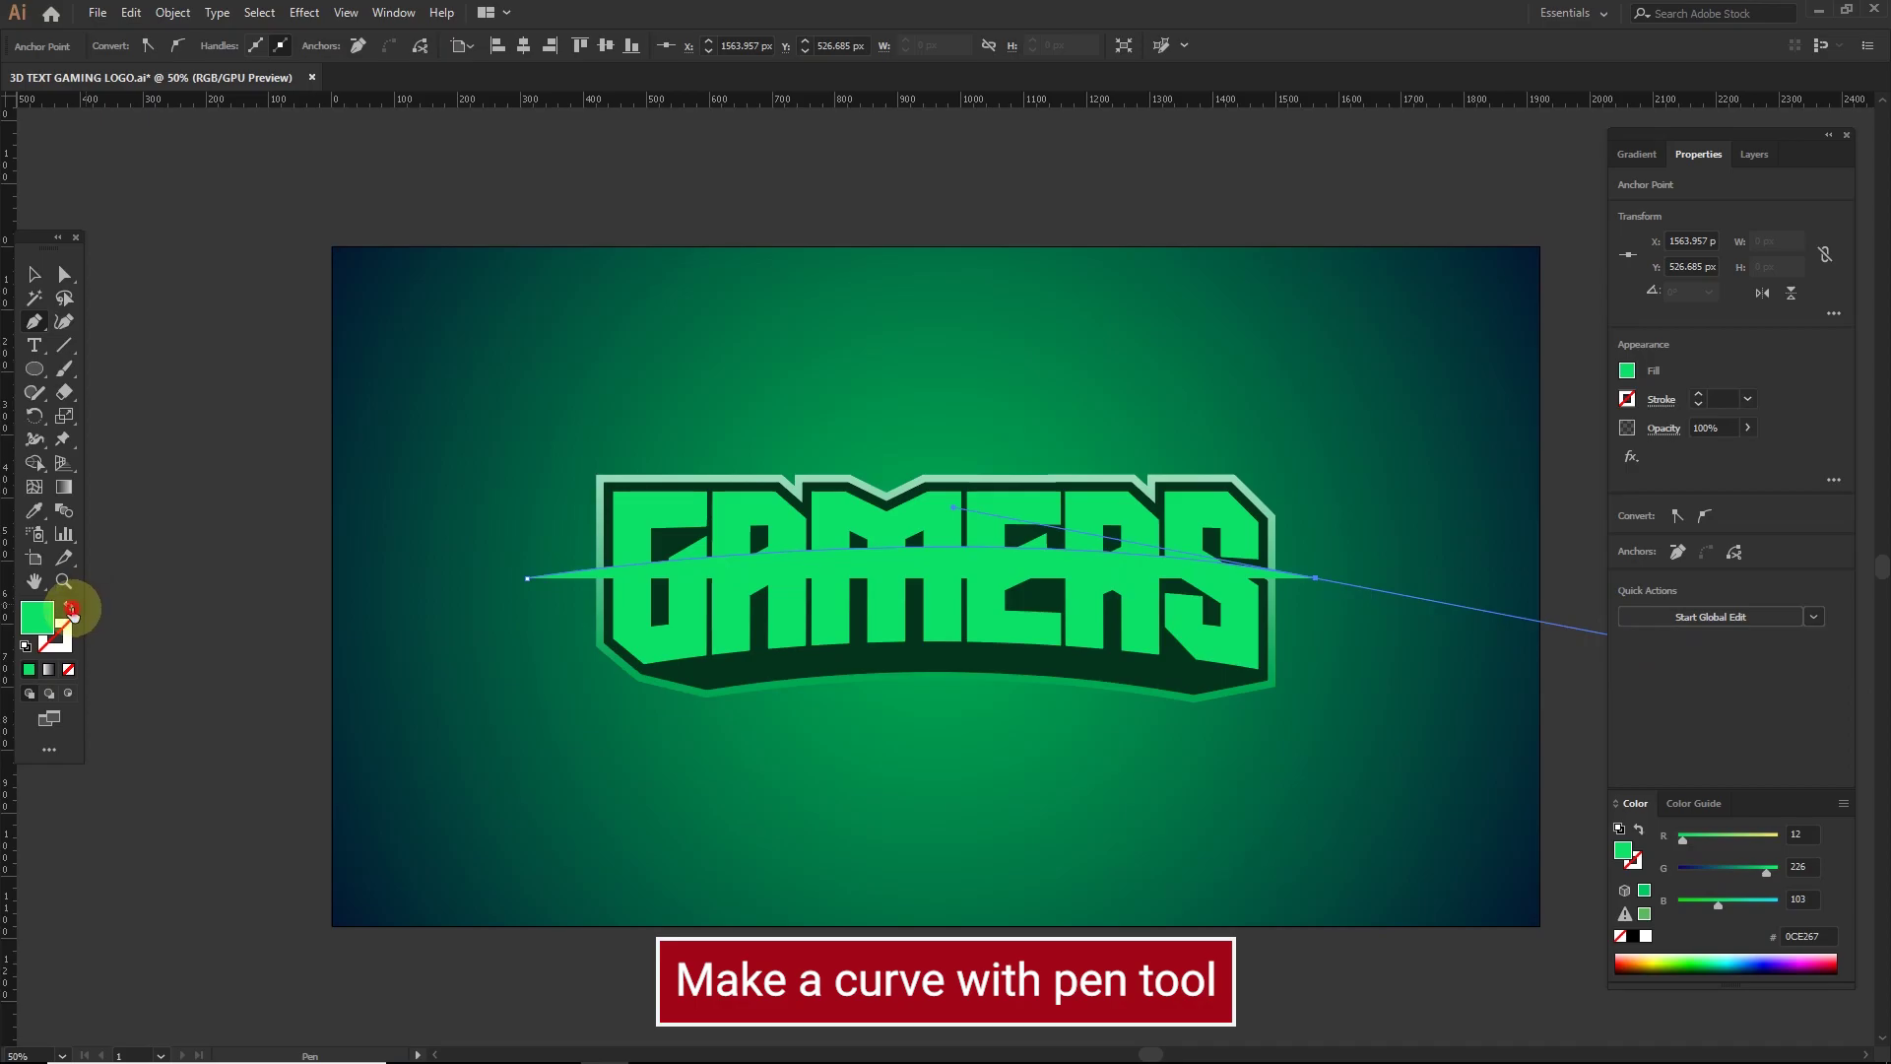
- Remove both the fill and the stroke from the Pen tool curve across the lettering
click(71, 607)
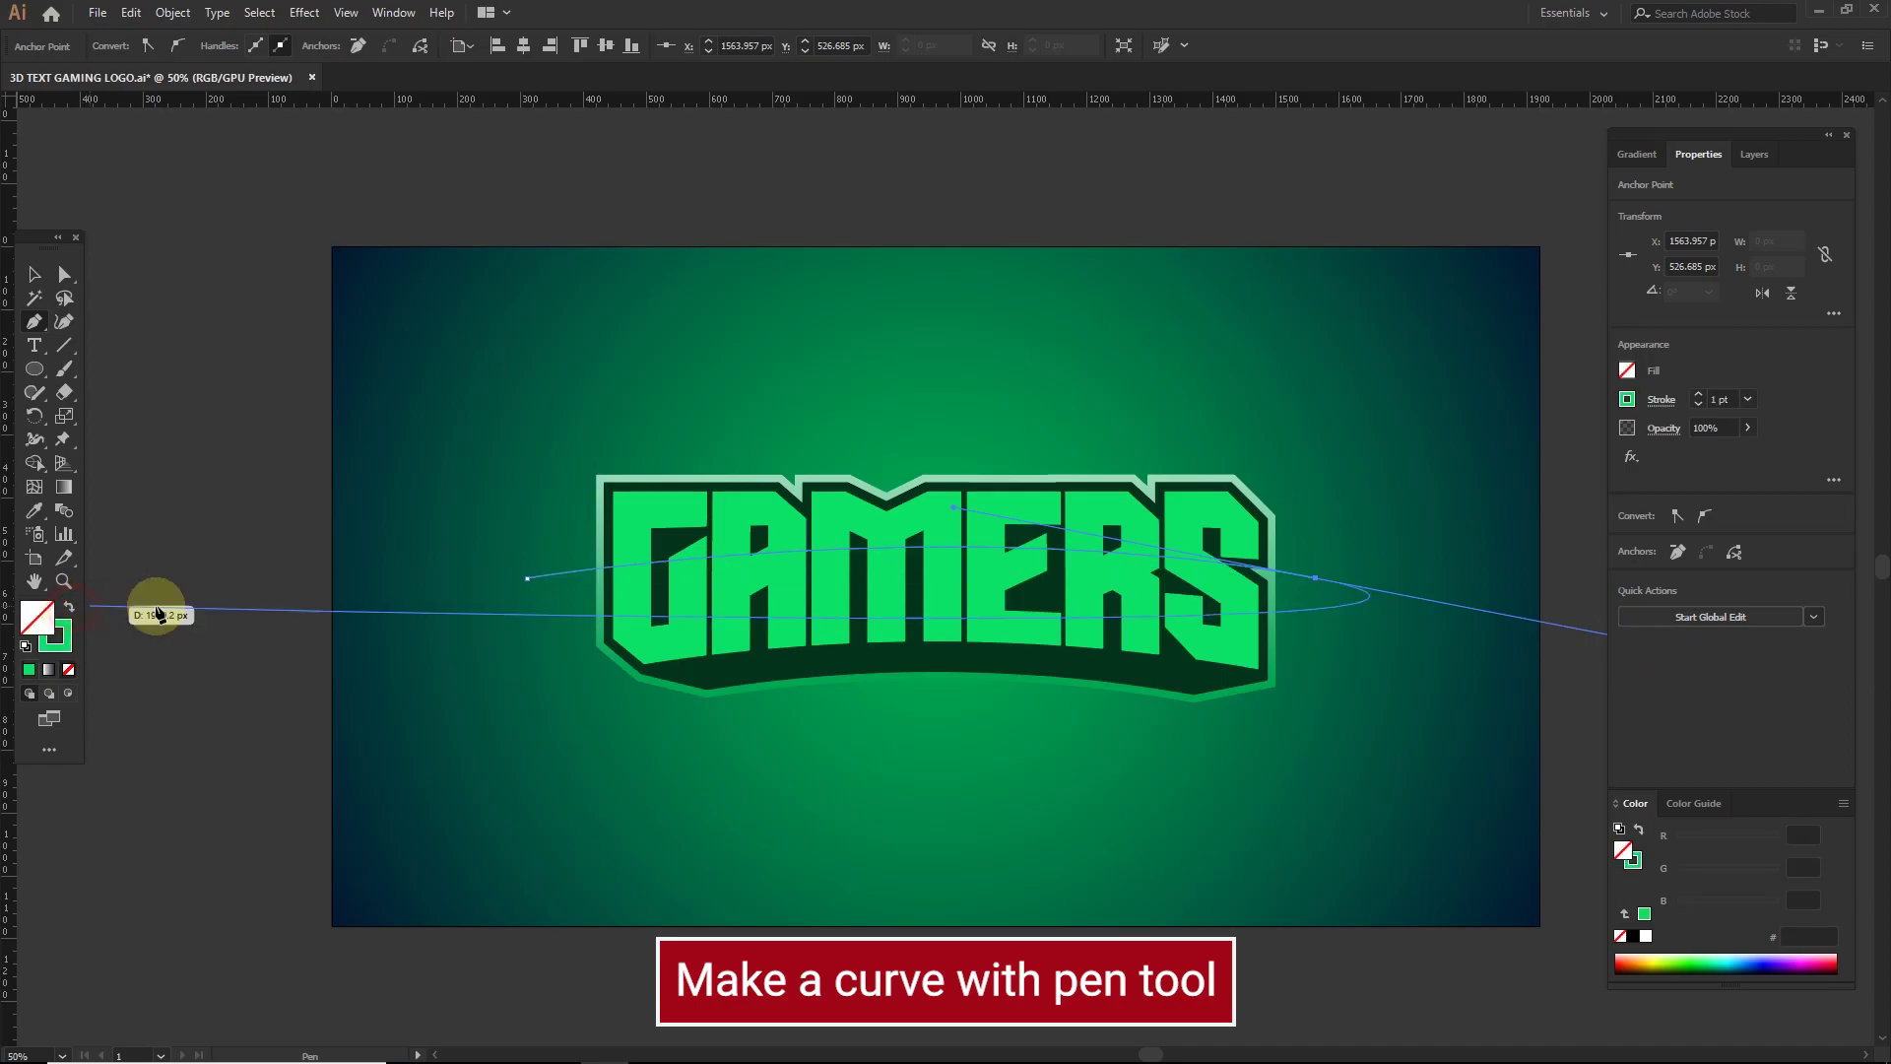
click(69, 653)
click(69, 670)
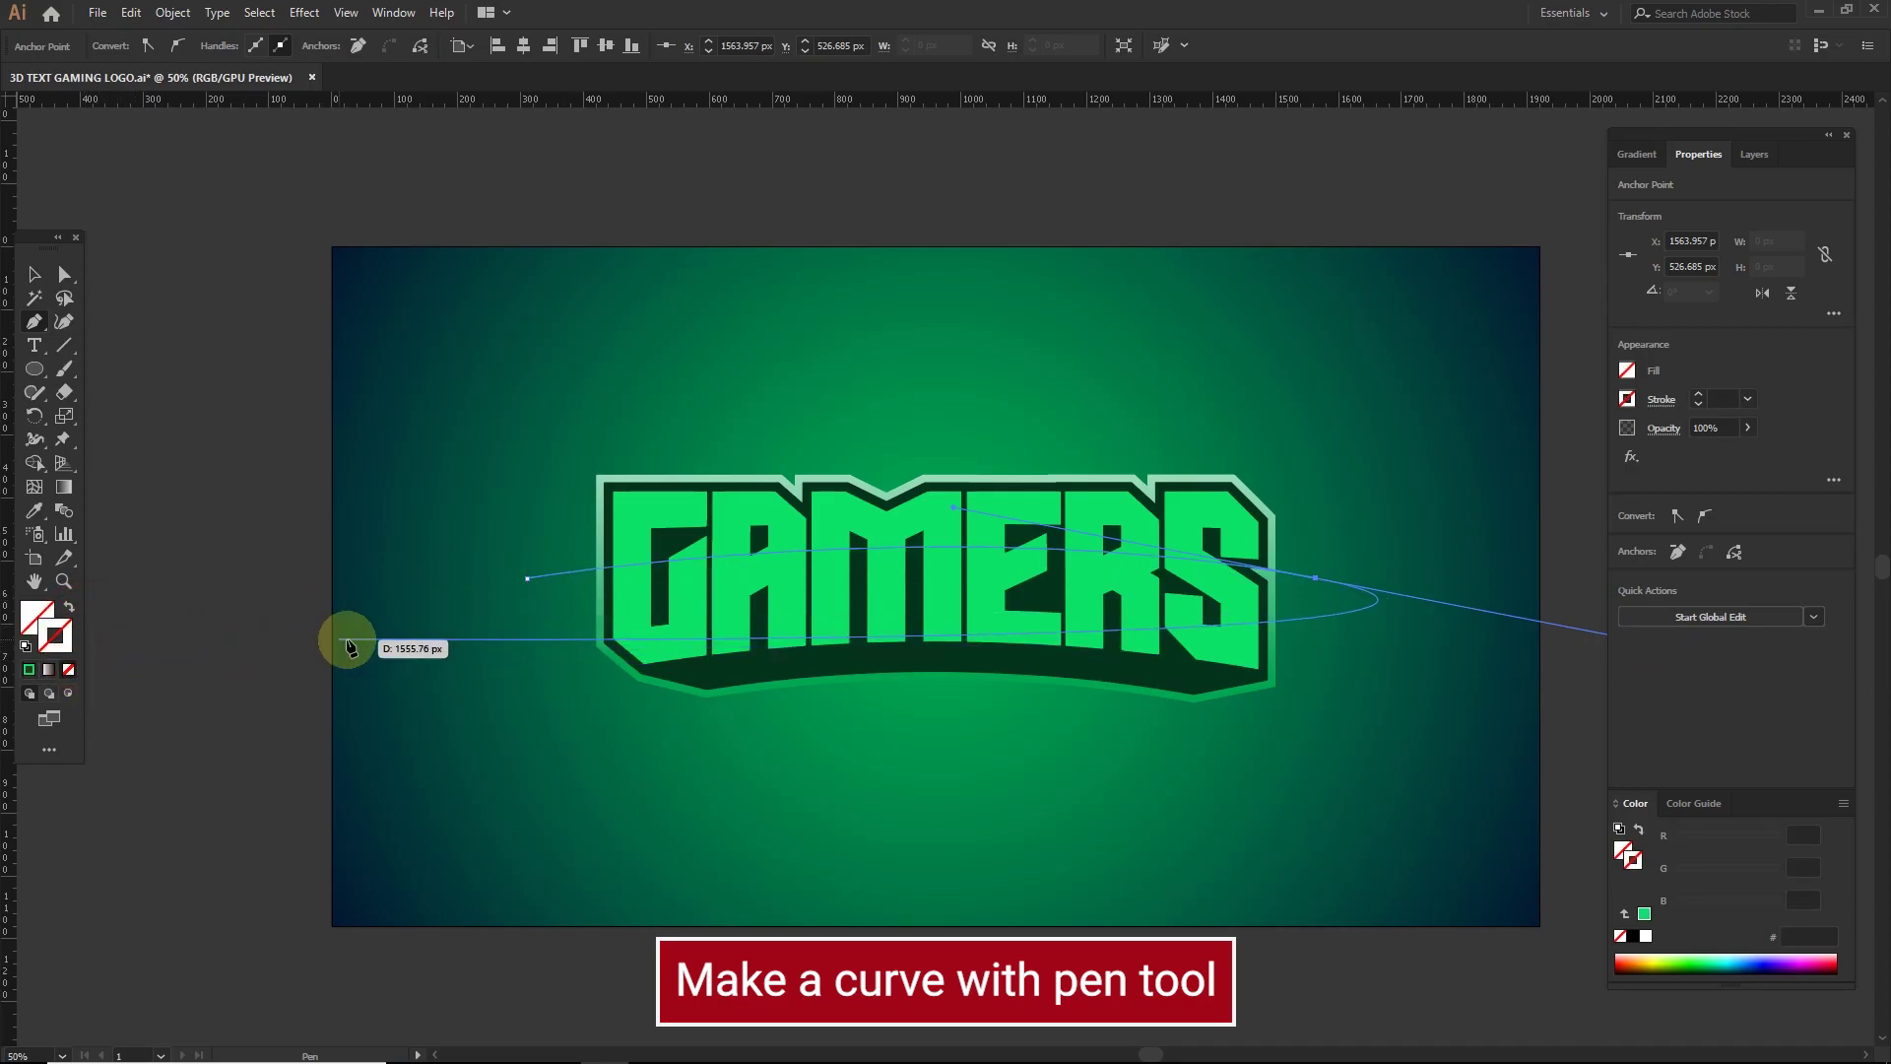
key(v)
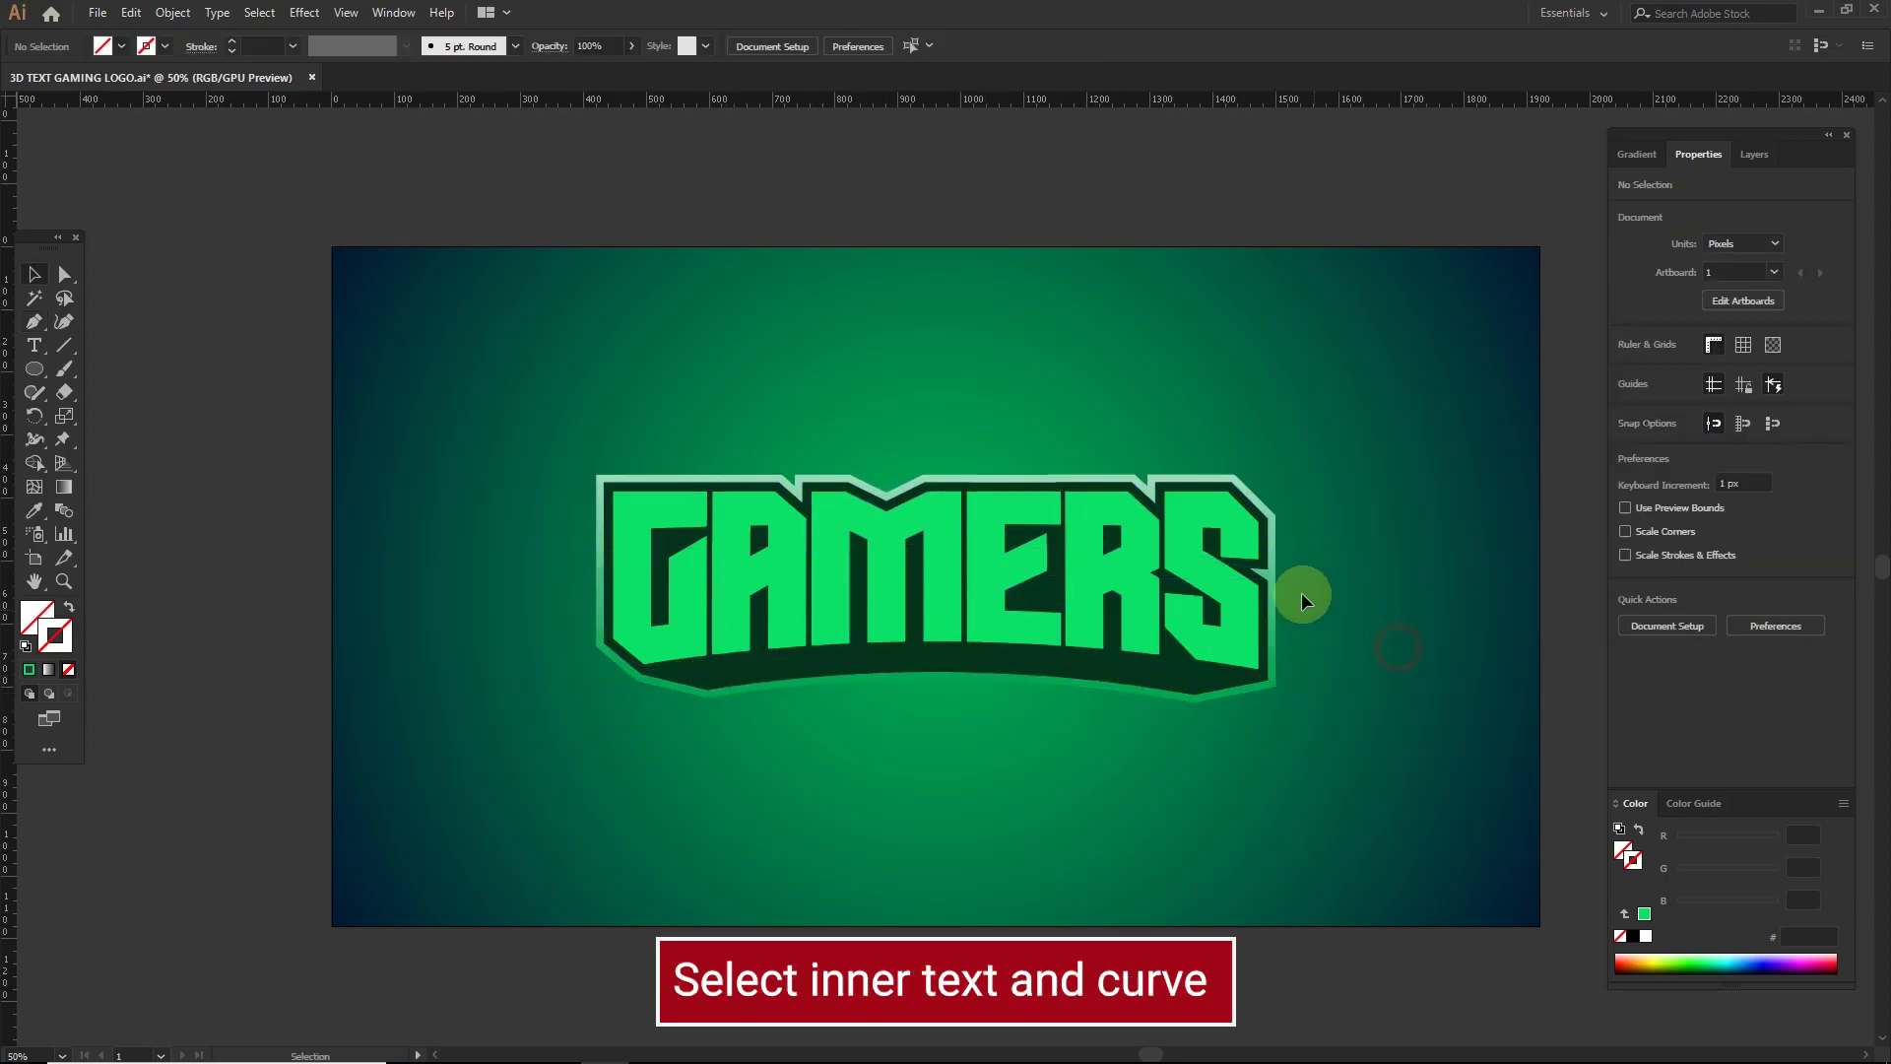
- Divide the green GAMERS lettering along the curve with the Pathfinder Divide operation
click(1307, 571)
shift+click(1234, 620)
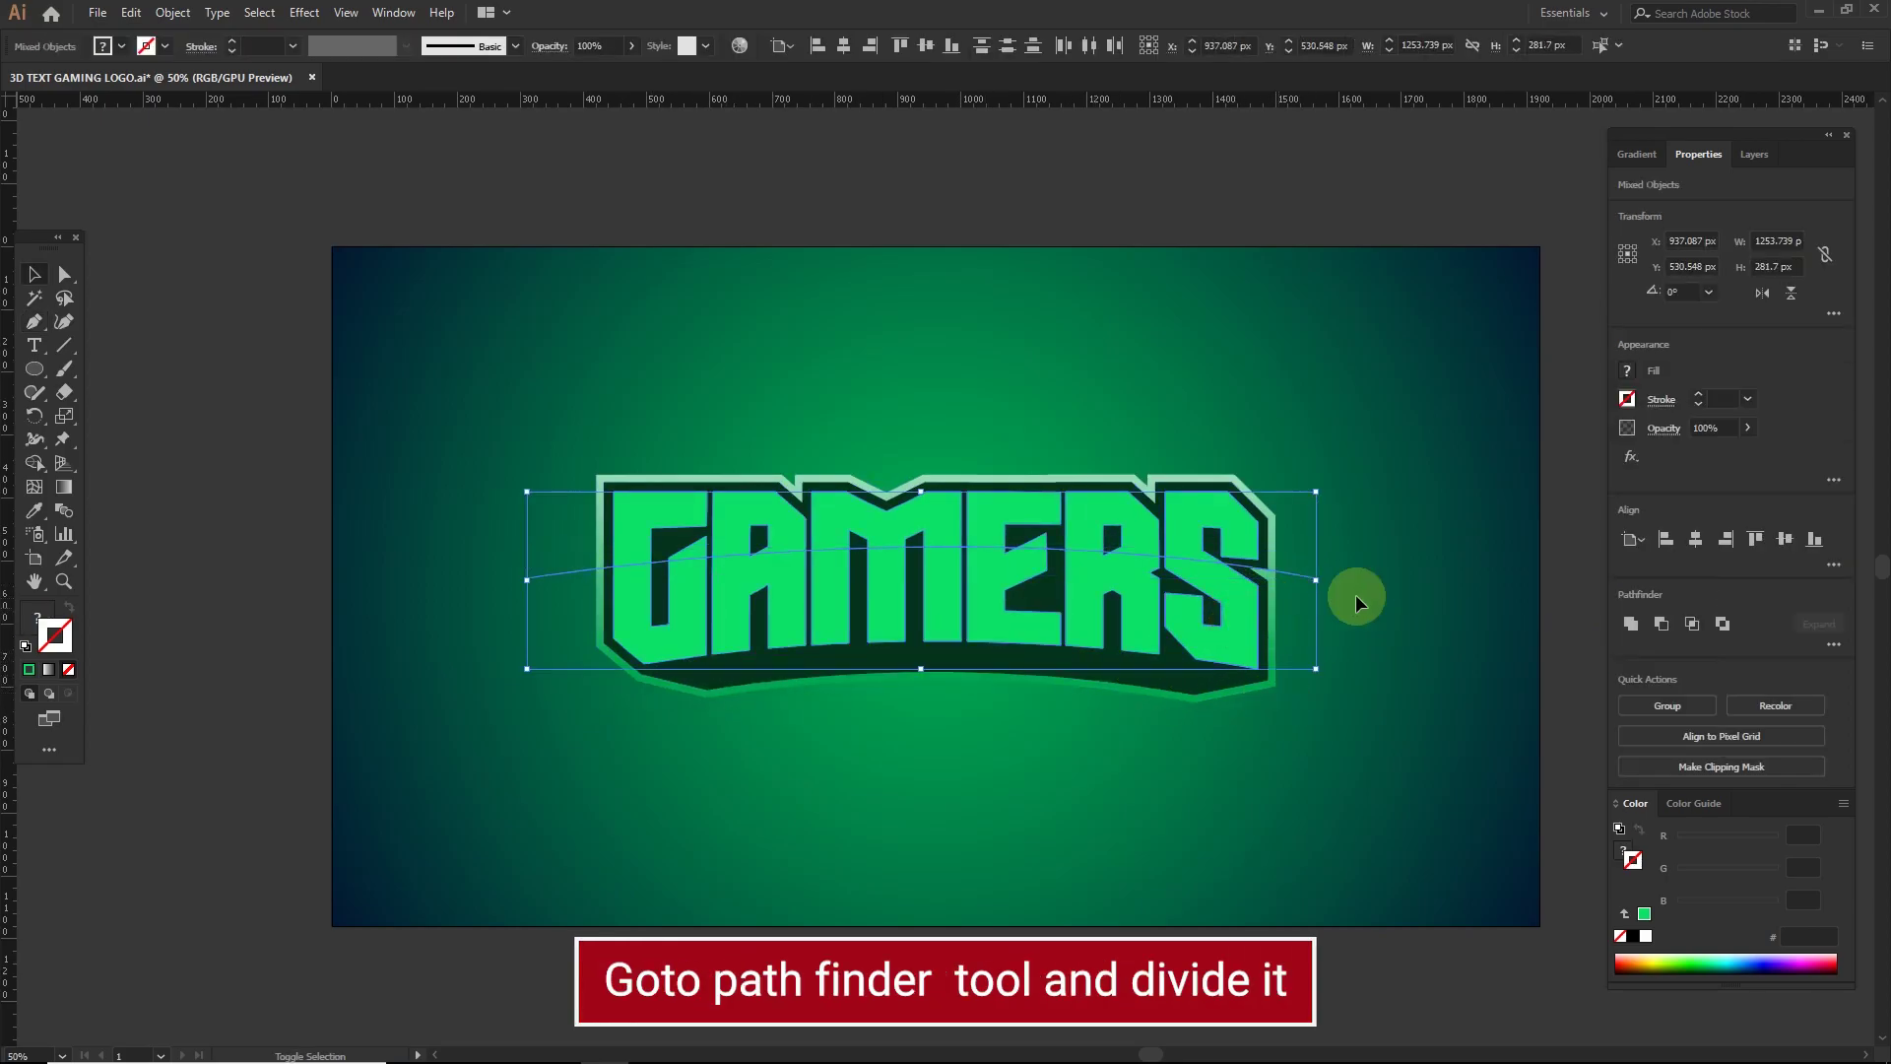
click(1834, 642)
click(1632, 752)
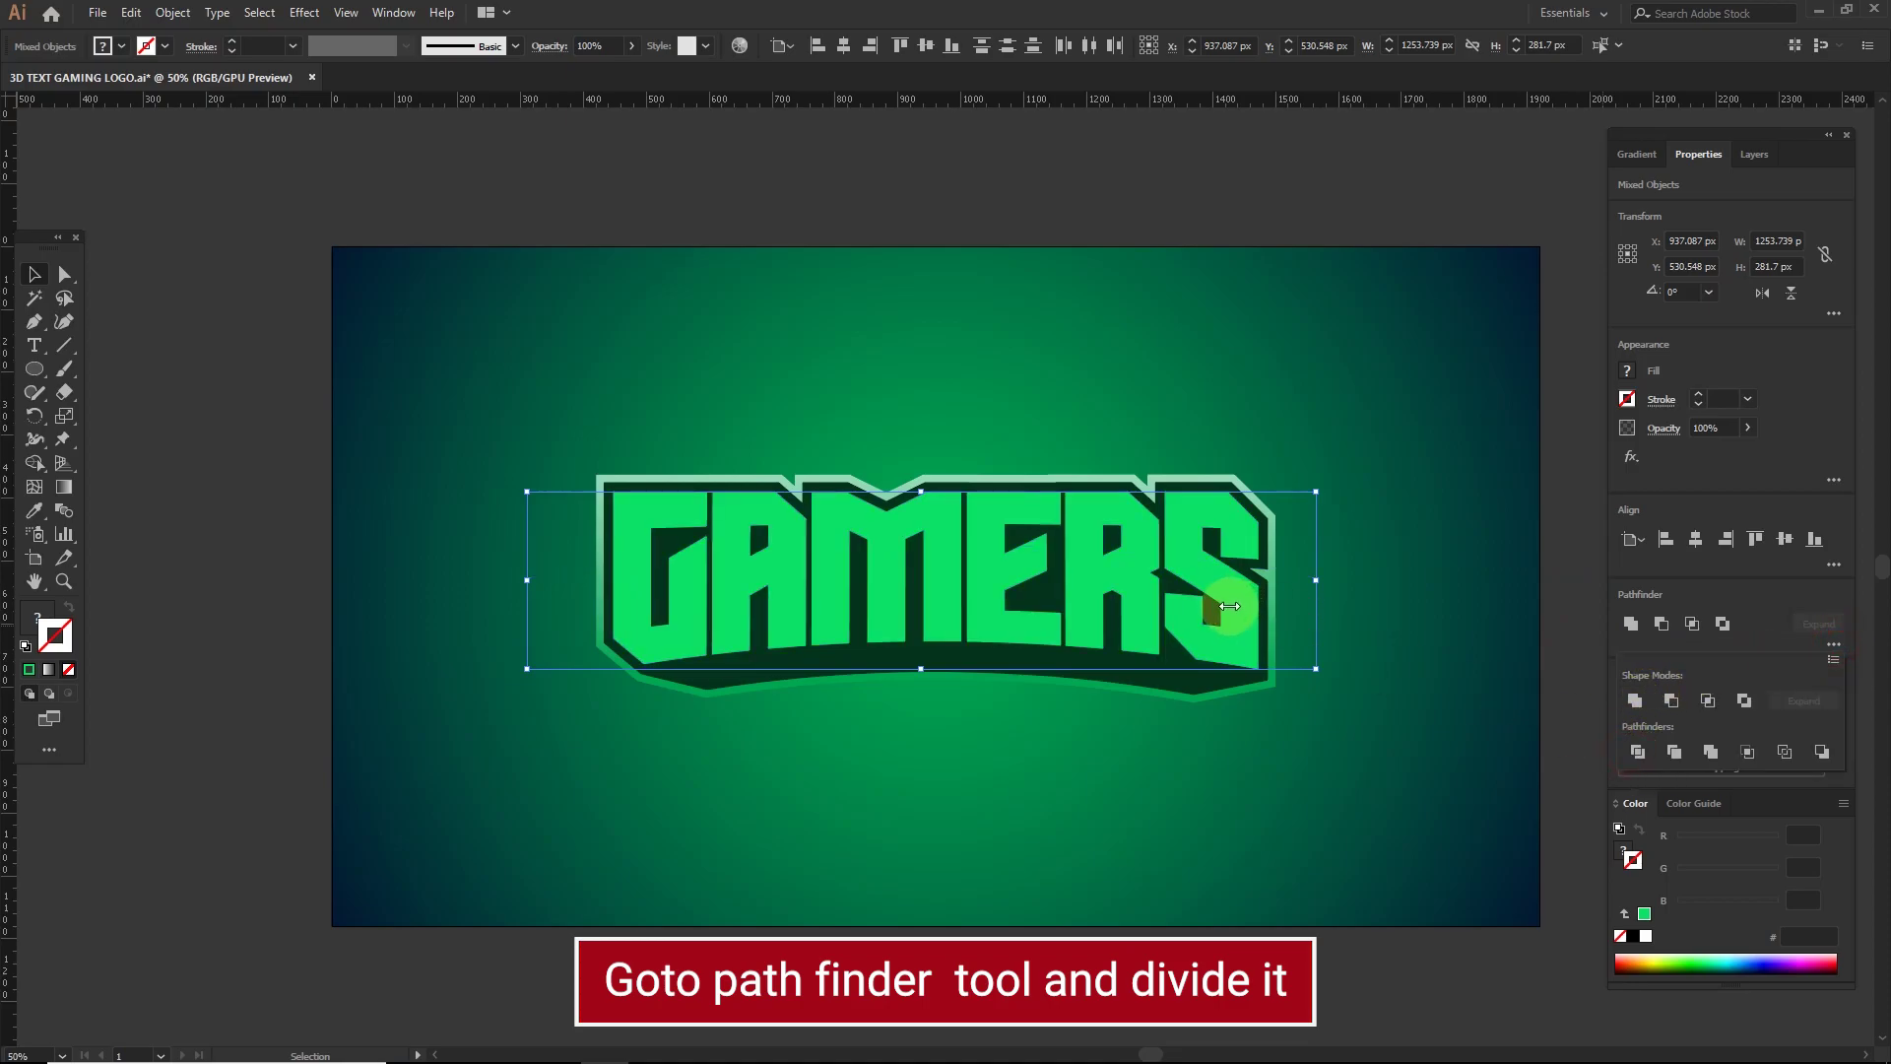
key(ctrl+shift+a)
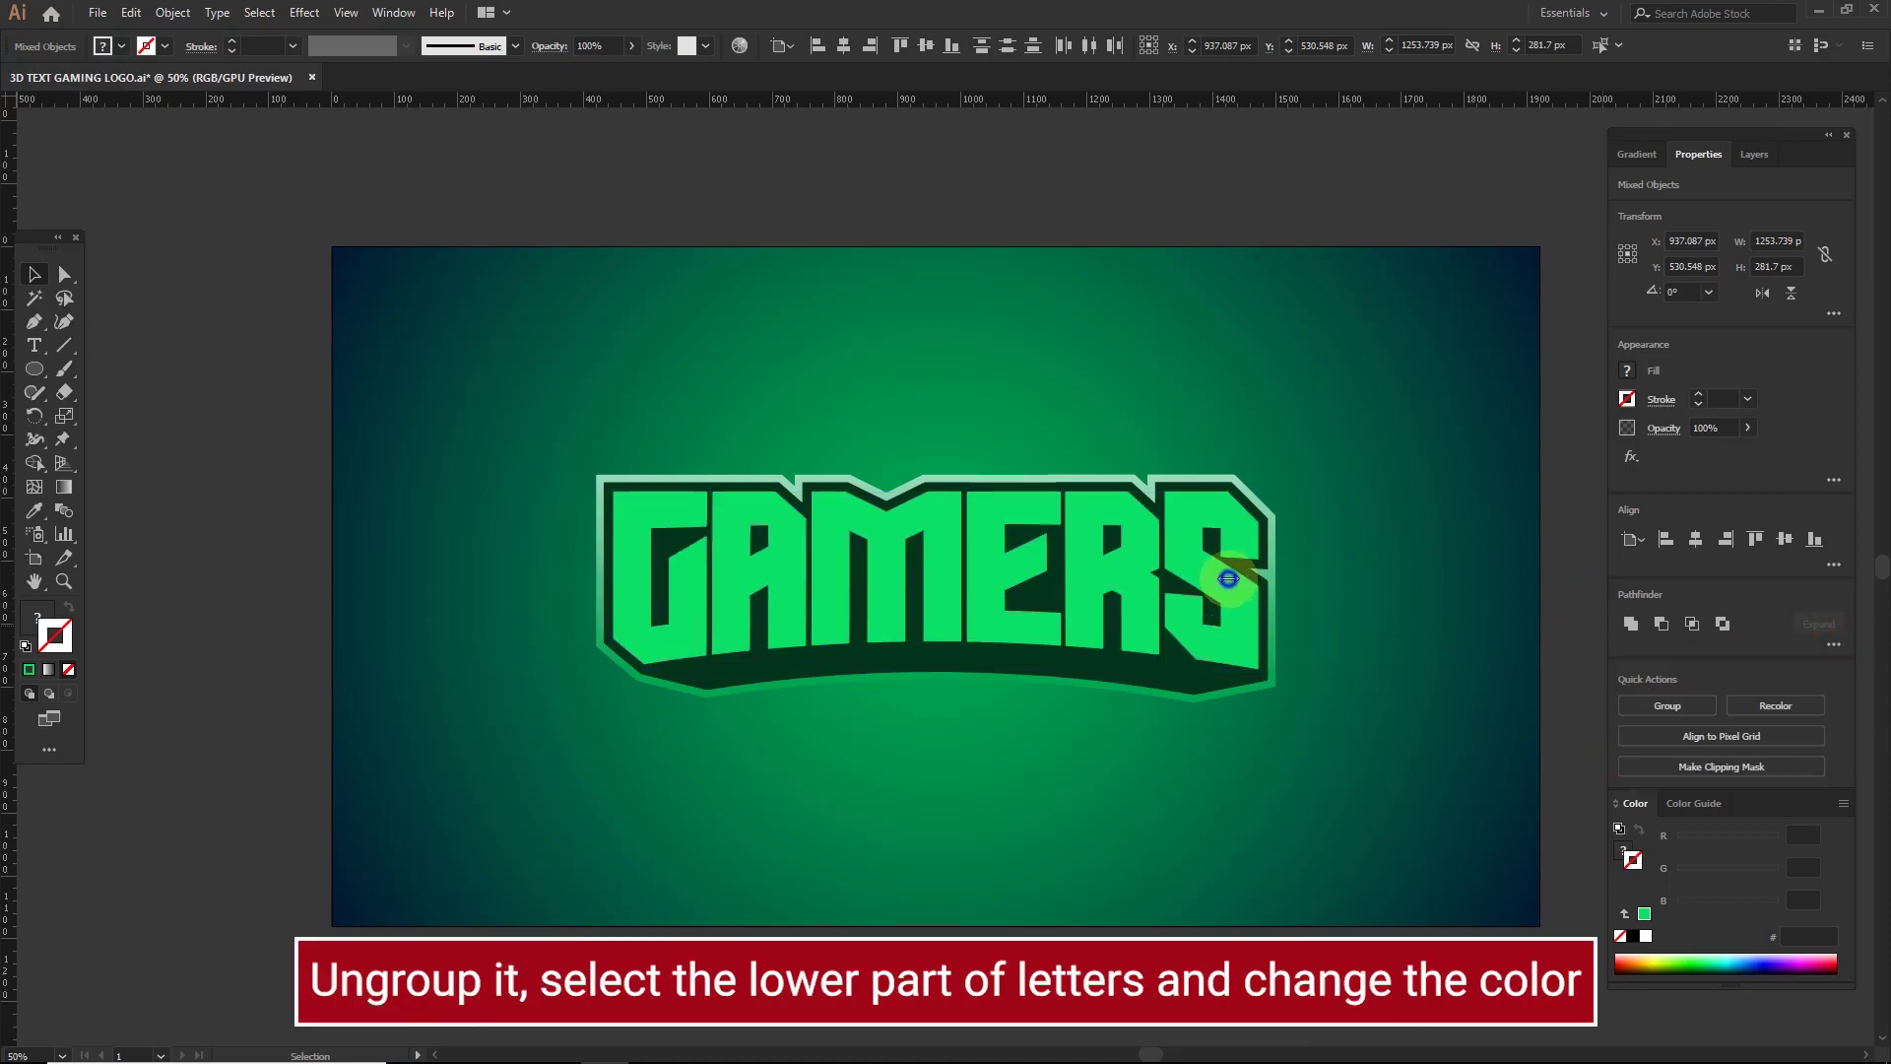
- Ungroup the divided lettering into separate pieces
right_click(1214, 573)
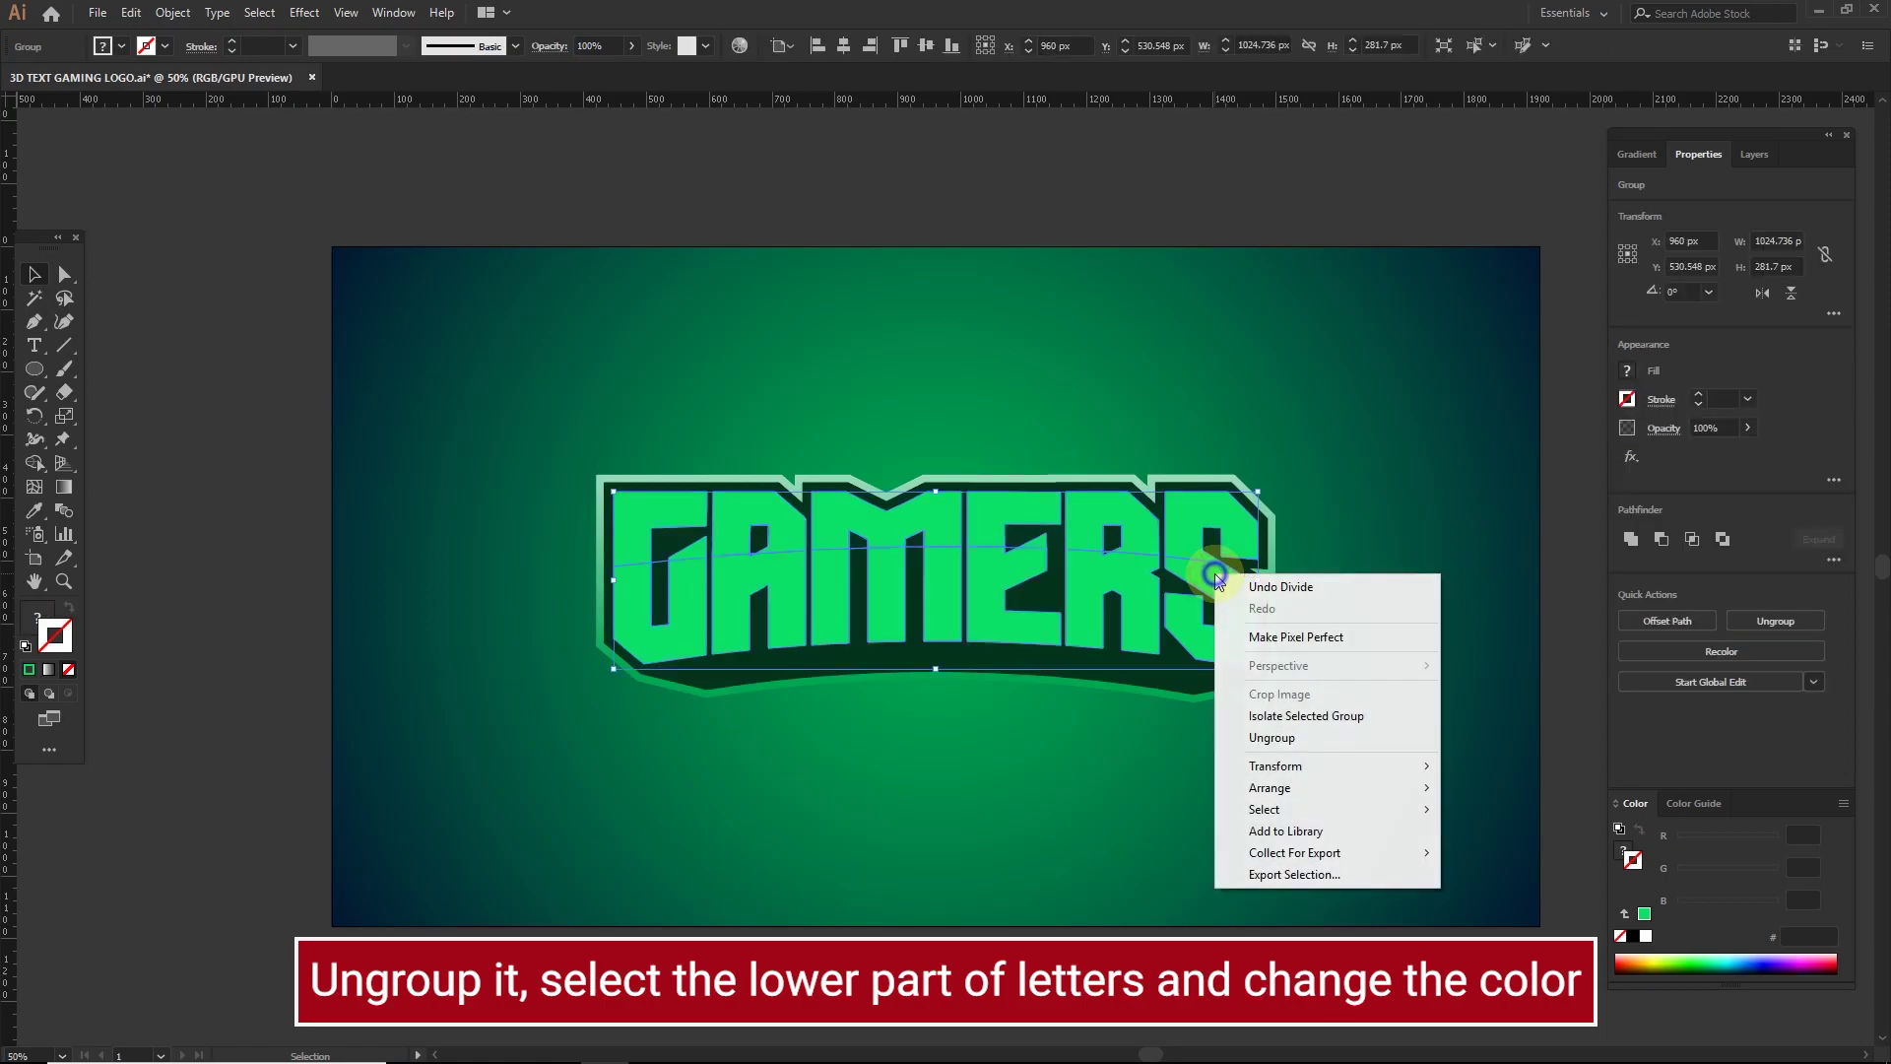
click(1268, 734)
click(1278, 689)
- Select the lower parts of all six letters below the curve and group them
scroll(1211, 611, up, 2)
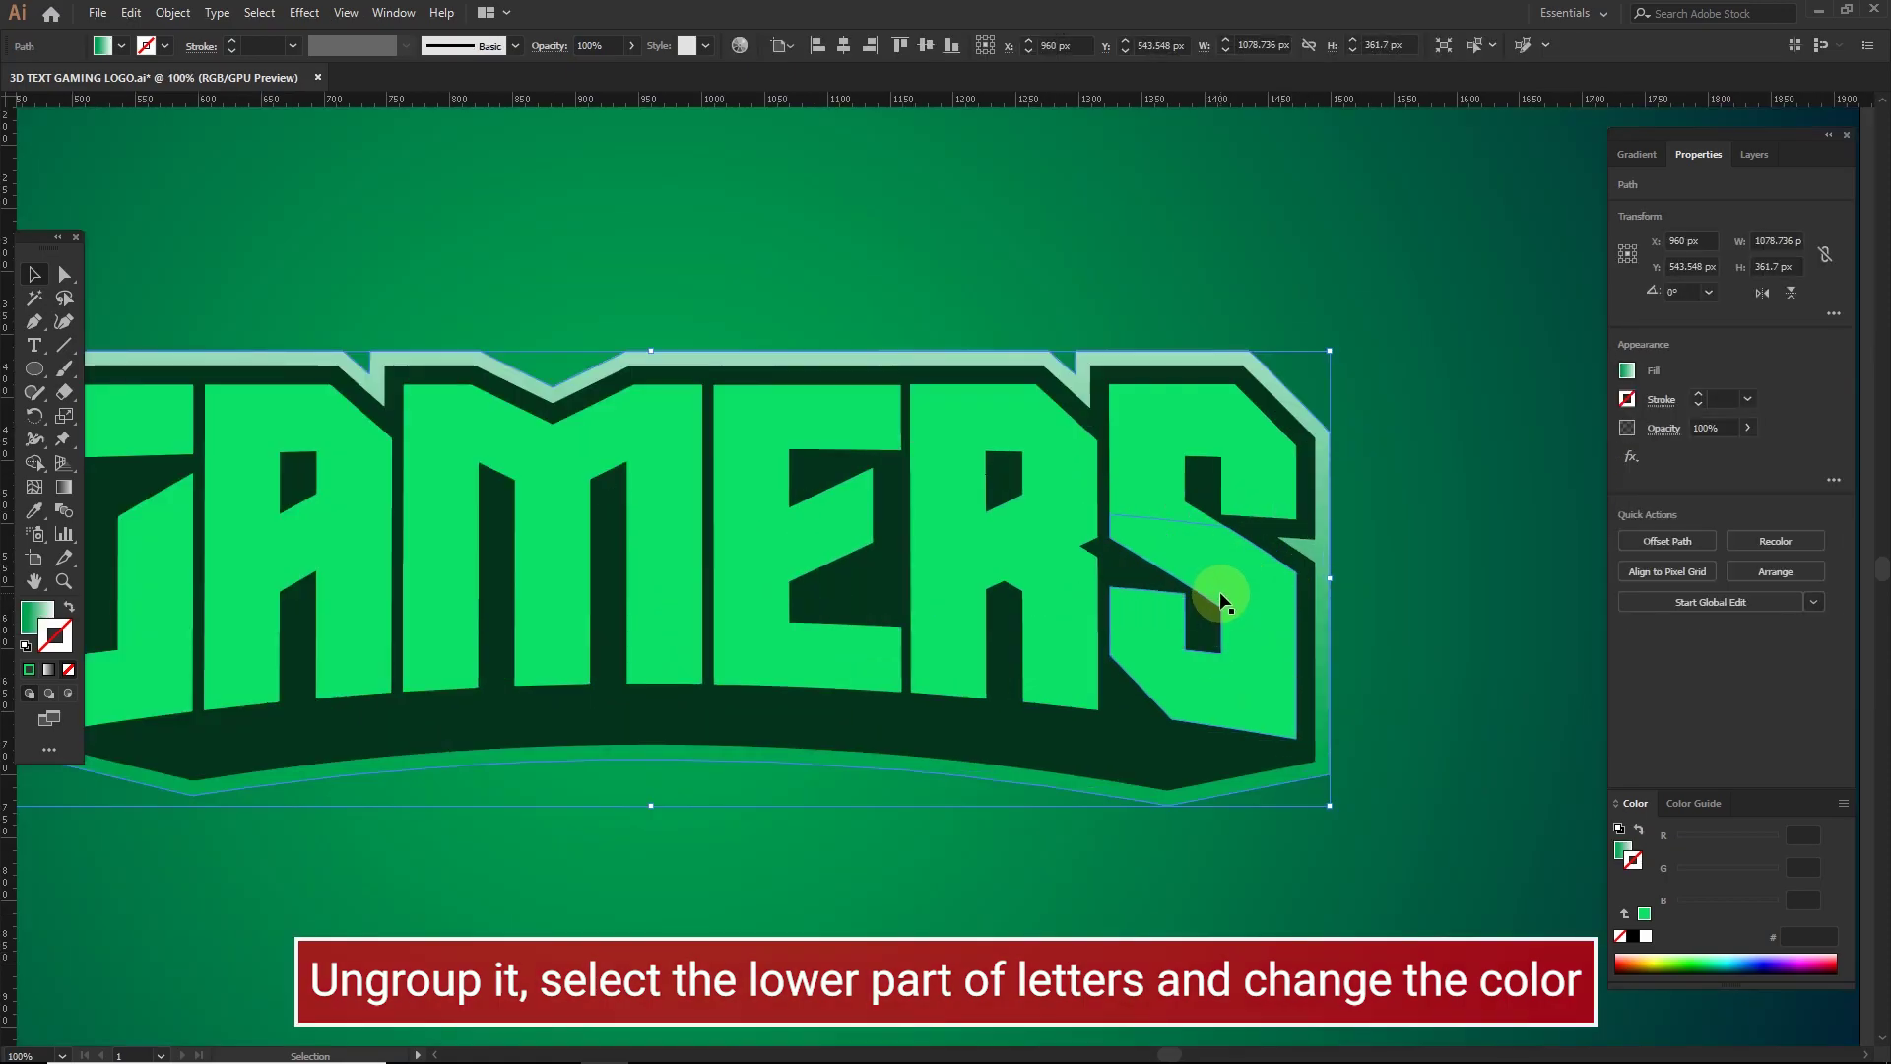
click(1201, 588)
shift+click(1034, 580)
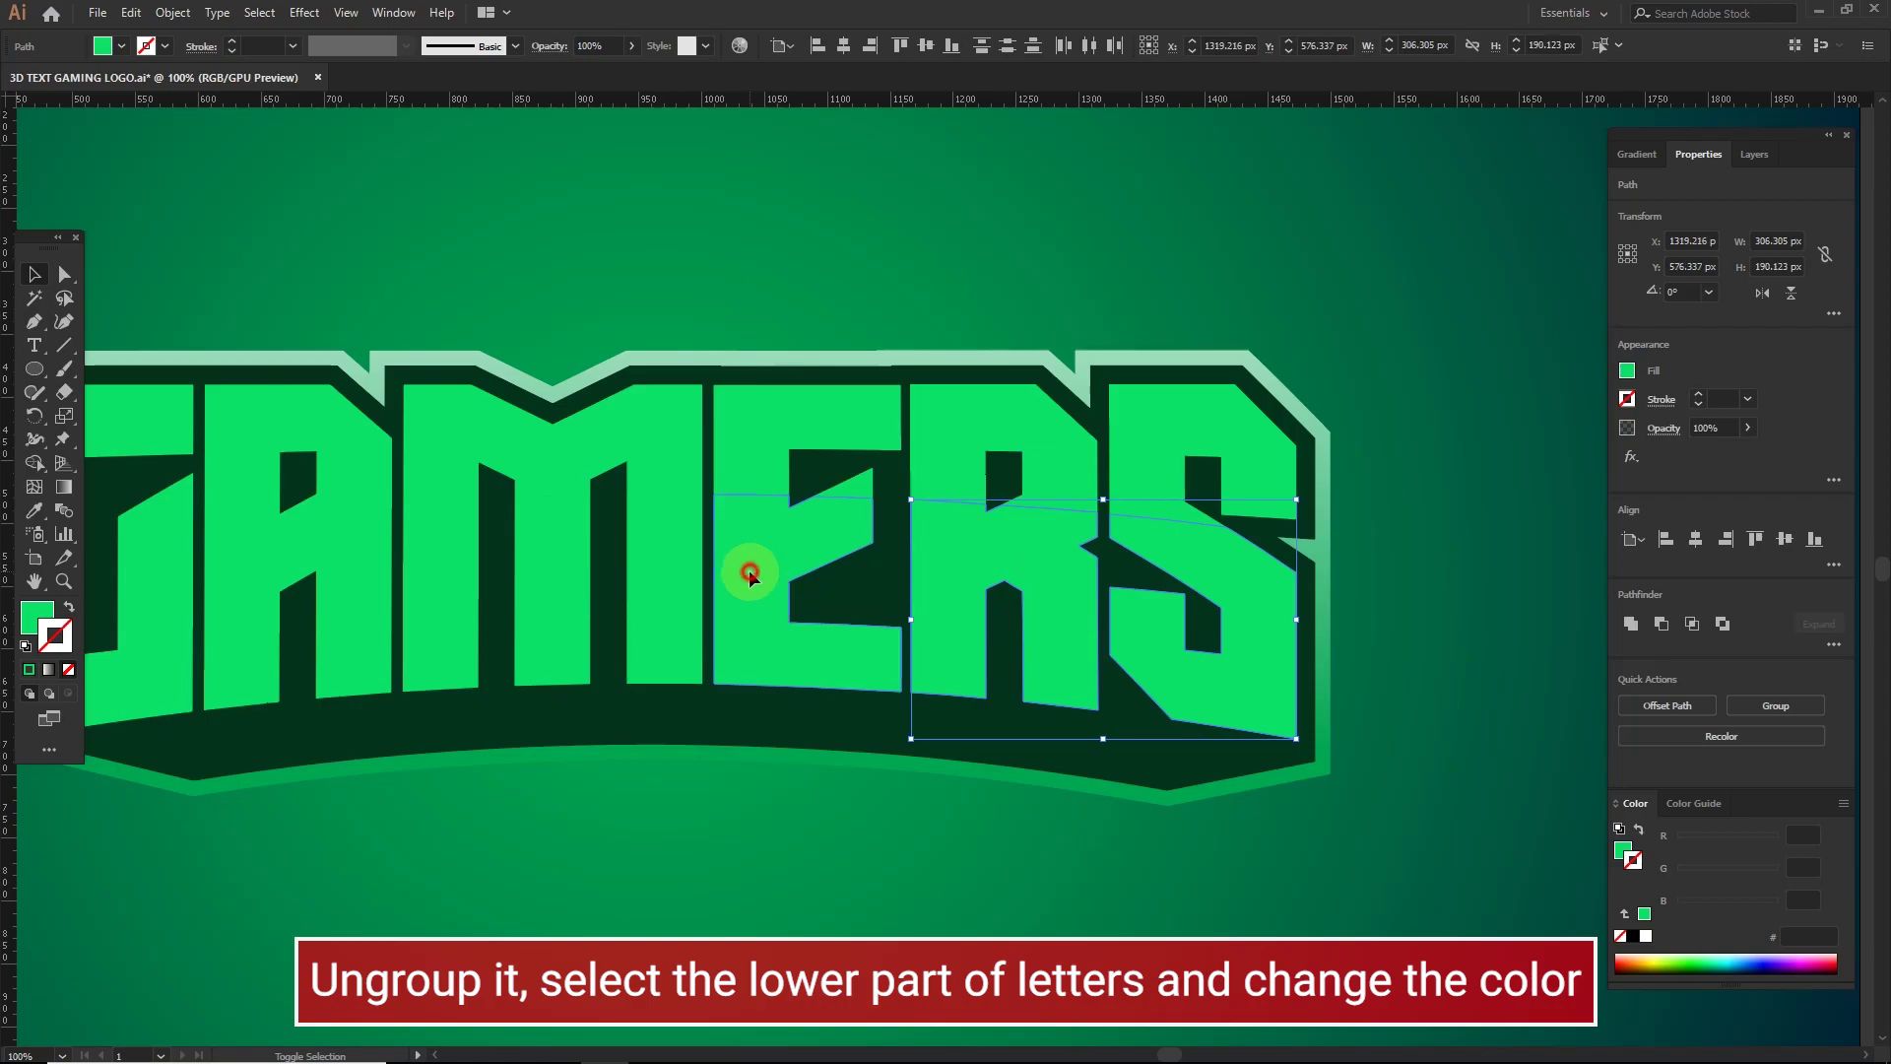
shift+click(643, 573)
shift+click(309, 571)
drag(203, 575, 372, 562)
shift+click(376, 570)
right_click(377, 570)
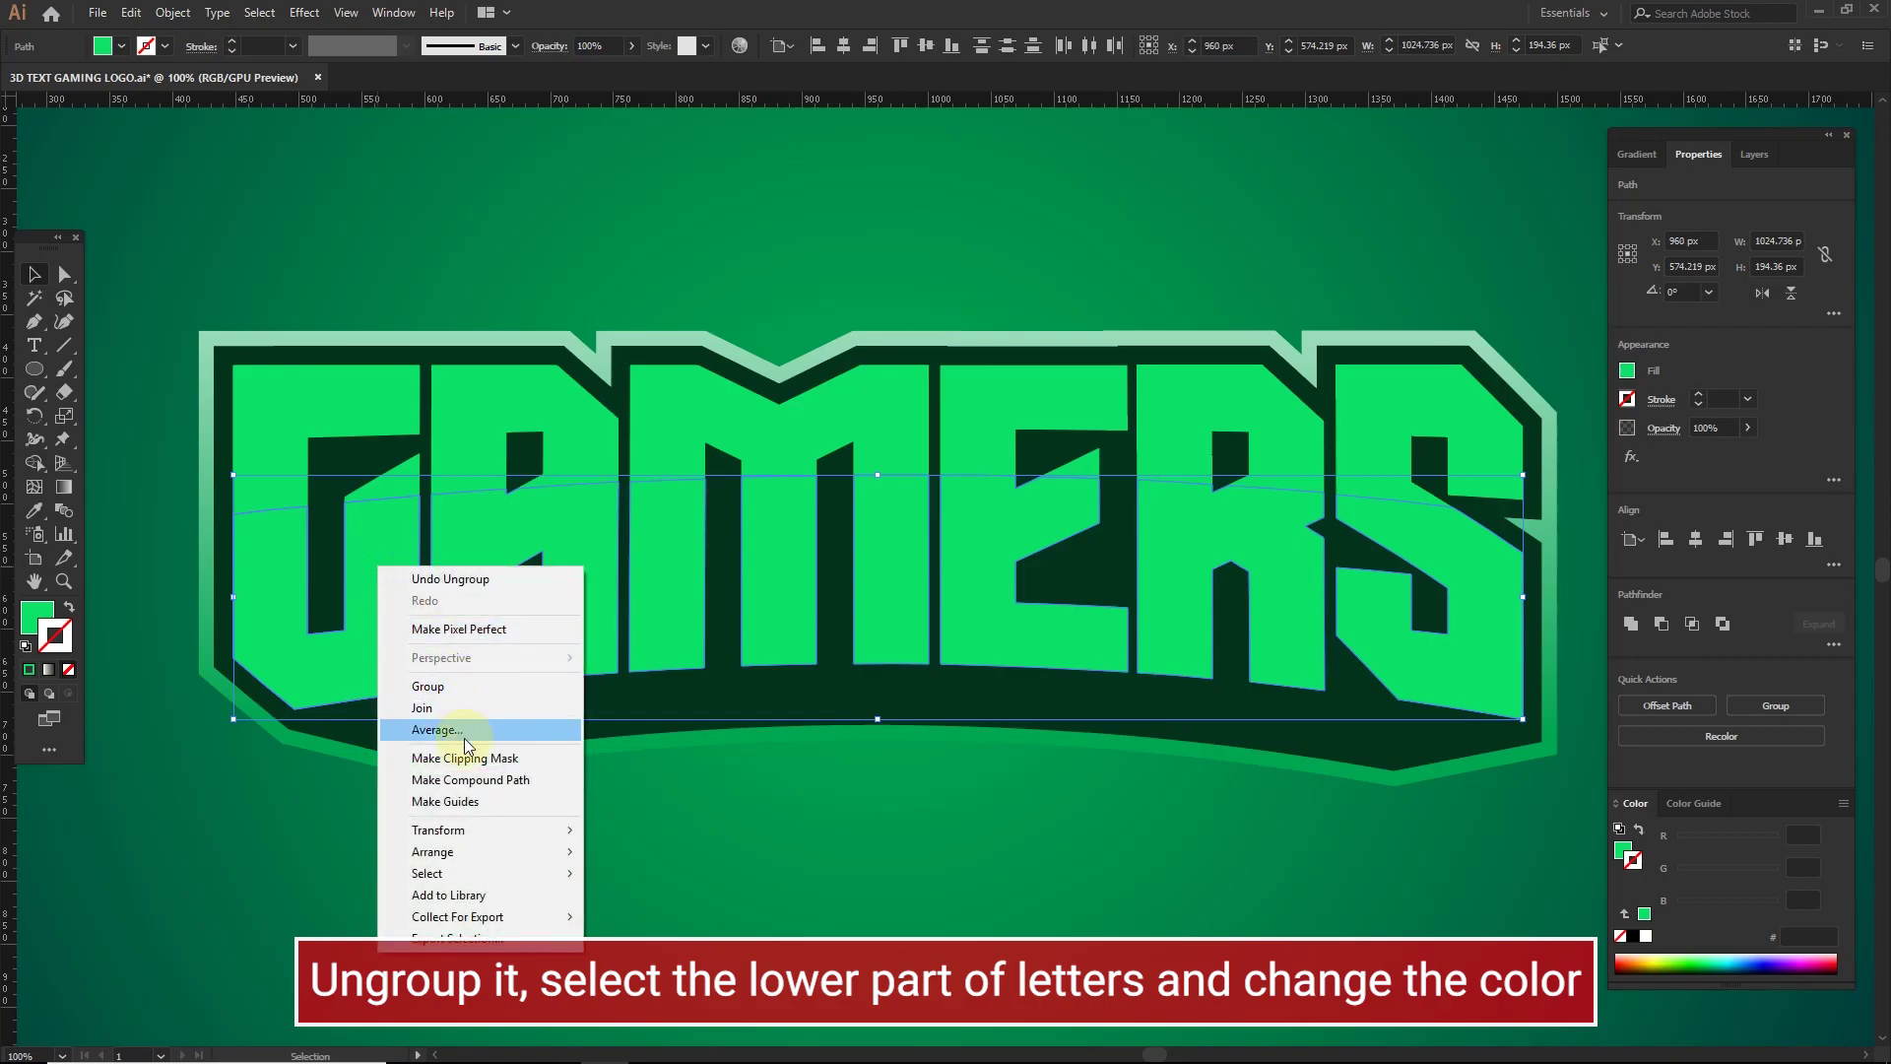
click(425, 686)
- Set the fill color of the grouped lower letter parts to the darker green 11CE5E
click(46, 608)
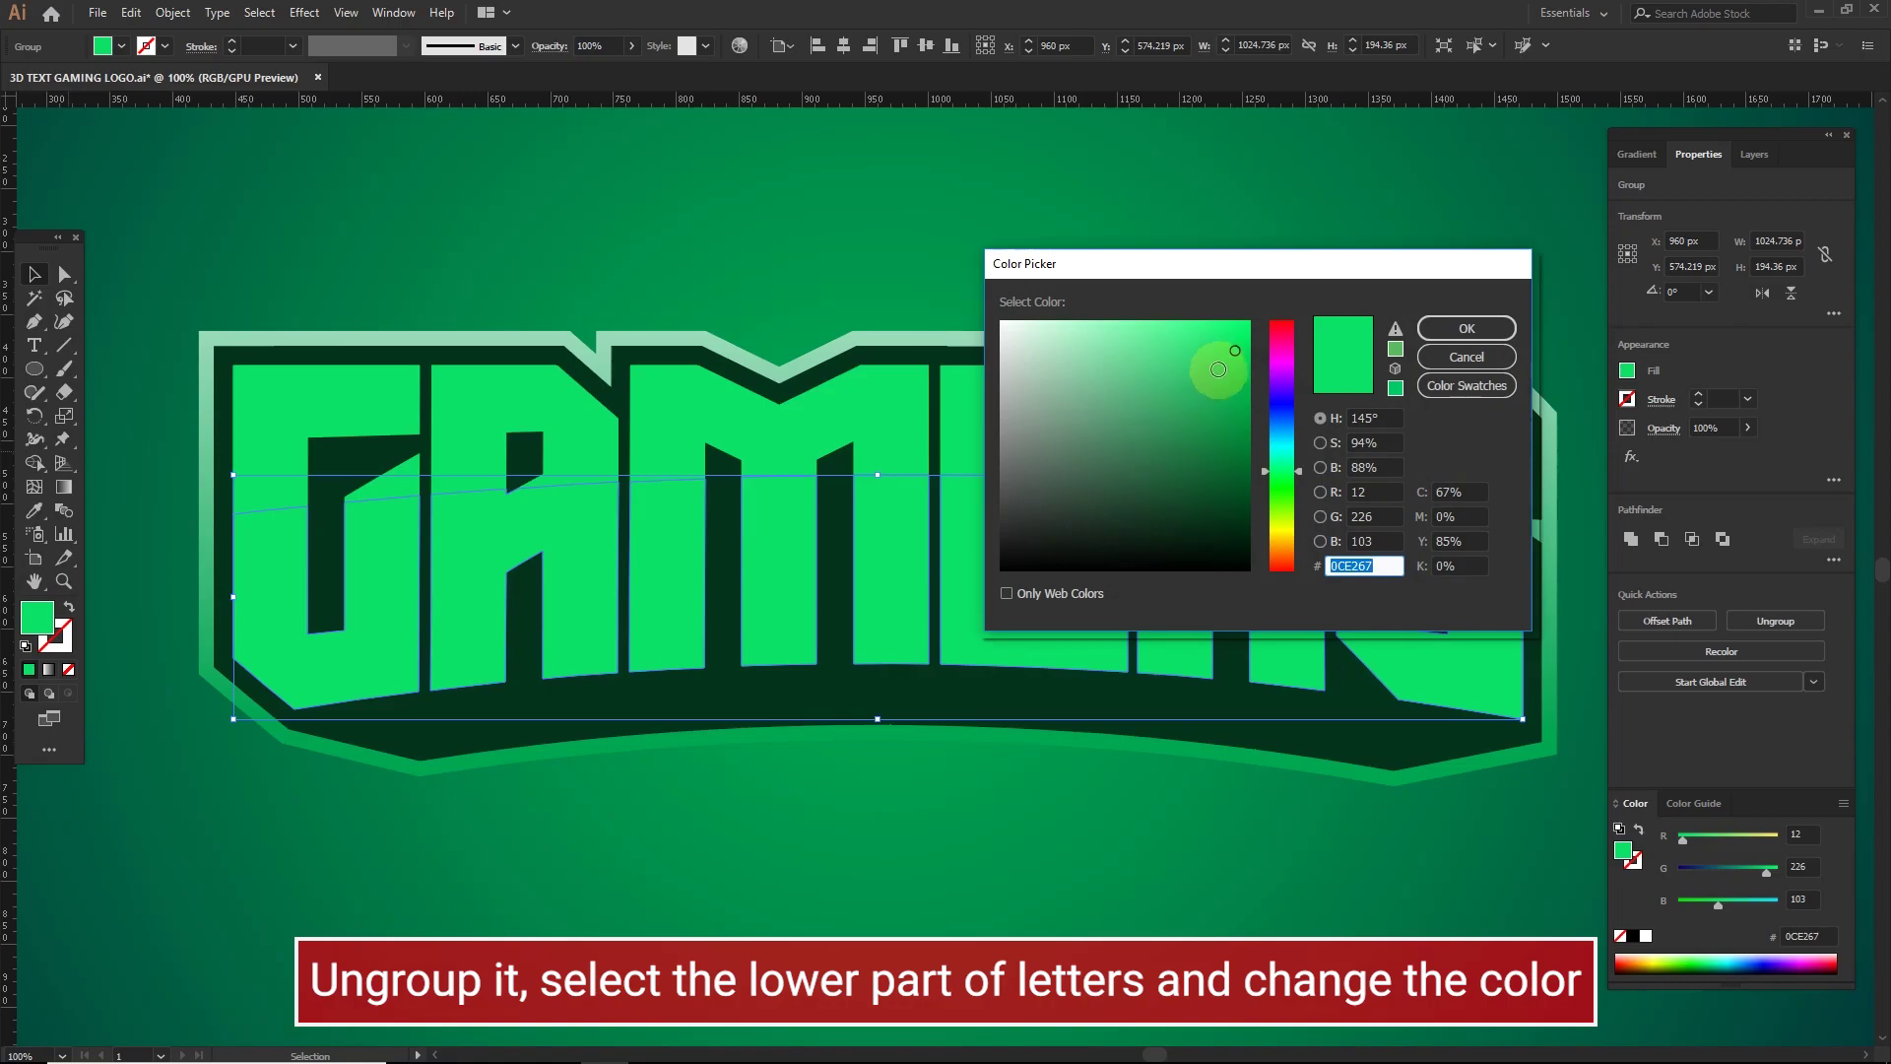
click(1236, 350)
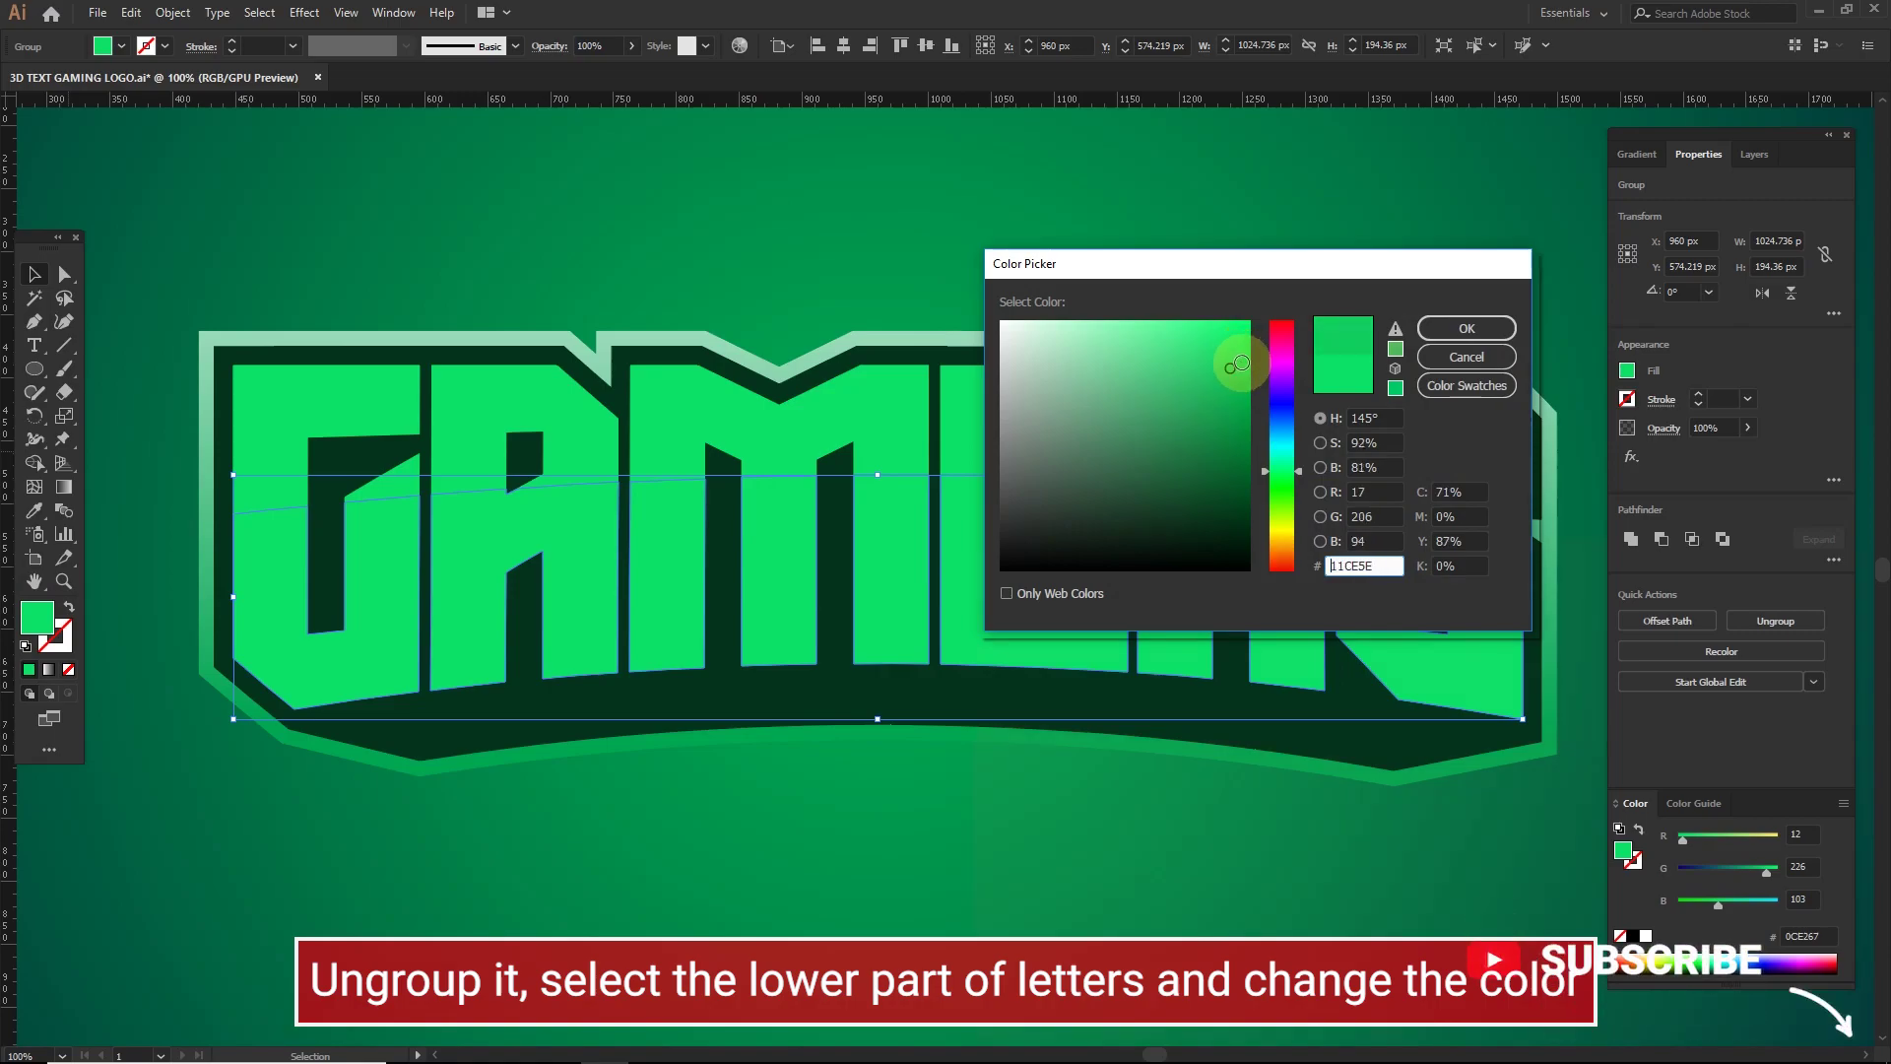
click(1462, 328)
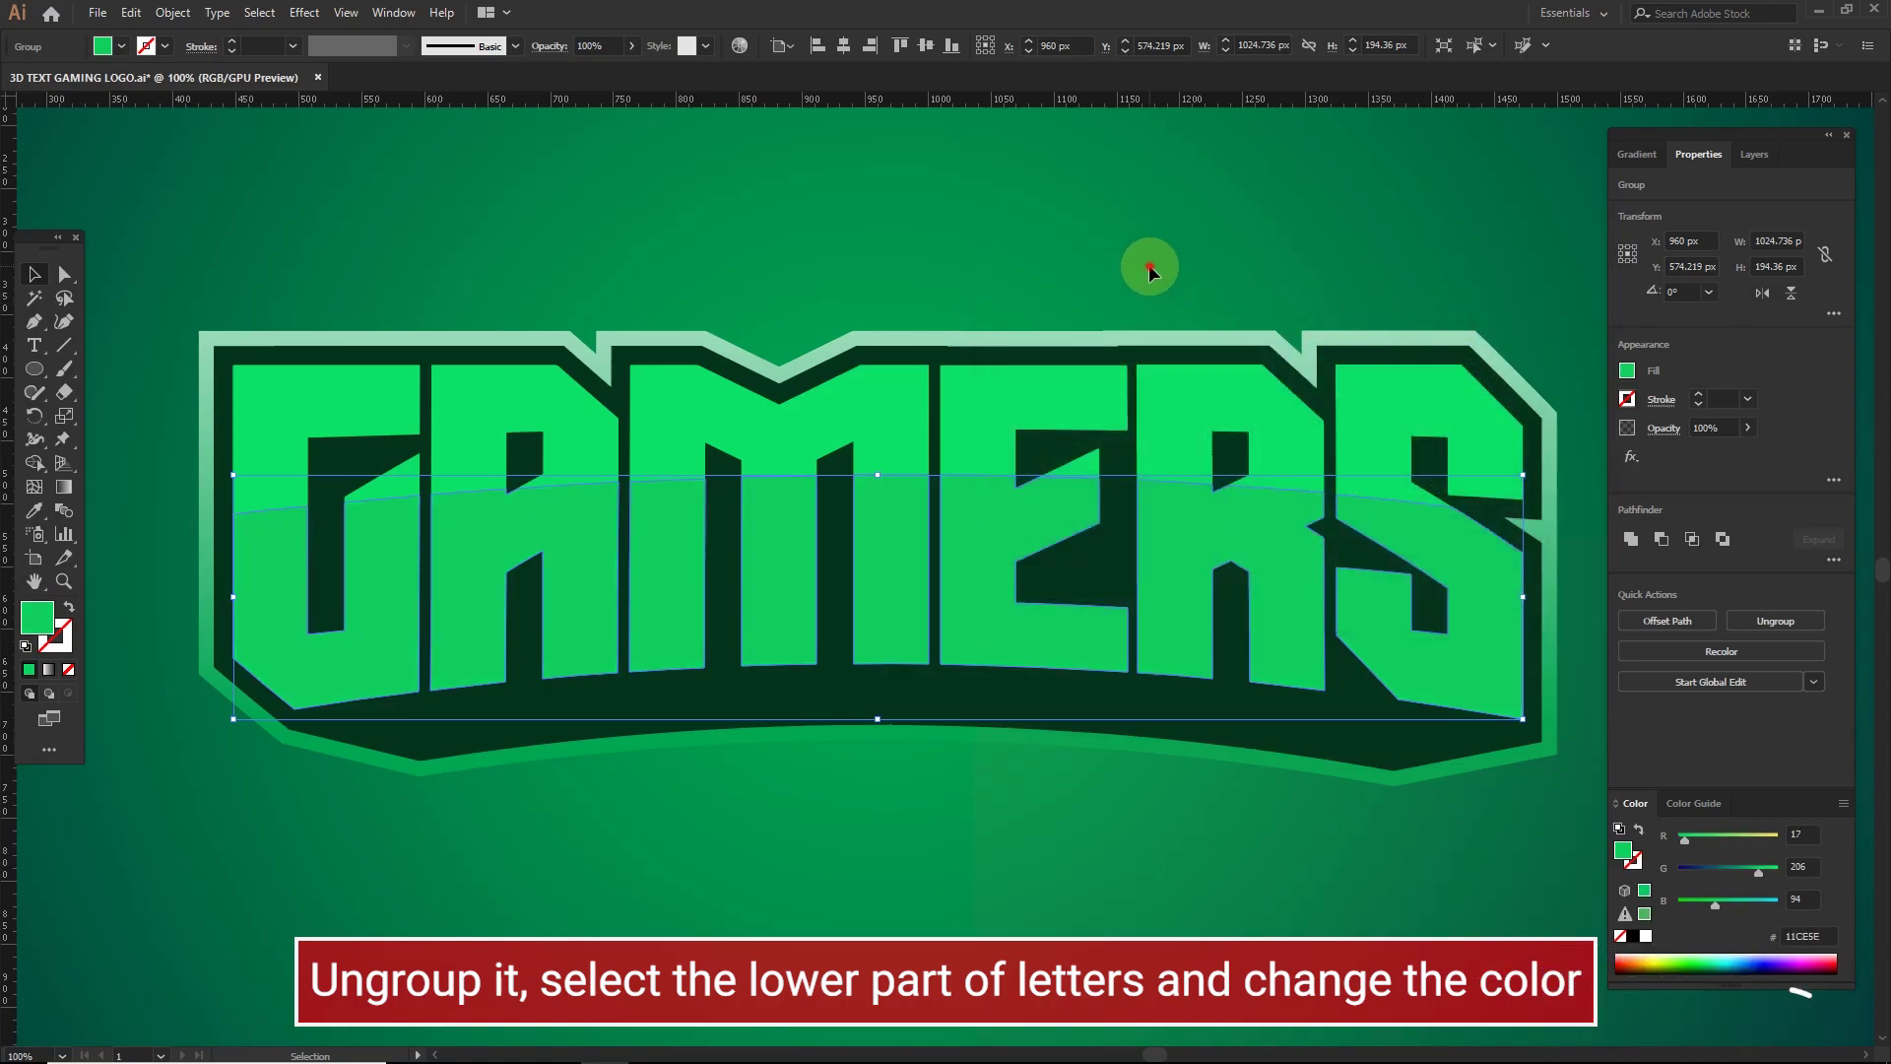